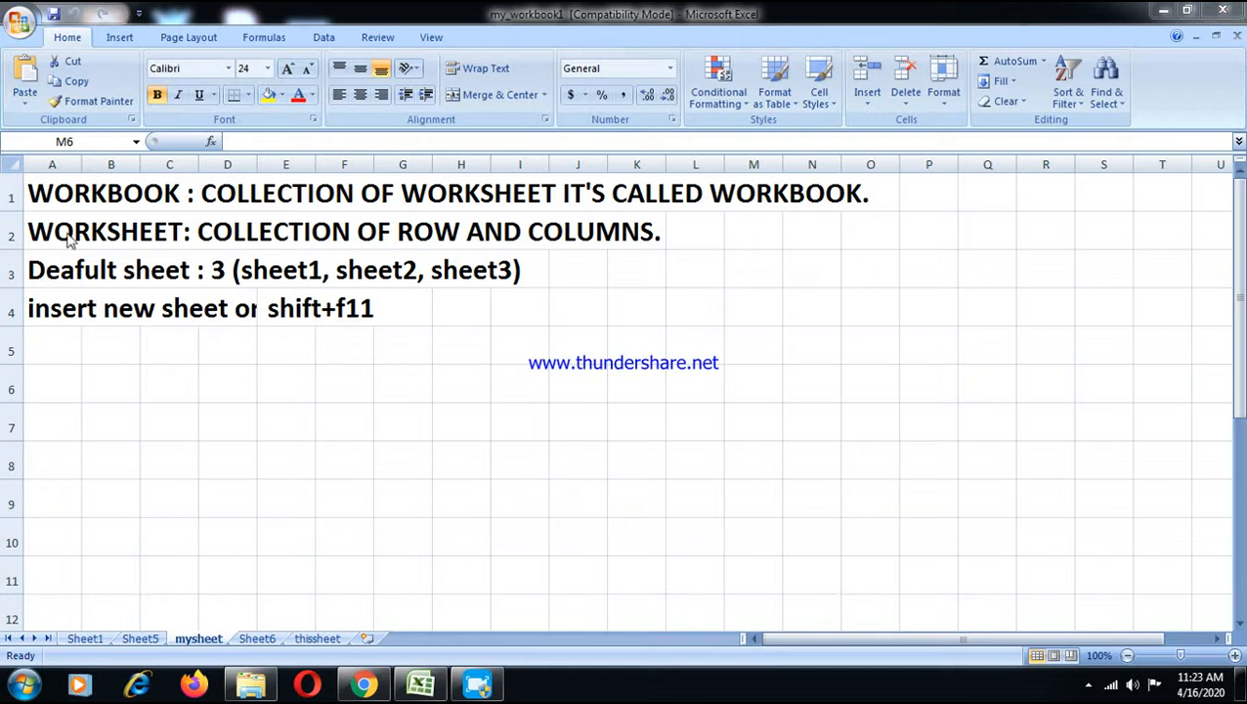
Step: Look through the Sheet1, Sheet5 and mysheet worksheets of the workbook
left_click(79, 192)
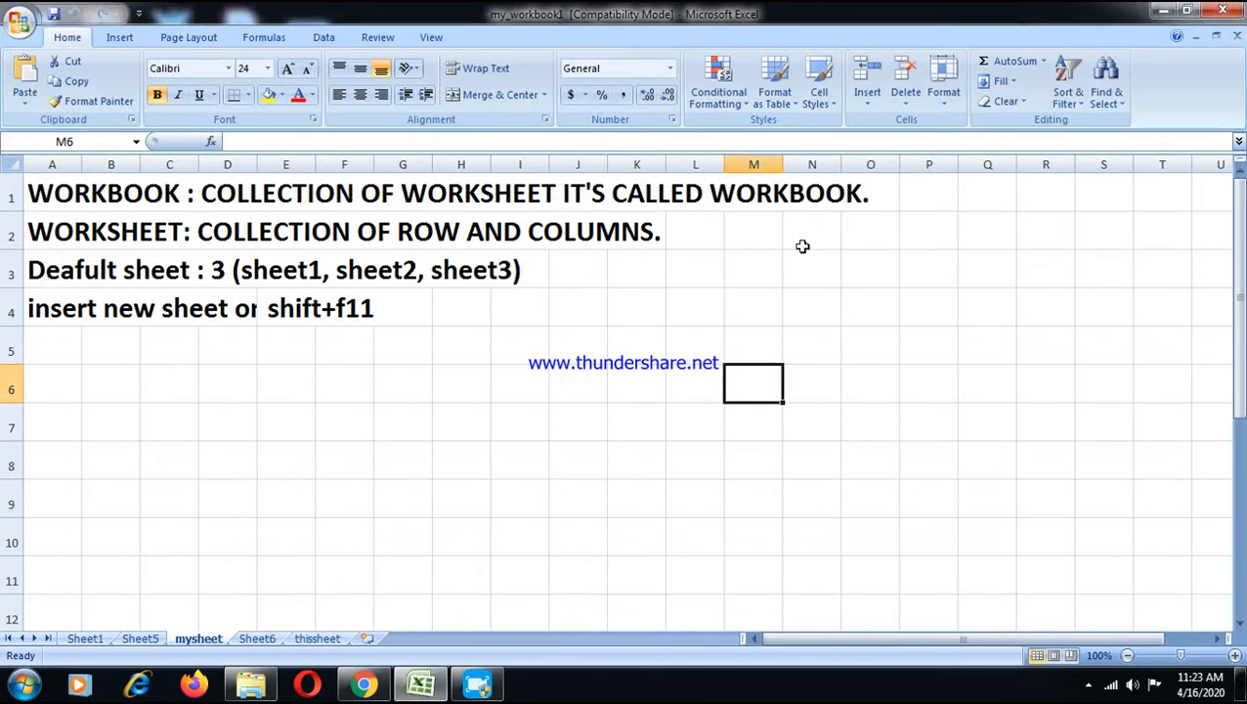
left_click(95, 640)
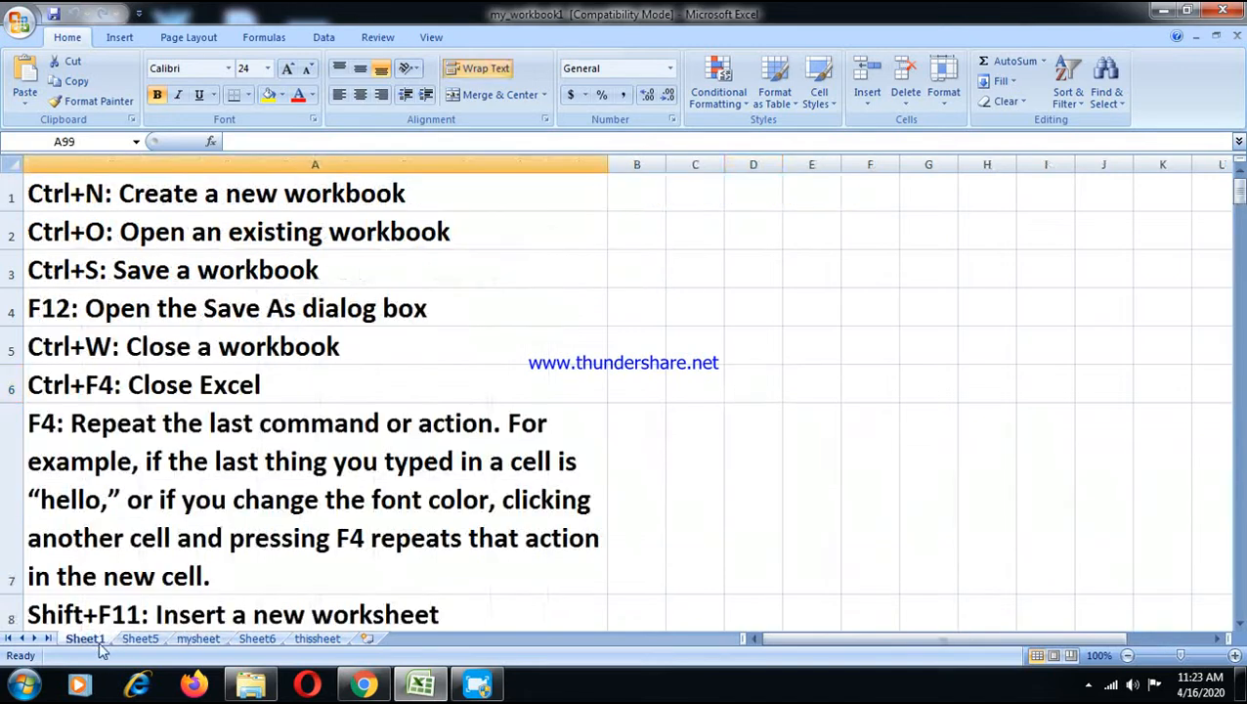
left_click(139, 640)
left_click(205, 640)
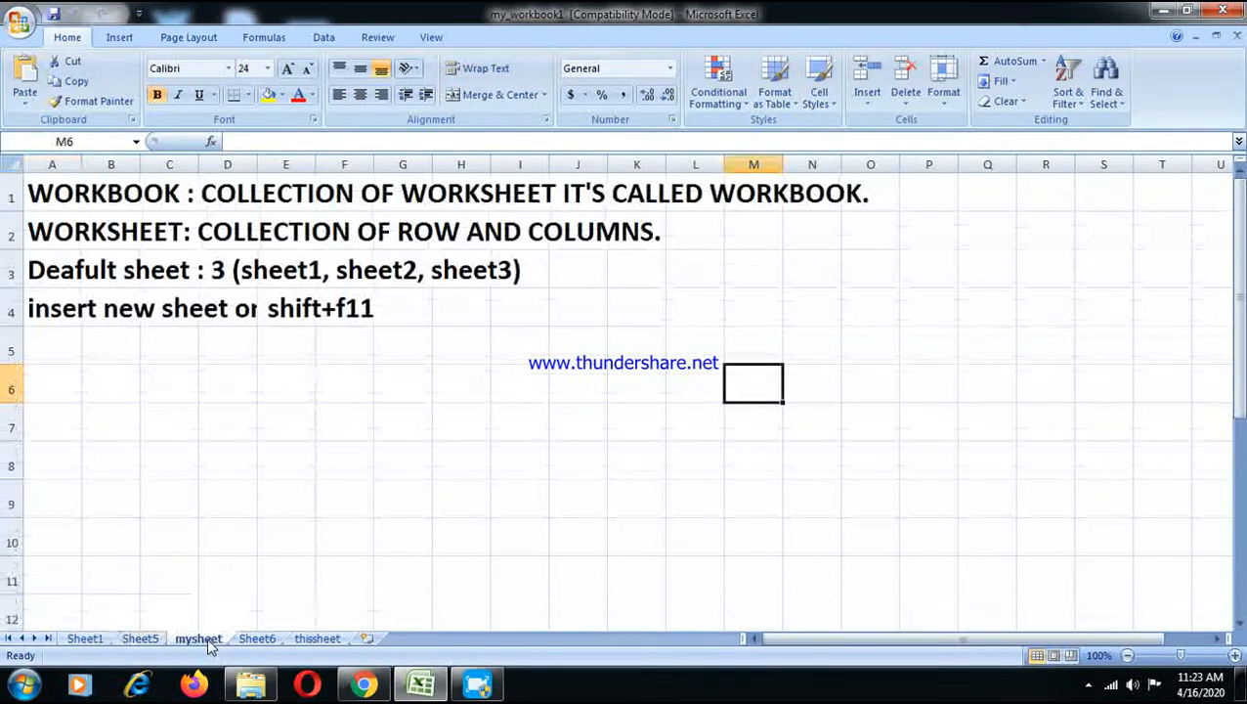
Step: Delete the thissheet, Sheet6 and Sheet5 worksheets, keeping Sheet1 and mysheet
left_click(315, 640)
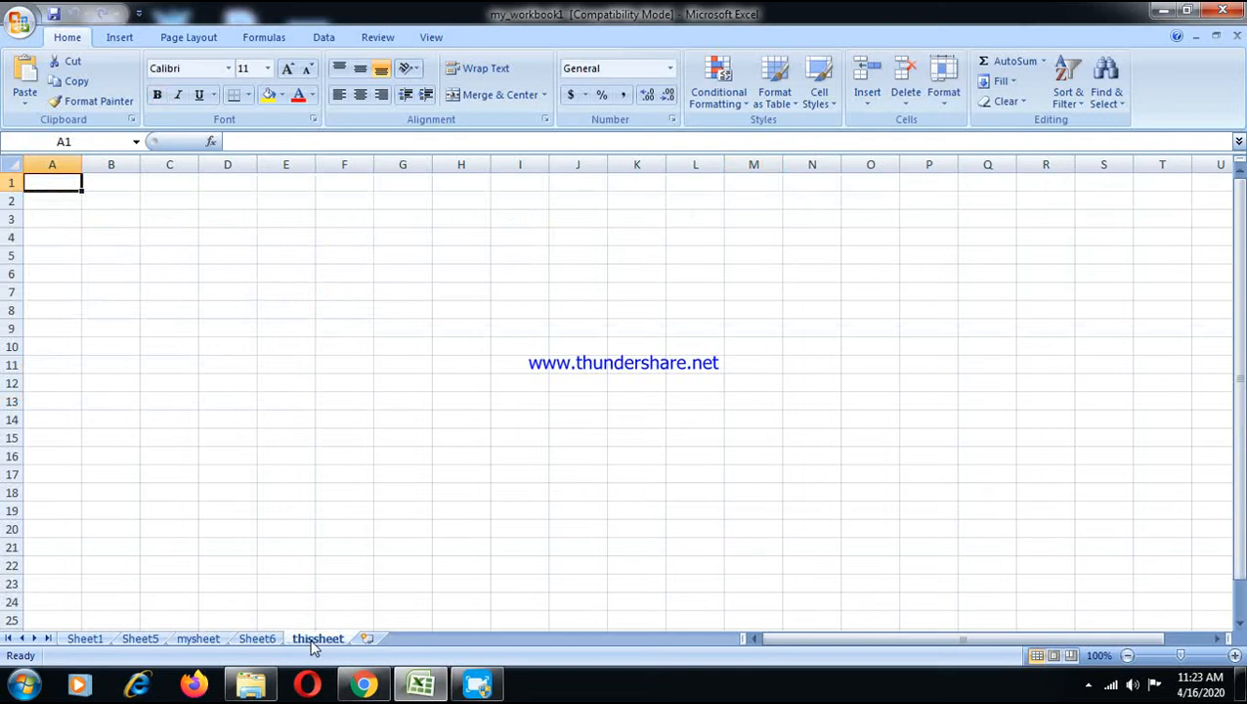
right_click(315, 640)
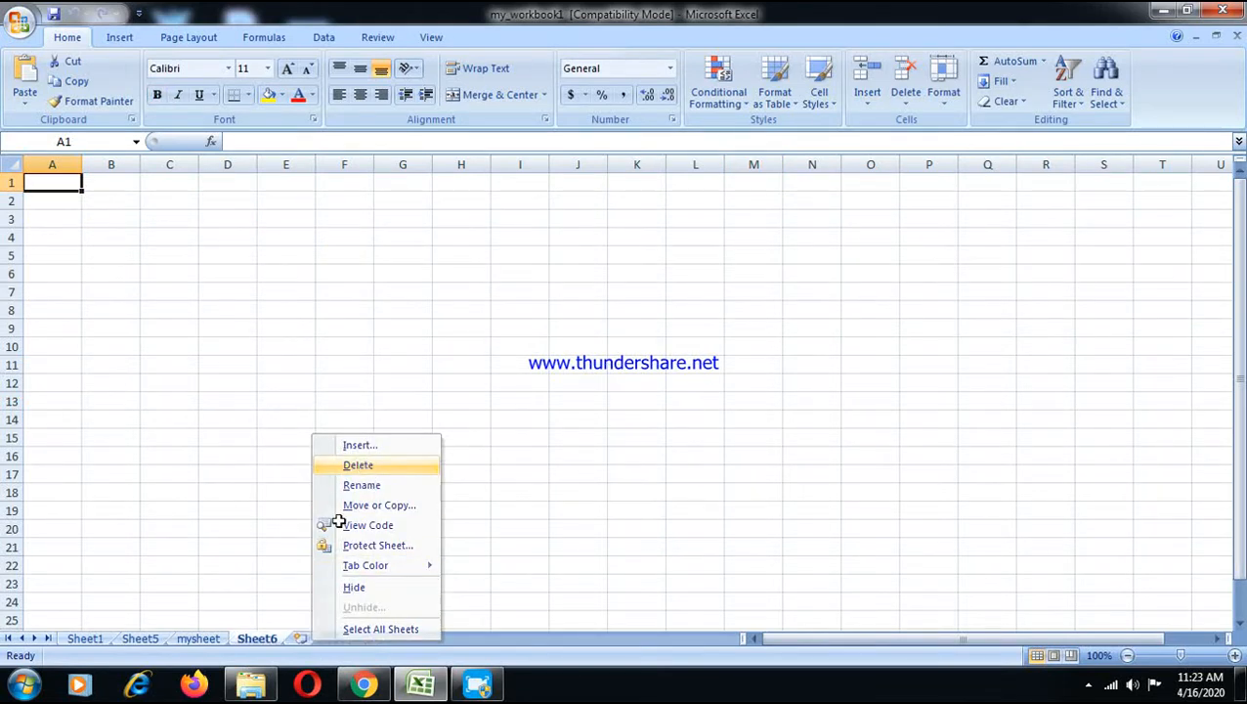
left_click(359, 467)
right_click(265, 640)
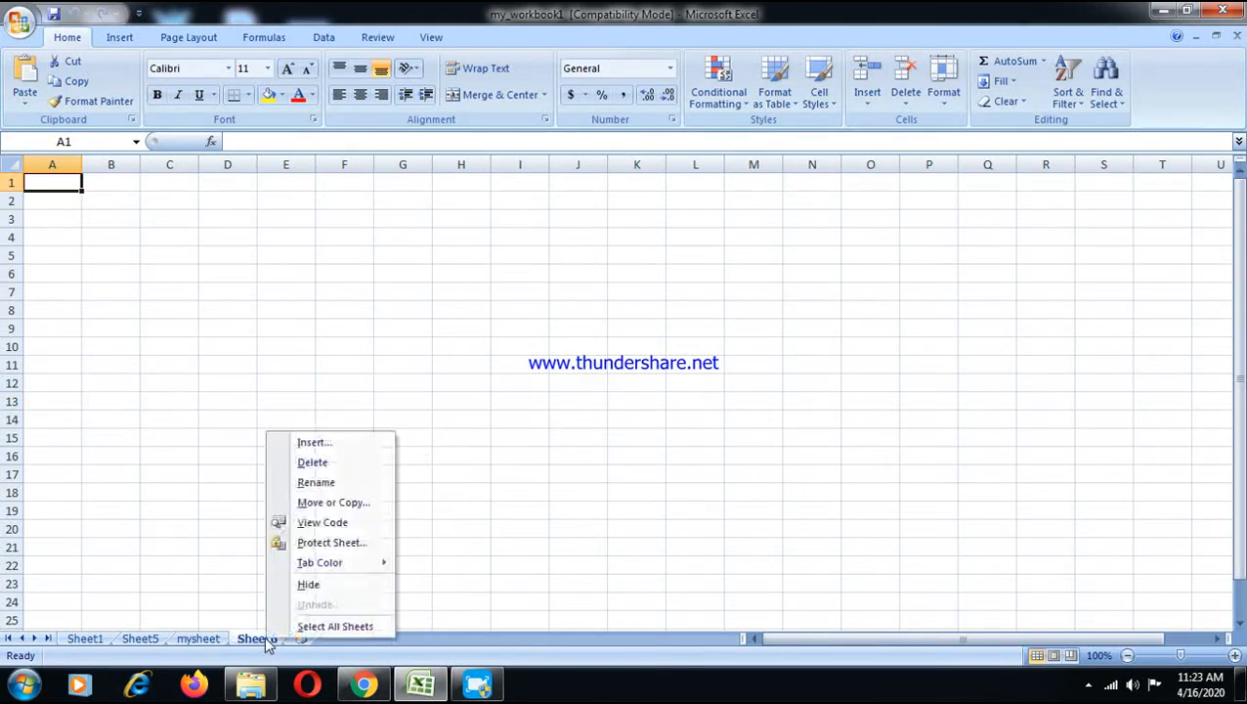
left_click(330, 465)
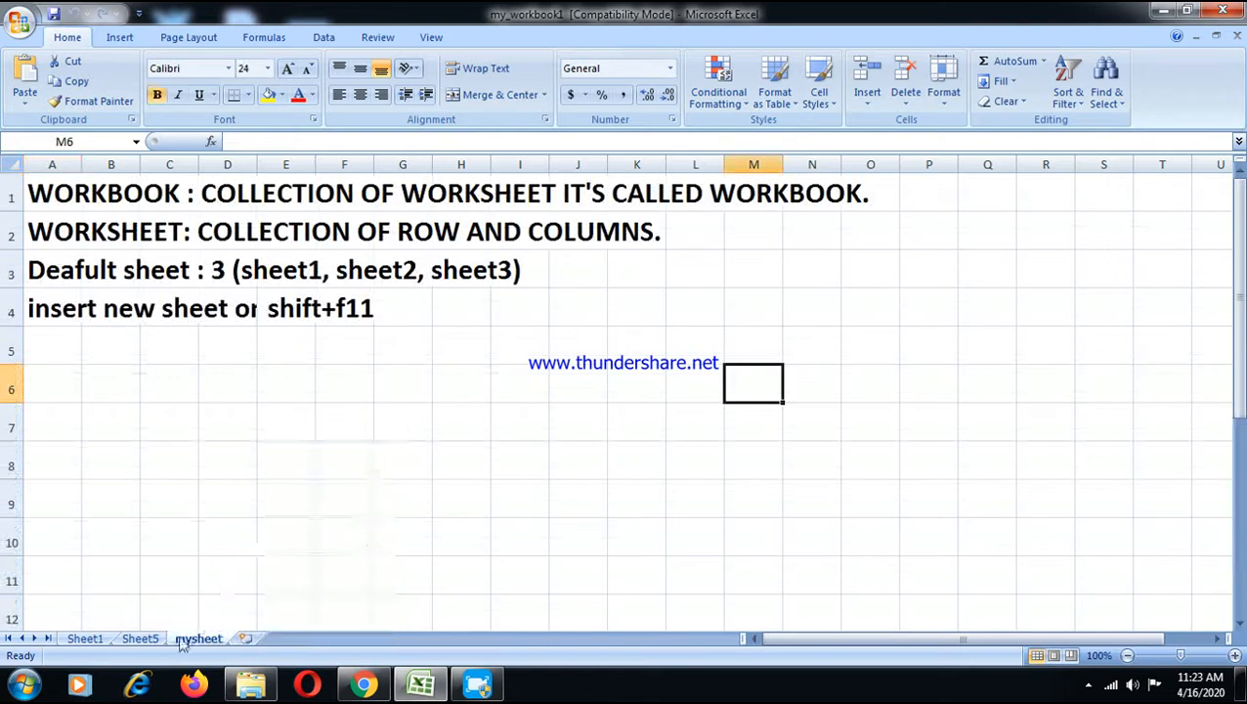
left_click(149, 640)
right_click(148, 640)
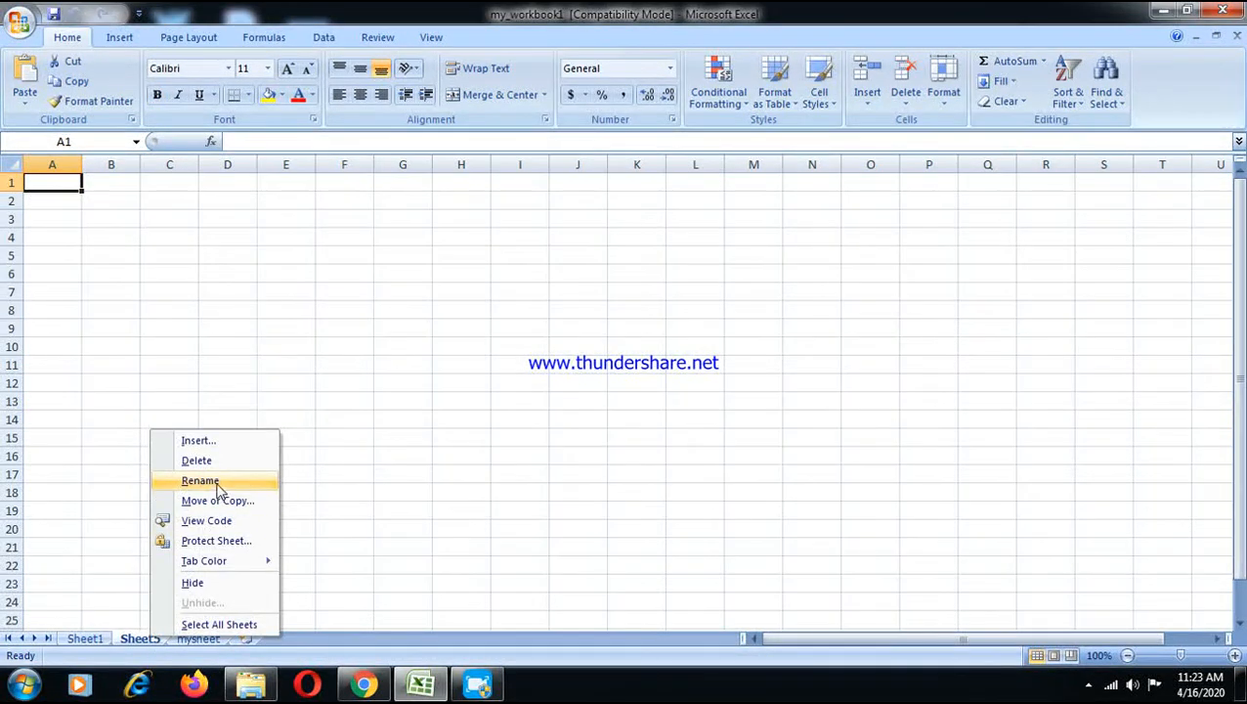
left_click(200, 459)
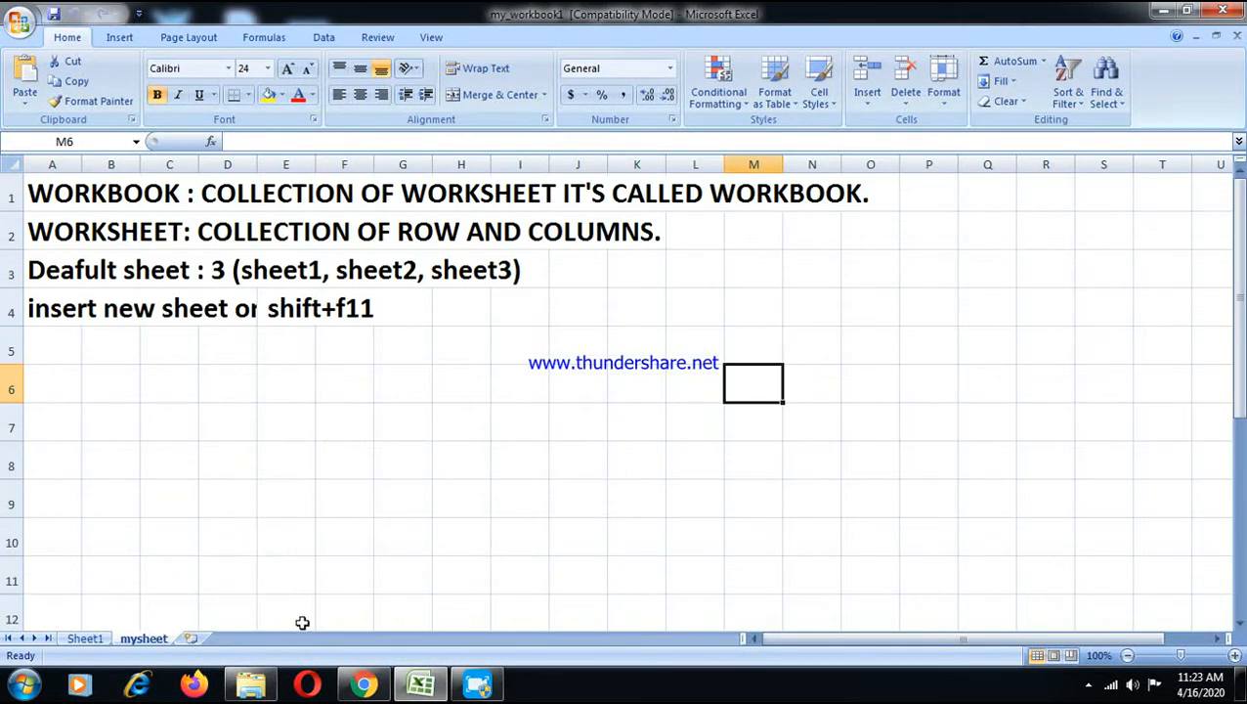
Step: Insert a new worksheet after mysheet, and go back over the default sheets note in row 3 of mysheet
left_click(190, 638)
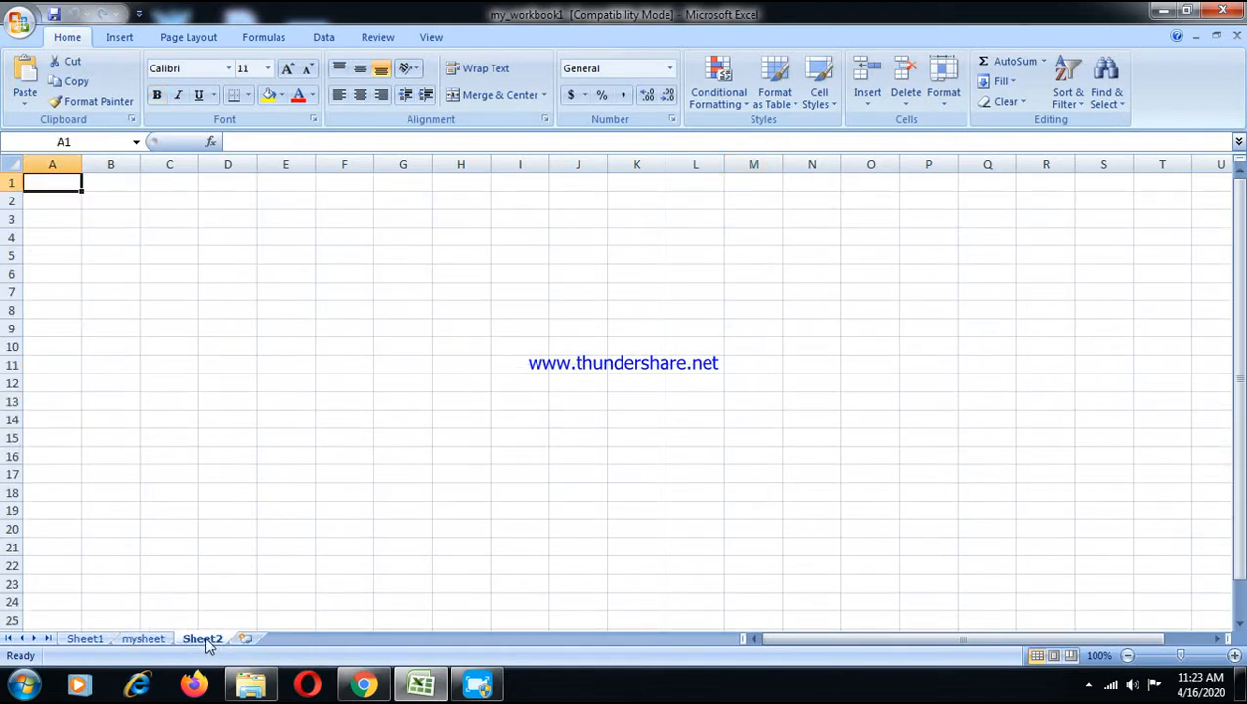
left_click(159, 642)
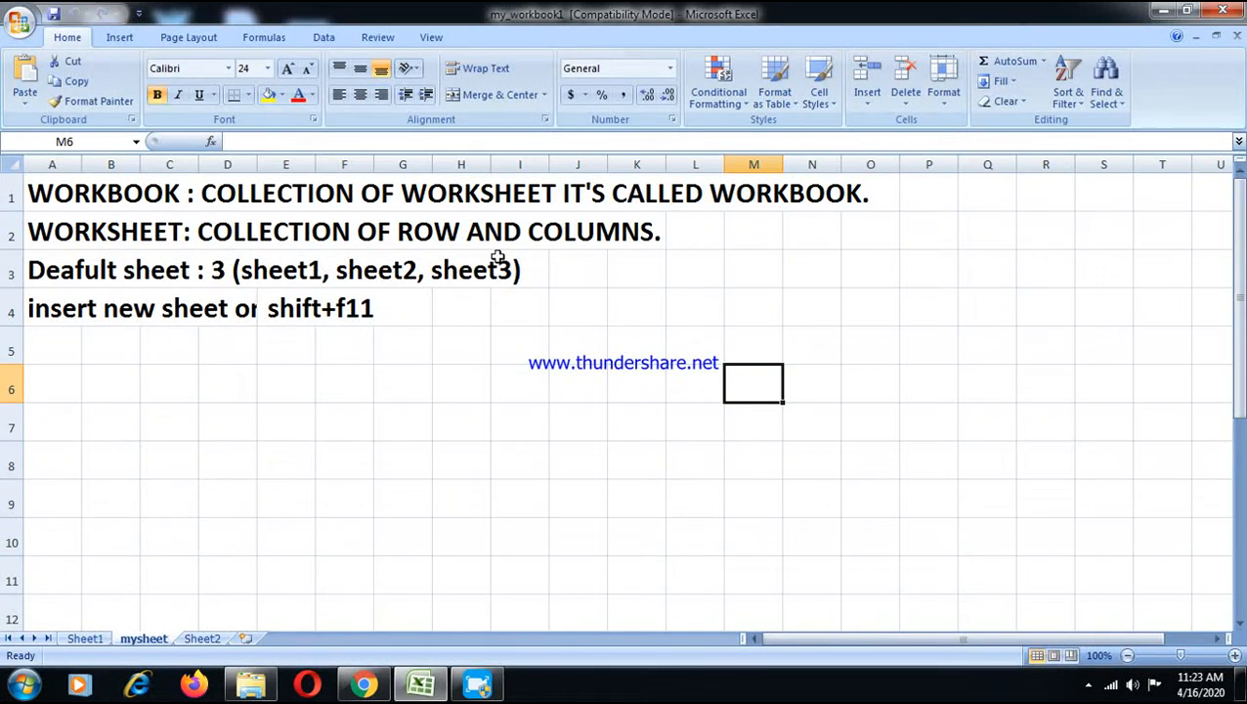
left_click(60, 274)
left_click(272, 281)
left_click(344, 277)
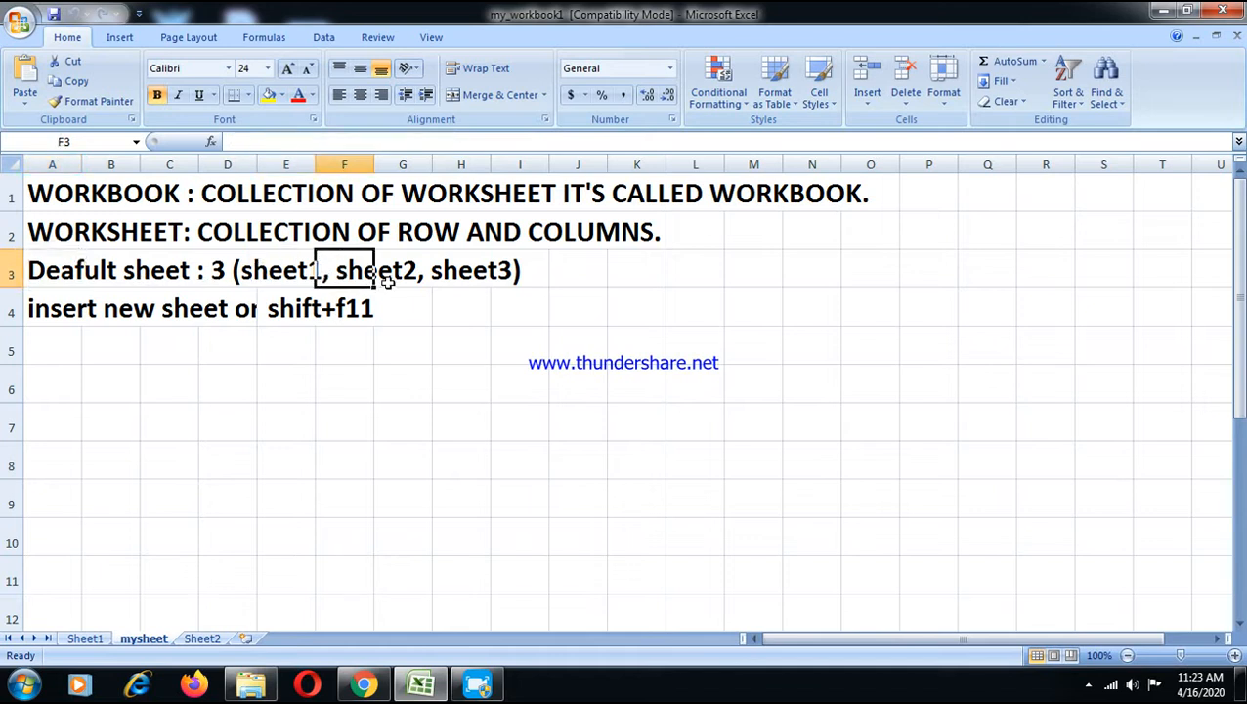
left_click(437, 282)
Step: Insert another worksheet at the end of the workbook and return to mysheet
left_click(66, 321)
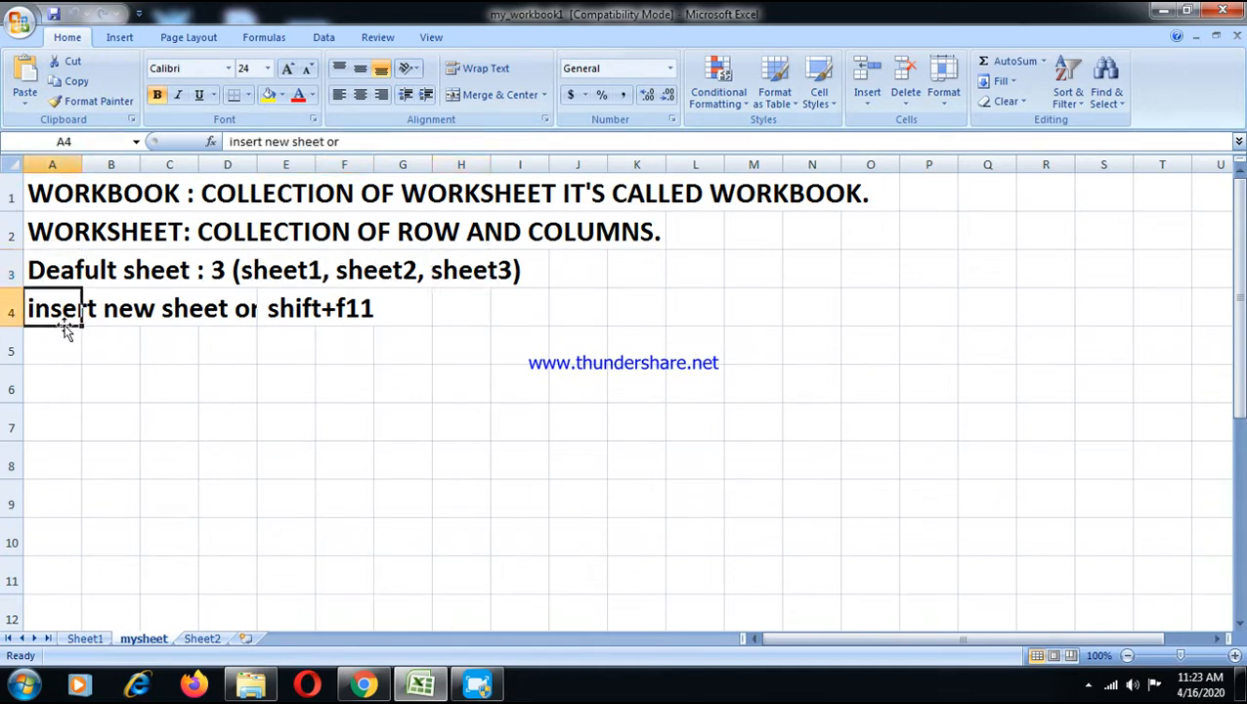
left_click(246, 640)
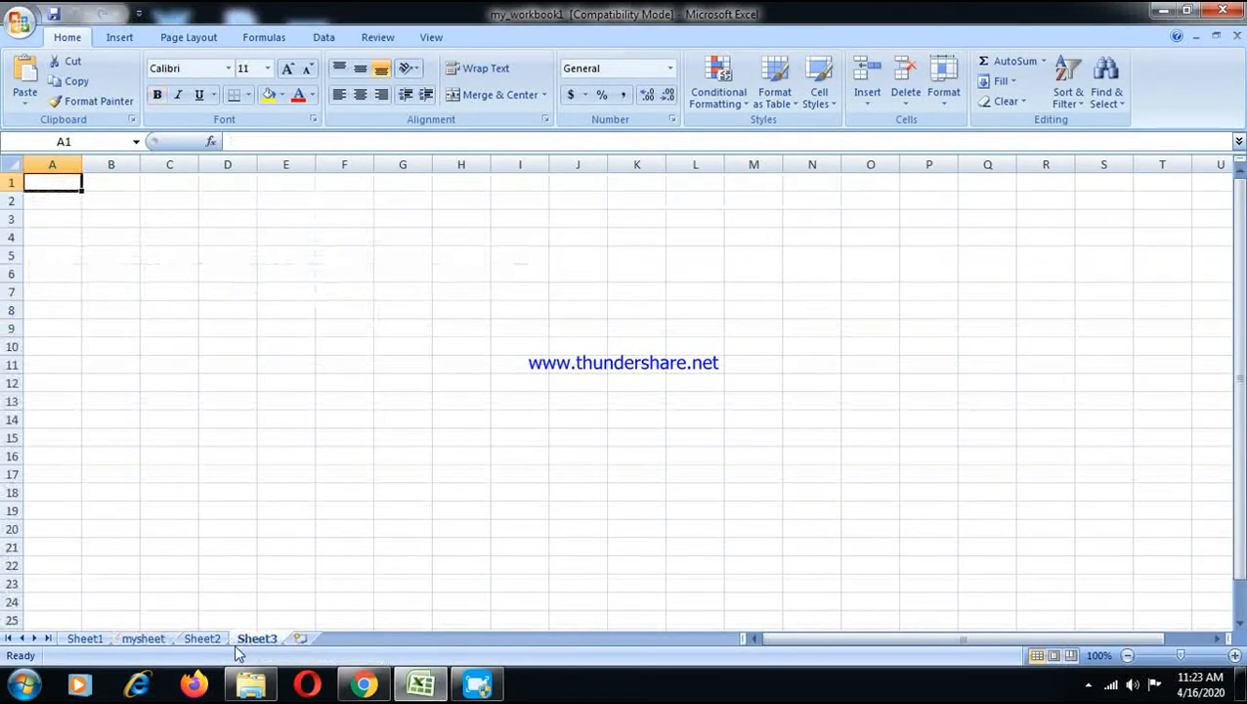
left_click(149, 641)
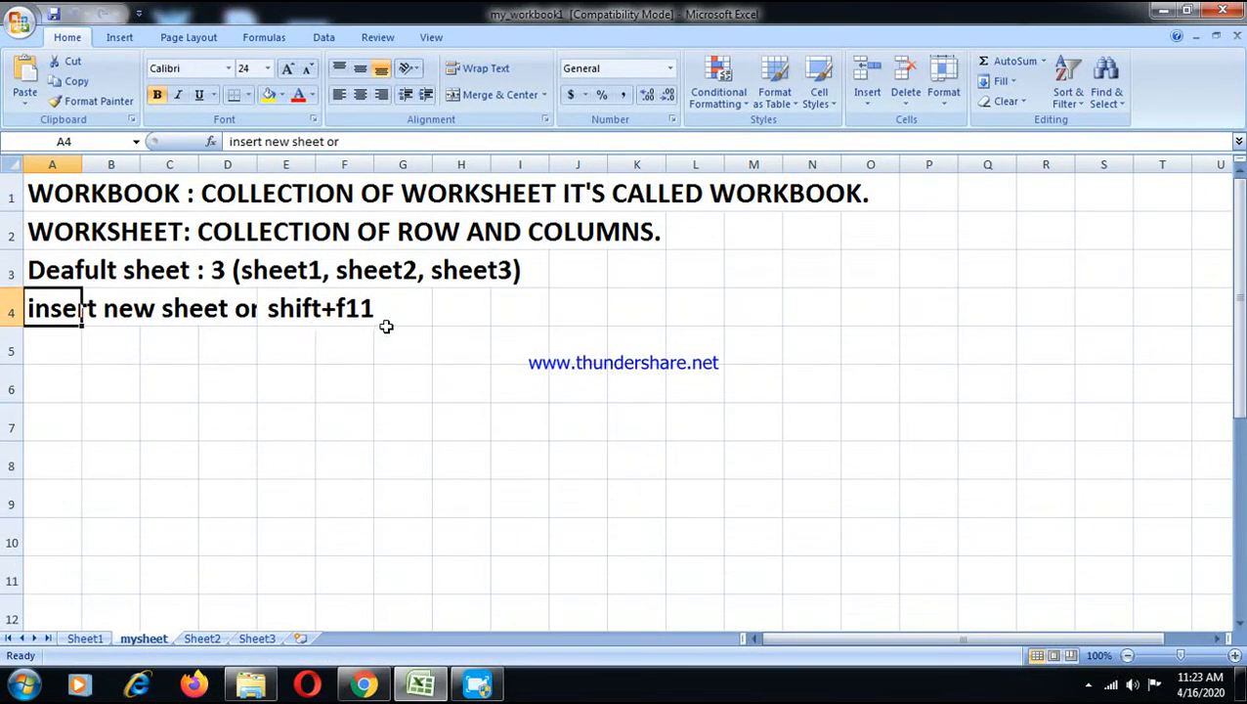
left_click(248, 352)
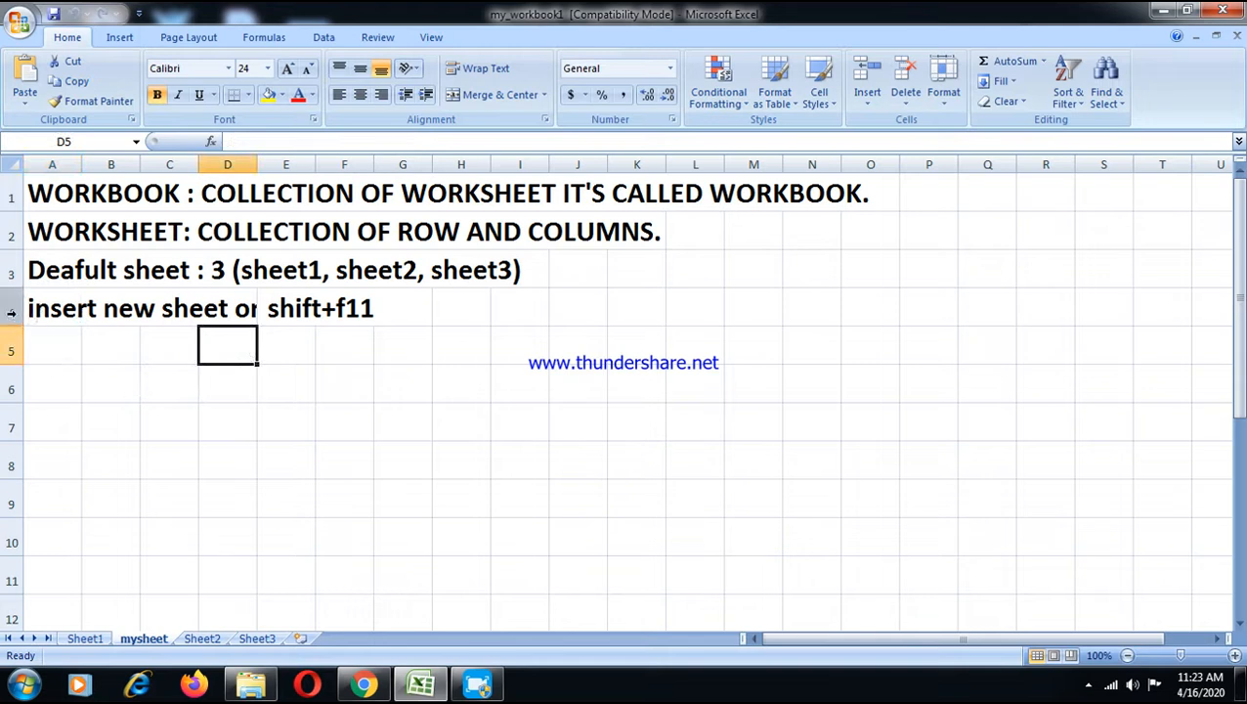
left_click(10, 311)
left_click(155, 386)
left_click(285, 293)
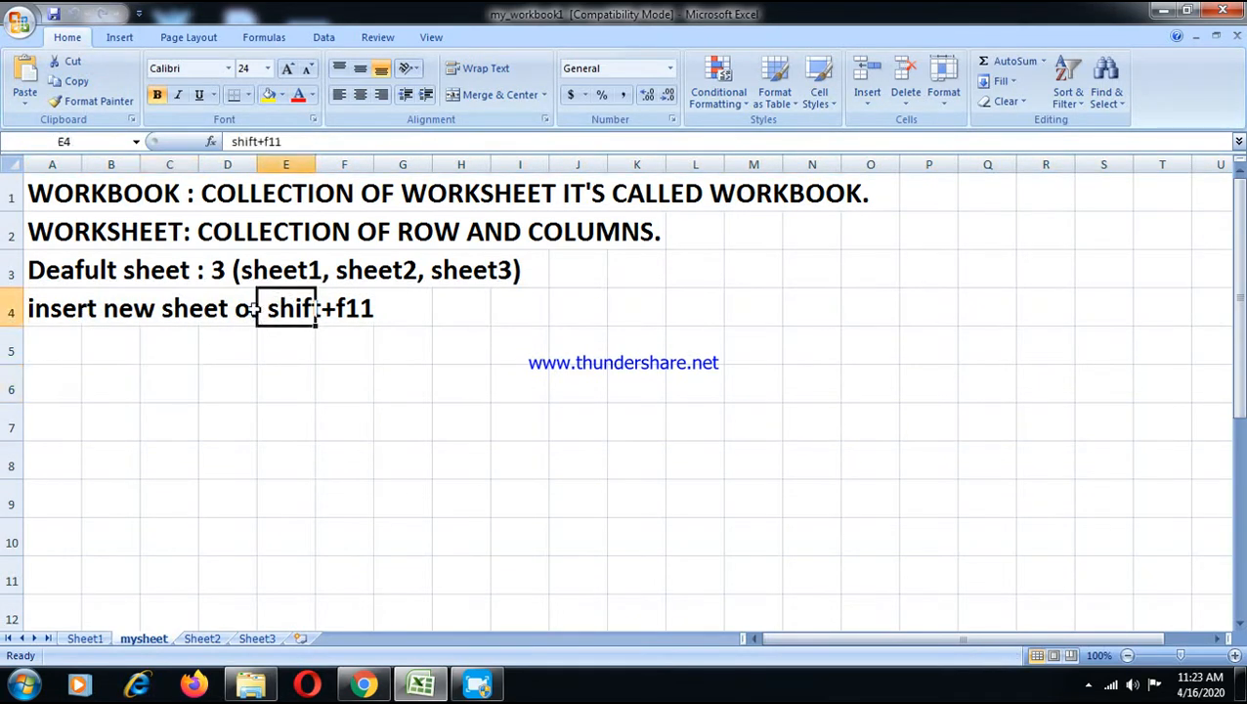
left_click(248, 309)
Step: Merge and center cells A4 to I4 on mysheet, keeping only the upper-left text
left_click_drag(56, 308, 532, 309)
left_click(505, 94)
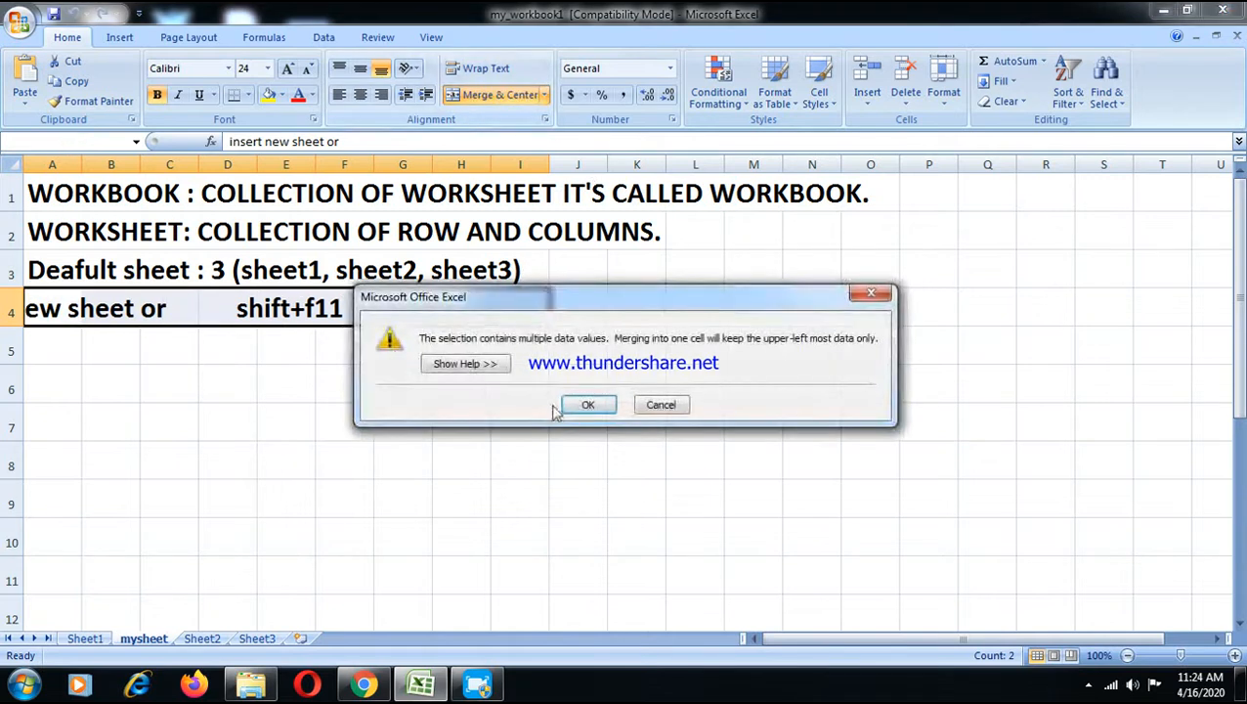
left_click(576, 408)
left_click(400, 436)
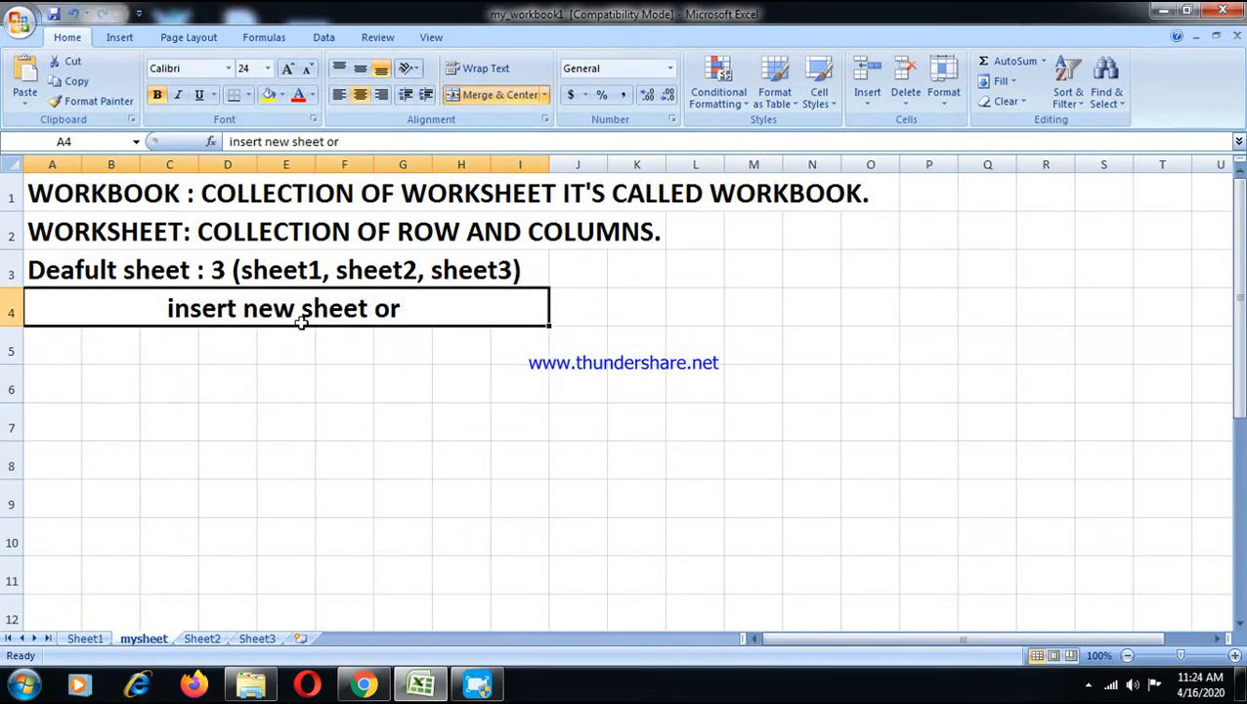
Step: Complete the merged row 4 note as "insert new sheet or shift +F11" and left-align it
double_click(303, 312)
left_click(412, 311)
type("shift +")
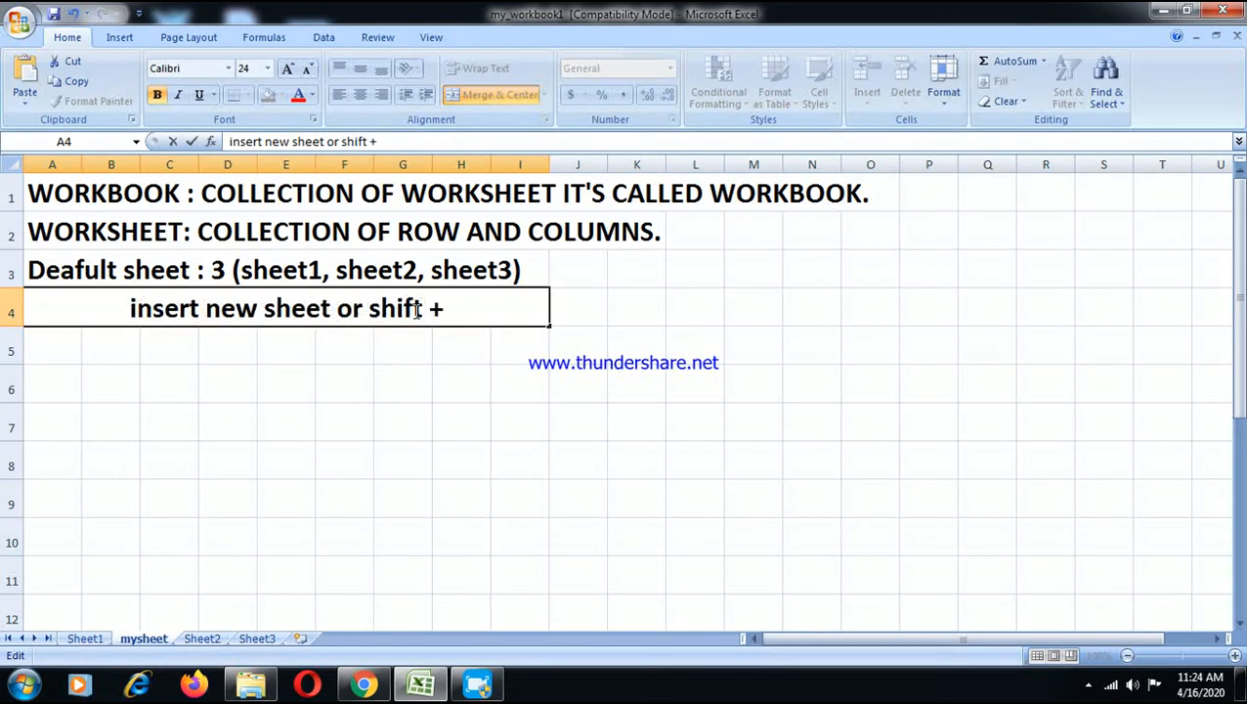
type("F11")
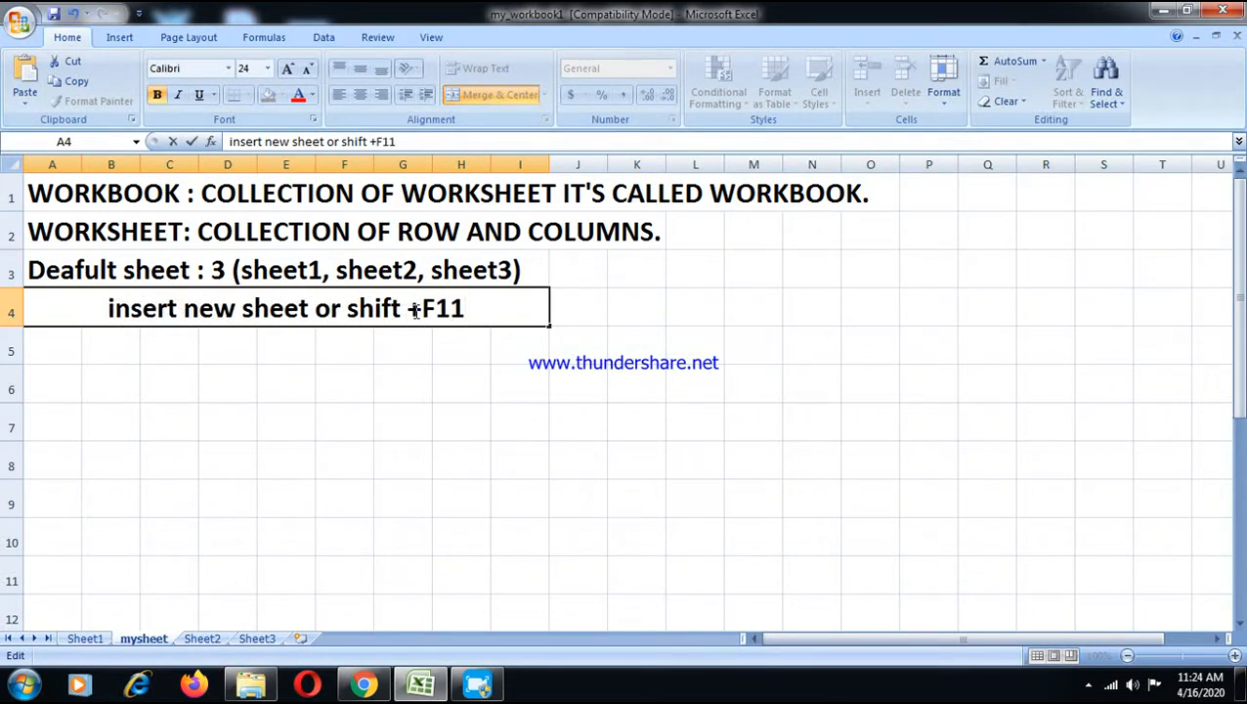
left_click(430, 388)
left_click(90, 320)
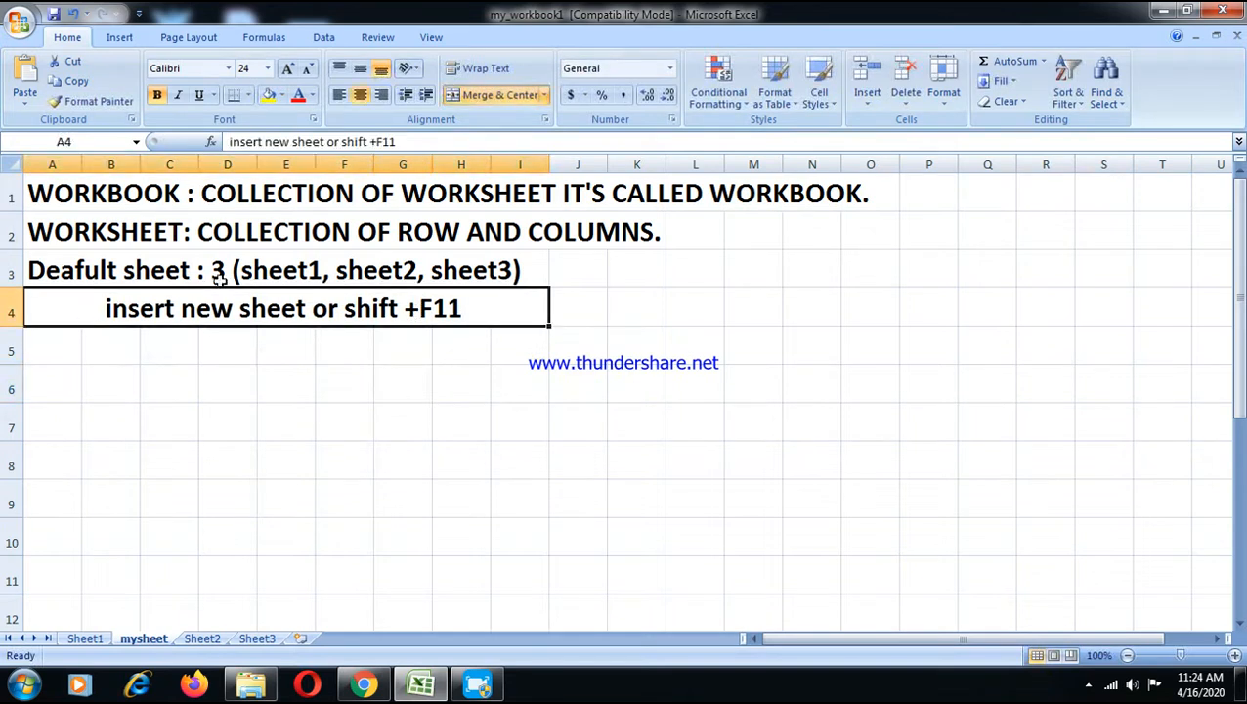
left_click(338, 94)
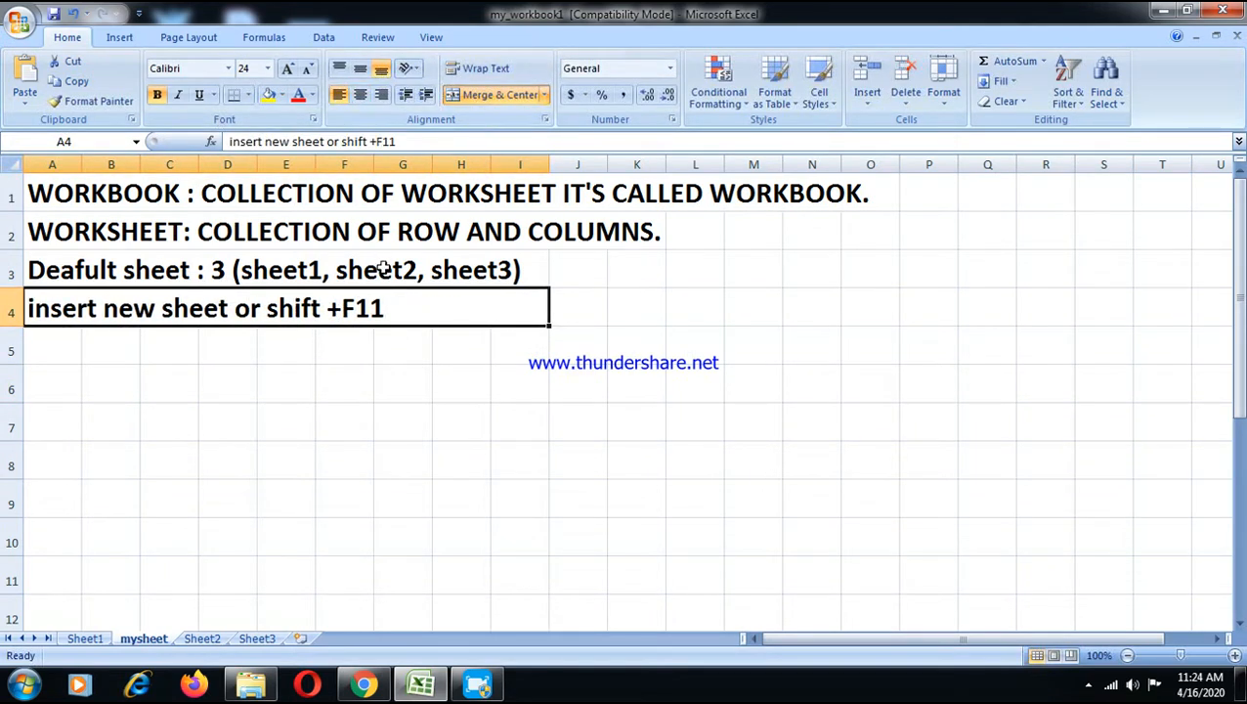
Step: Insert a new worksheet before Sheet3 through the Insert dialog, and delete Sheet3
right_click(274, 641)
left_click(328, 443)
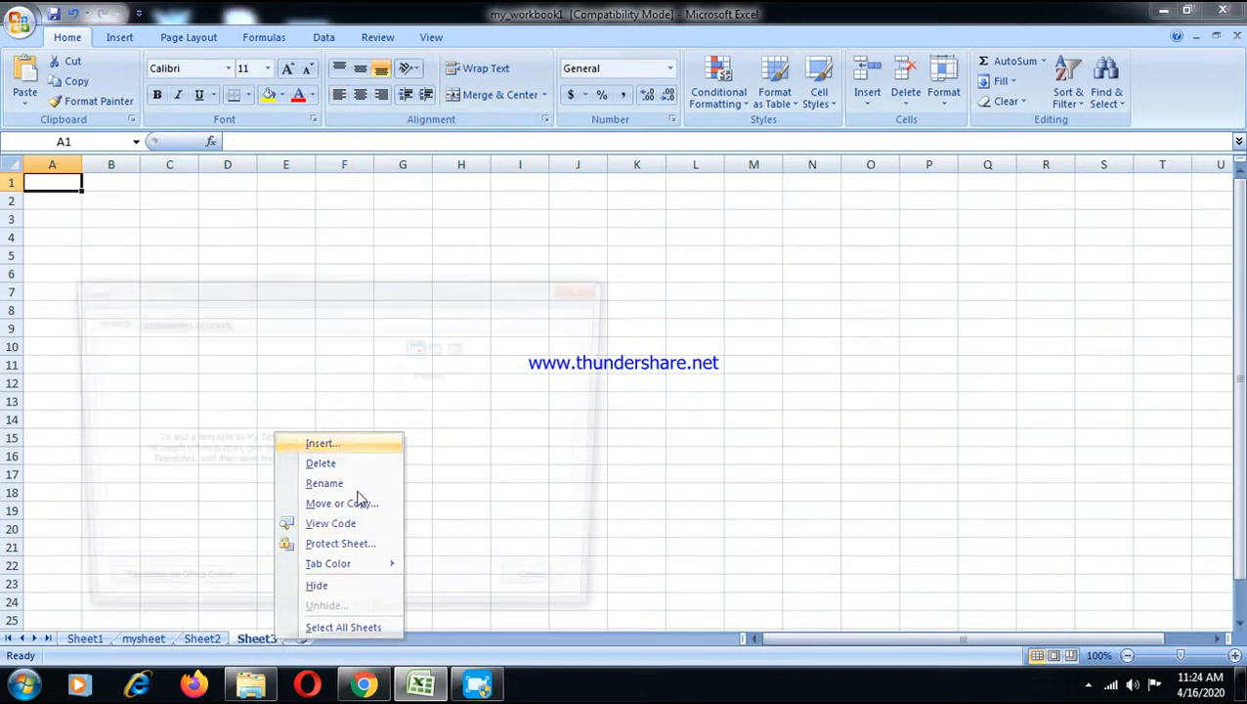
left_click(471, 594)
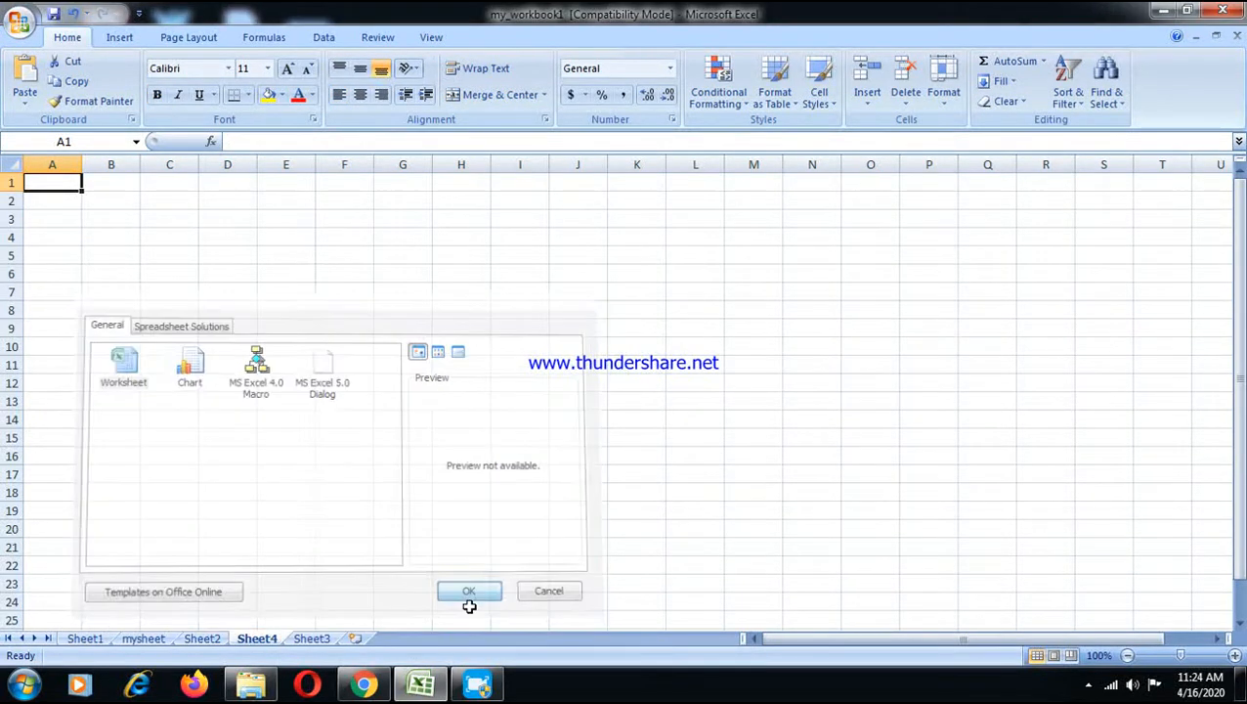
right_click(317, 640)
left_click(374, 464)
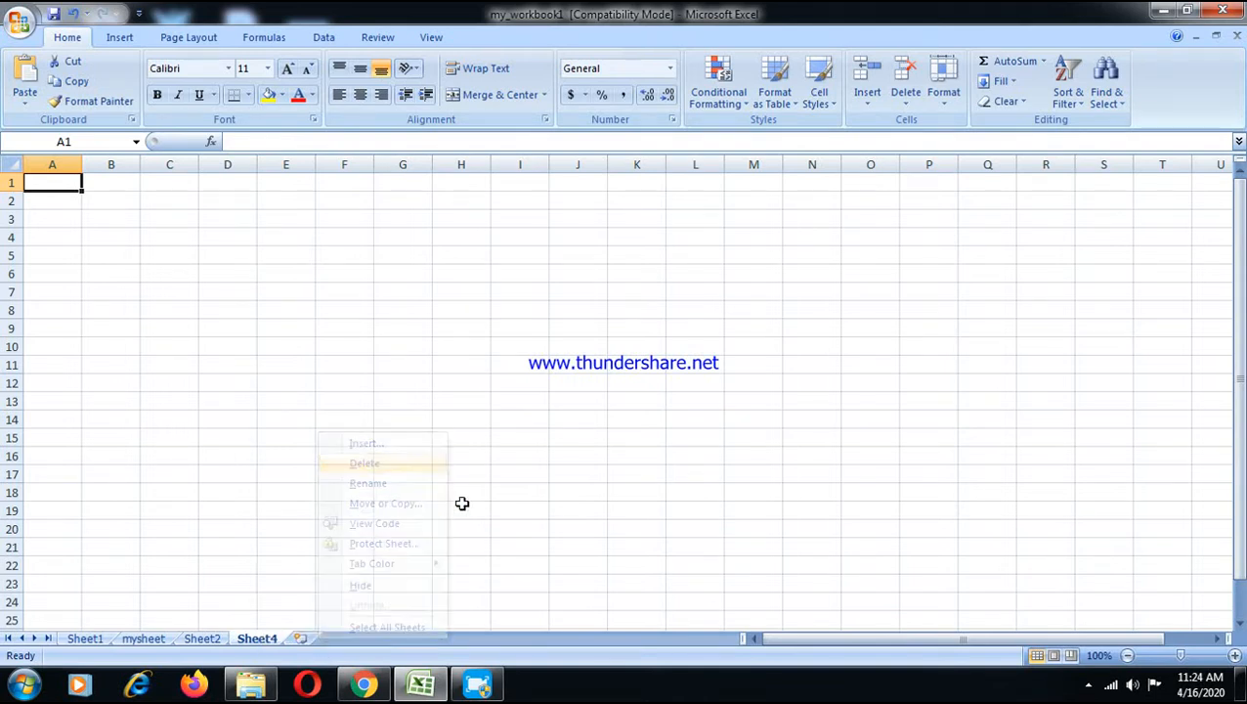
Step: Rename the Sheet2 worksheet as newsheet
left_click(145, 639)
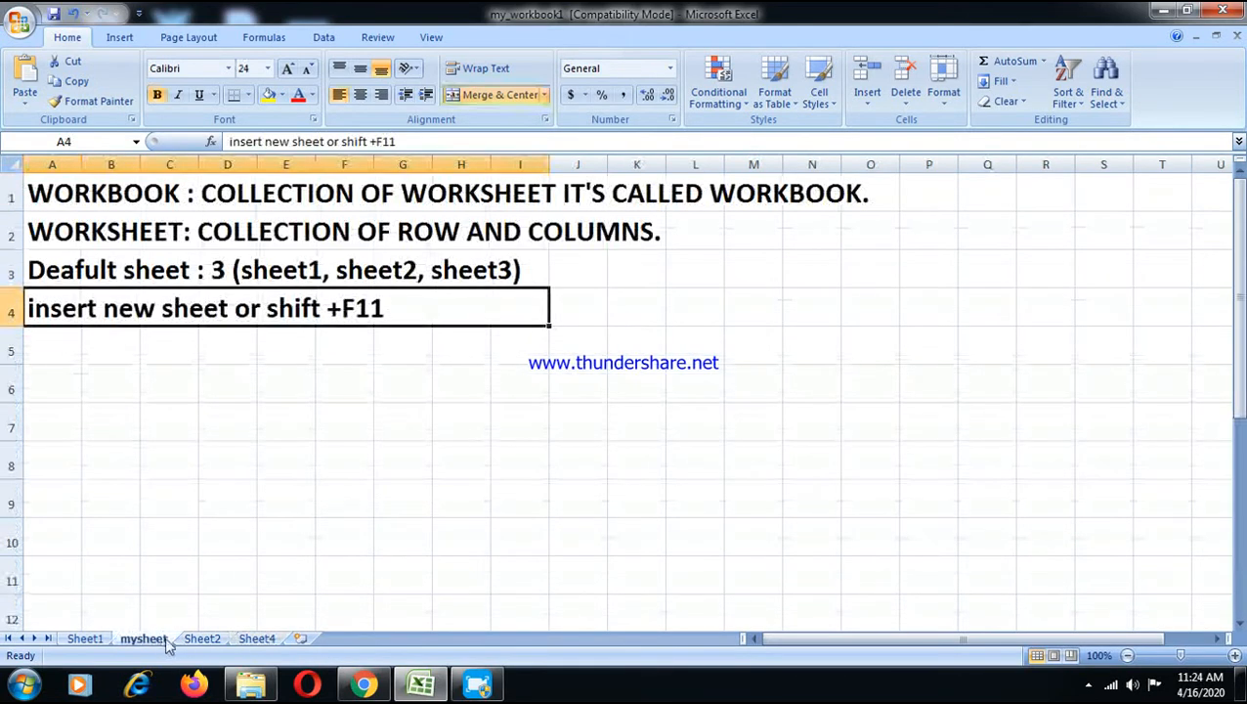
right_click(202, 641)
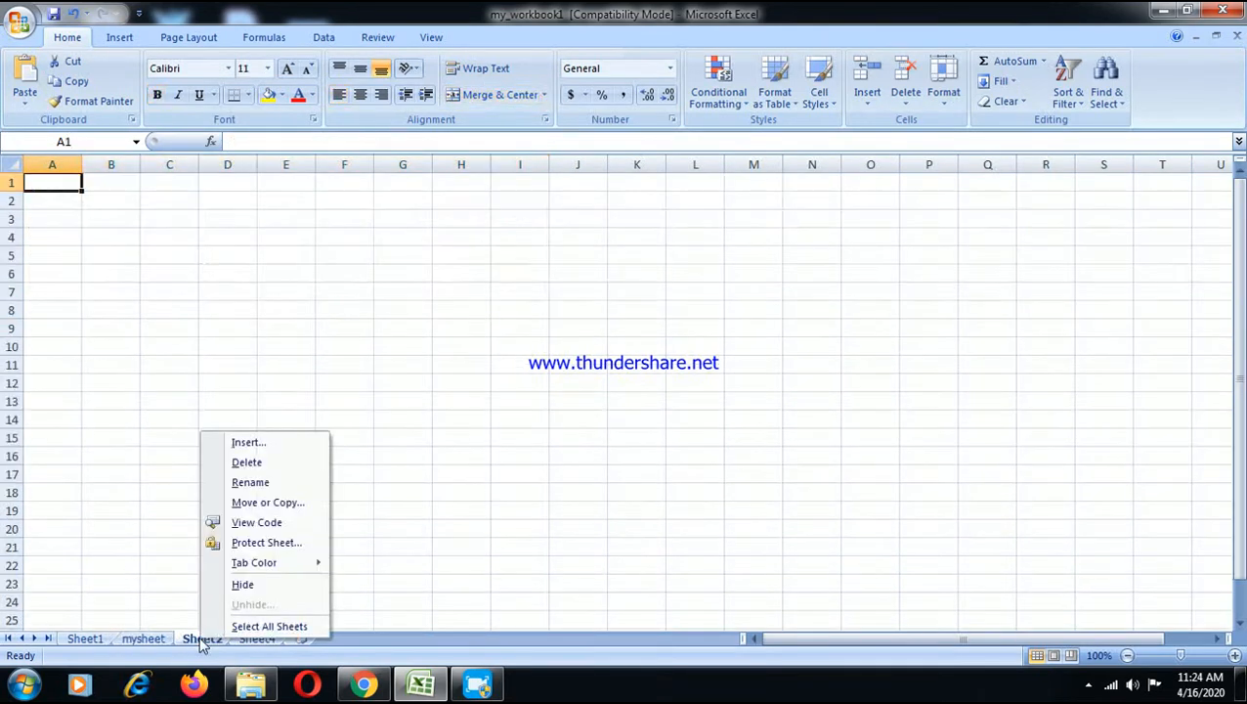
left_click(267, 480)
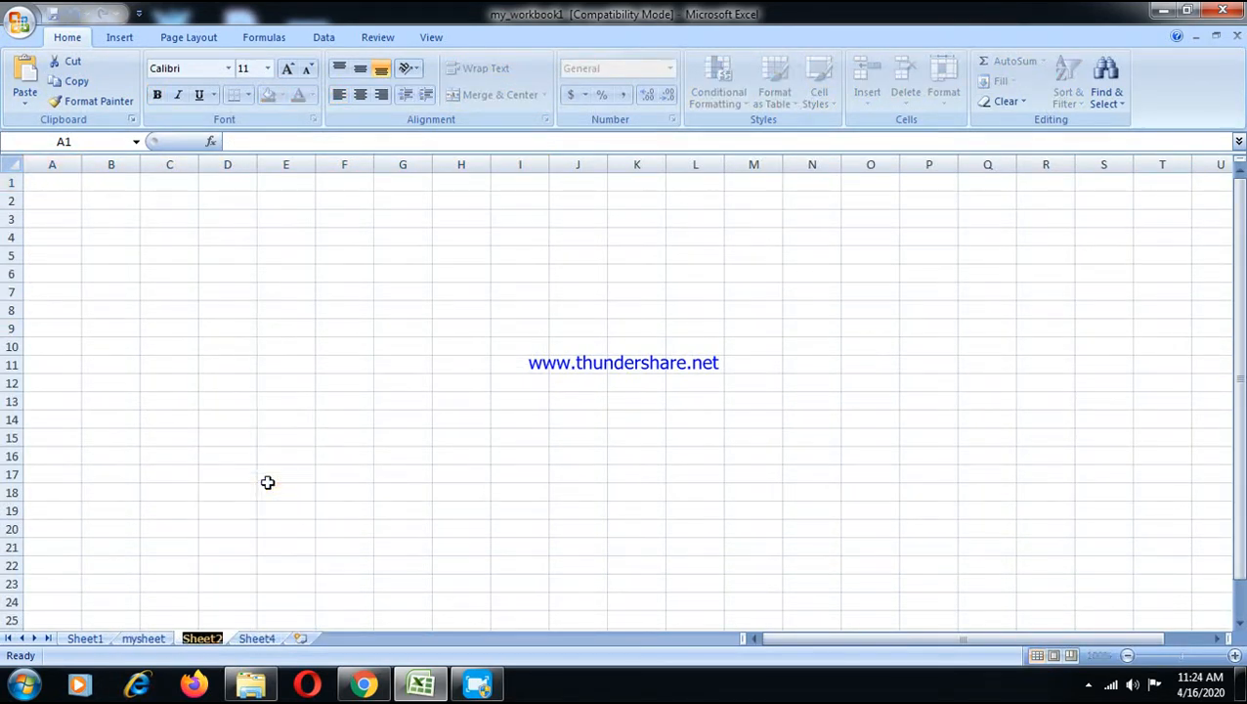
type("new")
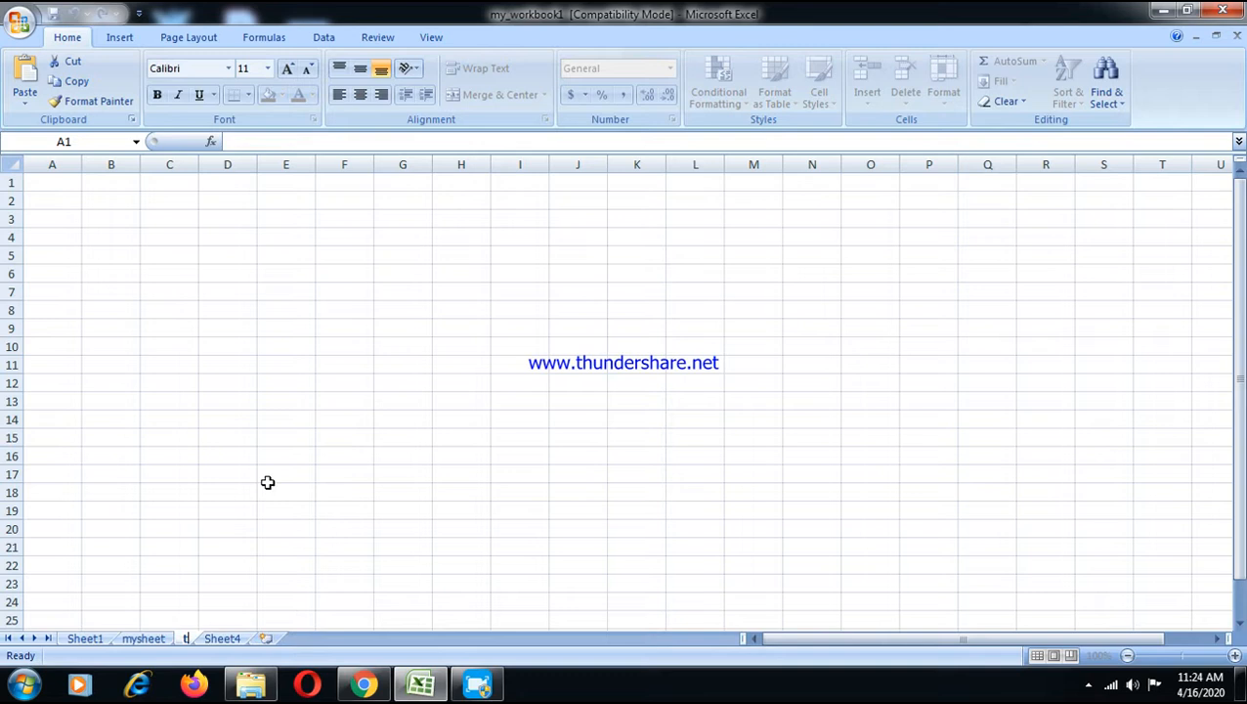
type("sheet")
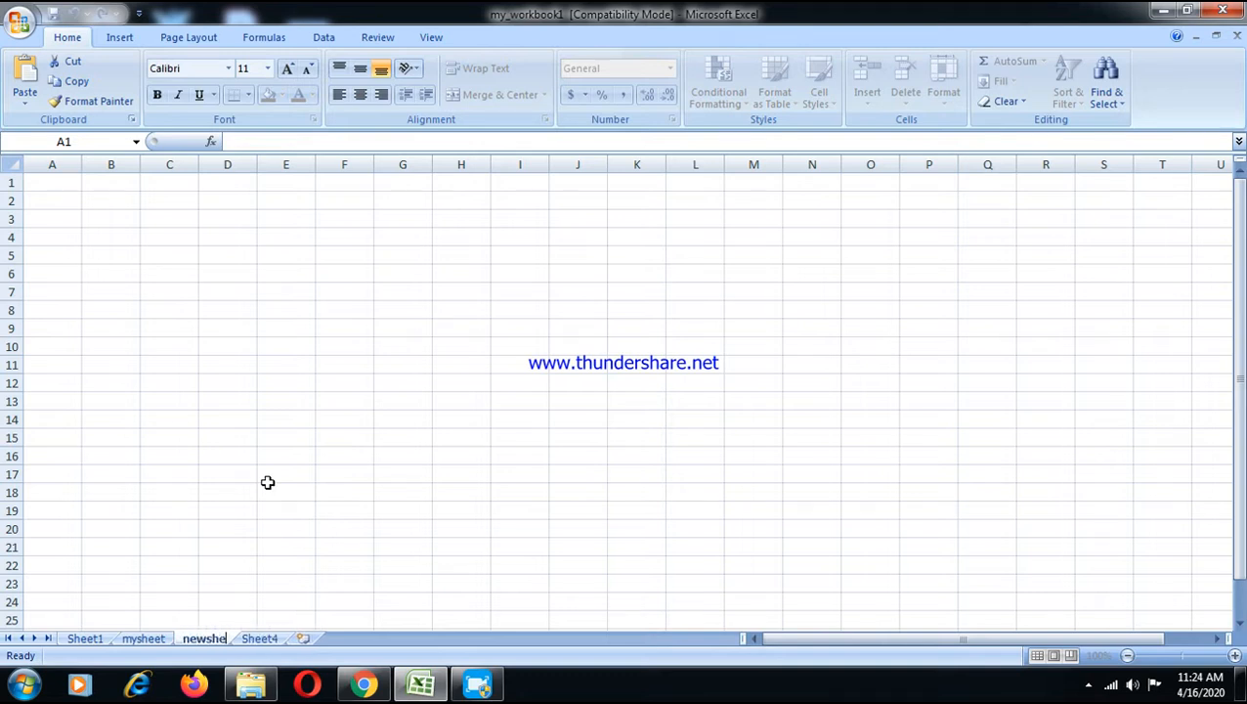
Step: Rename the Sheet4 worksheet as mysheetnew
left_click(278, 641)
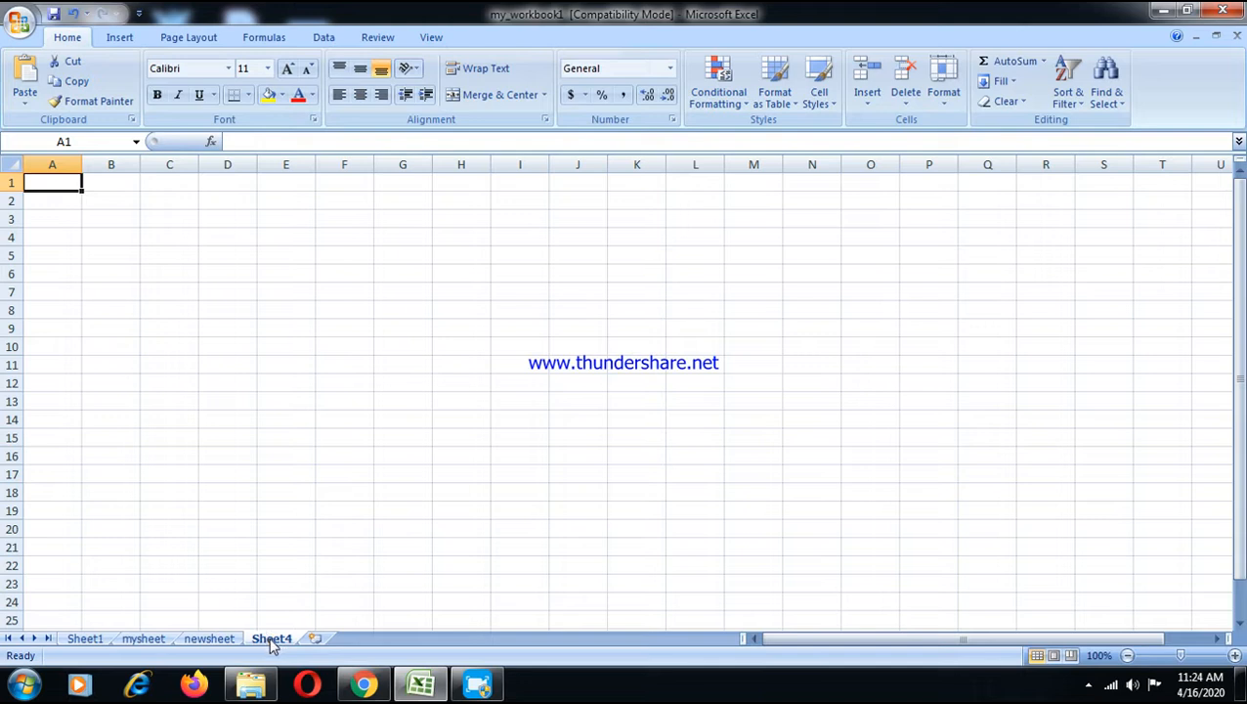
double_click(272, 641)
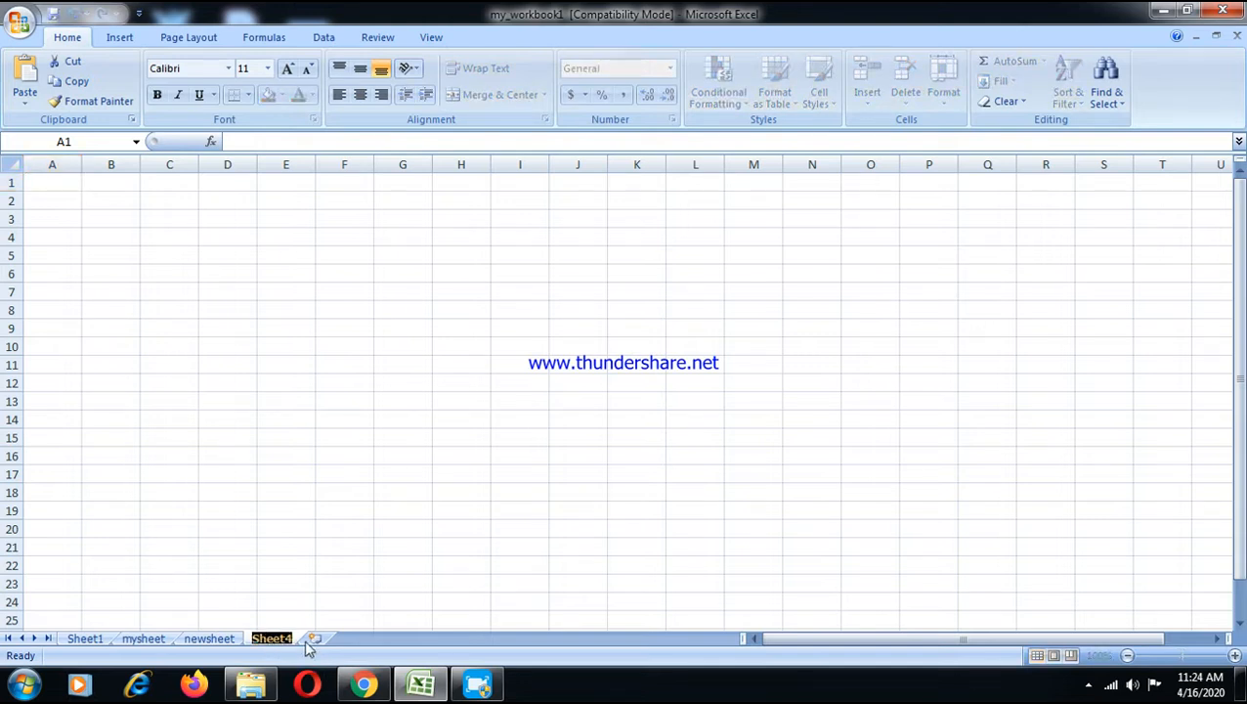
type("m")
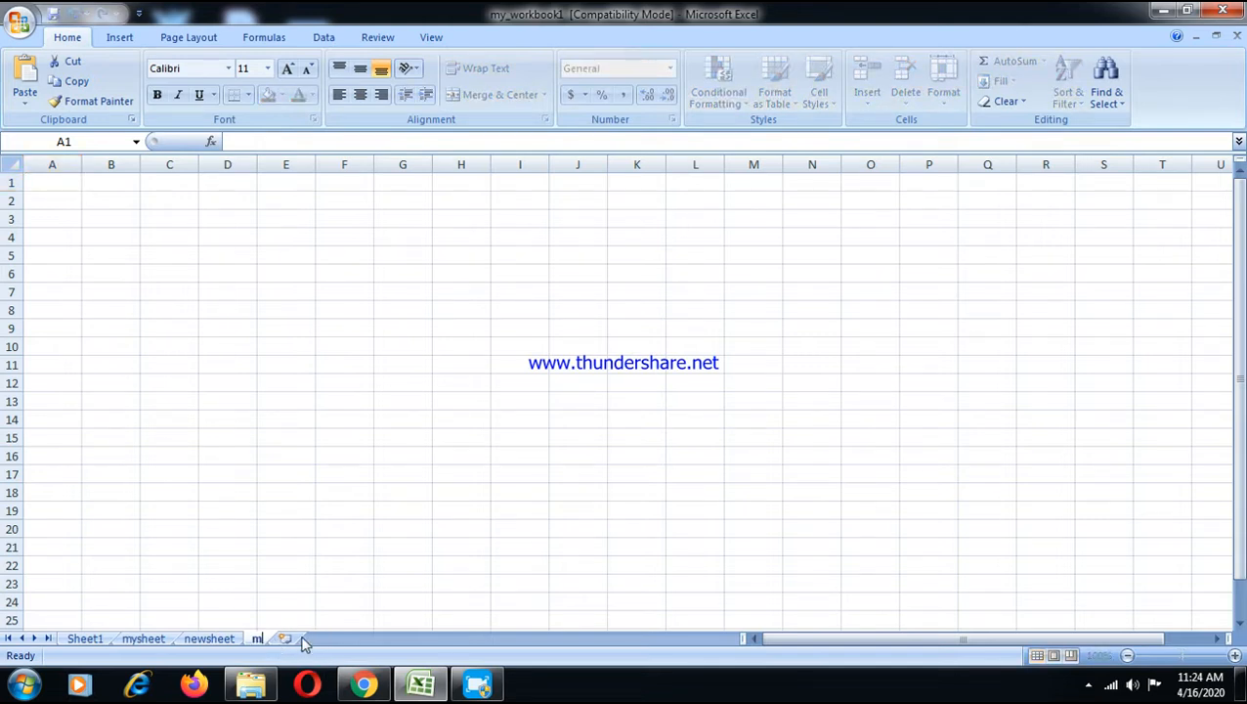
type("ysheetnew")
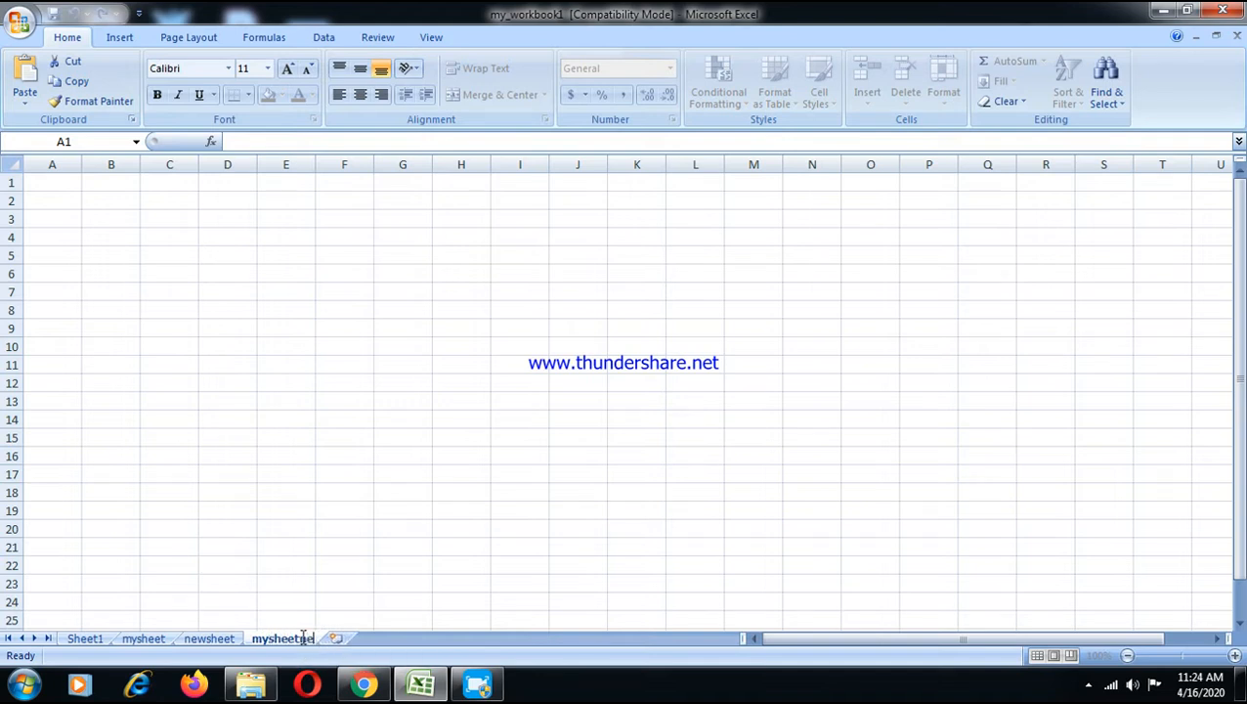
left_click(302, 559)
Step: Merge and center cells A5 to P5 on mysheet
left_click(160, 641)
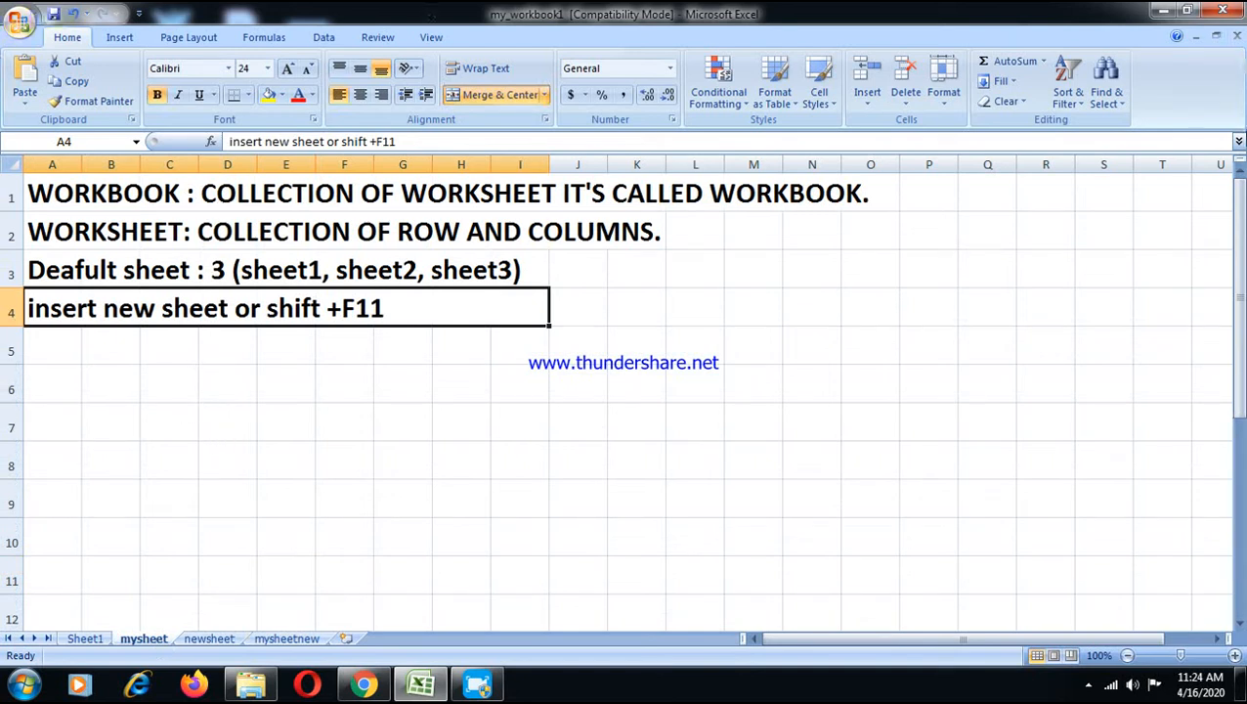
left_click(74, 199)
left_click(96, 236)
left_click_drag(61, 347, 906, 346)
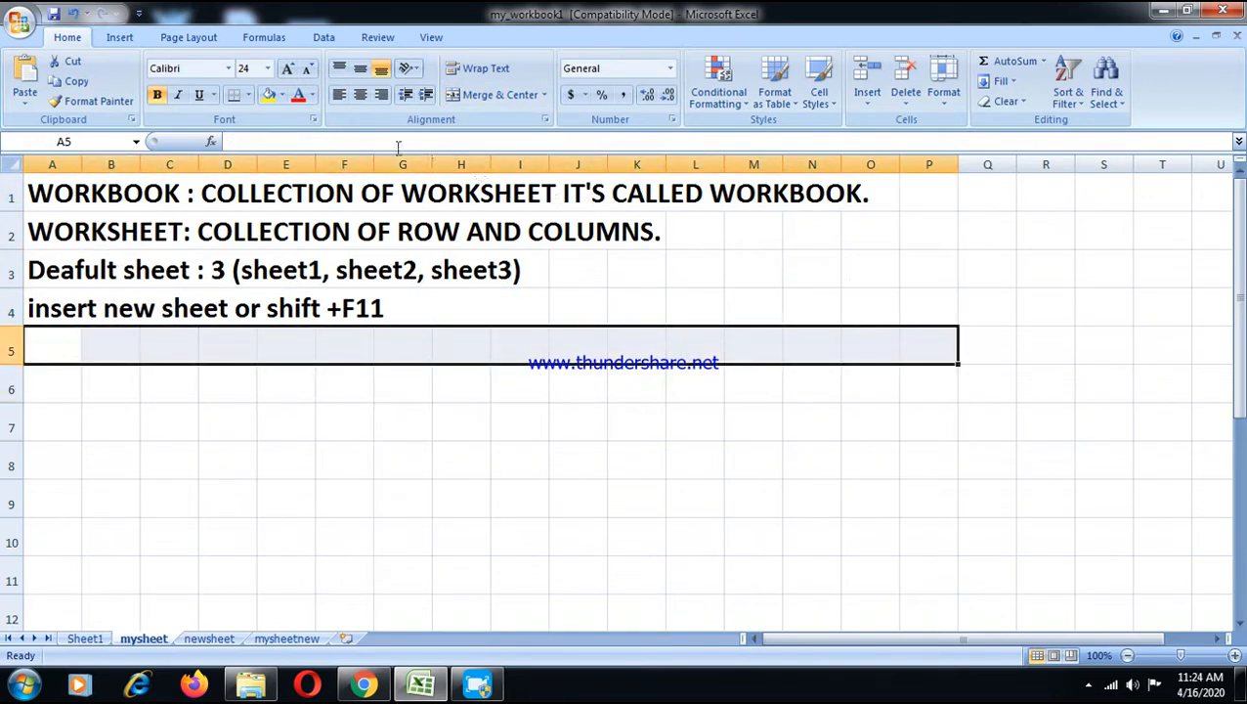
left_click(501, 94)
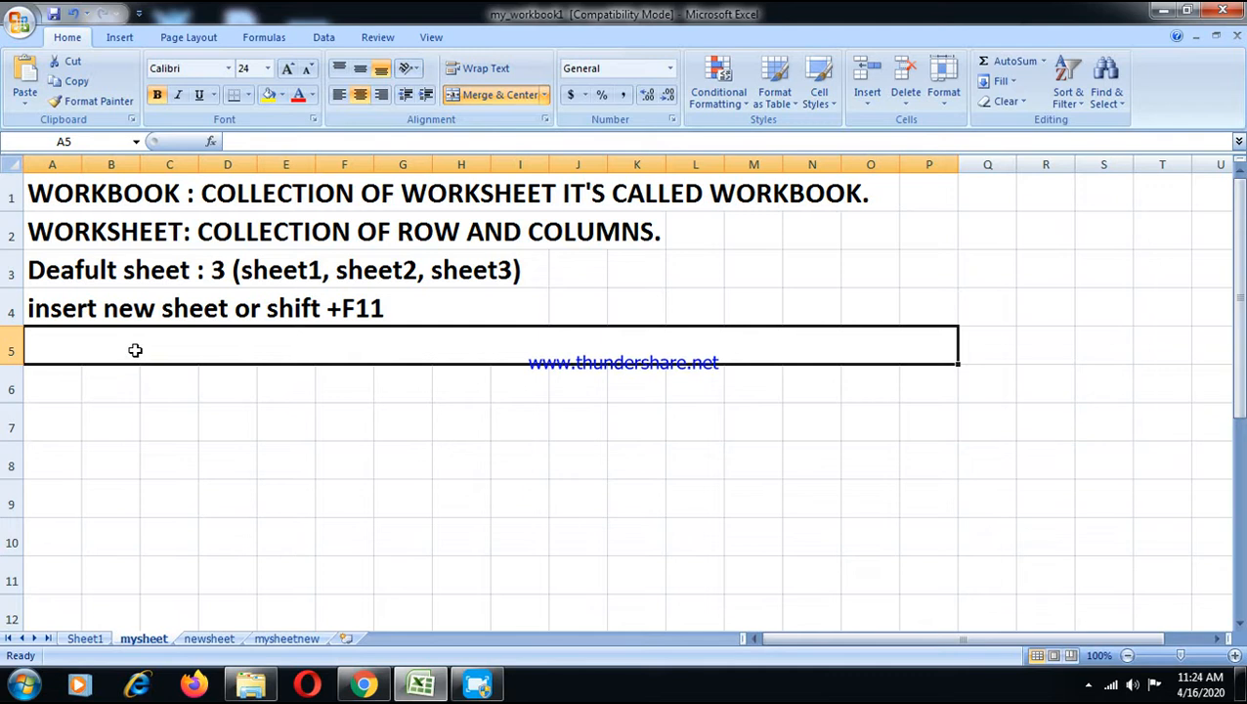
Step: Enter the note "cell : intersection of row and column." in the merged row 5 cell and left-align it
type("cel")
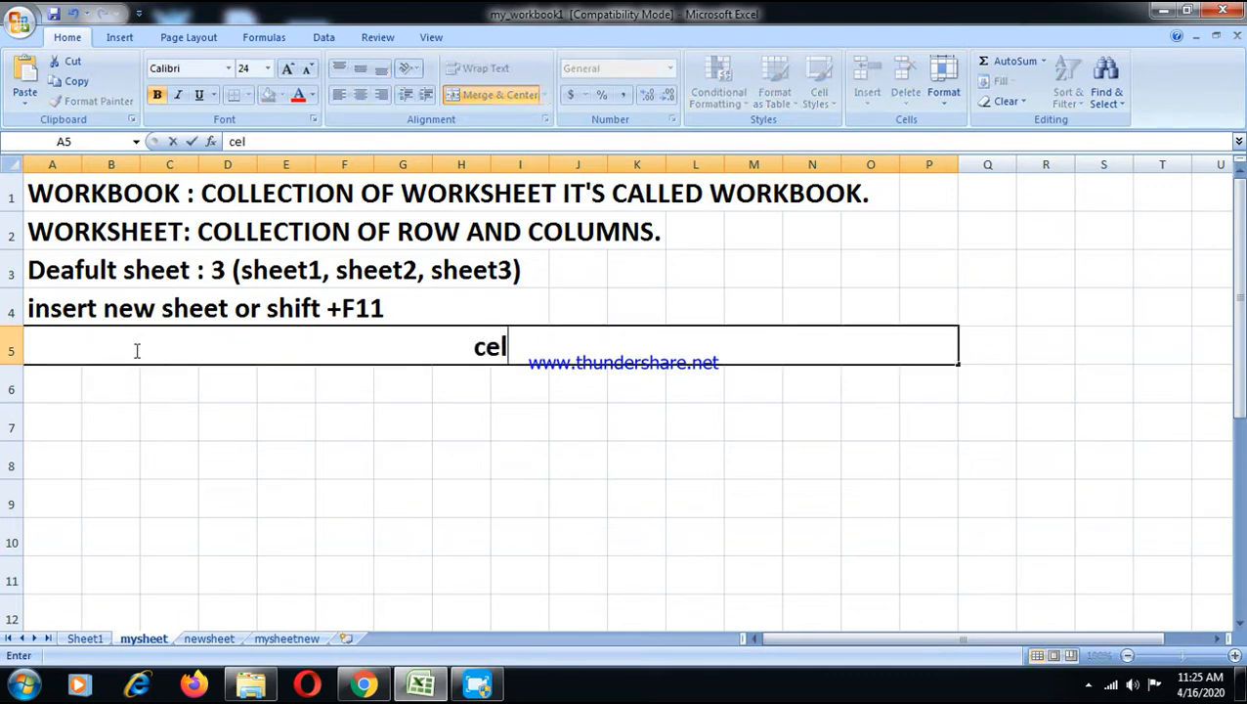
type("l :")
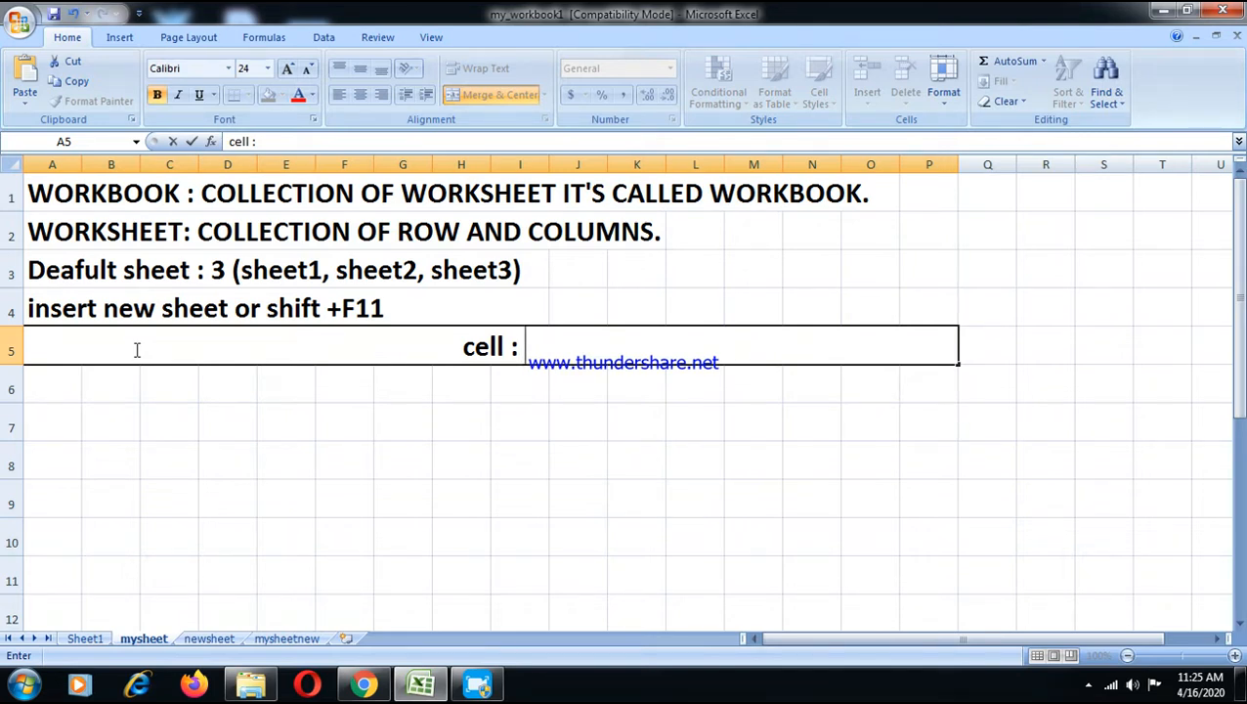
type("inte")
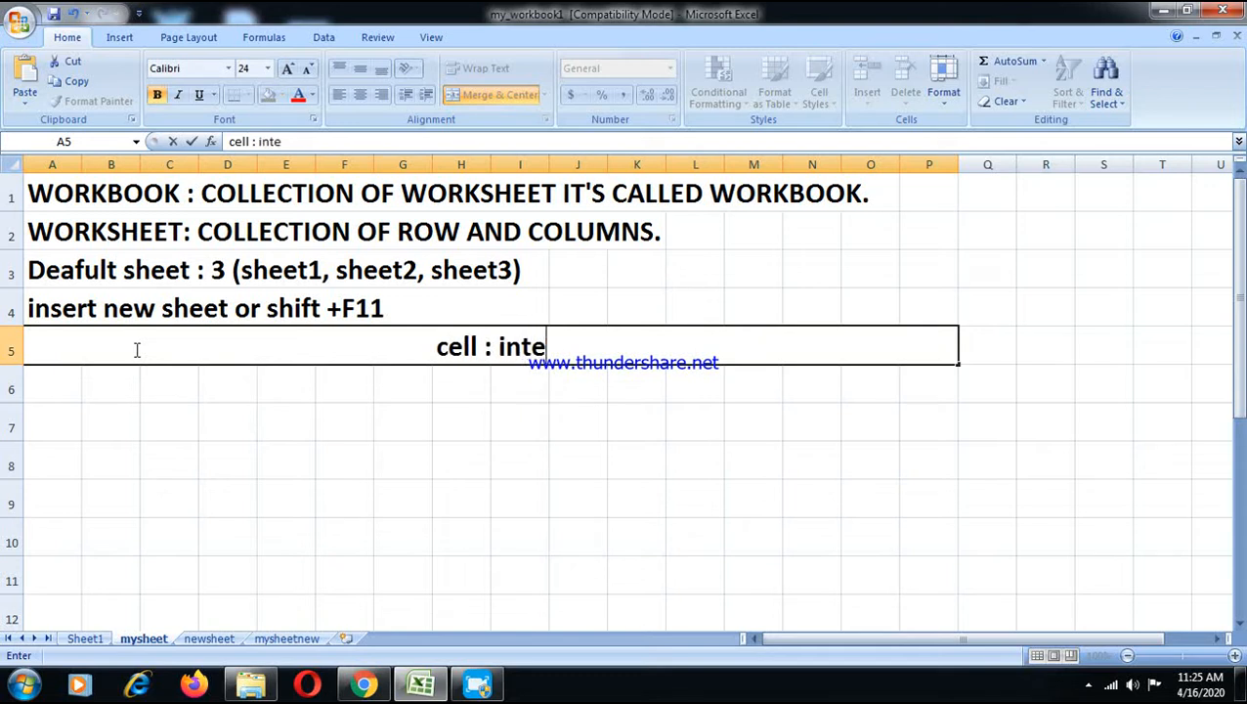
type("rsection o")
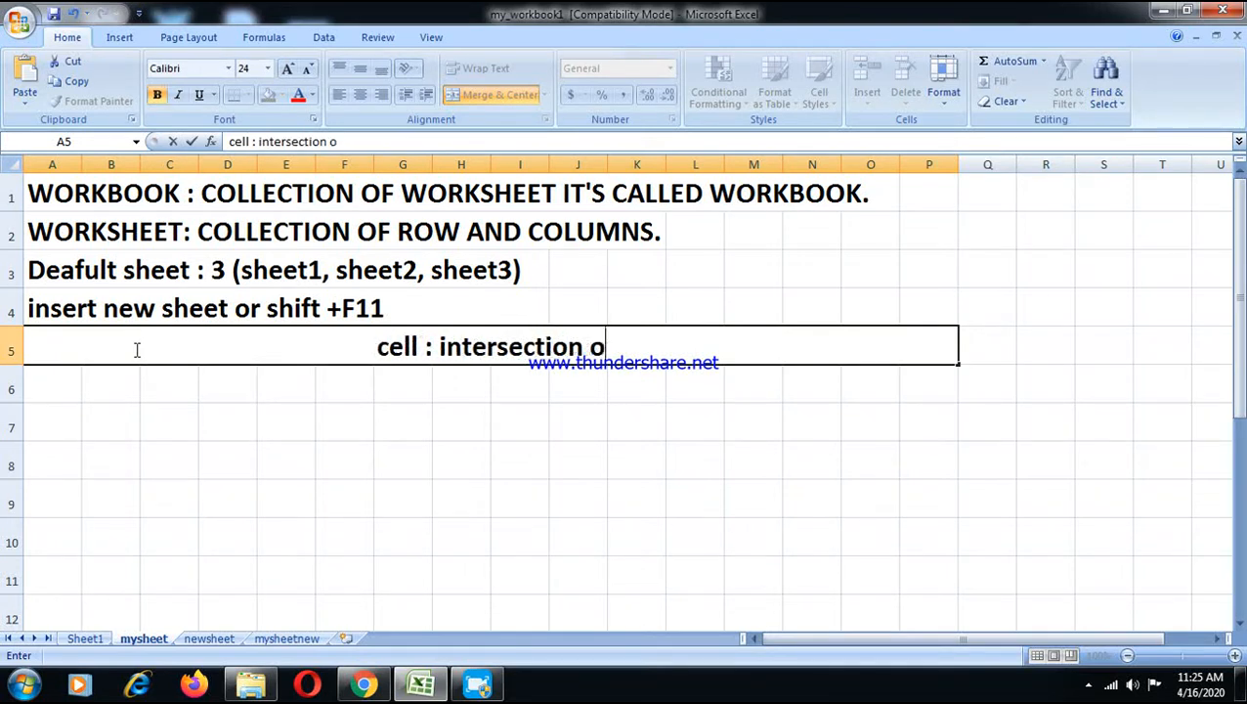
type("f row and c")
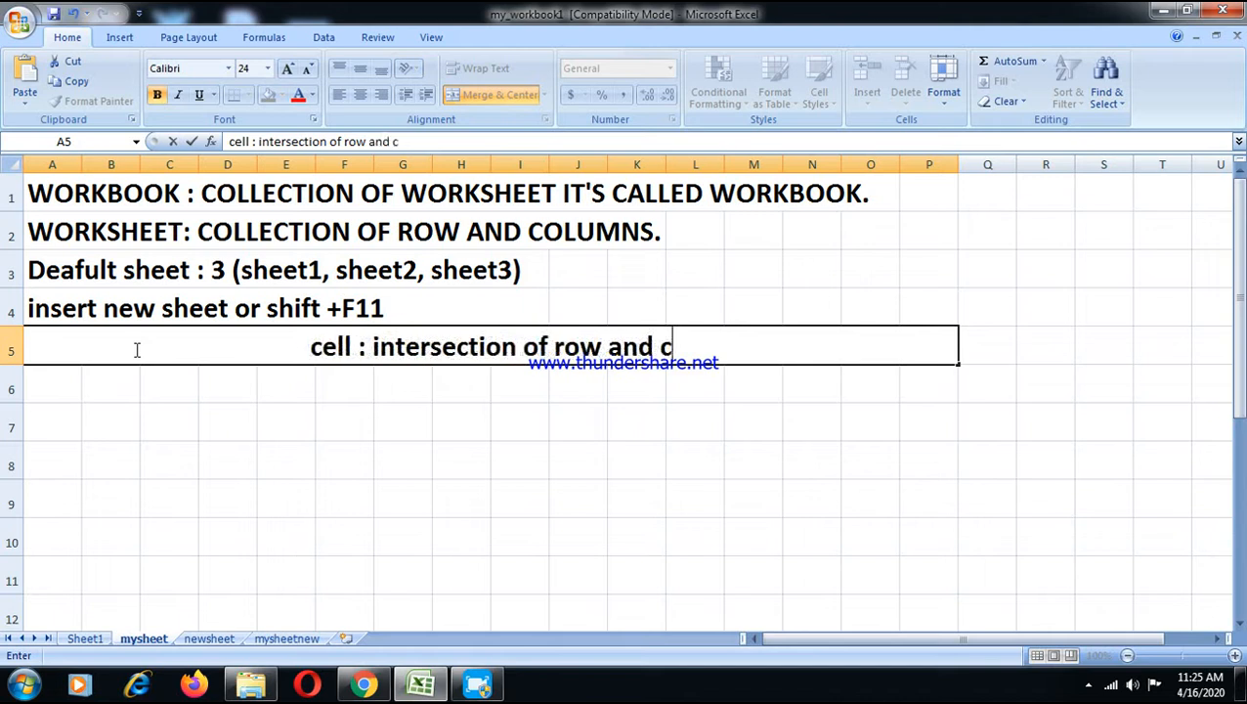
type("olumn.")
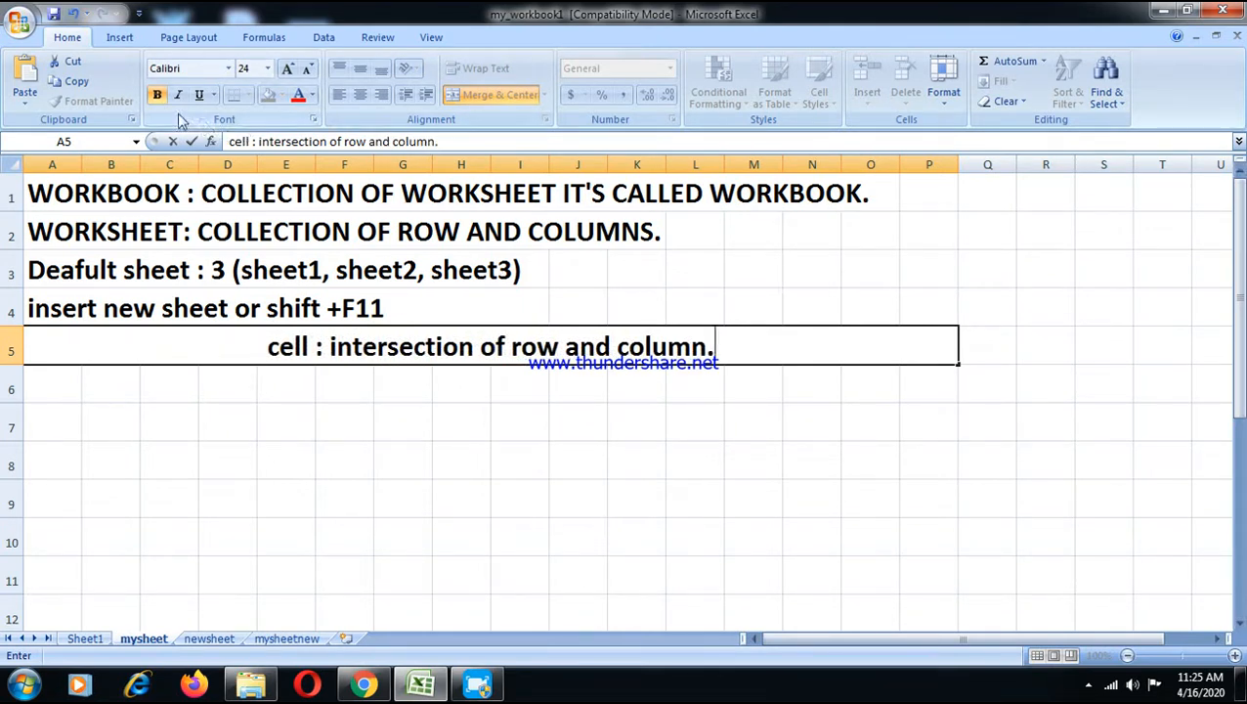
key("Return")
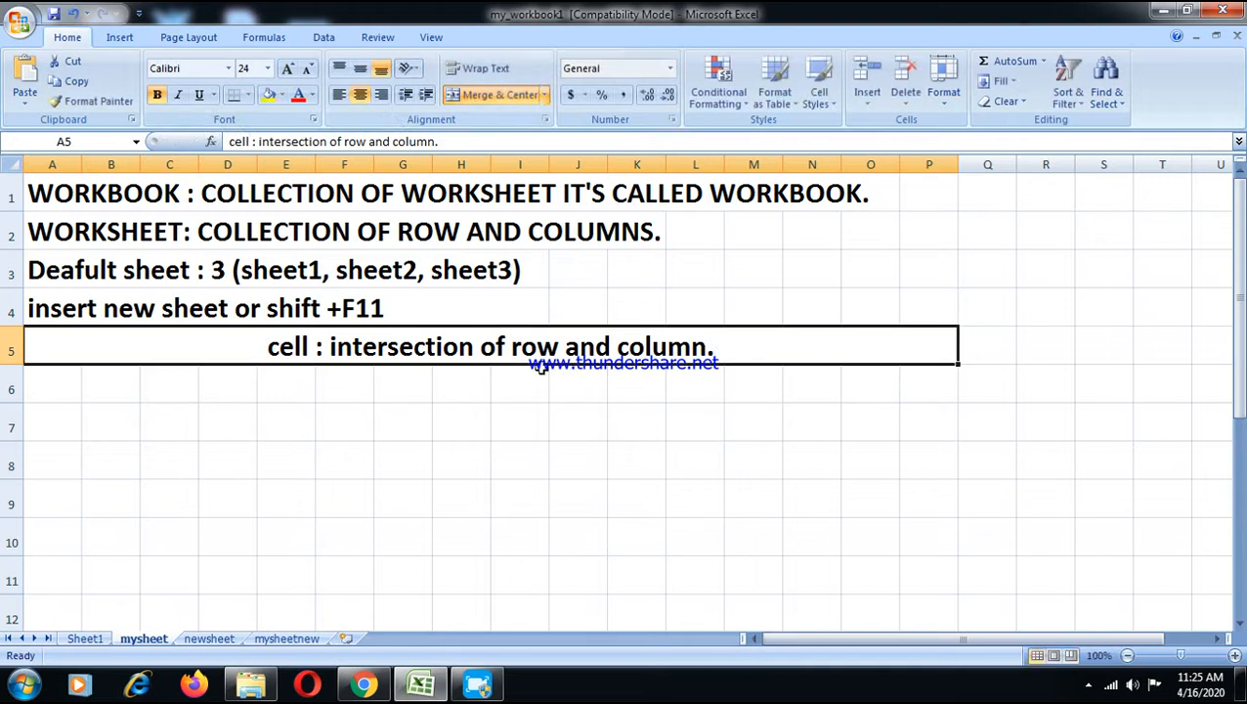
left_click(338, 97)
left_click(93, 375)
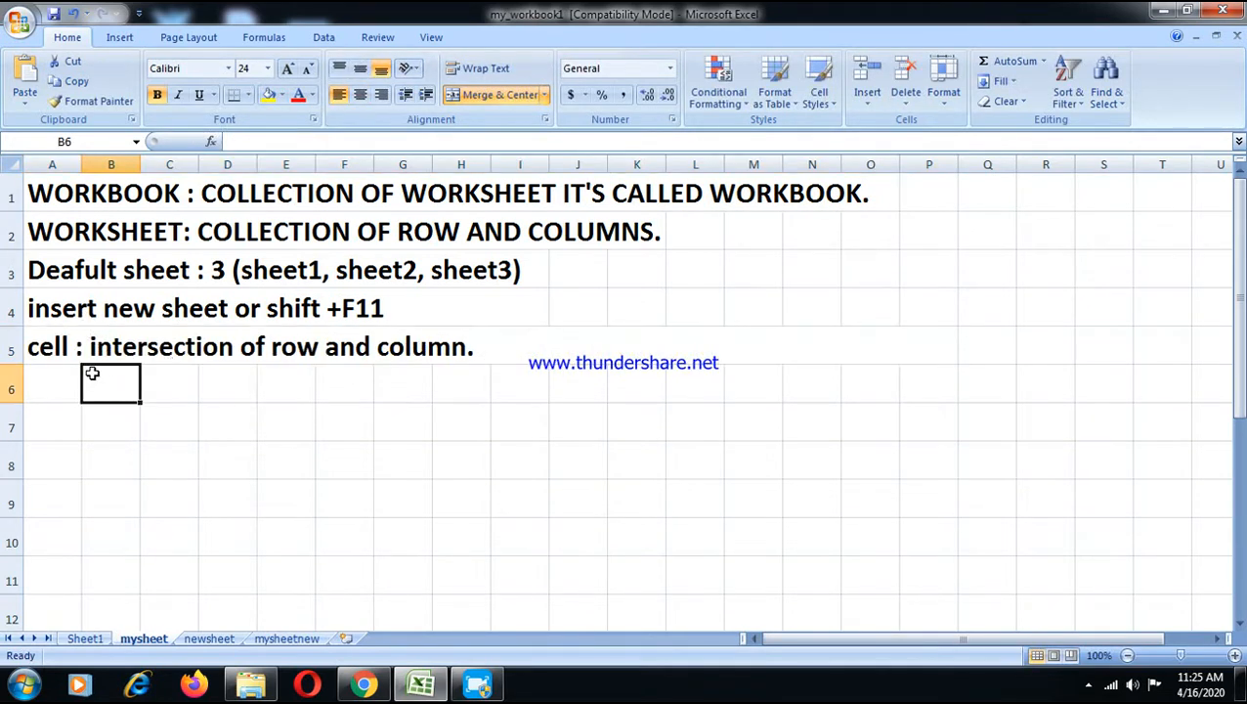
left_click(32, 351)
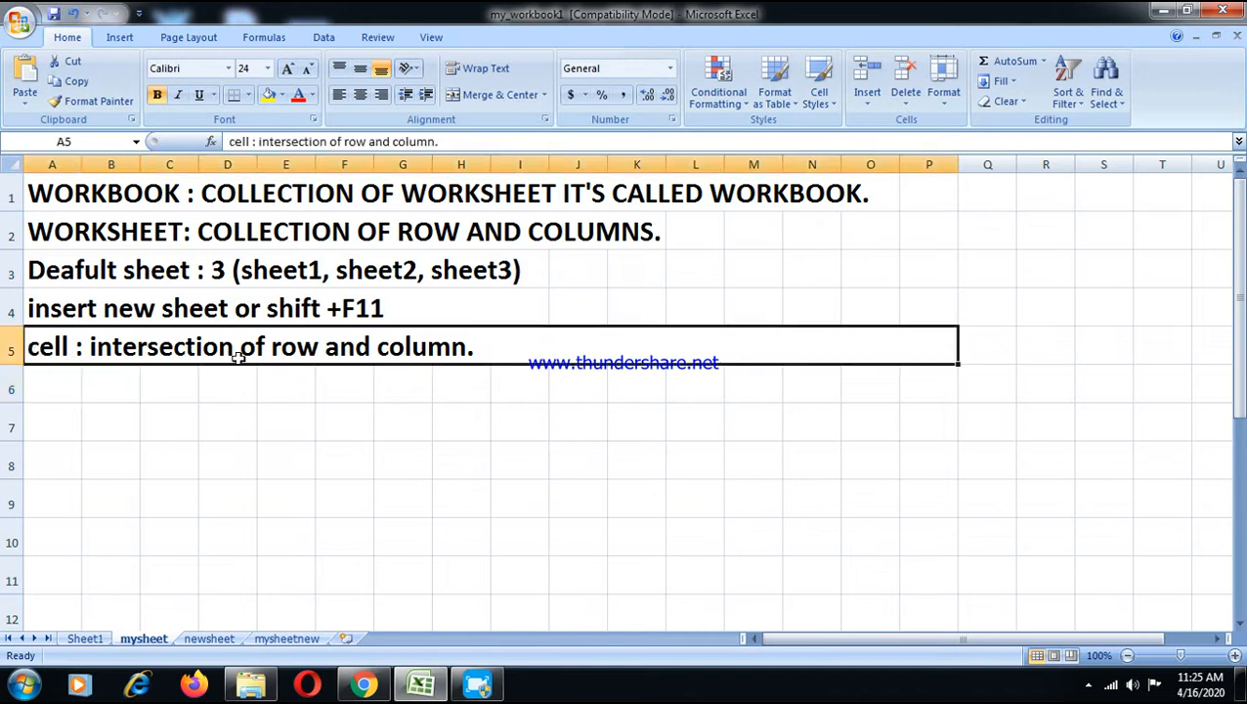
Step: Enter "active cell" in B6 and widen column B to fit the text
left_click(103, 390)
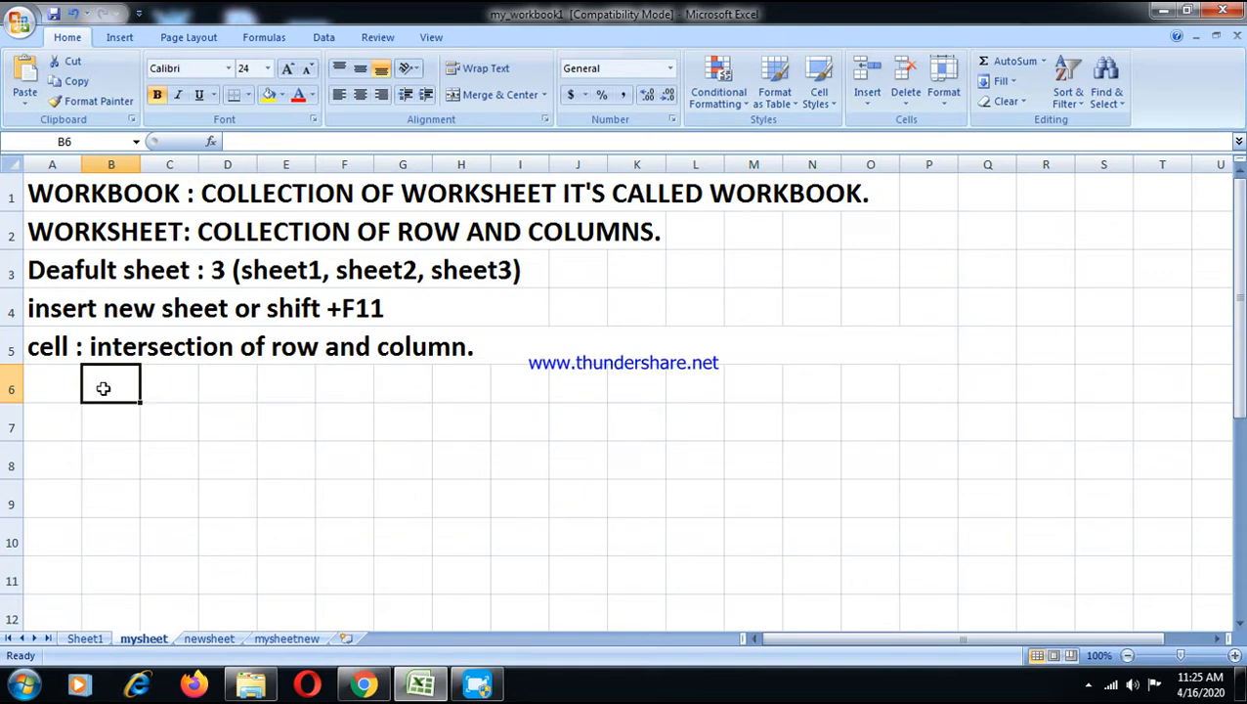
type("ac")
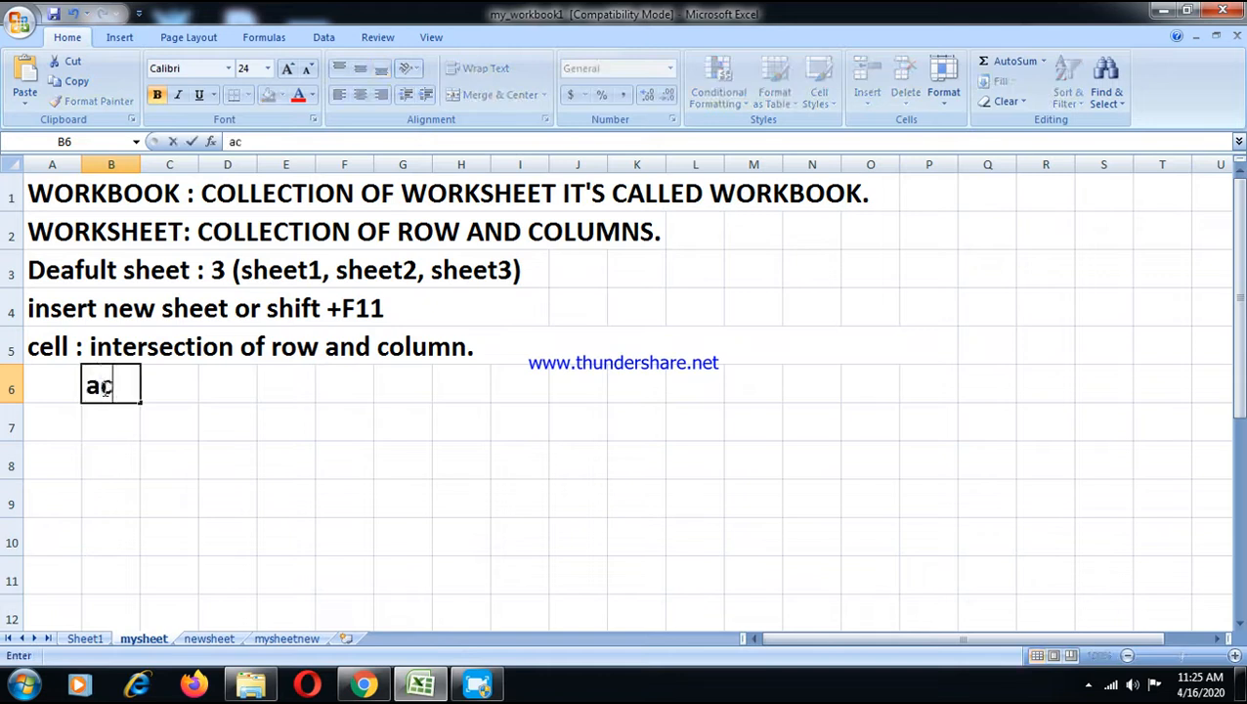
type("tive cell")
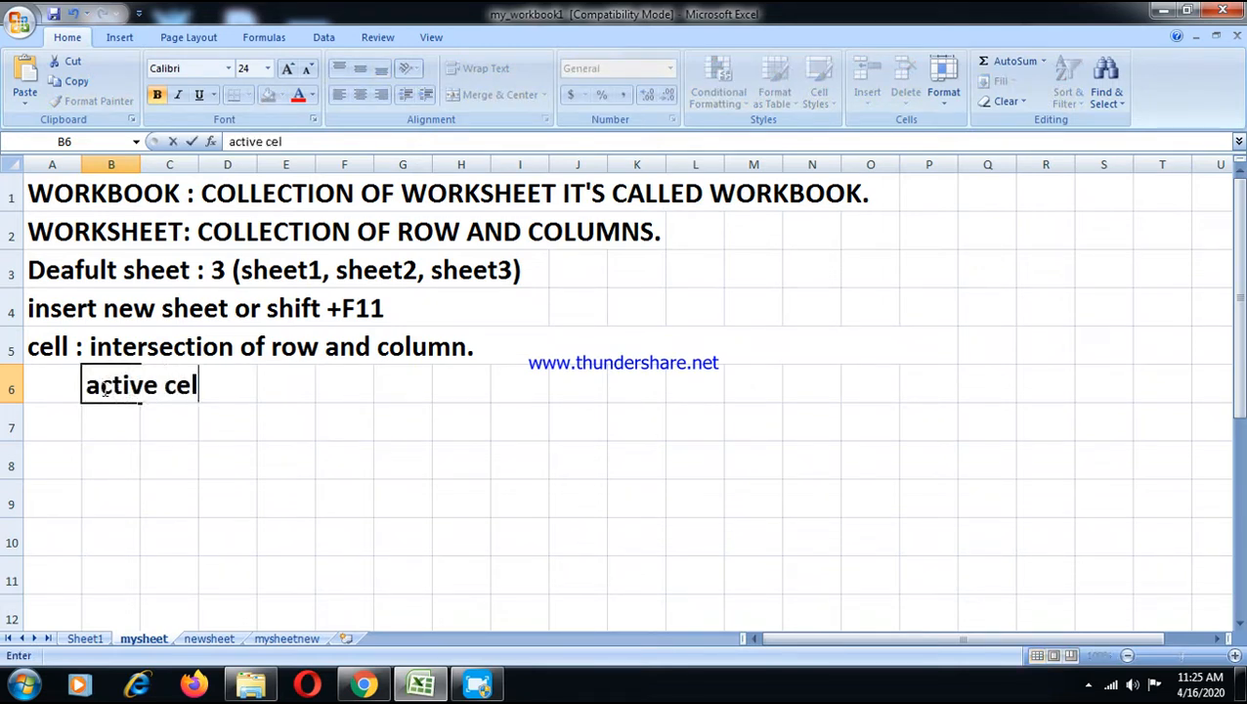
left_click(118, 448)
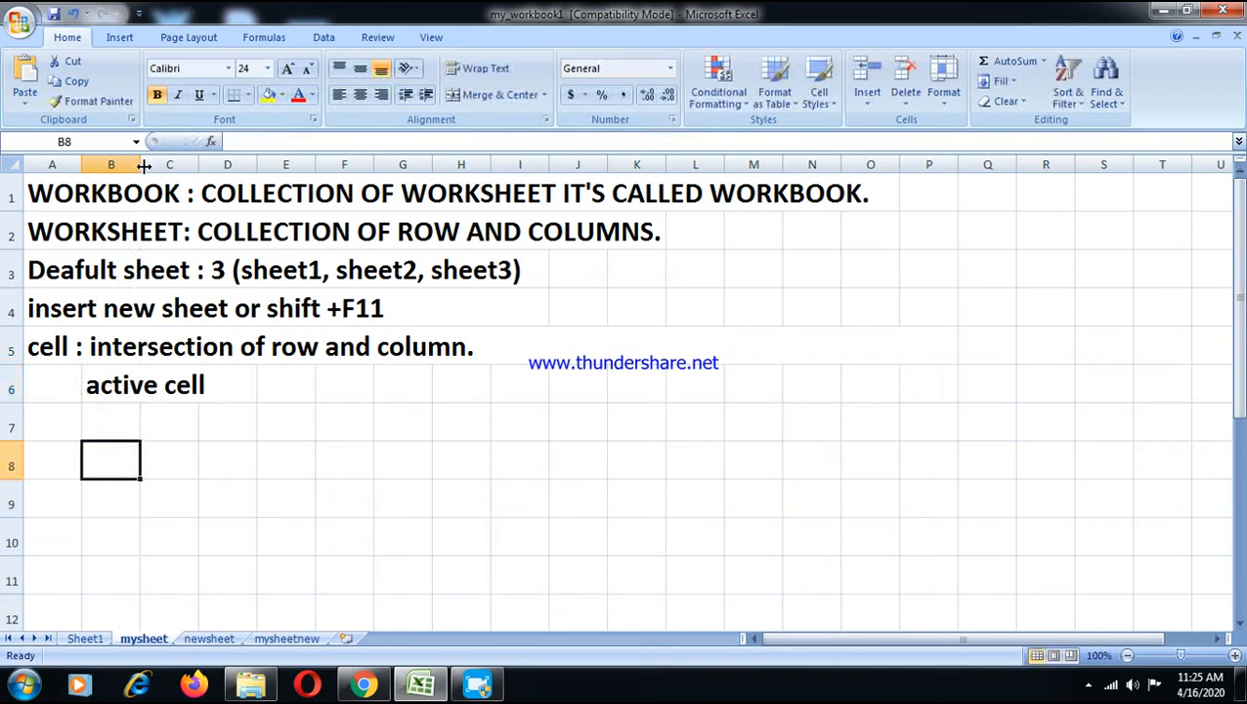
left_click_drag(141, 164, 214, 164)
left_click(170, 396)
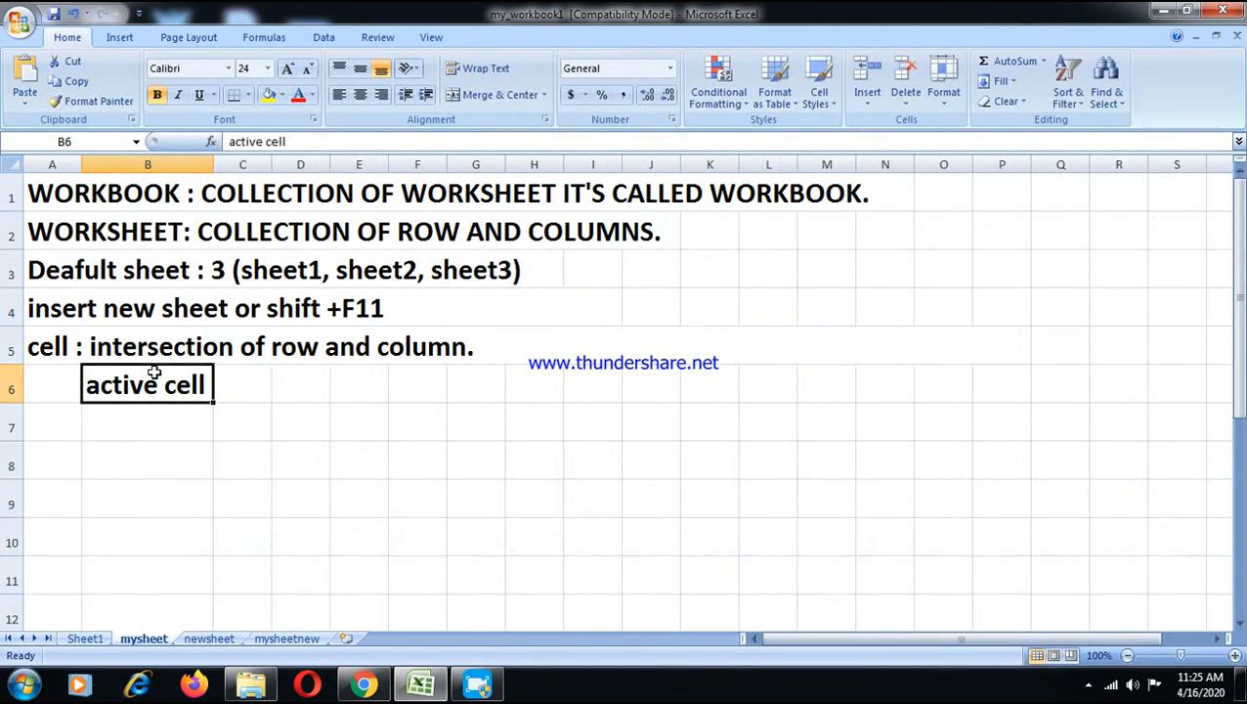
left_click(156, 425)
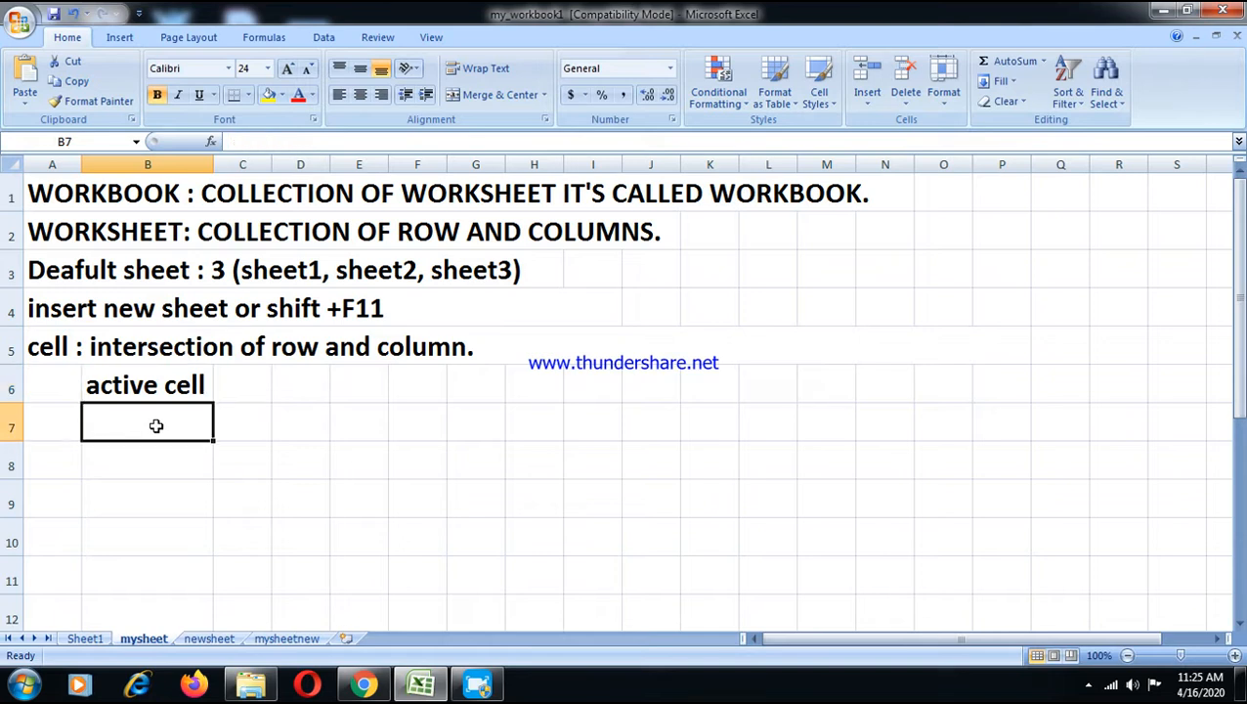
left_click(65, 418)
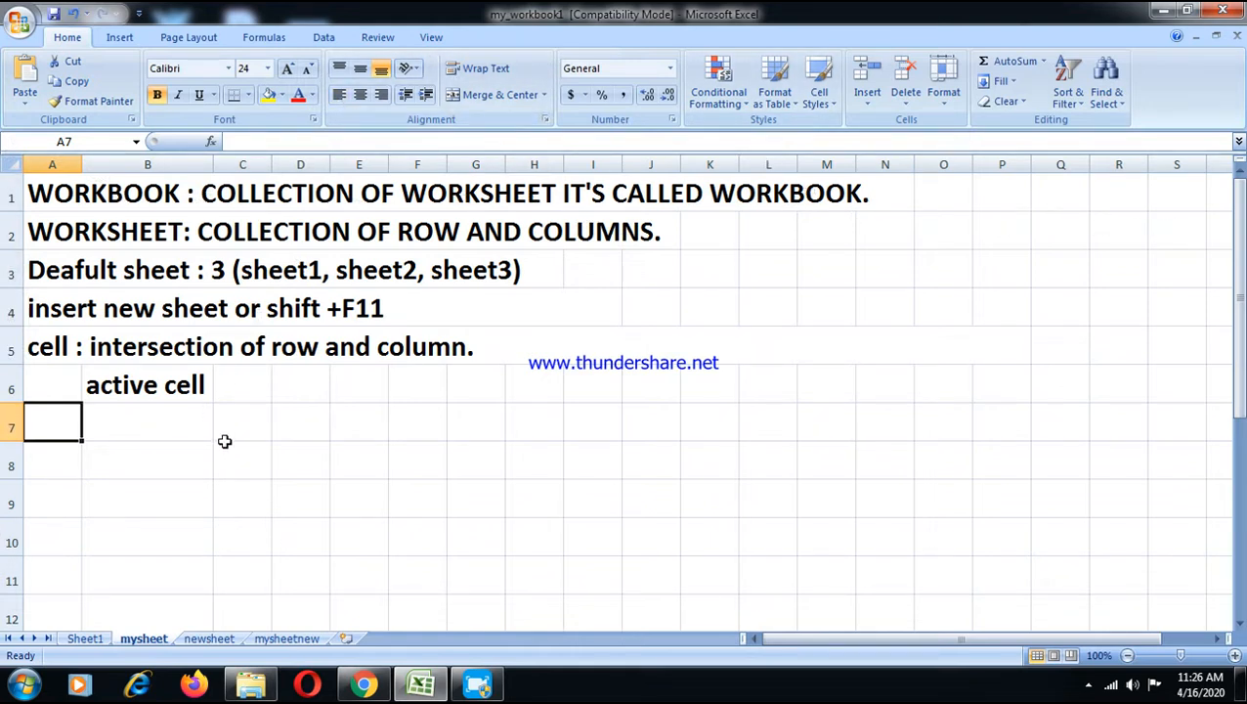
Step: On the newsheet worksheet, enter 1 in A1 and 2 in A2
left_click(223, 641)
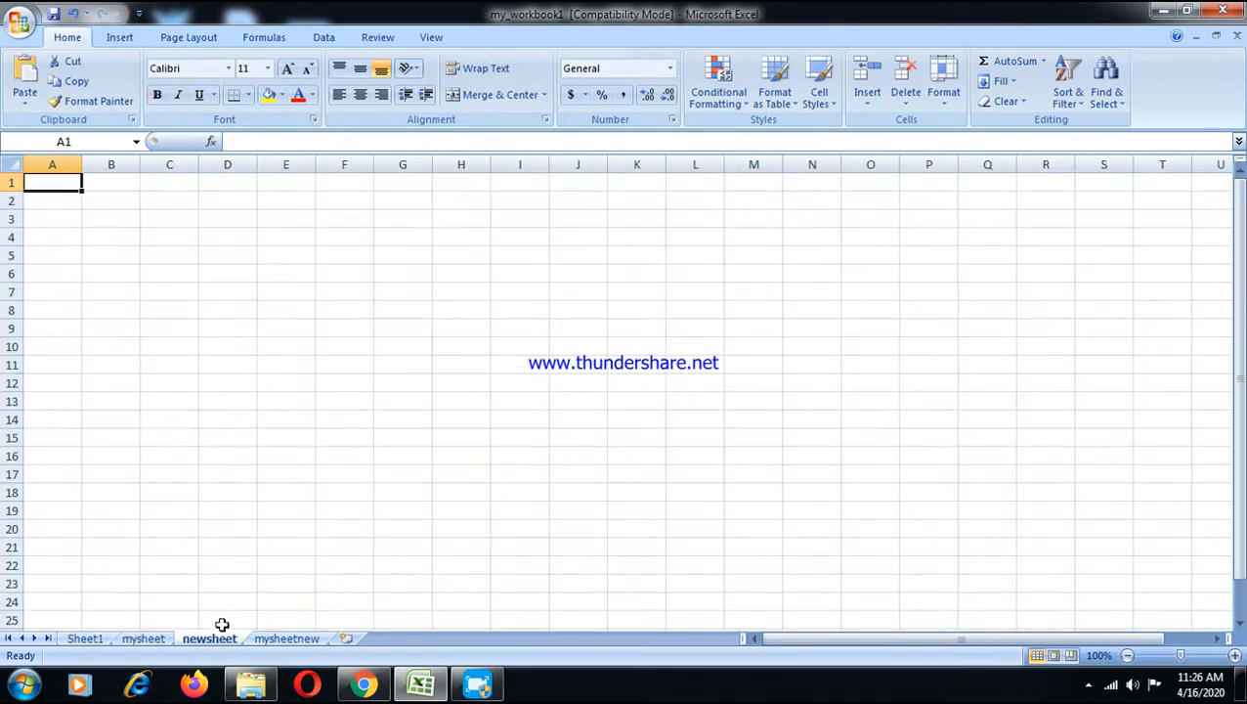
type("1")
key("Return")
type("2")
Step: Enter 11 in B1 and 12 in B2
left_click(101, 209)
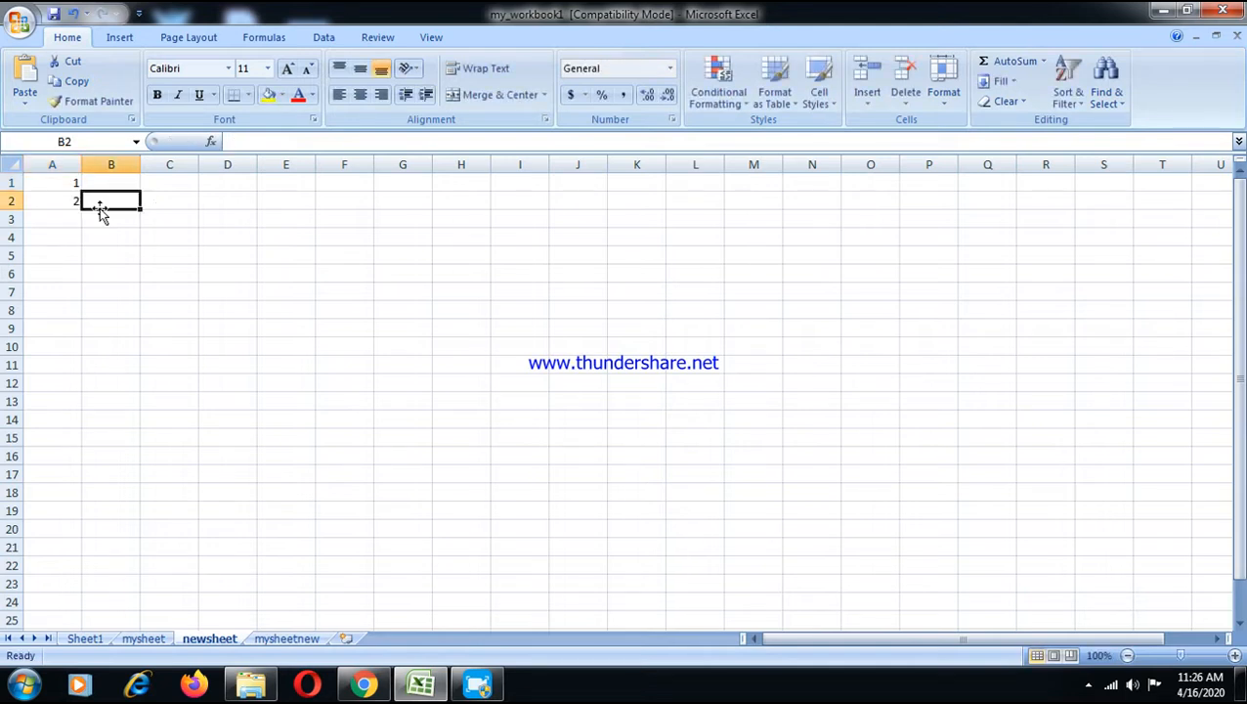
key("Up")
type("11")
key("Return")
type("12")
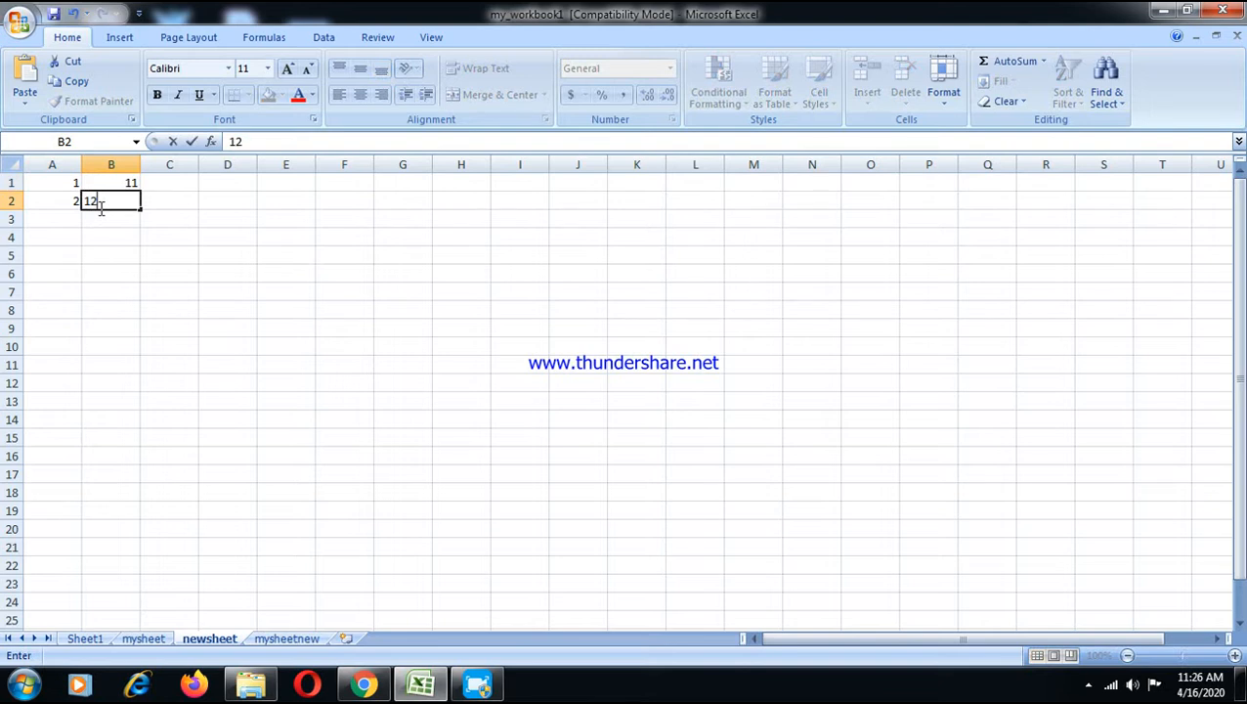
key("Tab")
key("Up")
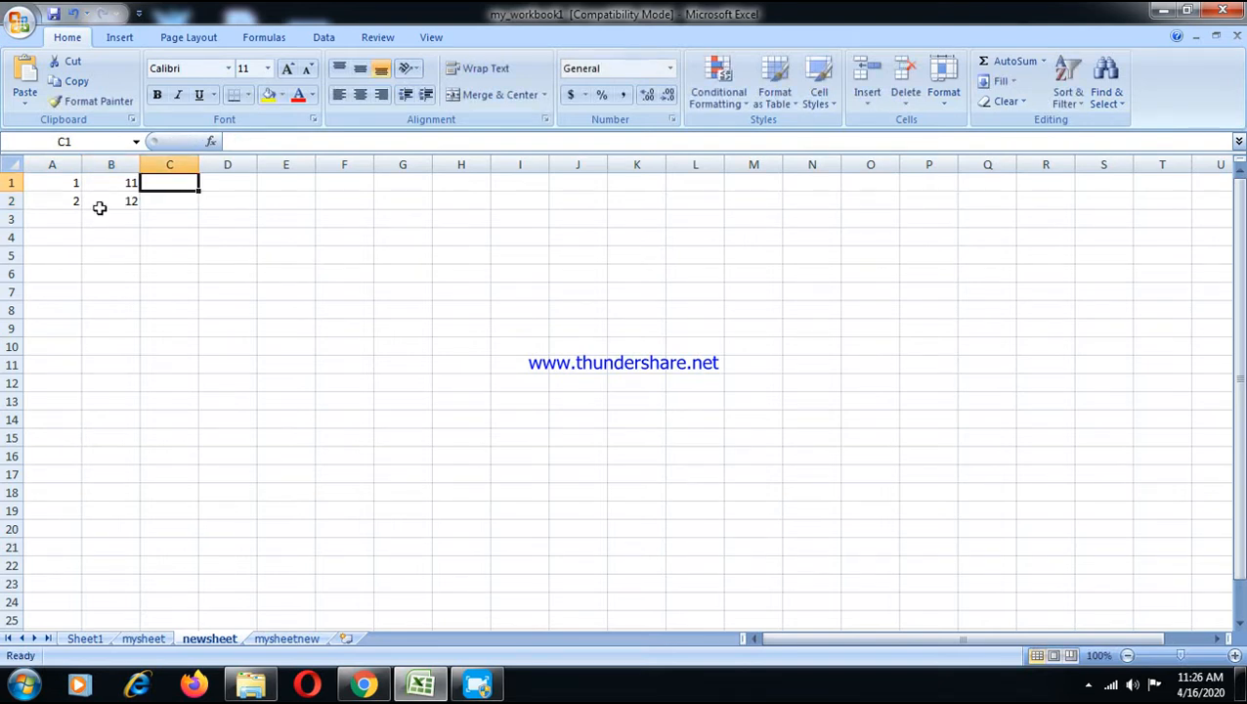
Step: Fill the number series from A1:B2 down to row 16 and extend it to row 40
left_click_drag(73, 177, 114, 199)
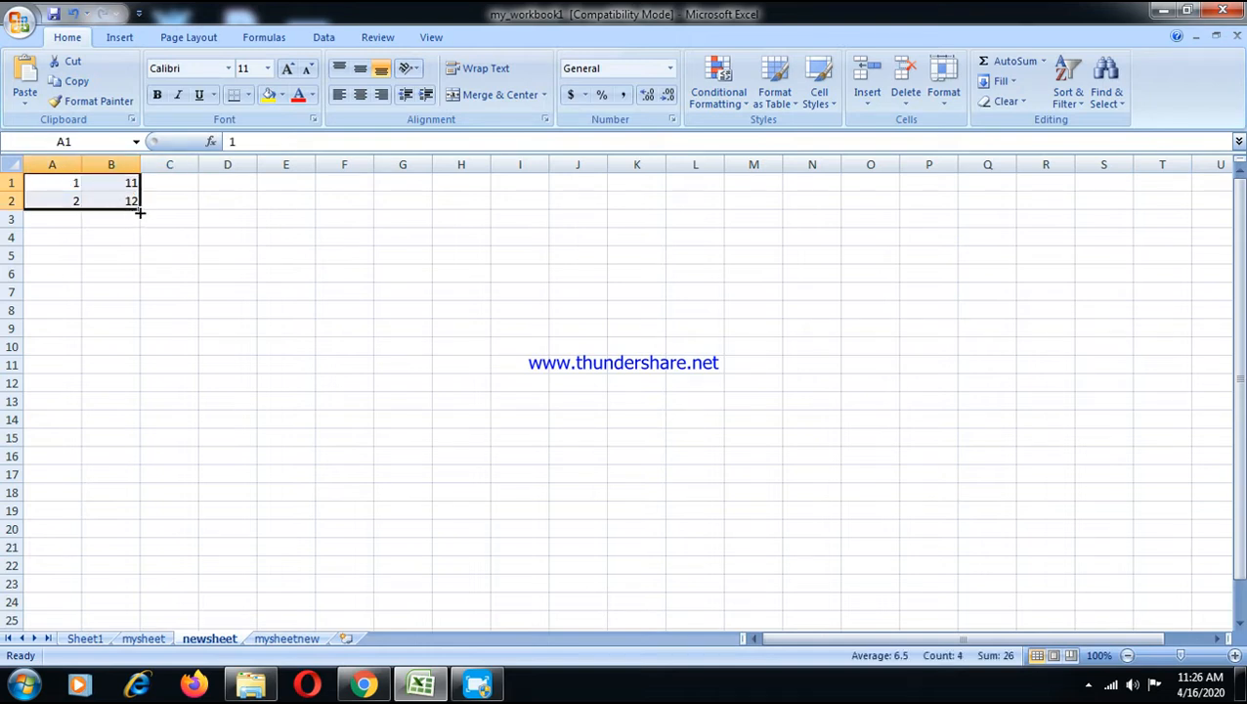
left_click_drag(140, 210, 127, 470)
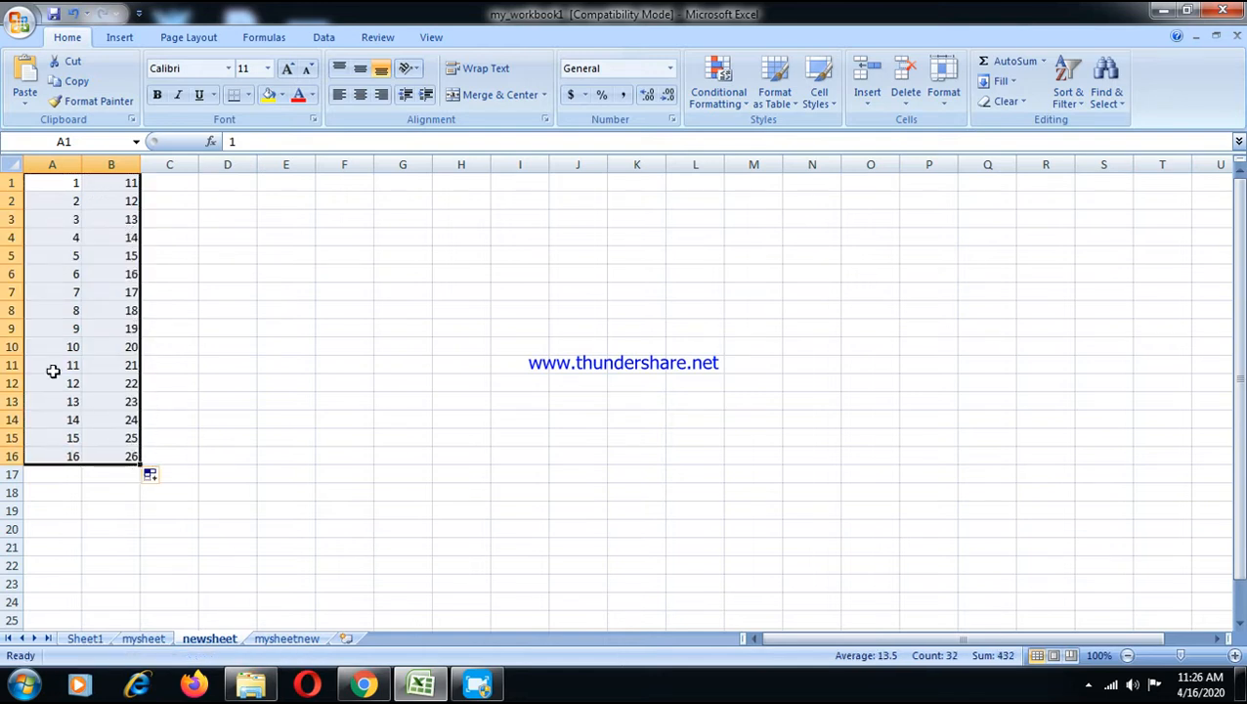
left_click_drag(54, 365, 122, 448)
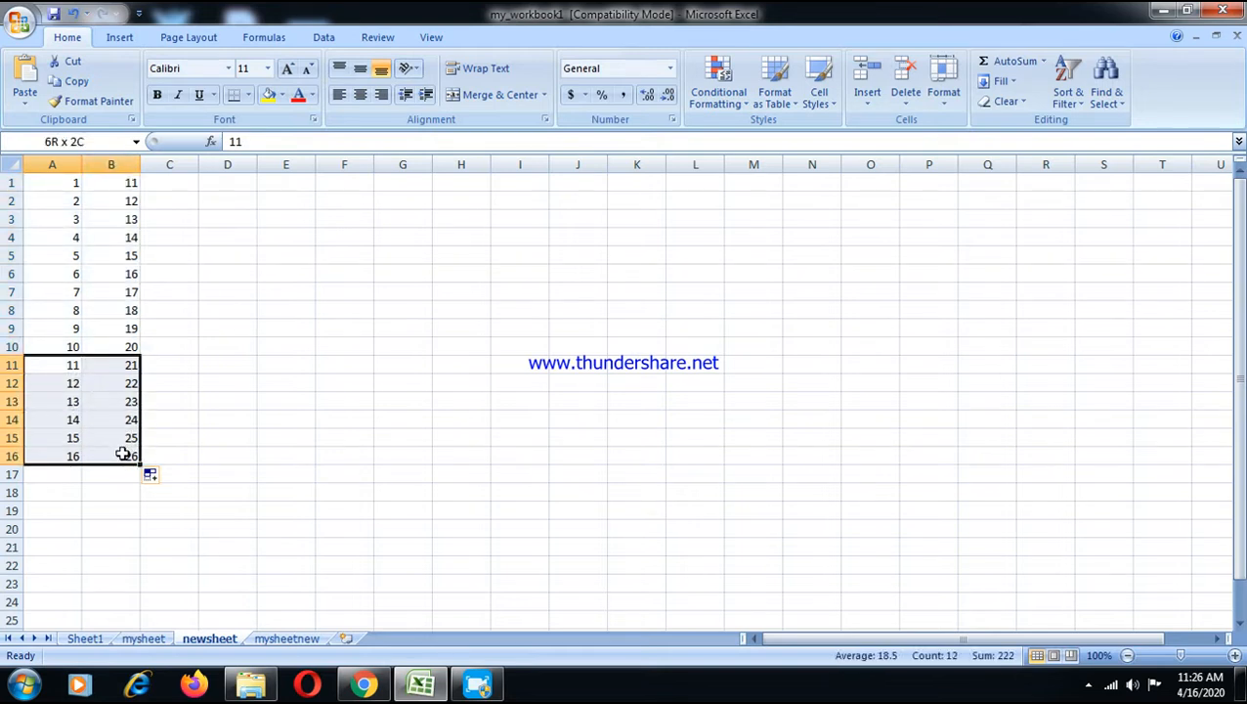
left_click_drag(37, 184, 144, 602)
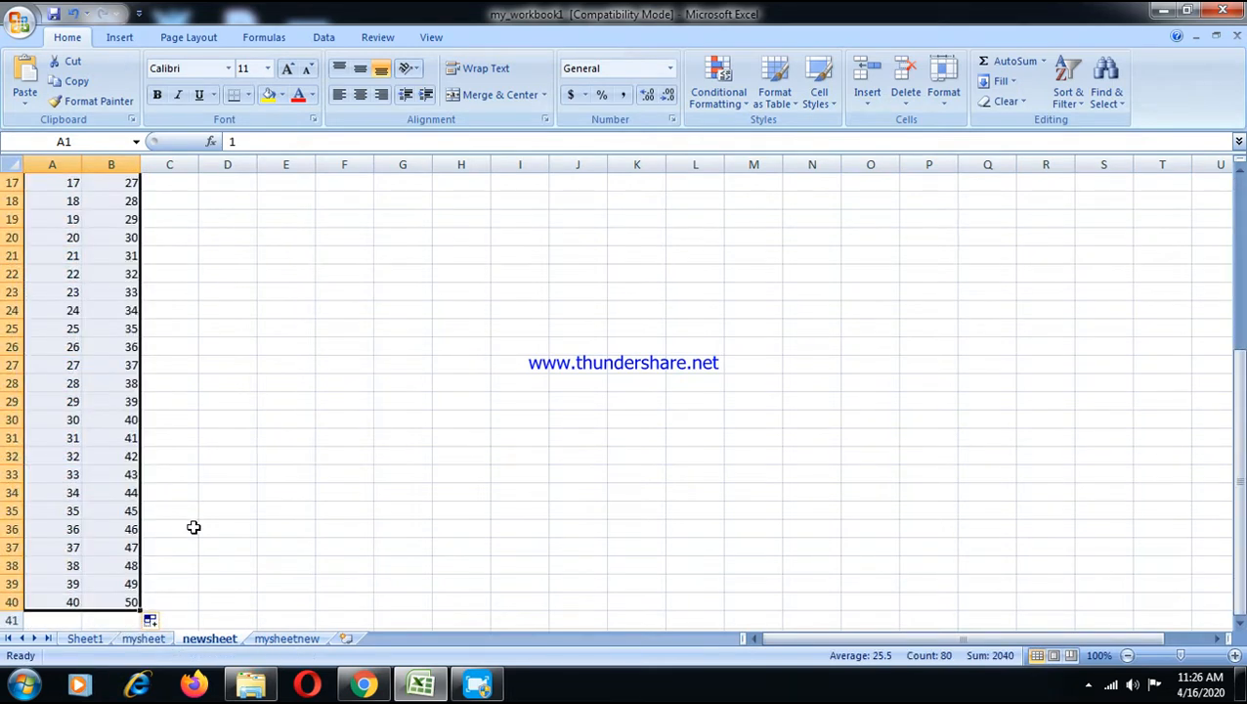
Step: Delete the numbers in columns A and B from row 11 downward
left_click_drag(1239, 419, 1242, 243)
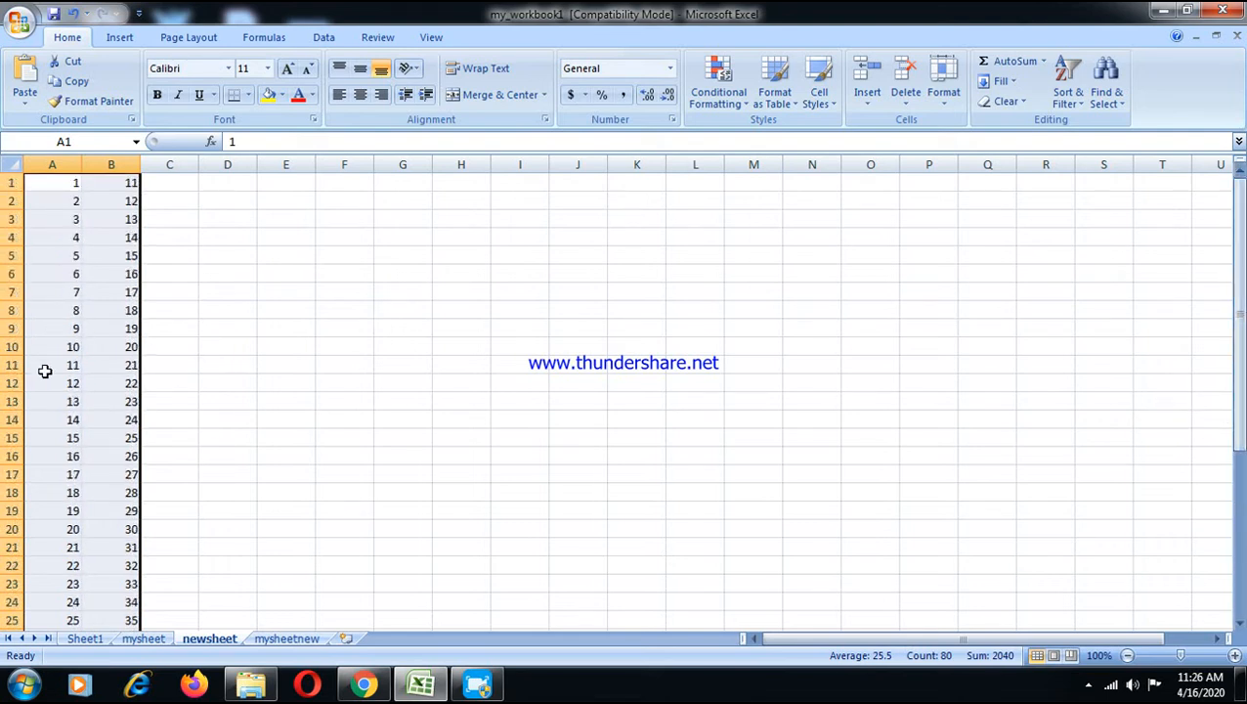
left_click_drag(52, 366, 137, 616)
key("Delete")
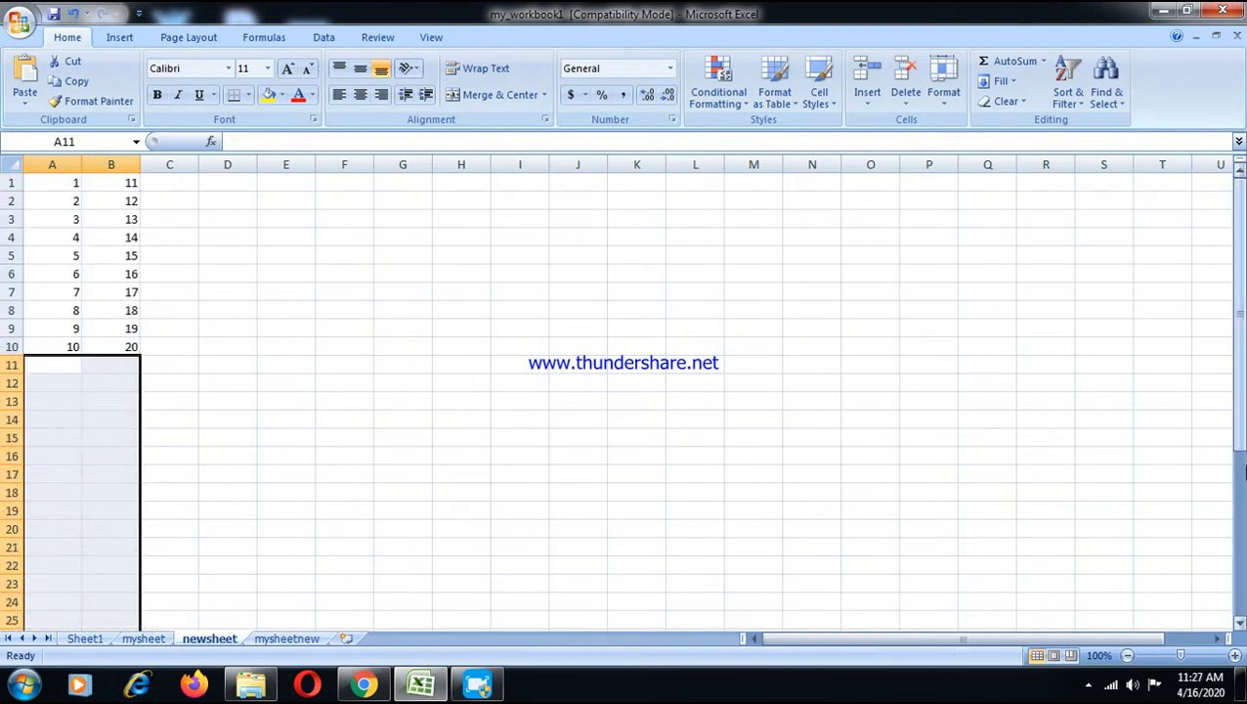
left_click(1241, 389)
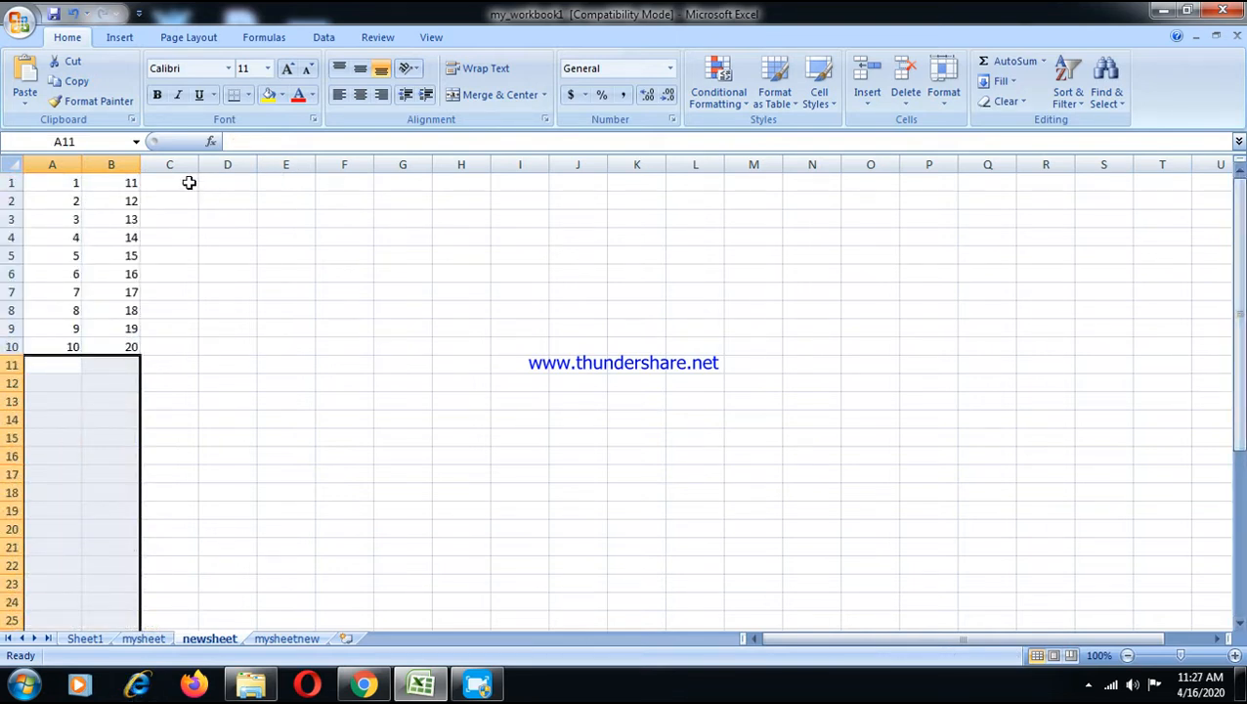
Step: Enter 21, 31, 41 and 51 in cells C1 to F1
left_click(169, 182)
type("21")
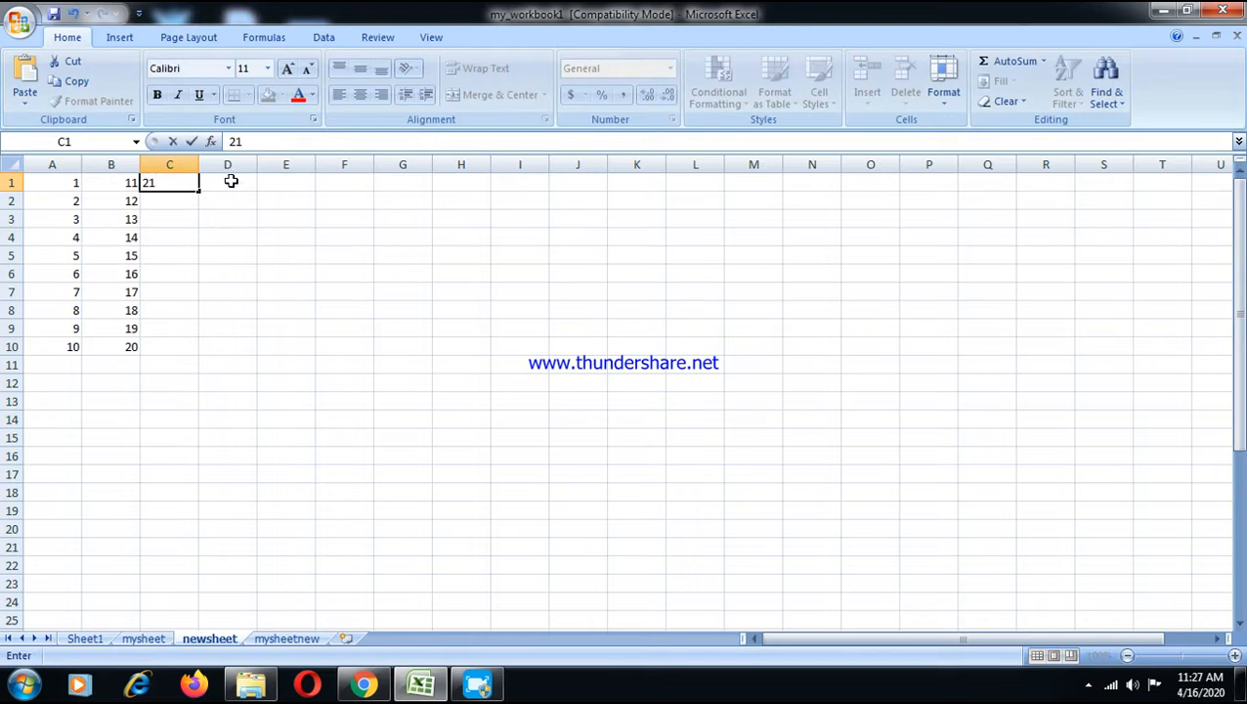
left_click(233, 179)
type("31")
left_click(304, 182)
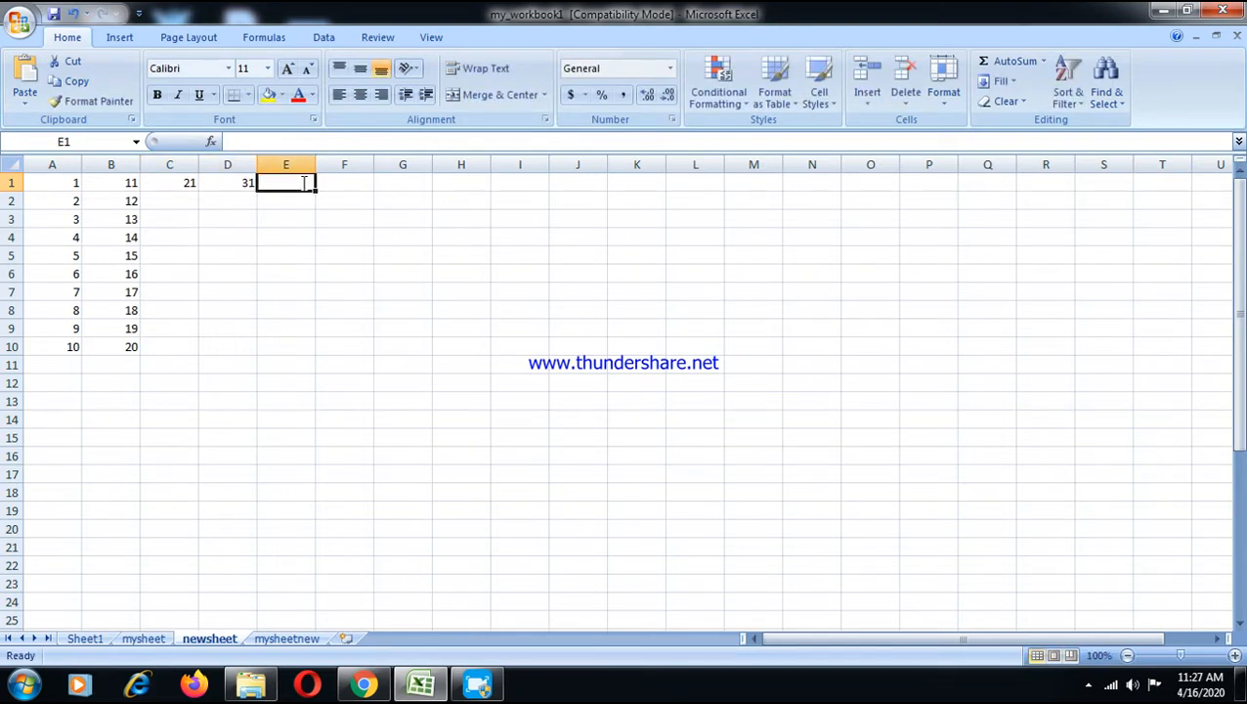
type("41")
left_click(337, 186)
type("51")
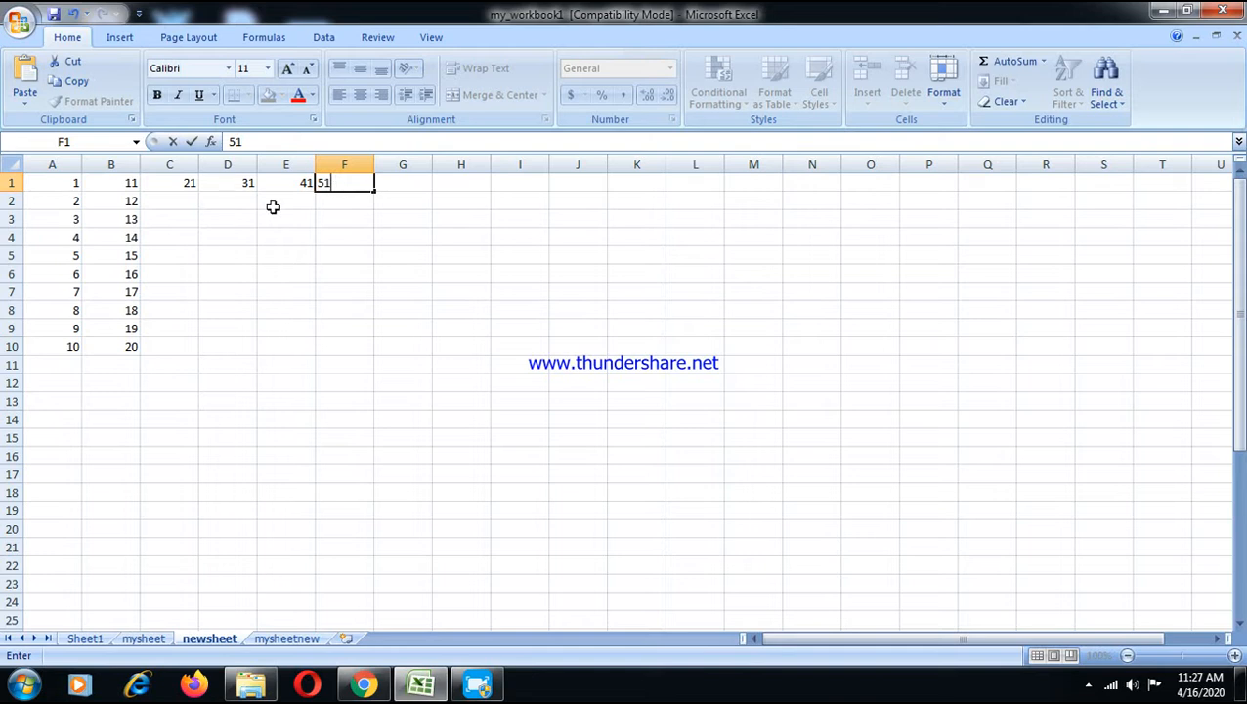
Step: Enter 22, 32, 42 and 52 in cells C2 to F2
left_click(179, 197)
type("22")
key("Tab")
type("3")
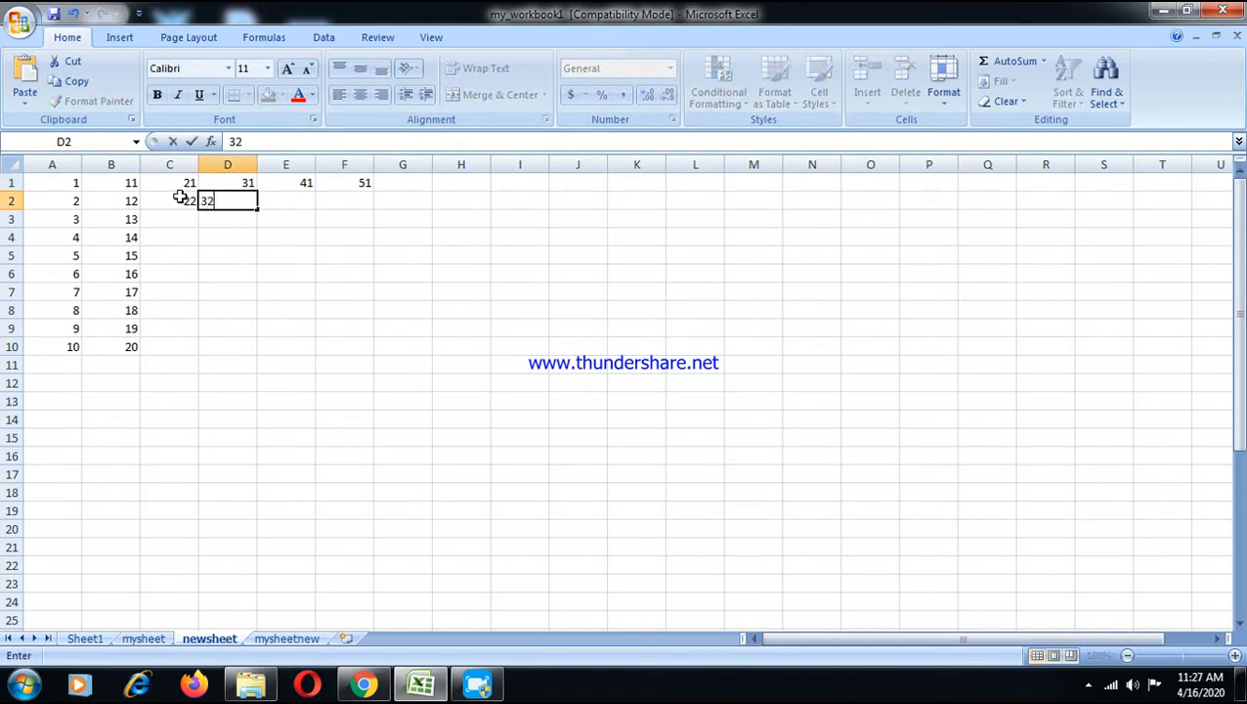
type("2")
key("Tab")
type("42")
key("Tab")
type("52")
left_click(284, 307)
Step: Fill the number series from C1:F2 down to row 10
left_click_drag(182, 180, 353, 201)
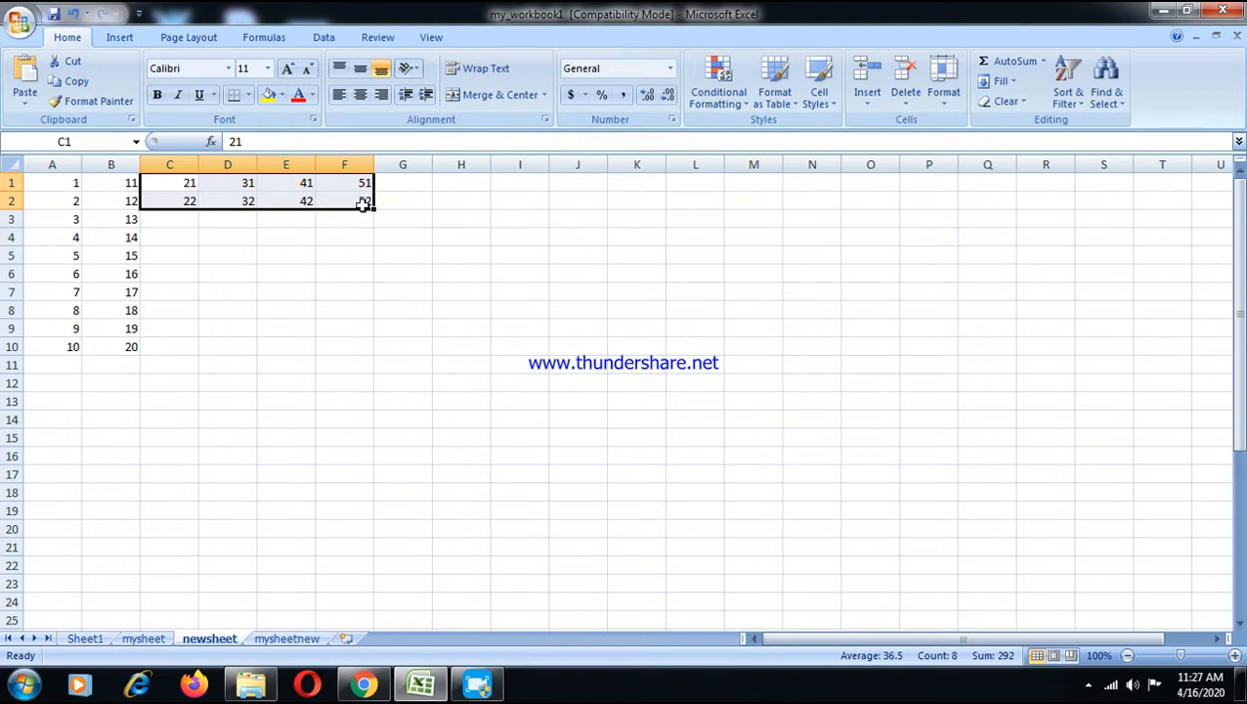
left_click(1234, 655)
left_click(1234, 655)
left_click(1234, 655)
left_click(1234, 655)
left_click(1234, 655)
left_click(1234, 654)
left_click(1234, 655)
left_click(1234, 655)
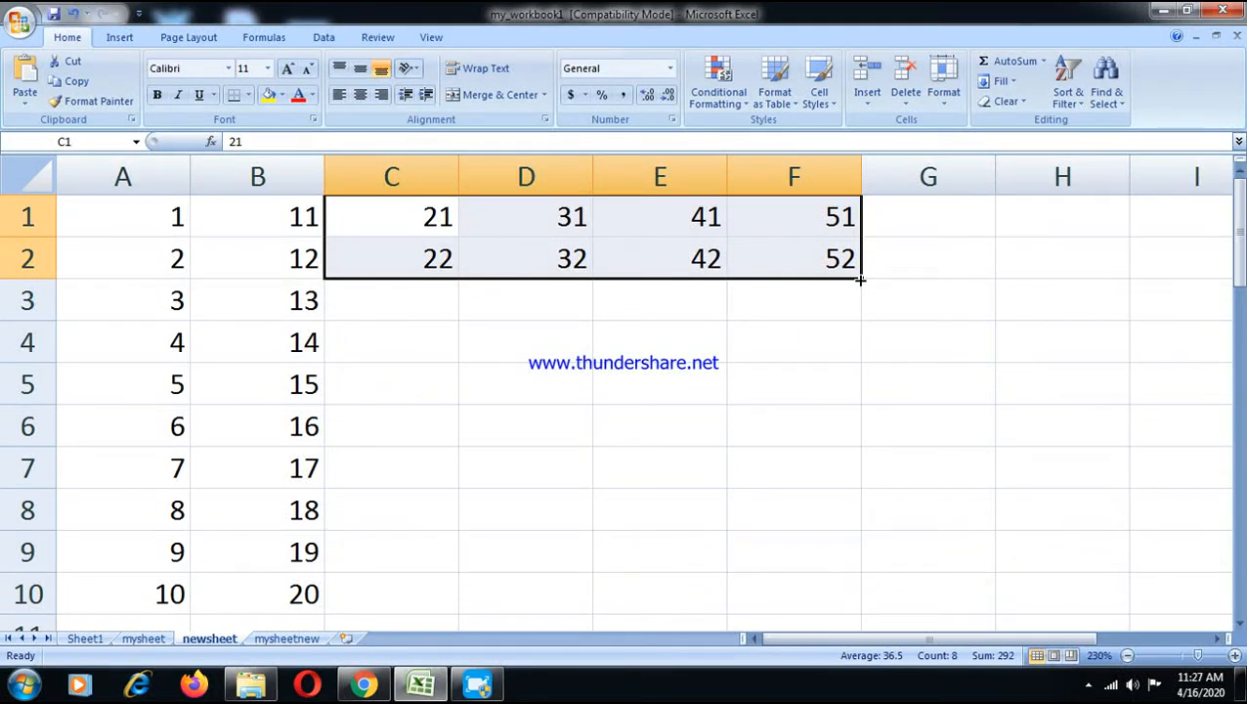
left_click_drag(863, 280, 850, 606)
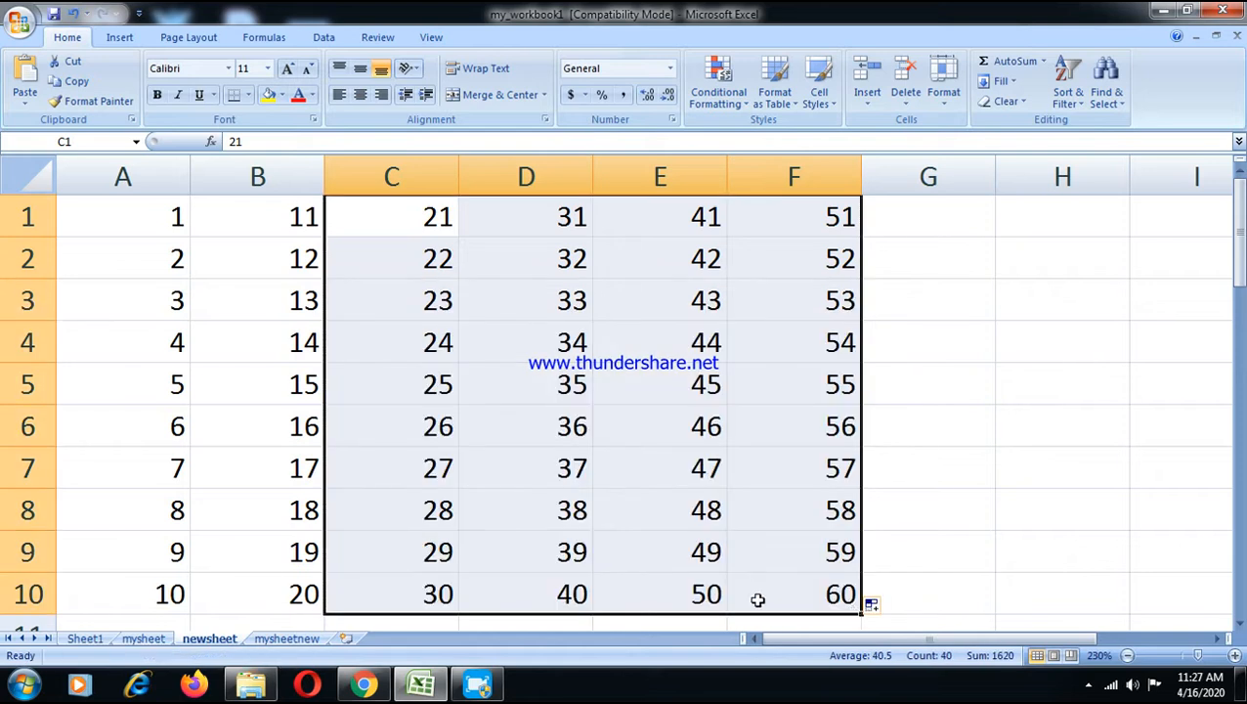
Step: Apply All Borders to the number table in A1:F10
left_click_drag(147, 232, 782, 596)
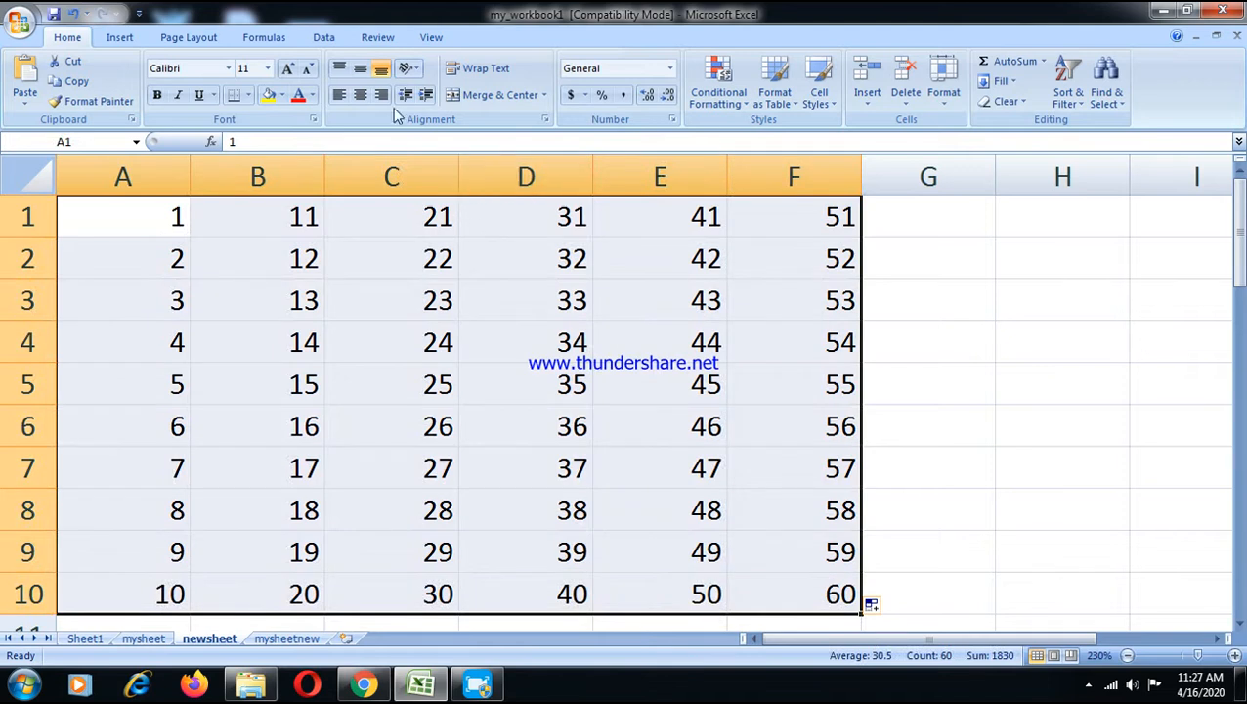
left_click(248, 95)
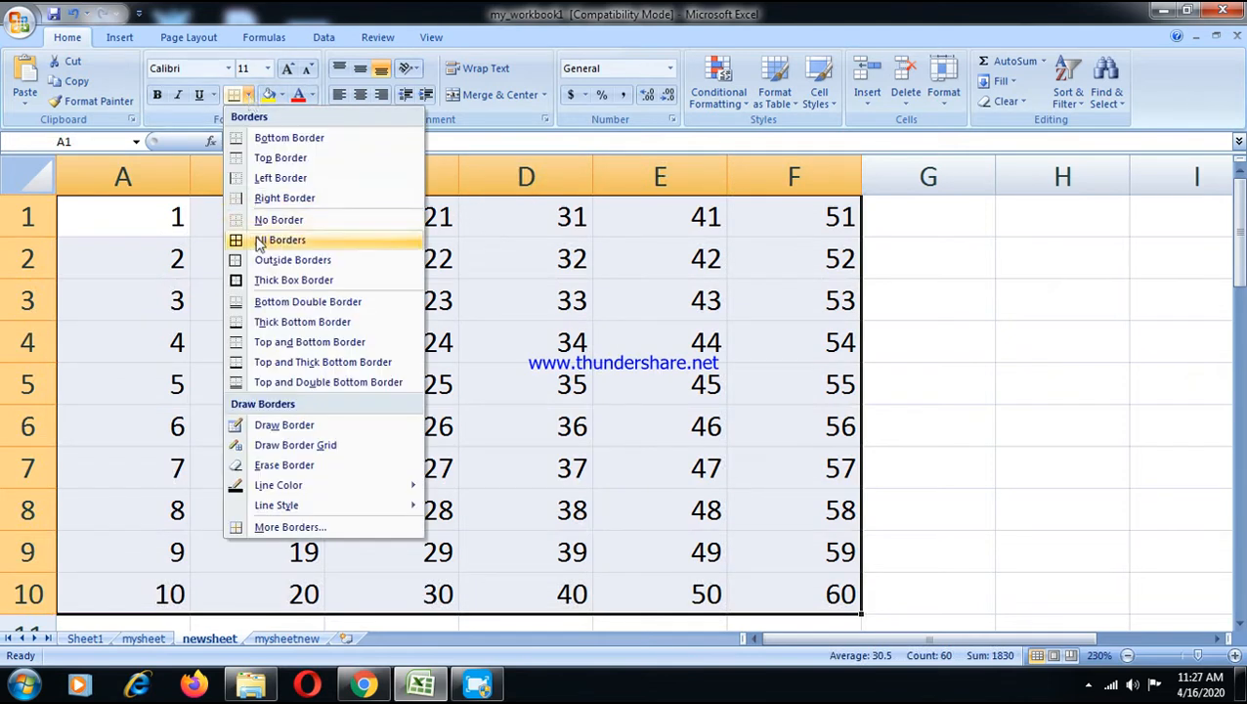
left_click(236, 245)
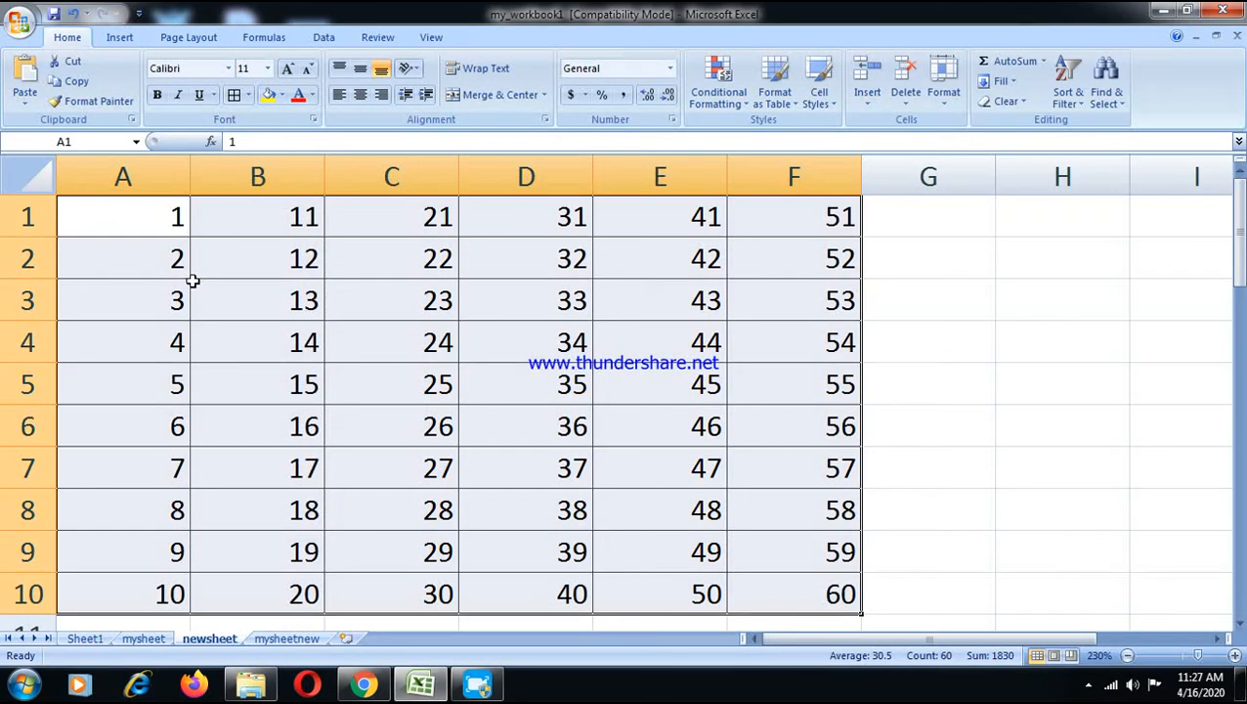
Step: AutoFit the row height and column width of the bordered range A1:F10
left_click(944, 97)
left_click(979, 162)
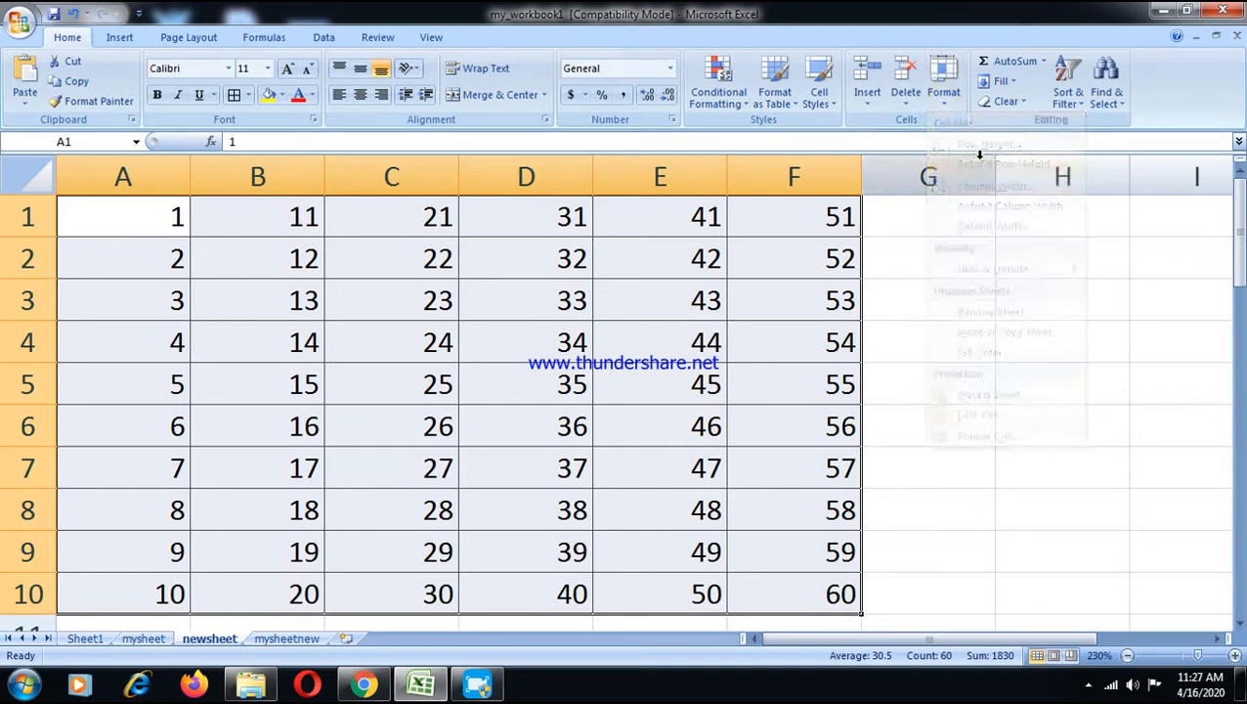
left_click(944, 98)
left_click(1007, 205)
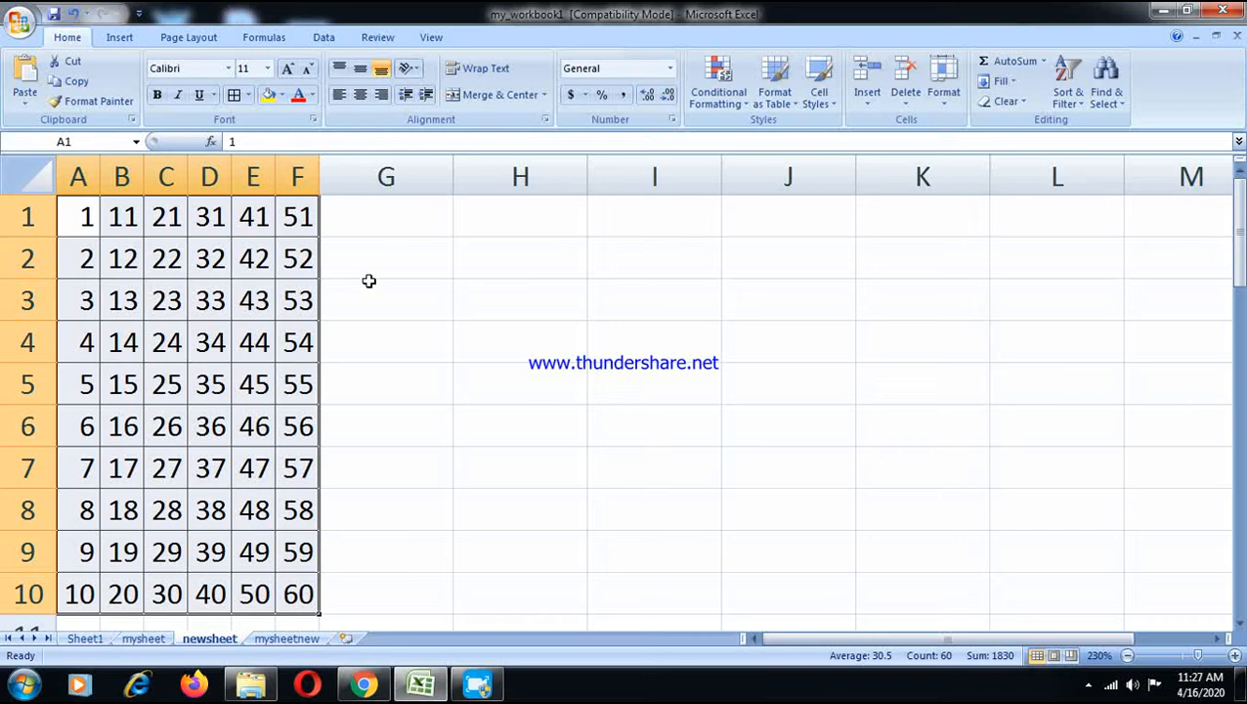
Step: Enter 2 in G1 and 4 in G2
left_click(387, 218)
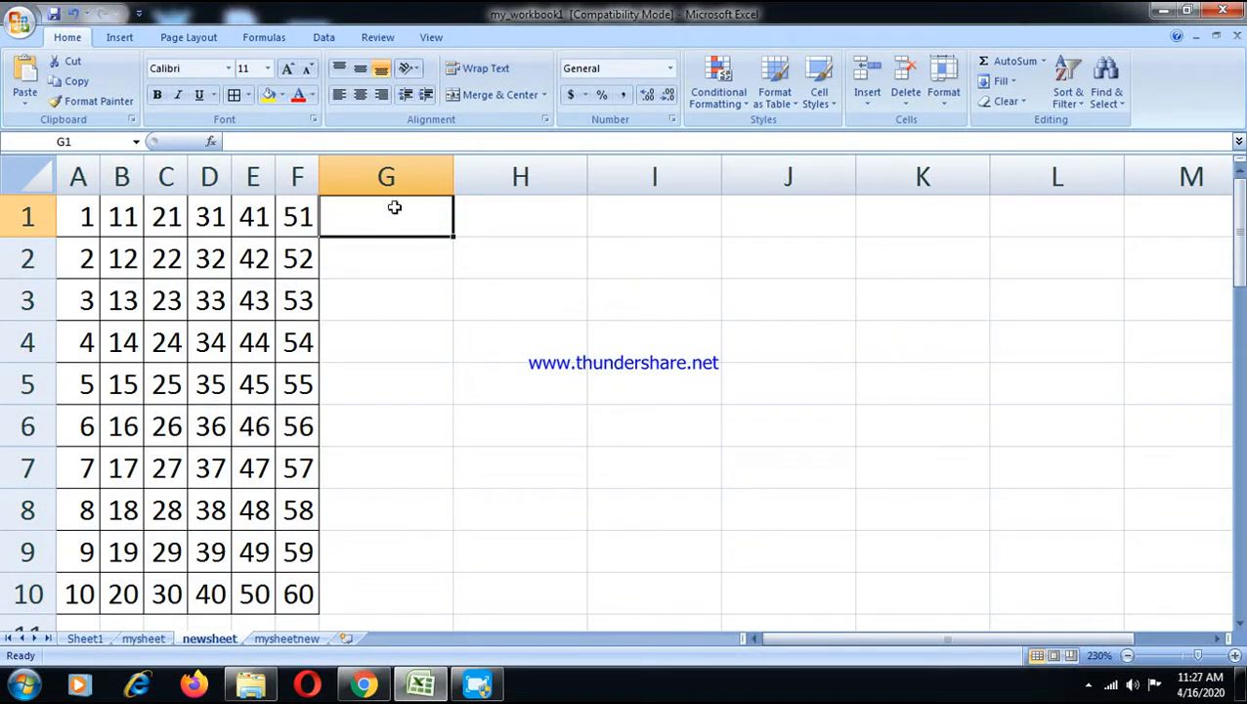
type("2")
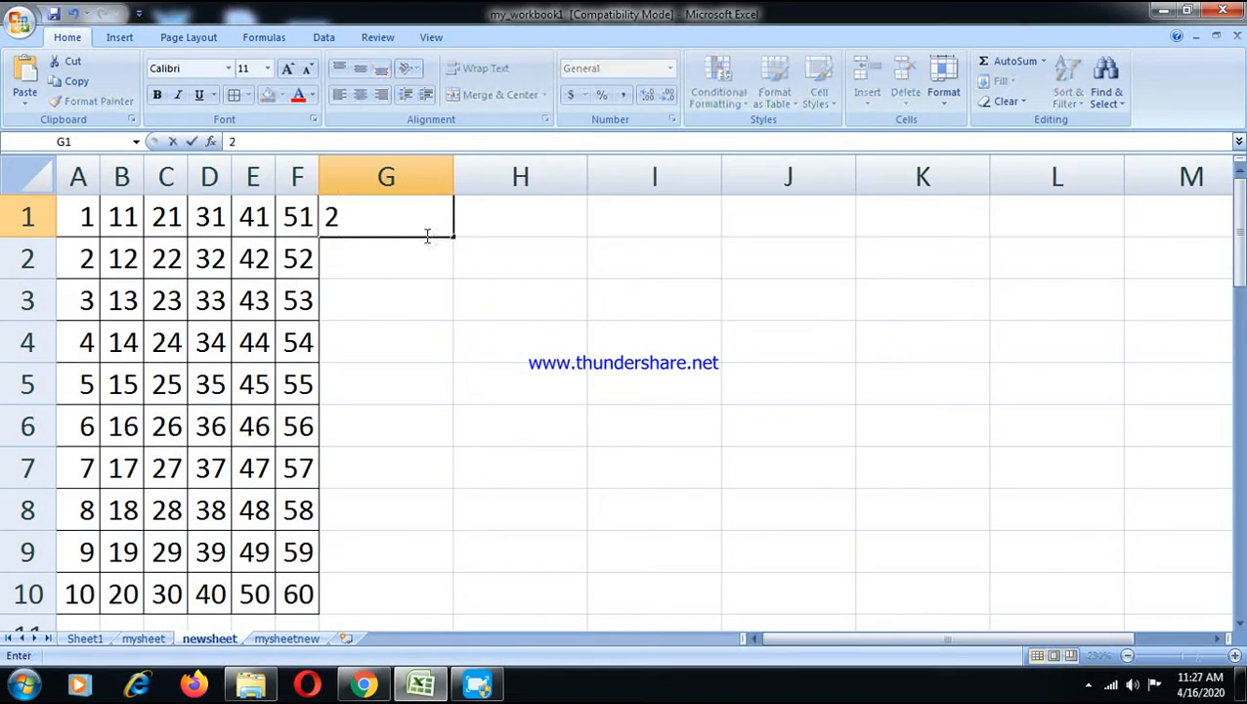
key("Return")
key("Return")
left_click(426, 241)
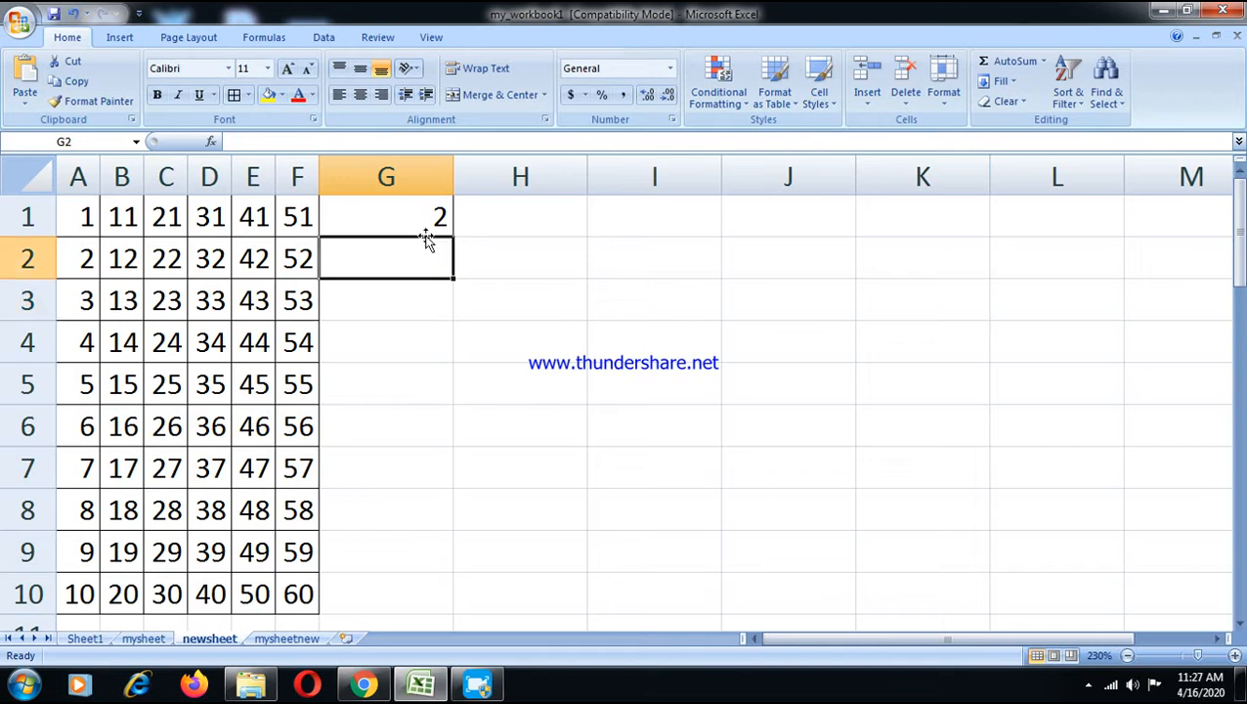
type("2")
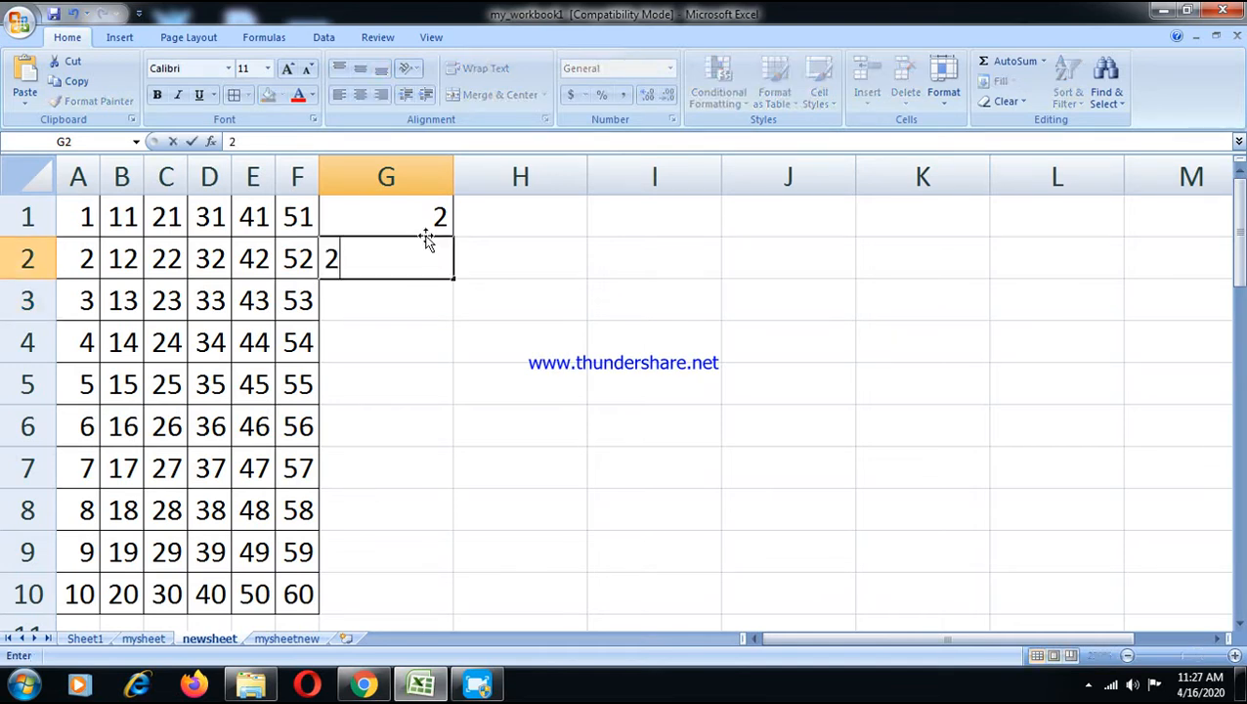
key("BackSpace")
type("4")
Step: Enter the numbers 3 to 10 across row 1, from H1 to O1
left_click(523, 222)
type("3")
key("Tab")
type("4")
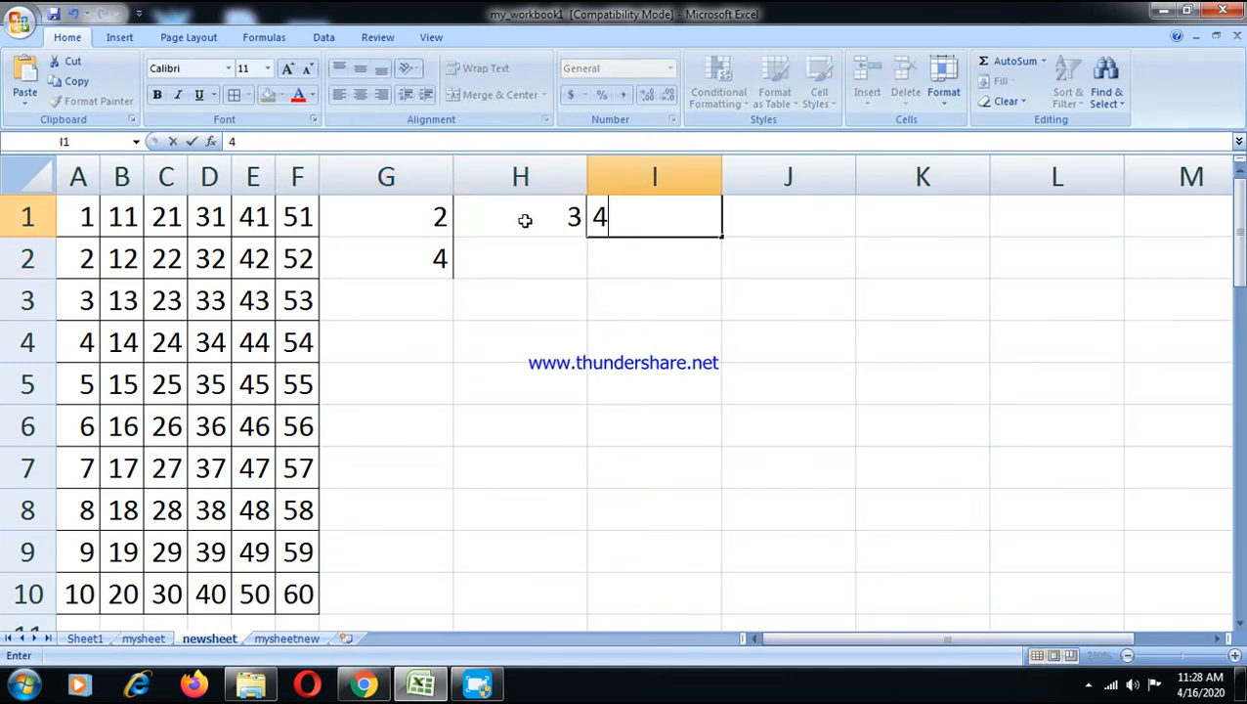
key("Tab")
type("5")
key("Tab")
type("6")
key("Tab")
type("7")
key("Tab")
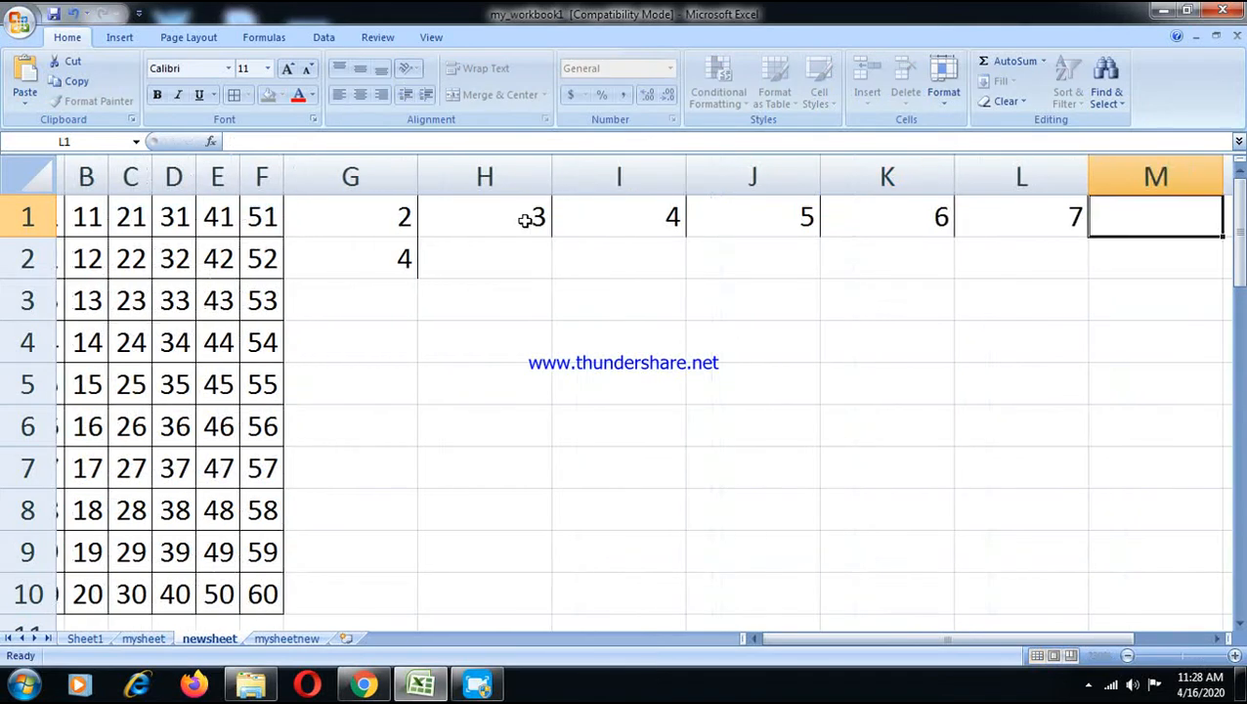
type("8")
key("Tab")
type("9")
key("Tab")
type("10")
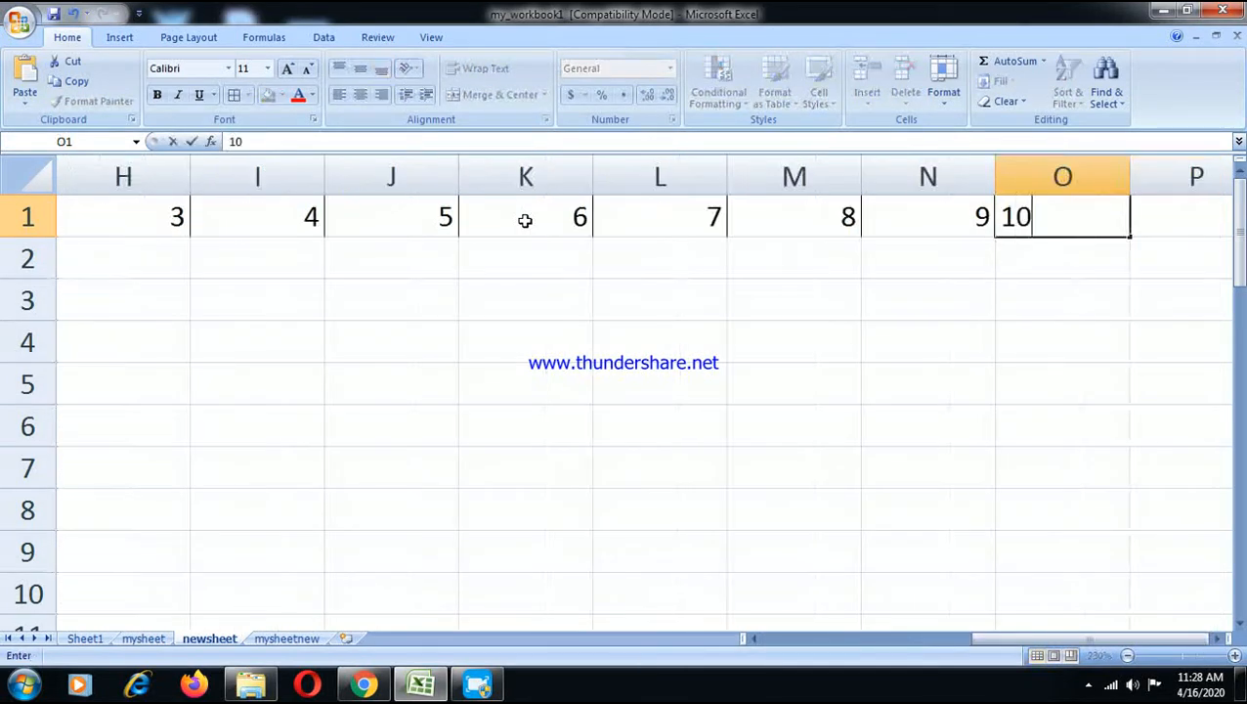
key("Tab")
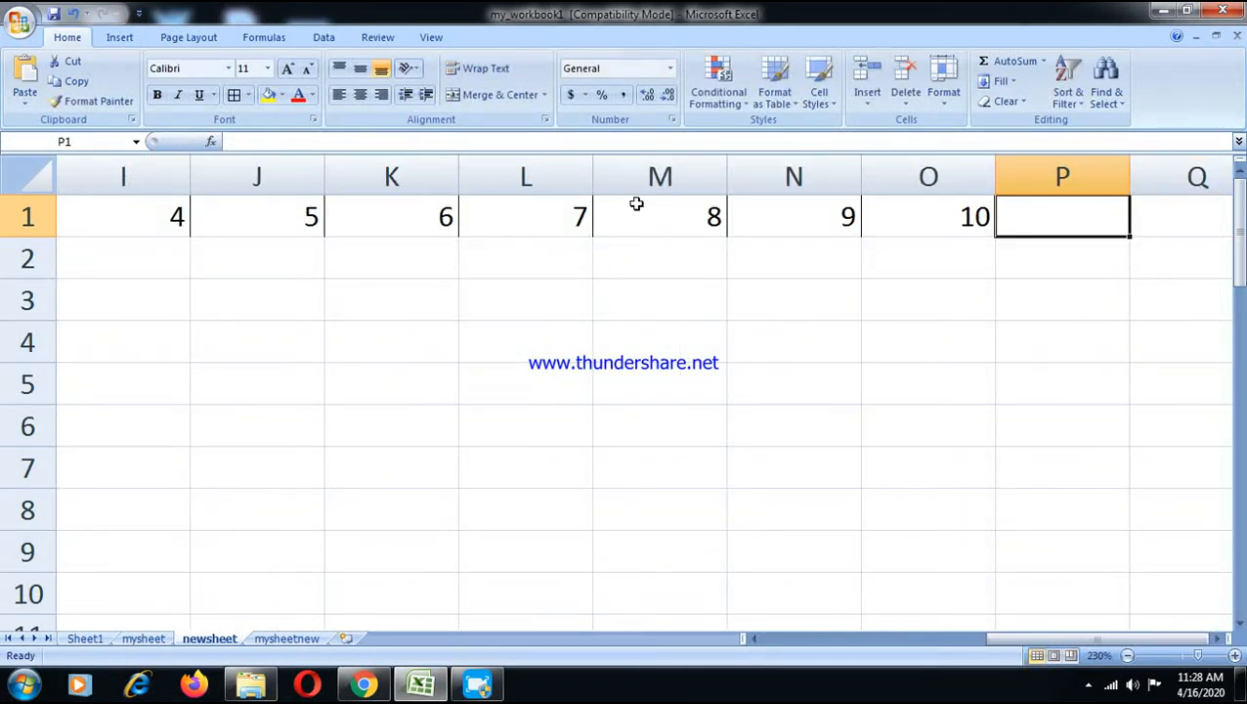
Step: Enter 6, 8, 10, 12, 14, 16, 18 and 20 across row 2, from H2 to O2
key("Left")
key("Left")
key("Left")
key("Left")
key("Left")
key("Left")
key("Left")
key("Left")
key("Left")
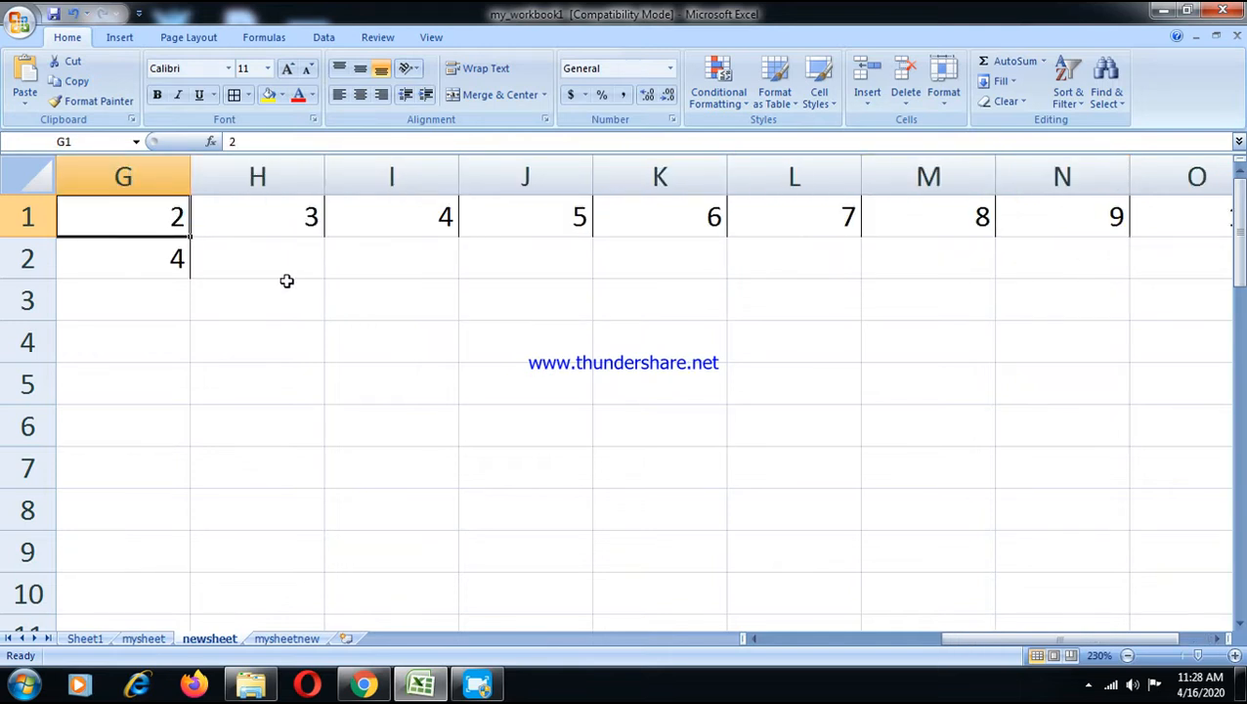
left_click(289, 263)
type("6")
key("Tab")
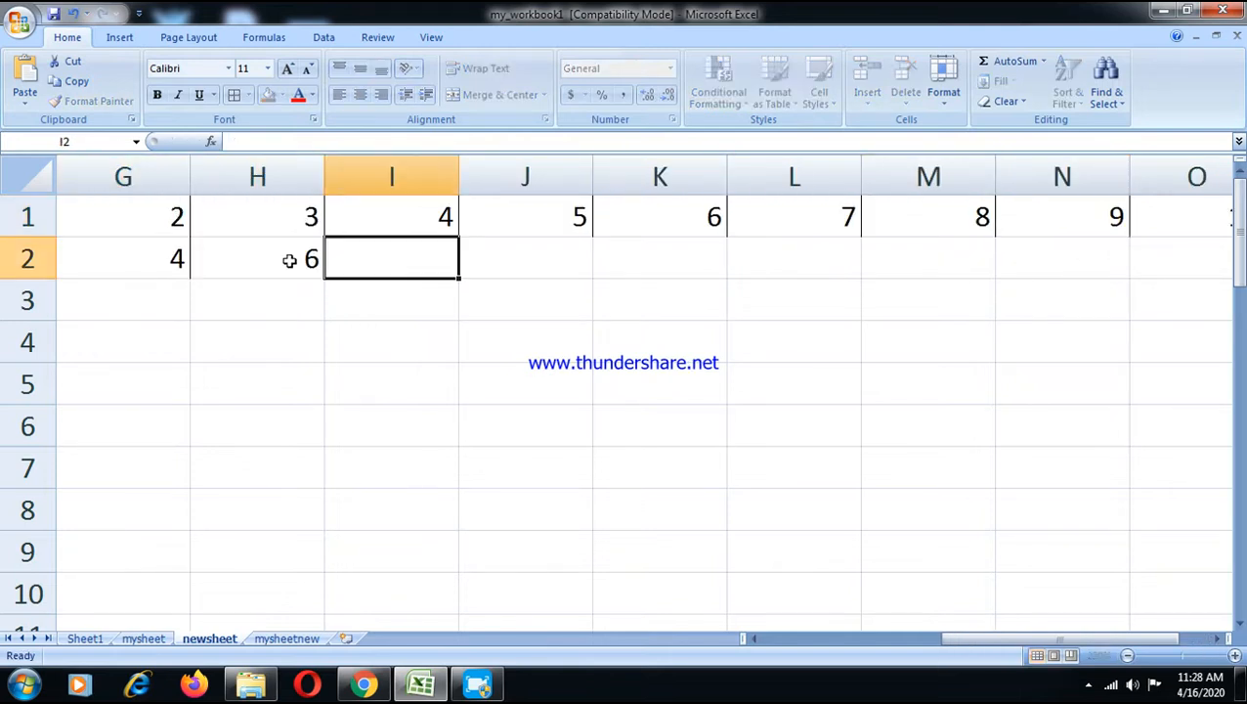
type("8")
key("Tab")
type("10")
key("Tab")
type("12")
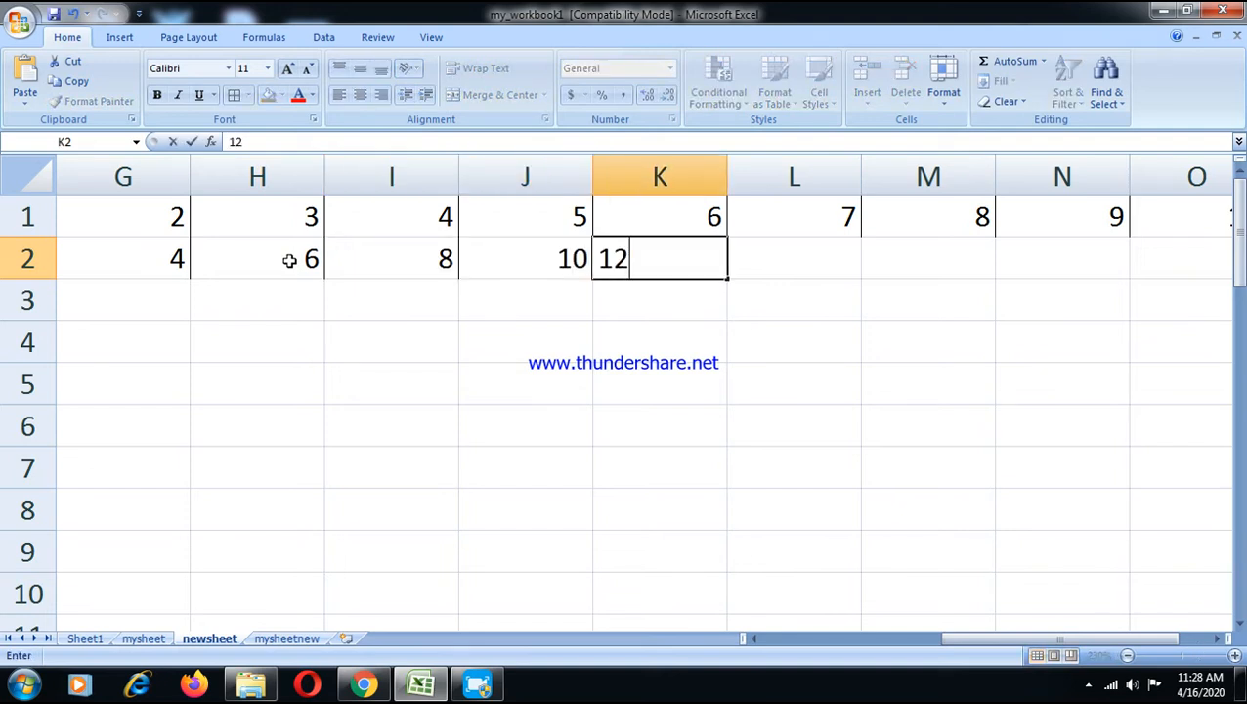
key("Tab")
type("14")
key("Tab")
type("16")
key("Tab")
type("18")
key("Tab")
type("20")
key("Tab")
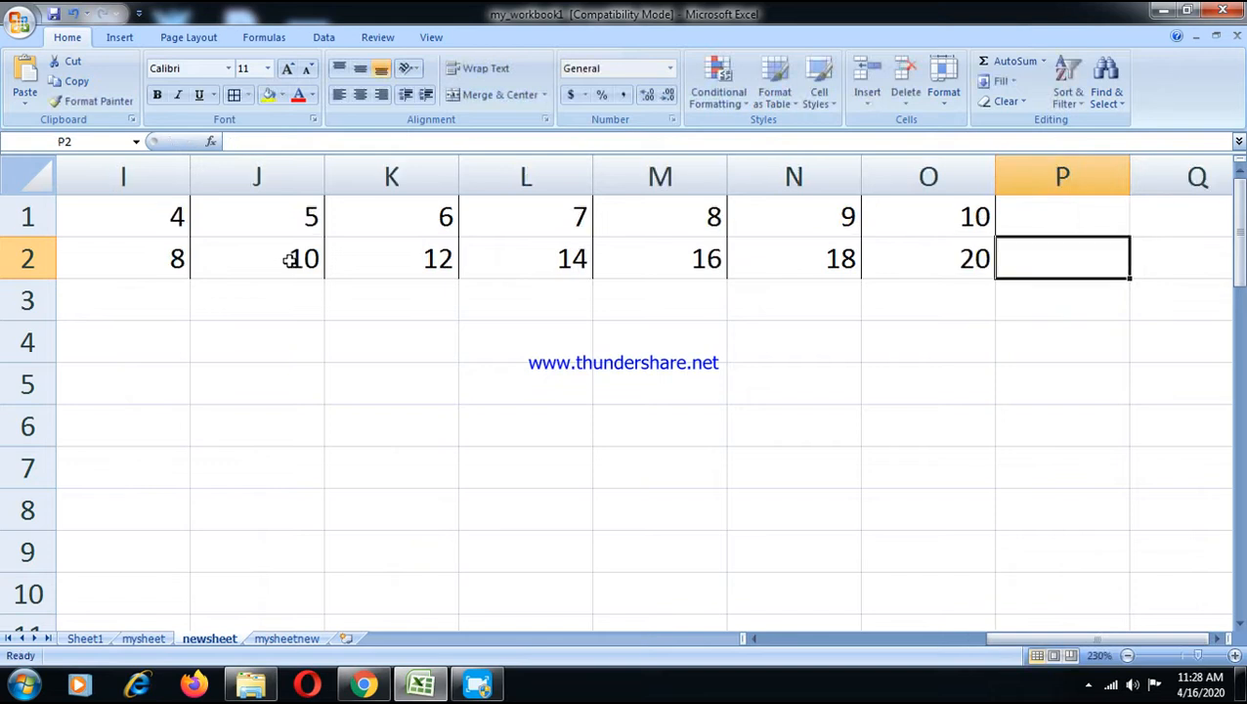
Step: Fill the multiplication series from G1:O2 down to row 10
key("Left")
key("Left")
key("Left")
key("Left")
key("Left")
key("Left")
key("Left")
key("Left")
key("Left")
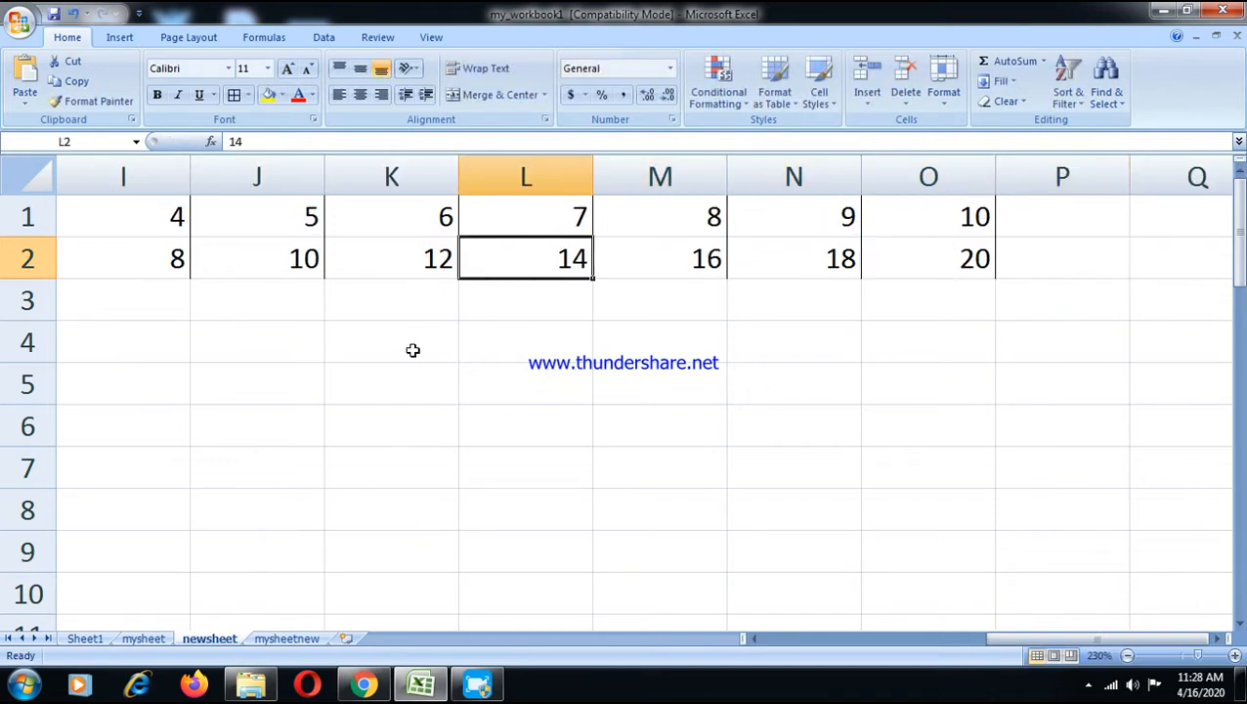
key("Left")
key("Left")
left_click_drag(251, 220, 984, 291)
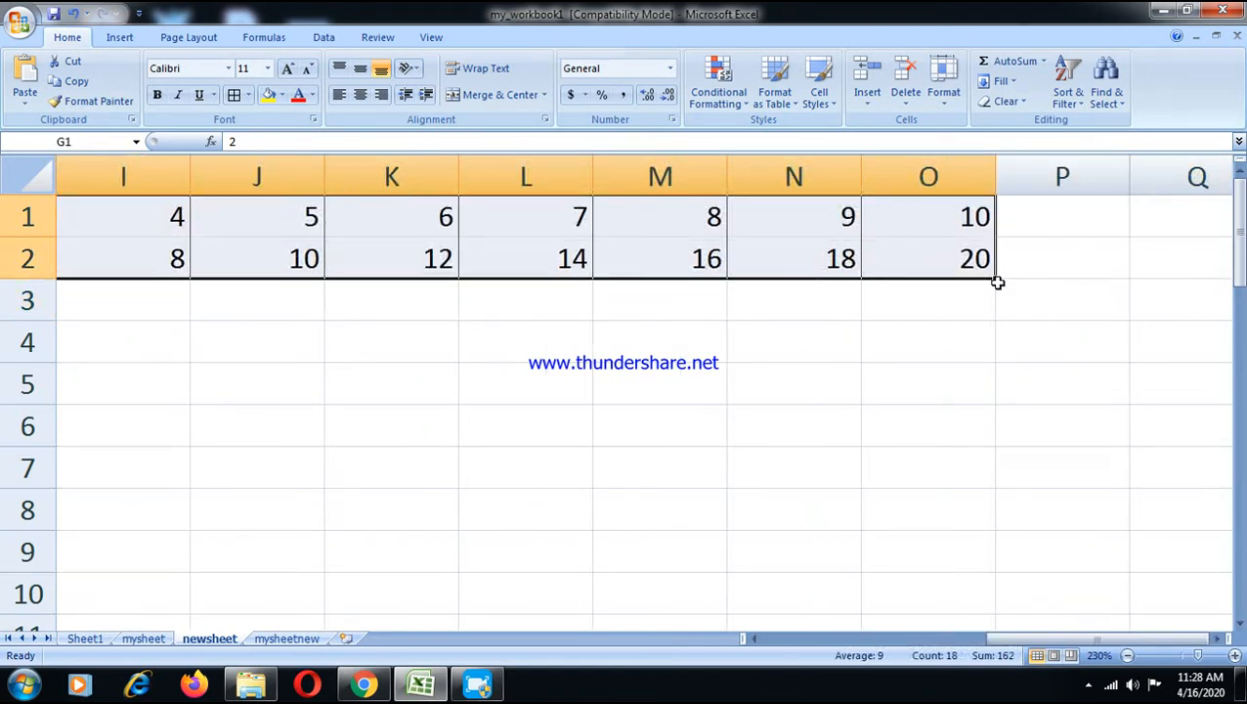
left_click_drag(998, 280, 993, 600)
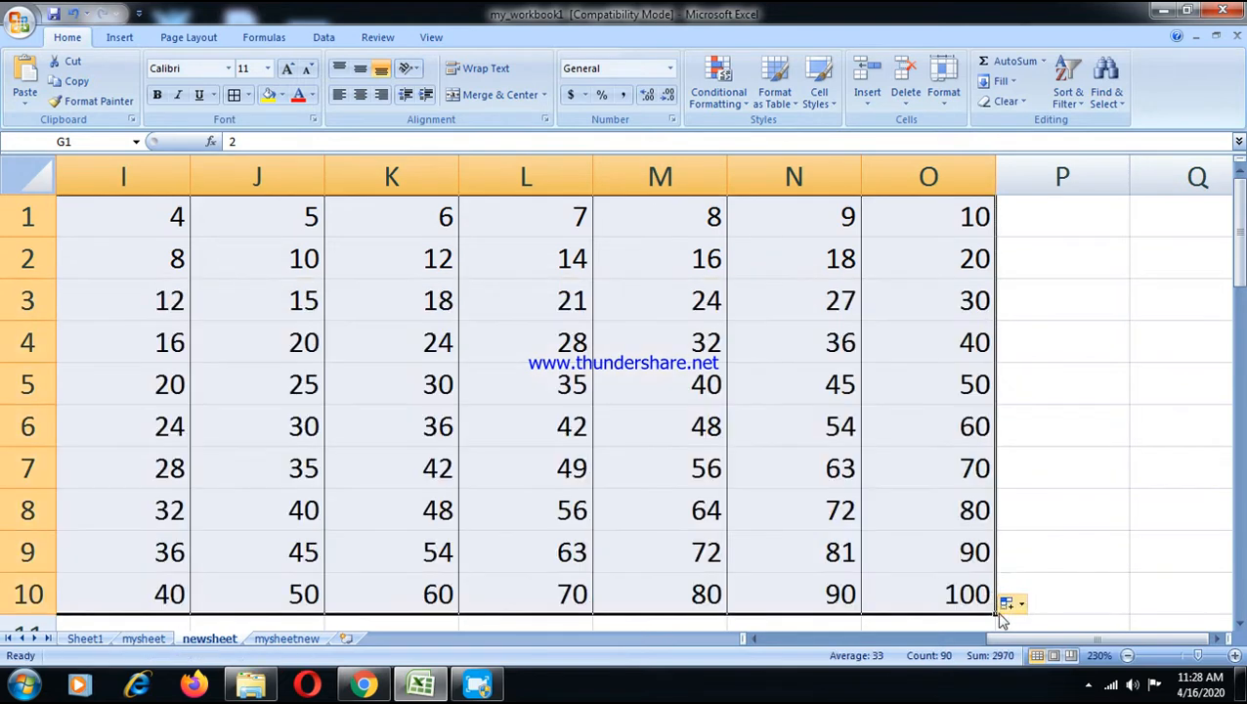
Step: AutoFit the column width of the filled range G1:O10
left_click_drag(997, 645, 758, 664)
left_click(943, 86)
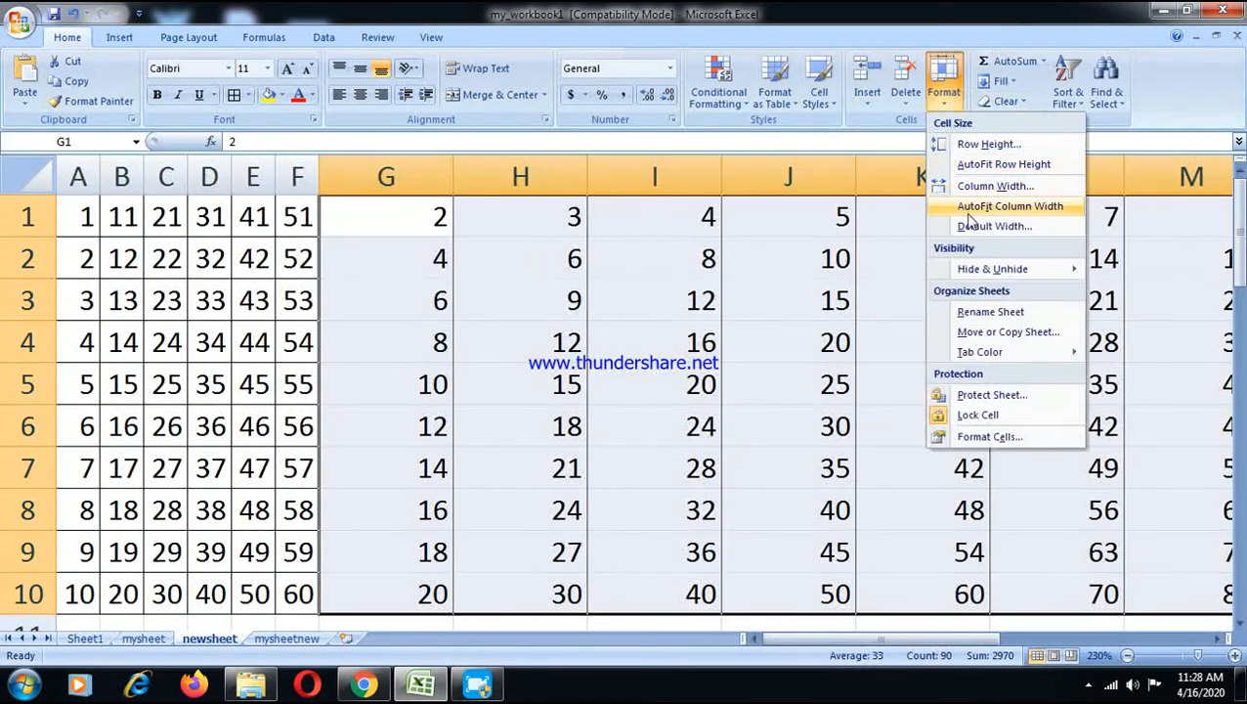
left_click(972, 206)
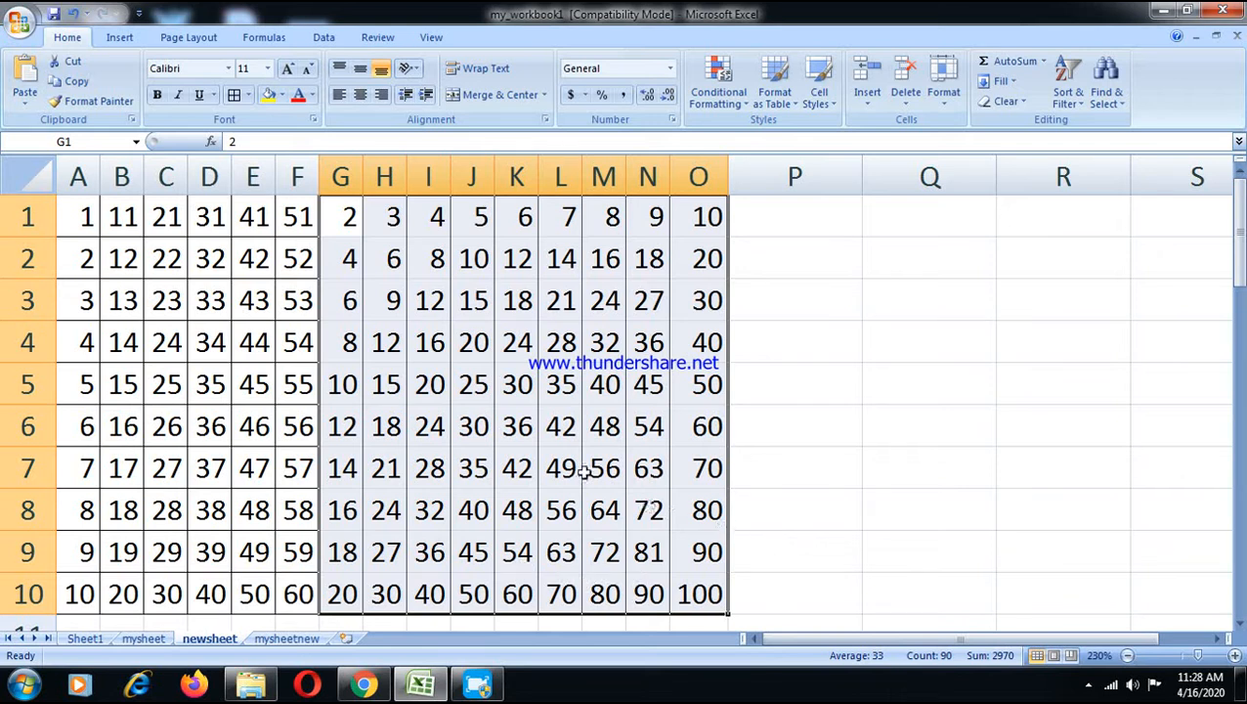
Step: Apply all borders to A1:O11 and total every column into row 11 with AutoSum
left_click_drag(86, 213, 690, 521)
left_click(234, 95)
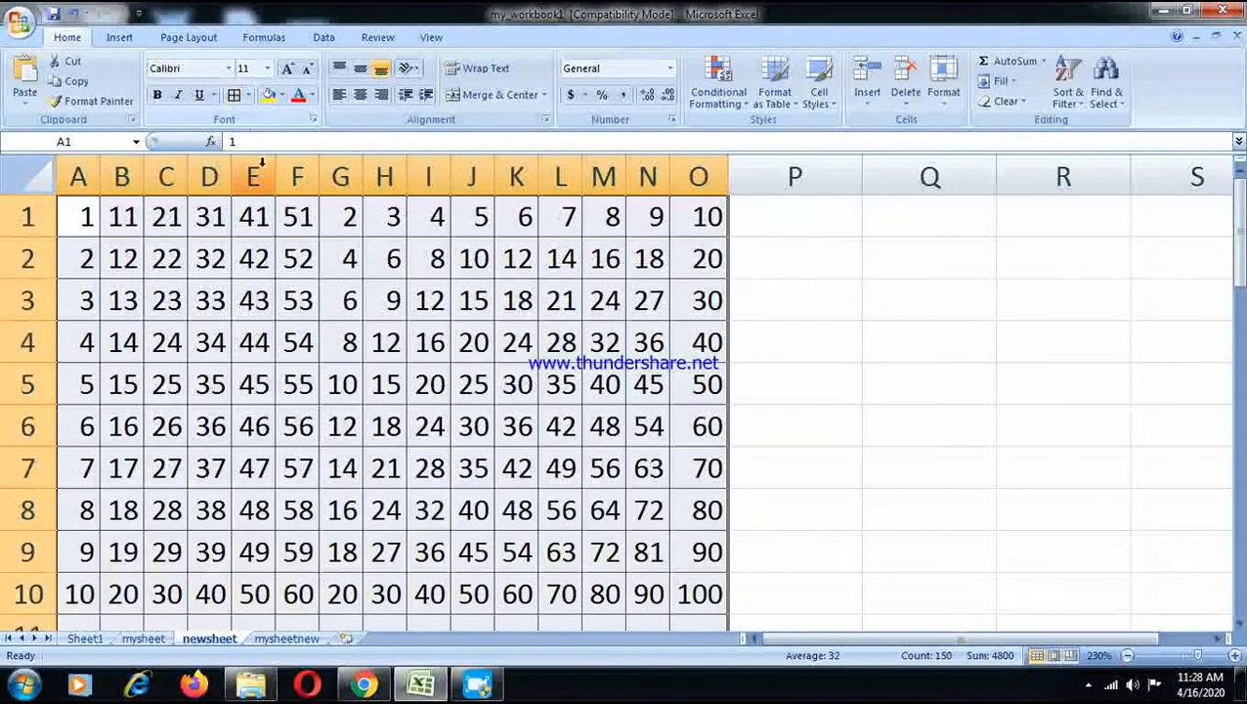
left_click(1238, 625)
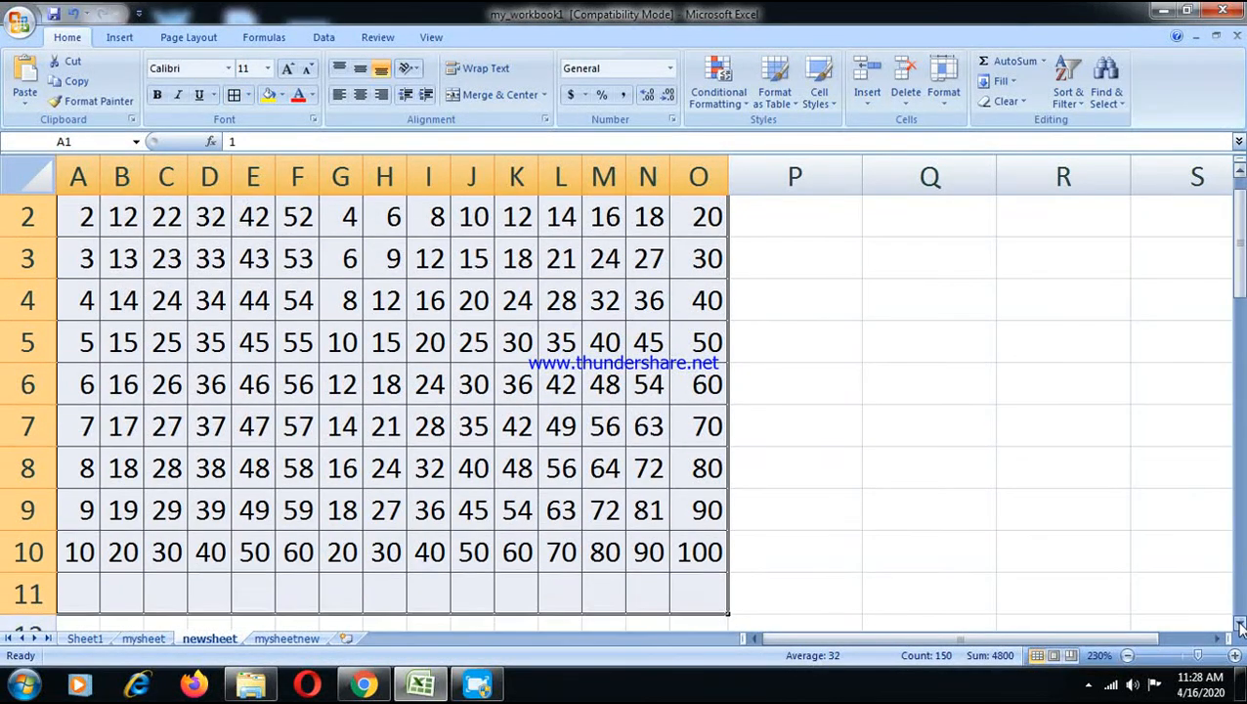
left_click(1238, 625)
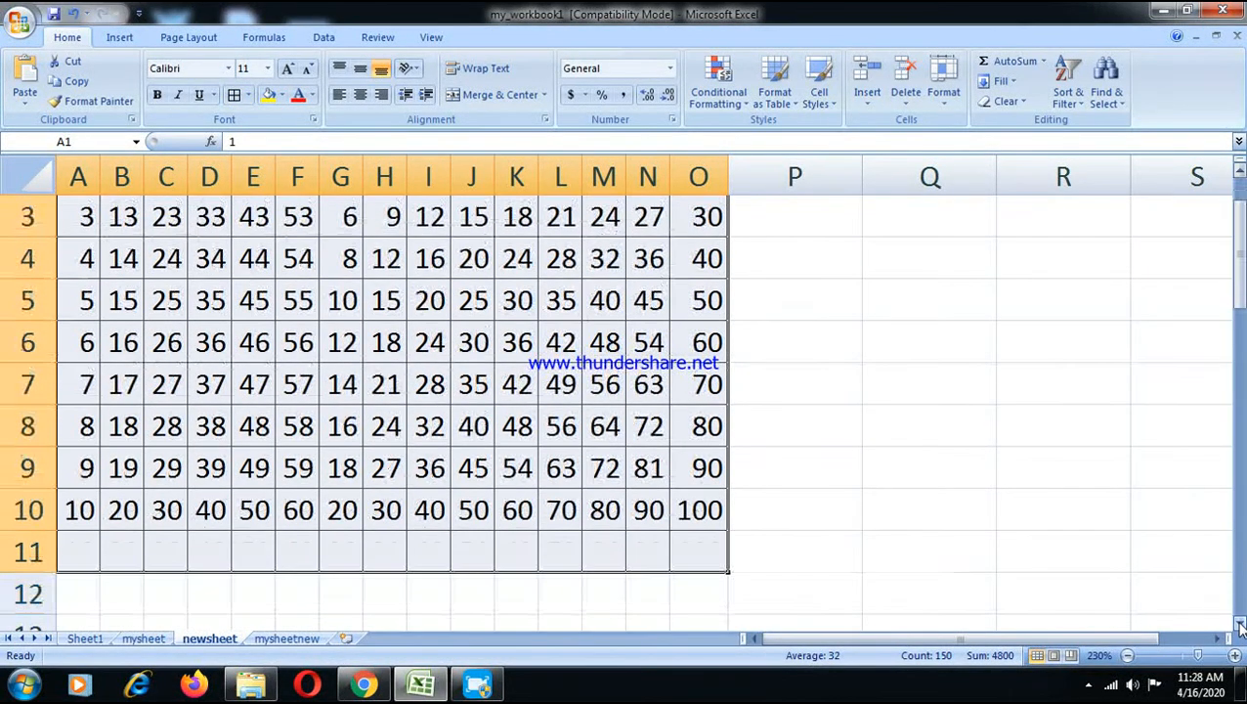
left_click(1007, 65)
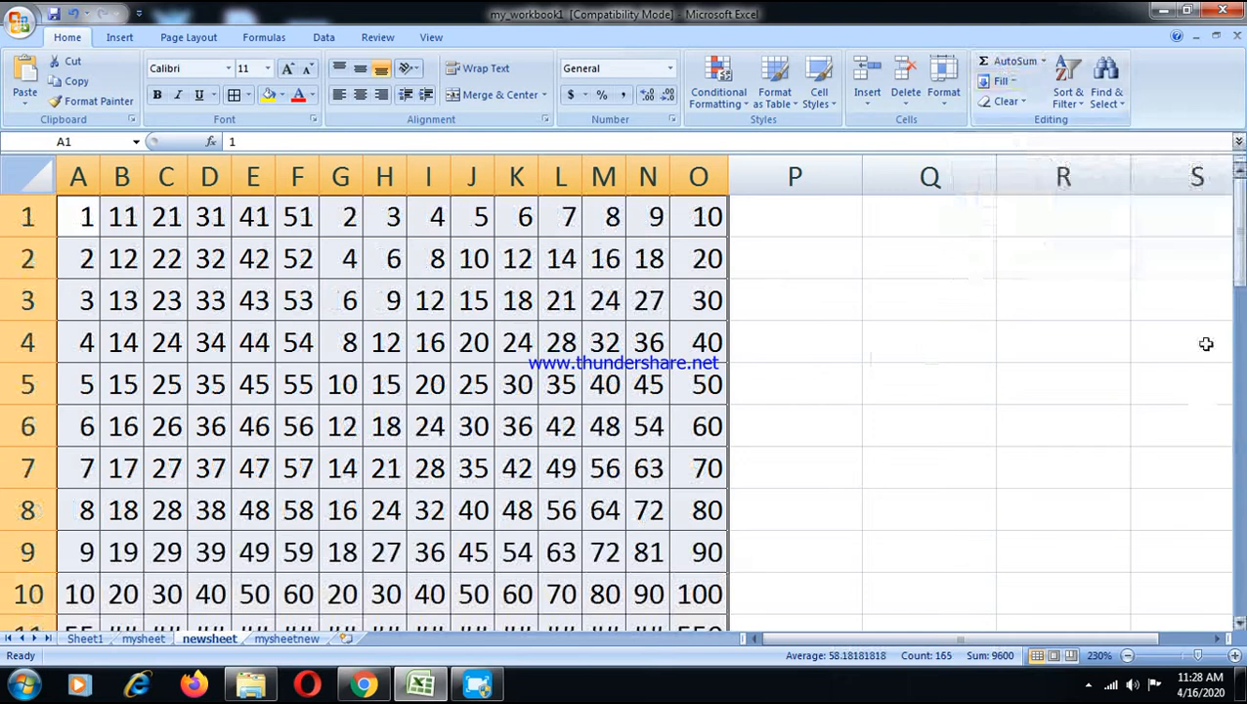
Step: AutoFit the column width of the bordered table range A1:O11
left_click_drag(1241, 227, 1241, 236)
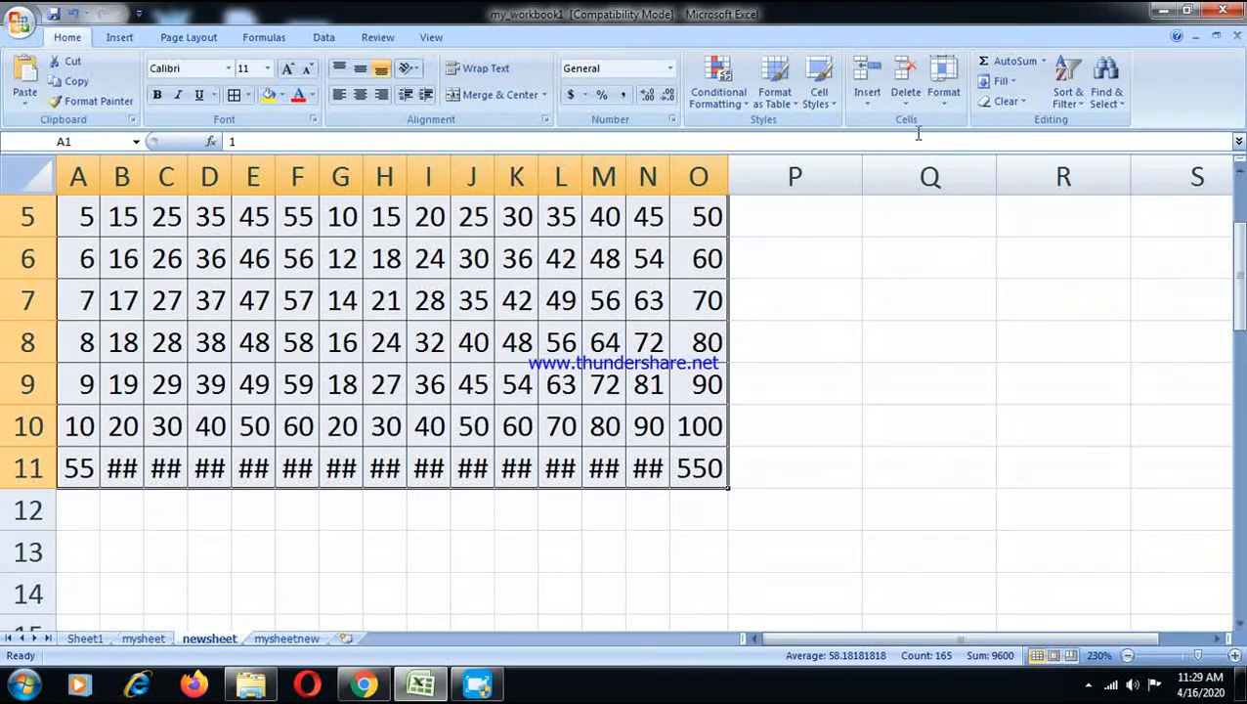
left_click(941, 102)
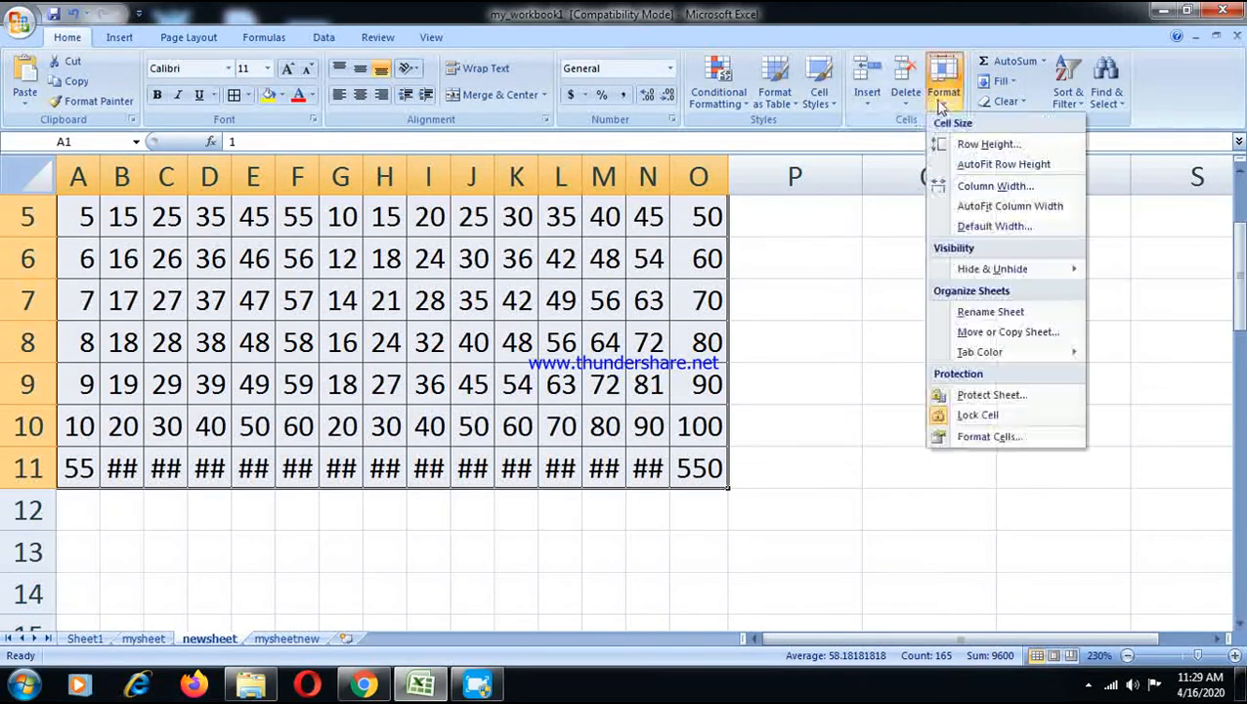
left_click(980, 205)
Step: Add AutoSum's Count Numbers result for every table column in row 12 and the Max result in row 13
left_click_drag(1242, 281, 1242, 289)
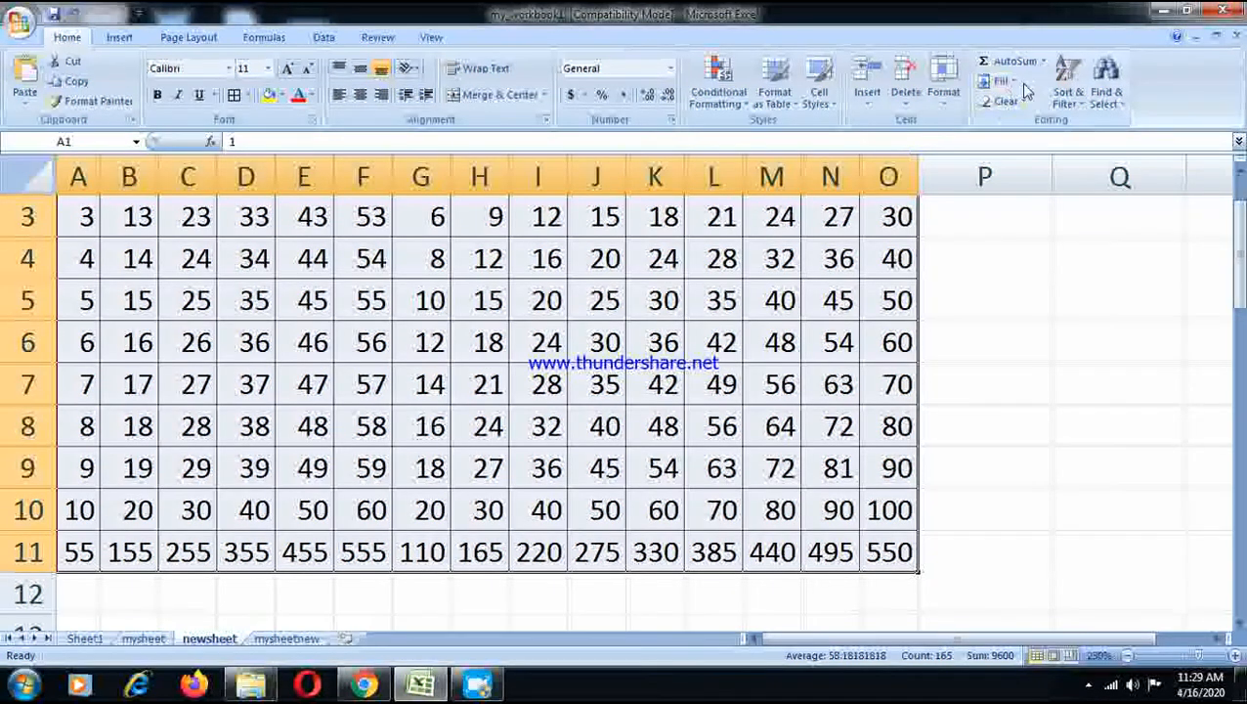
left_click(1043, 60)
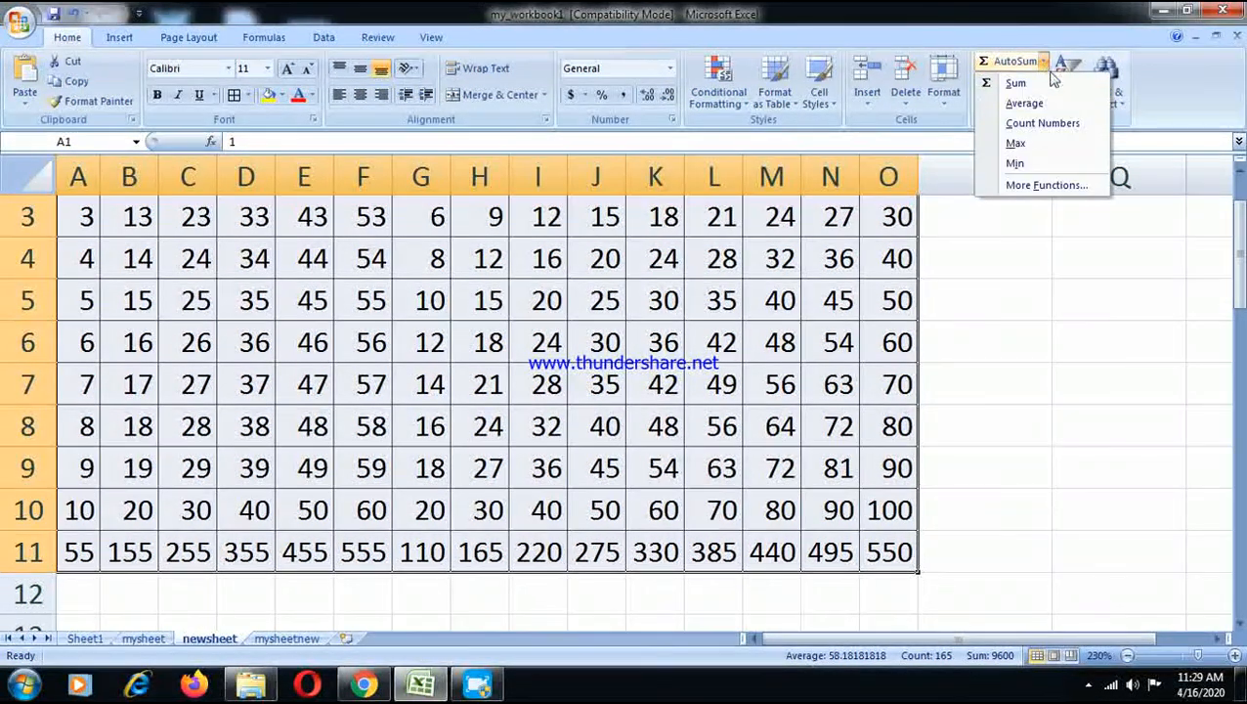
left_click(1028, 135)
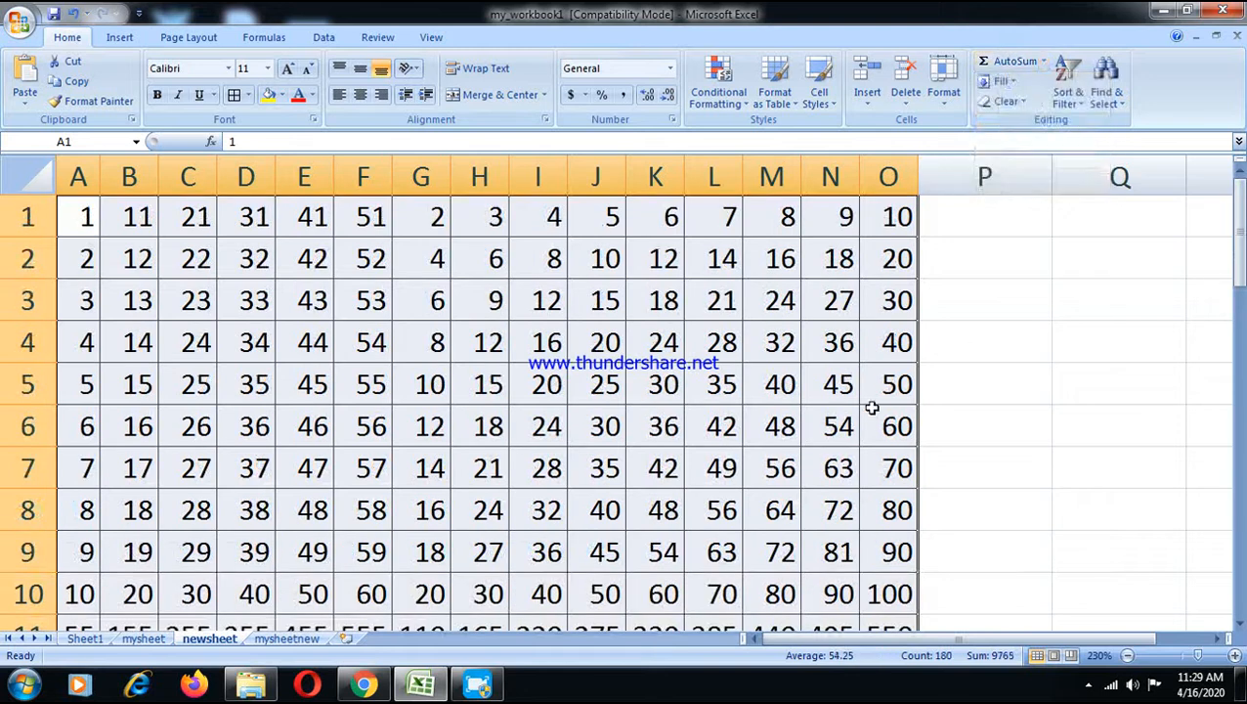
left_click_drag(1237, 252, 1237, 265)
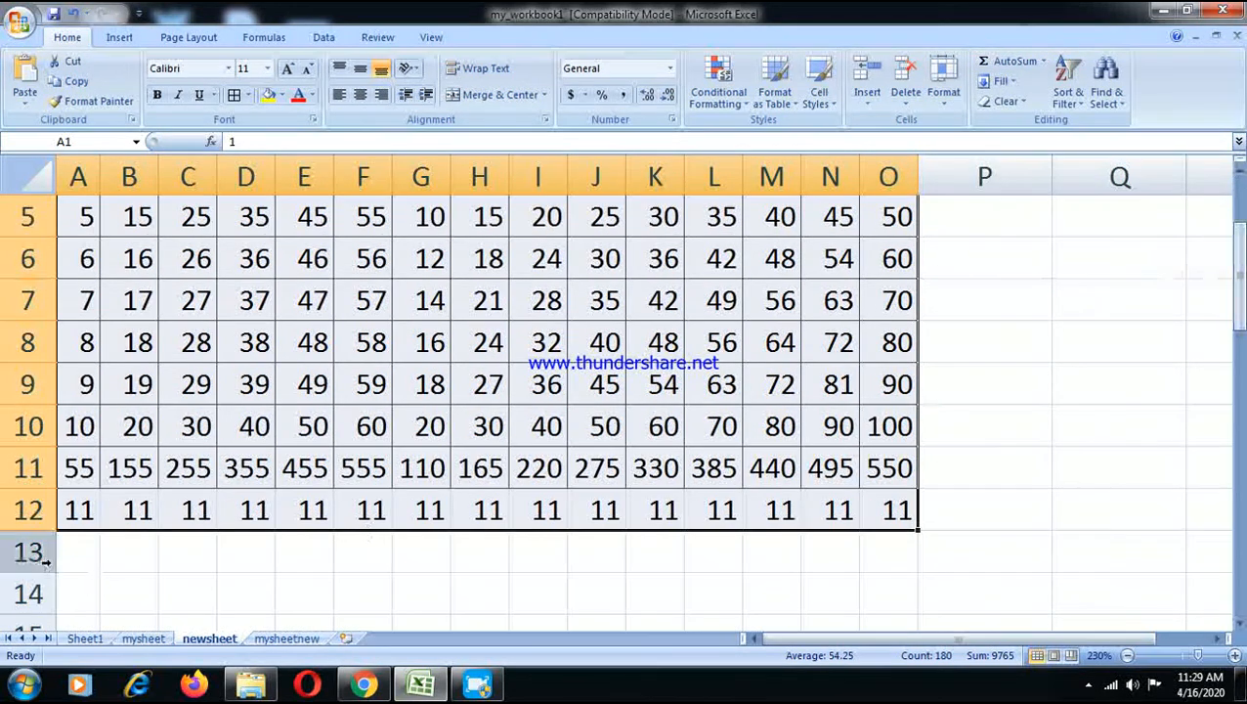
left_click(1043, 61)
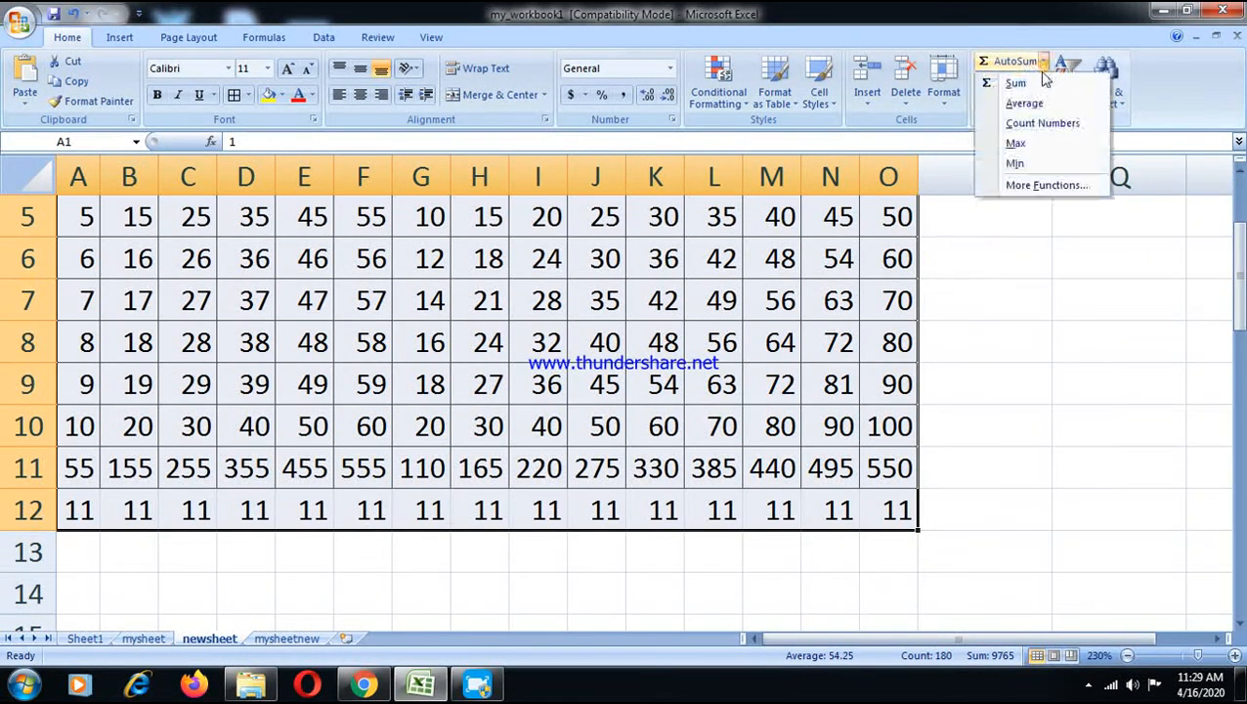
left_click(1044, 149)
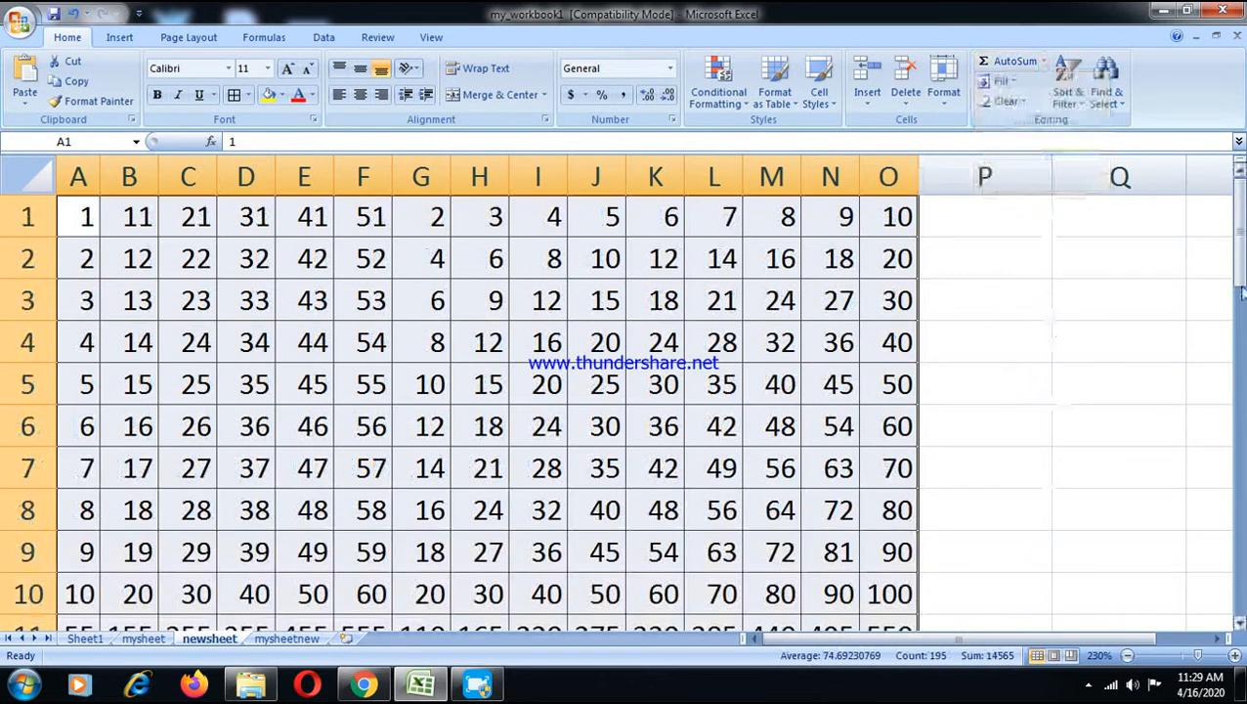
Step: Add the Min result for every table column in row 14
left_click_drag(1237, 256, 1237, 285)
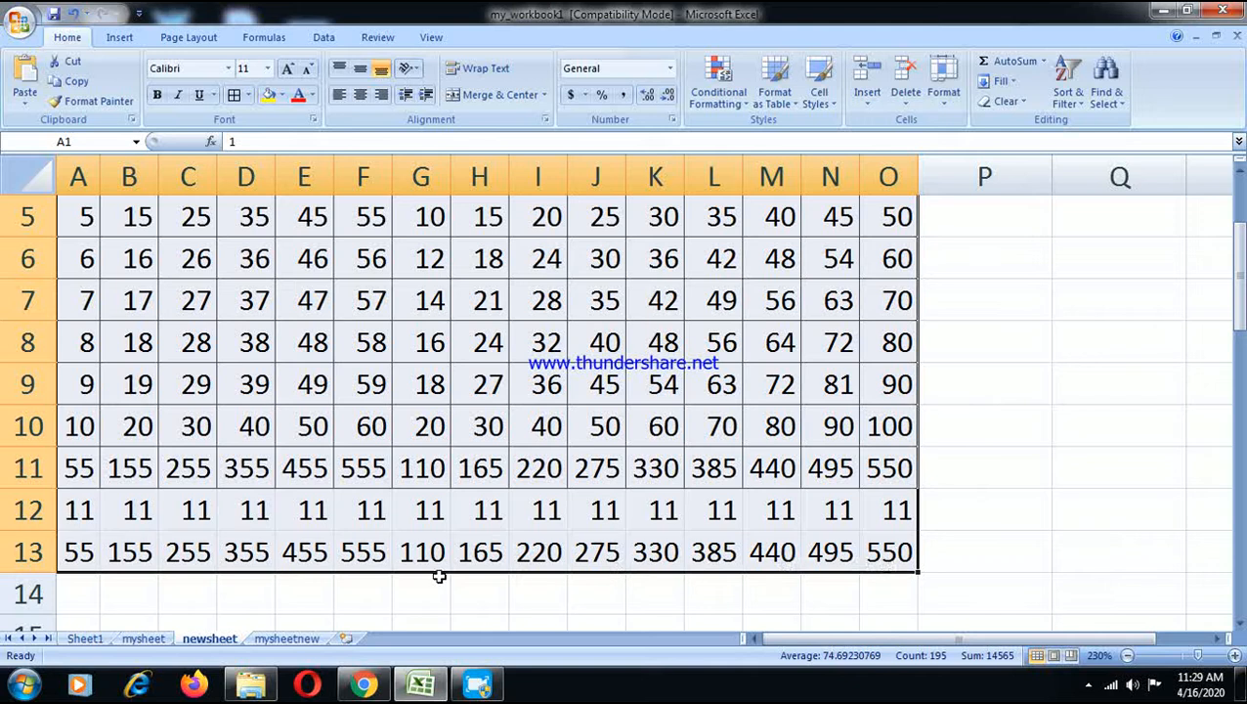
left_click(1041, 63)
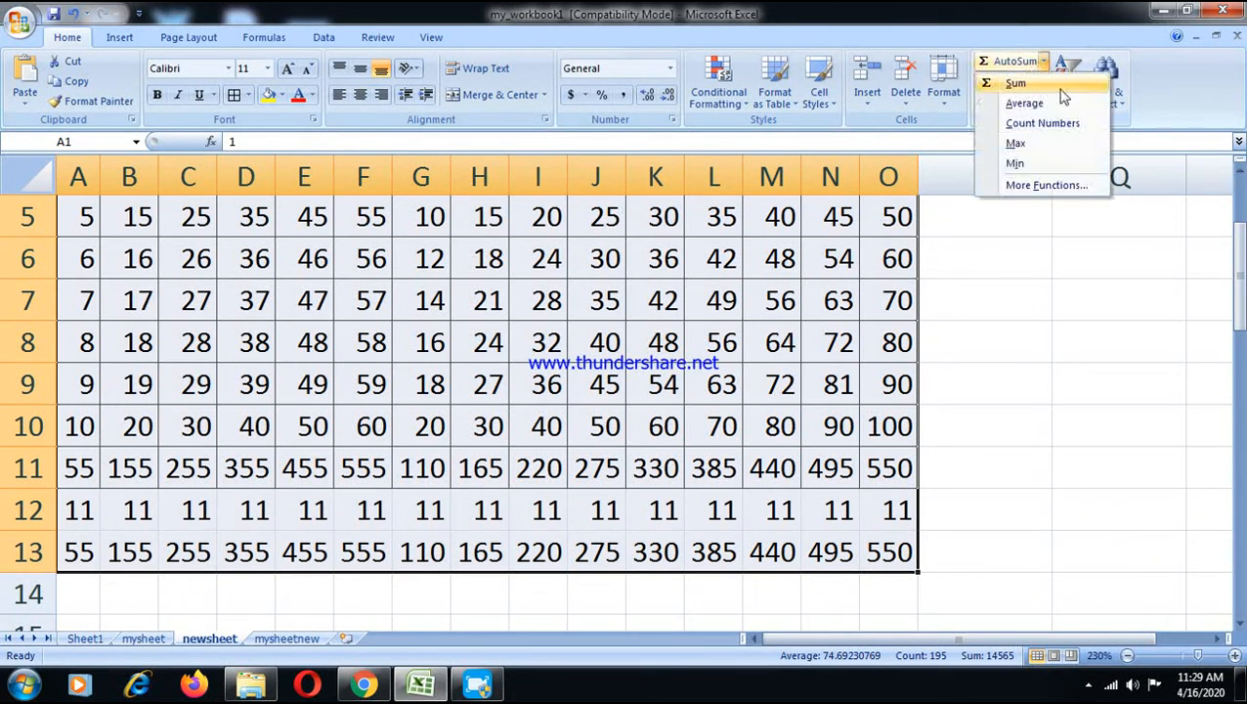
left_click(1042, 160)
left_click_drag(1241, 247, 1241, 262)
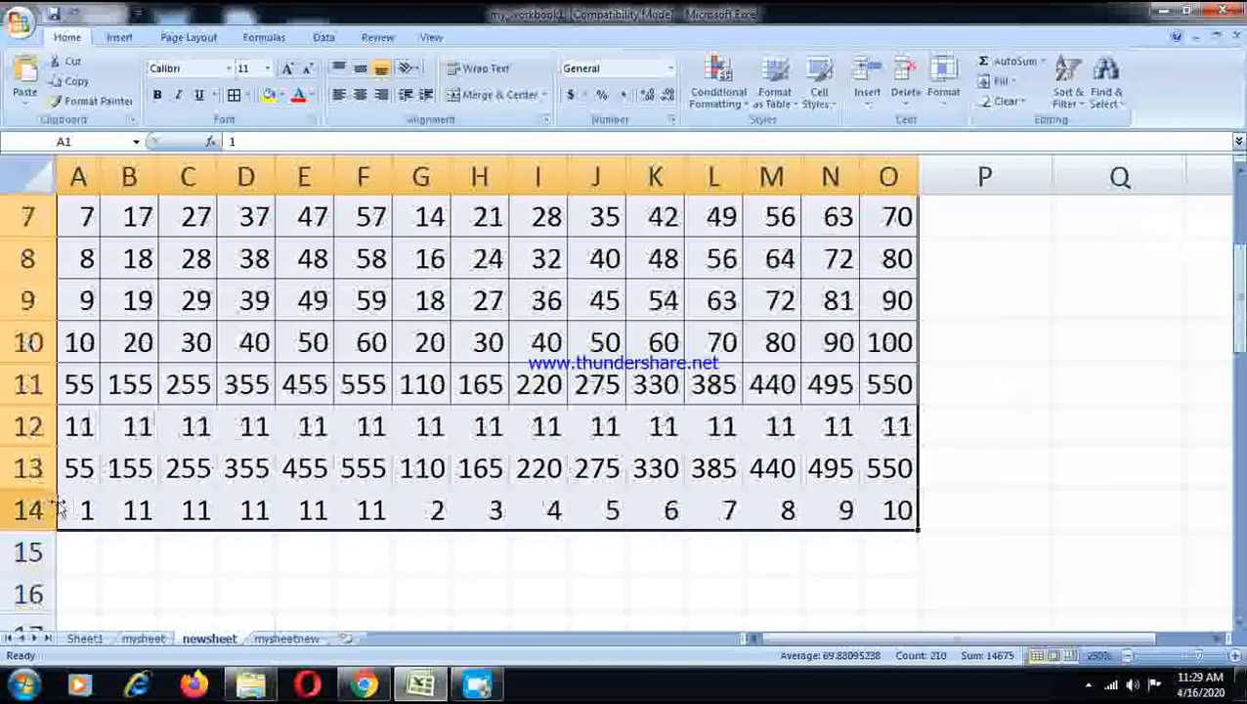
Step: Label the result rows in column P: sum in P11, count in P12, max in P13 and min in P14
left_click(962, 497)
type("min")
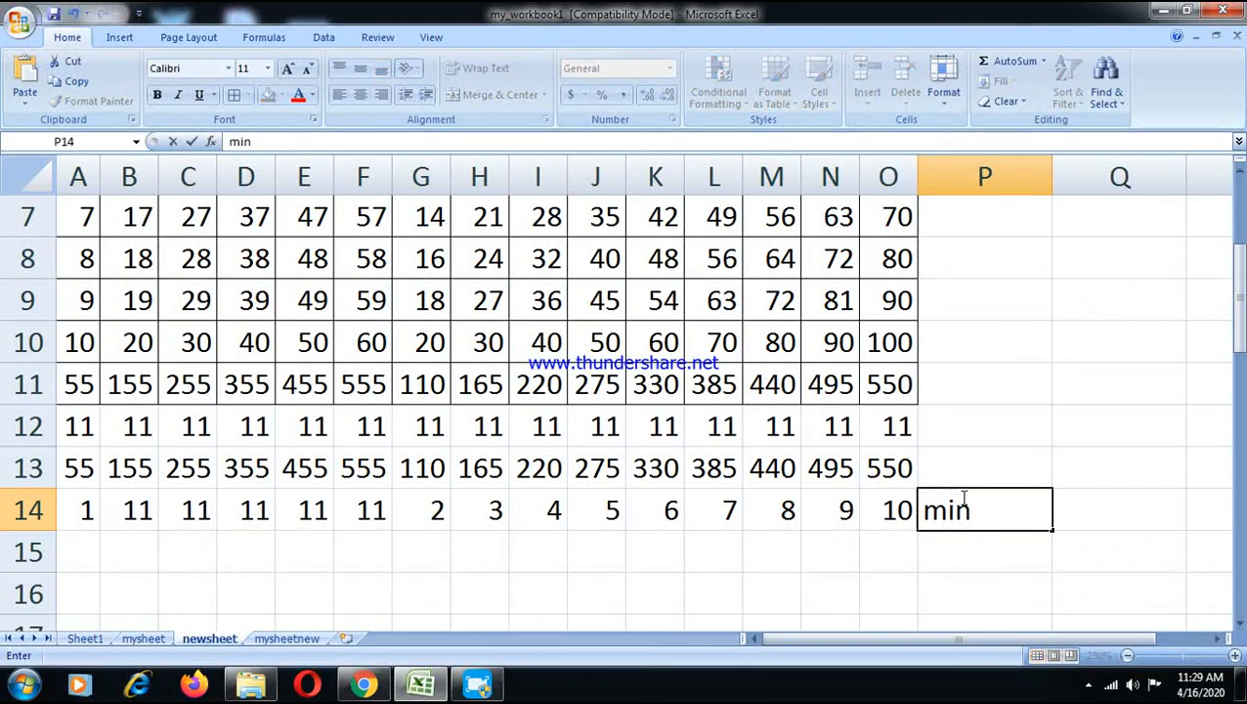
key("Up")
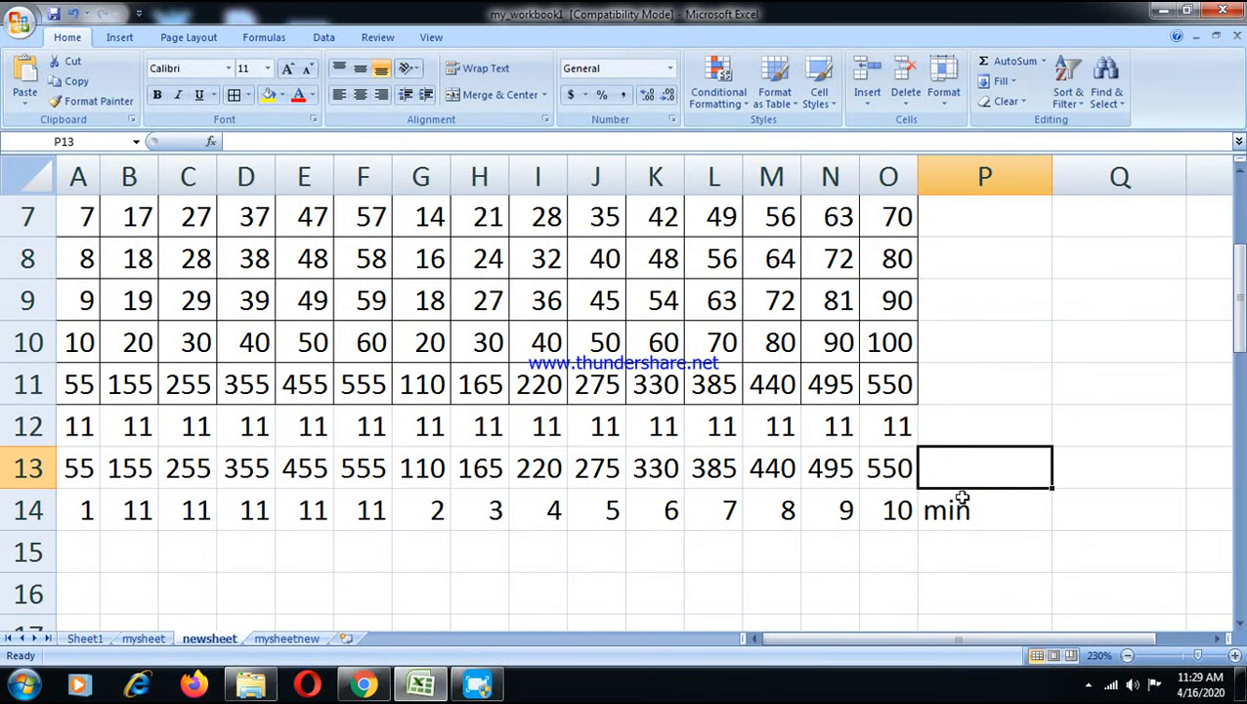
type("max")
key("Up")
type("coun")
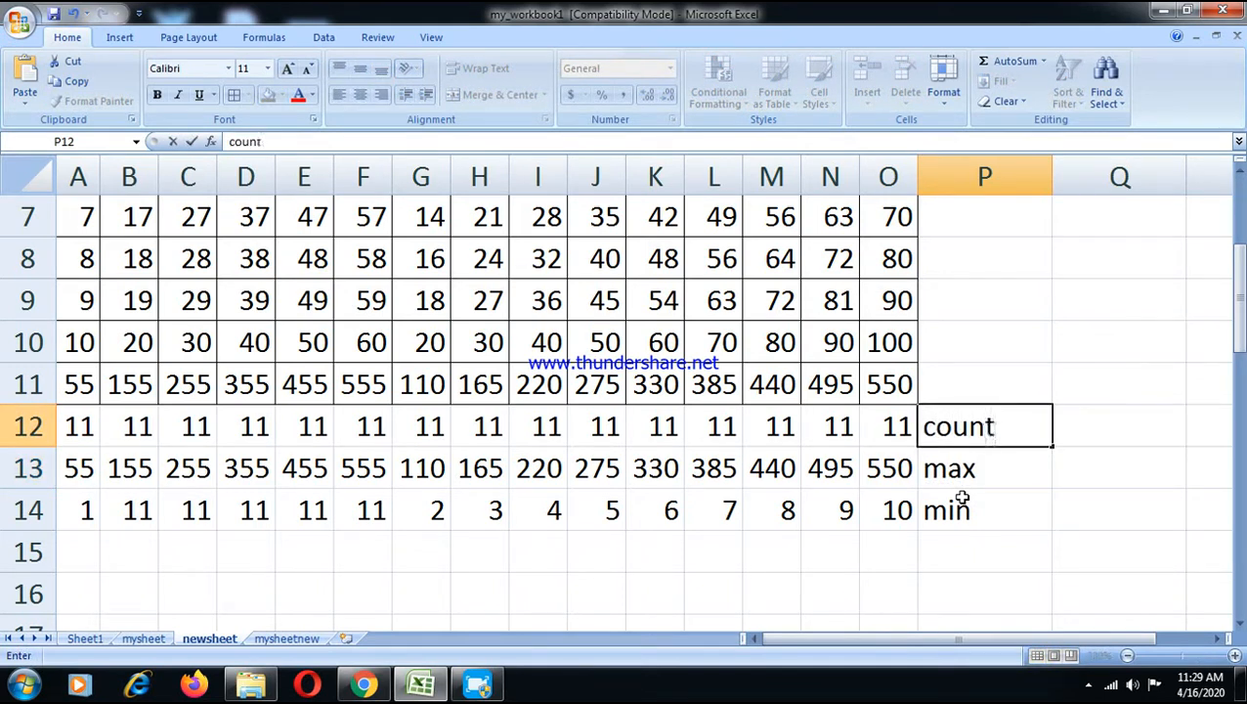
key("Up")
type("sum")
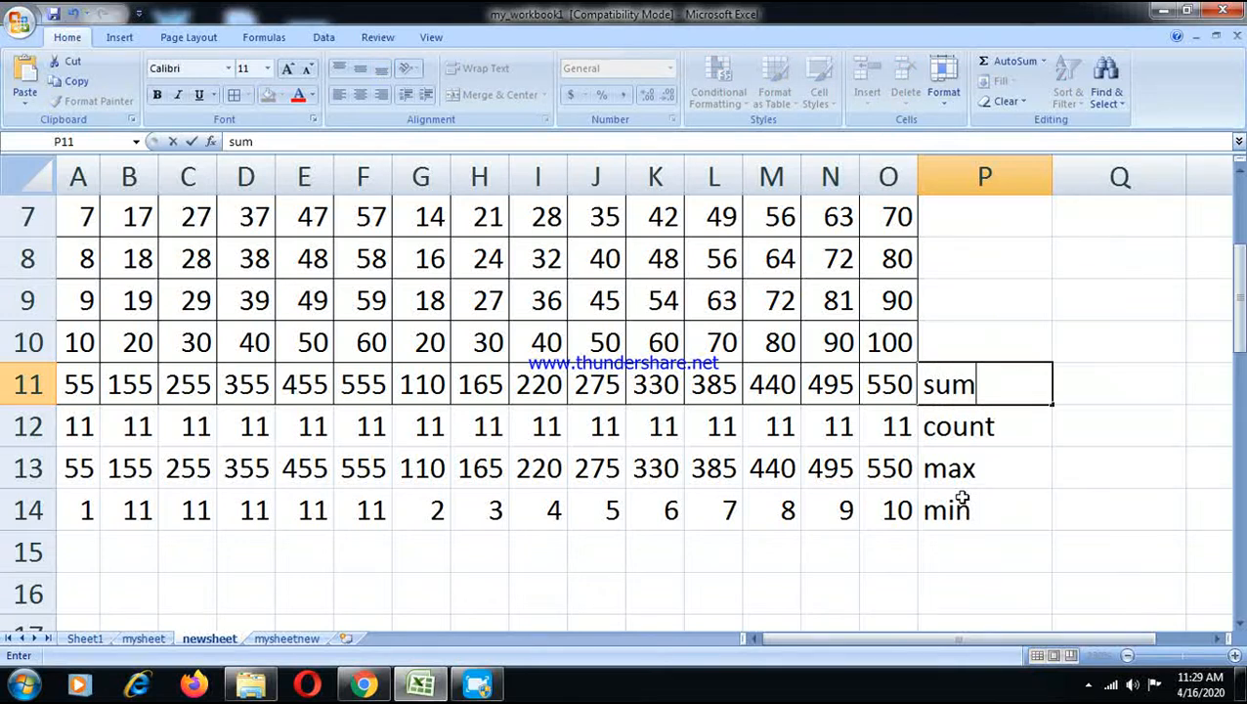
left_click_drag(949, 590, 951, 572)
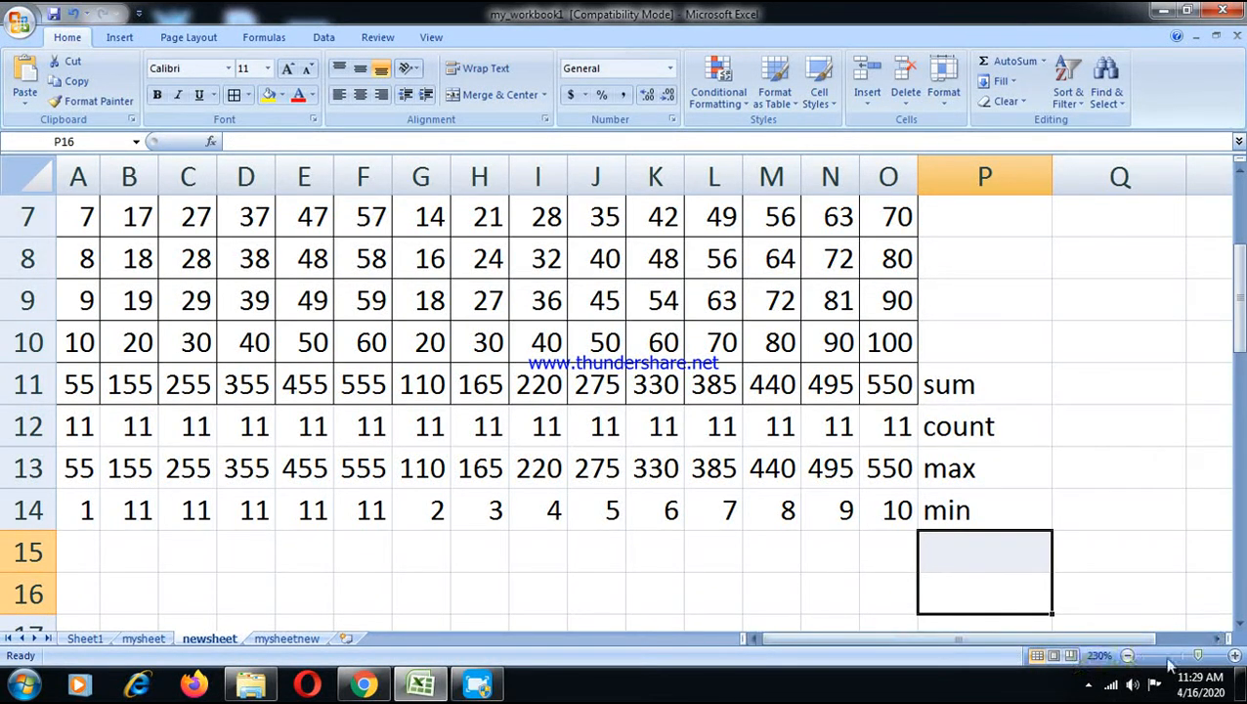
Step: AutoFit the width of columns A through P
left_click_drag(1200, 662, 1185, 661)
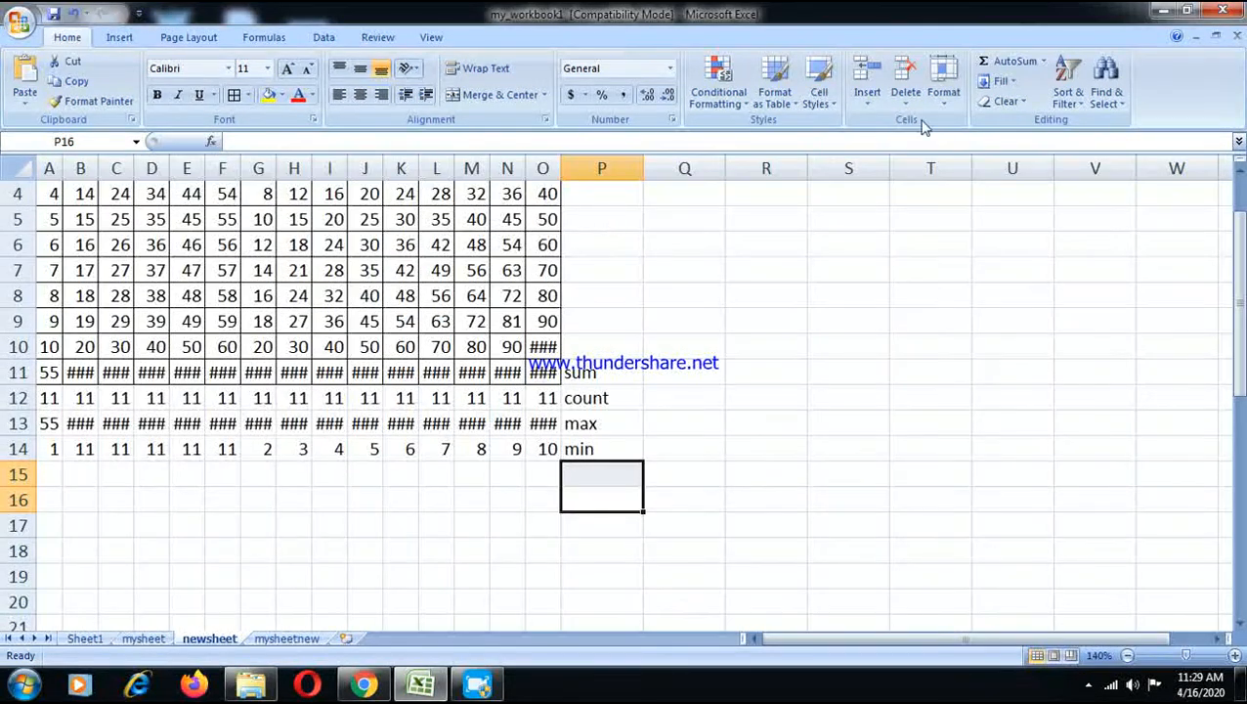
left_click(944, 86)
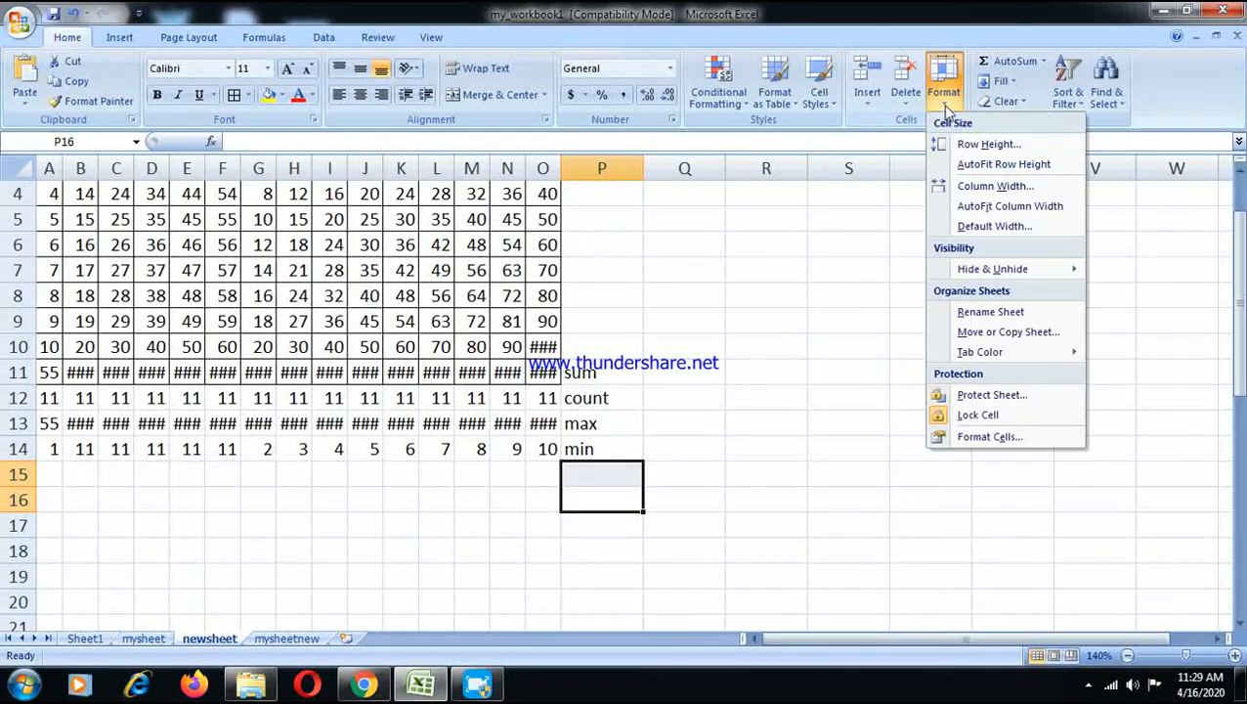
left_click(978, 209)
left_click_drag(49, 168, 552, 121)
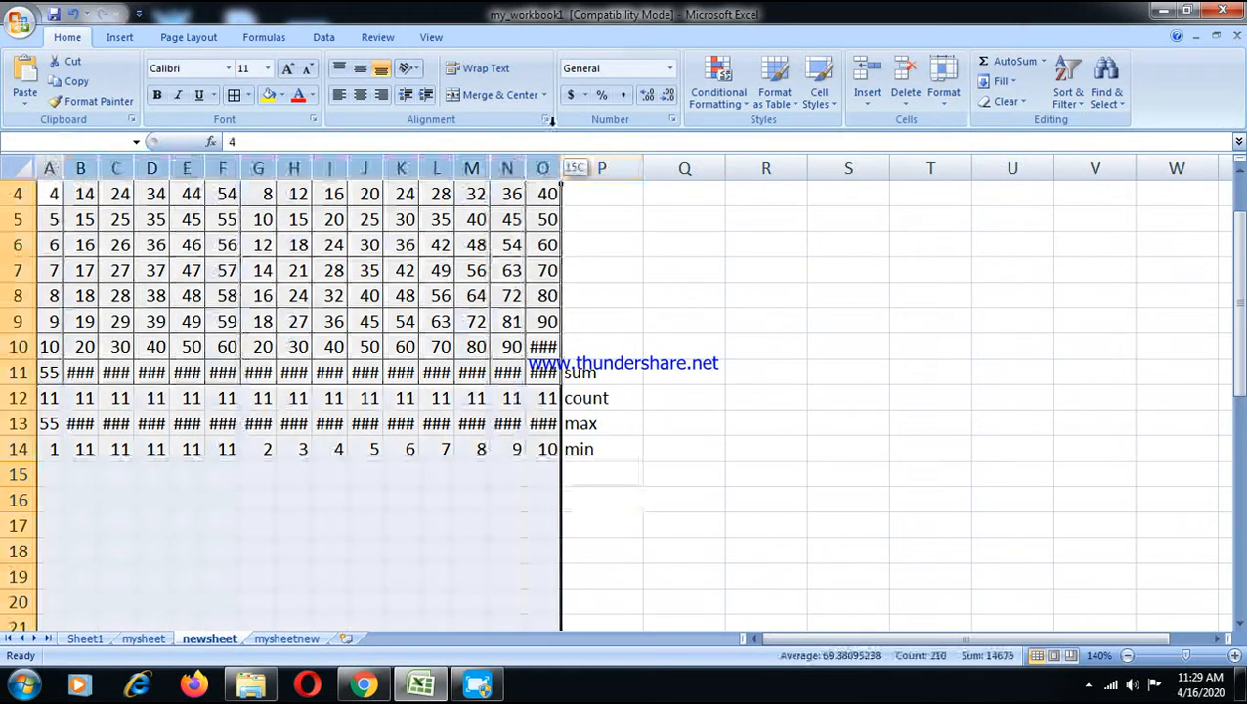
left_click(944, 90)
left_click(978, 213)
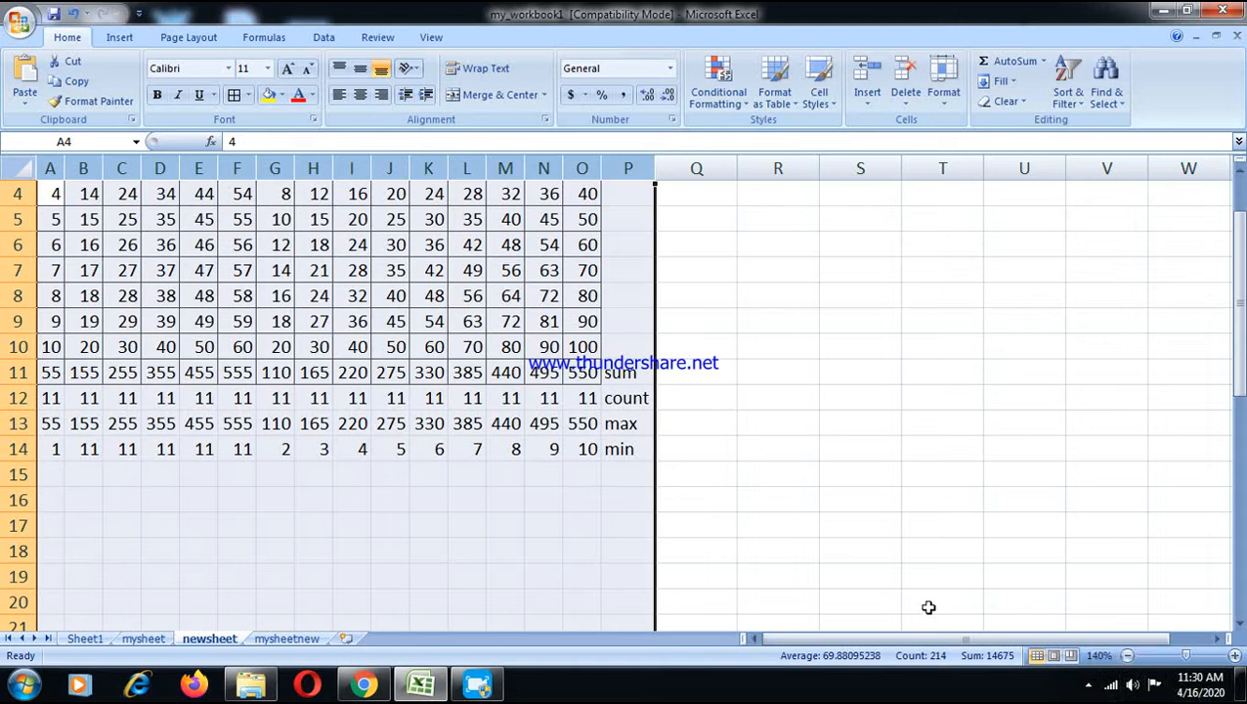
Step: Apply all borders to A12:P14 and fill A4:O11 with yellow
left_click_drag(59, 398, 643, 449)
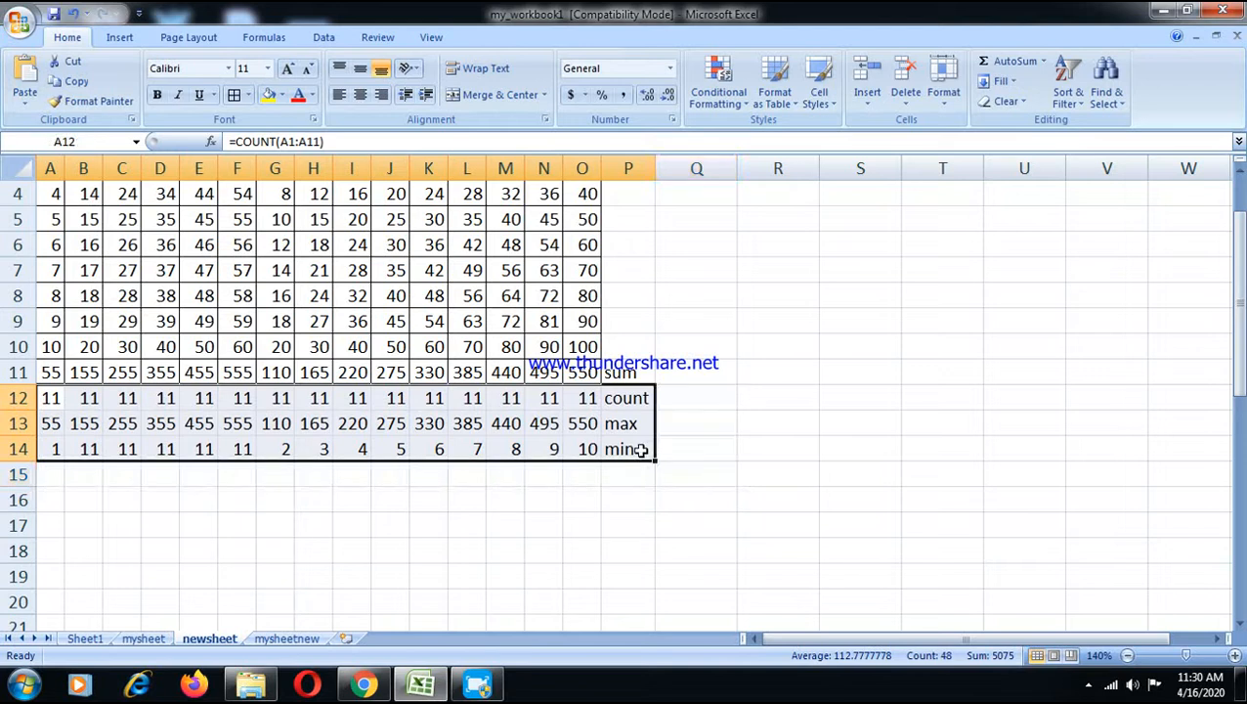
key("ctrl+c")
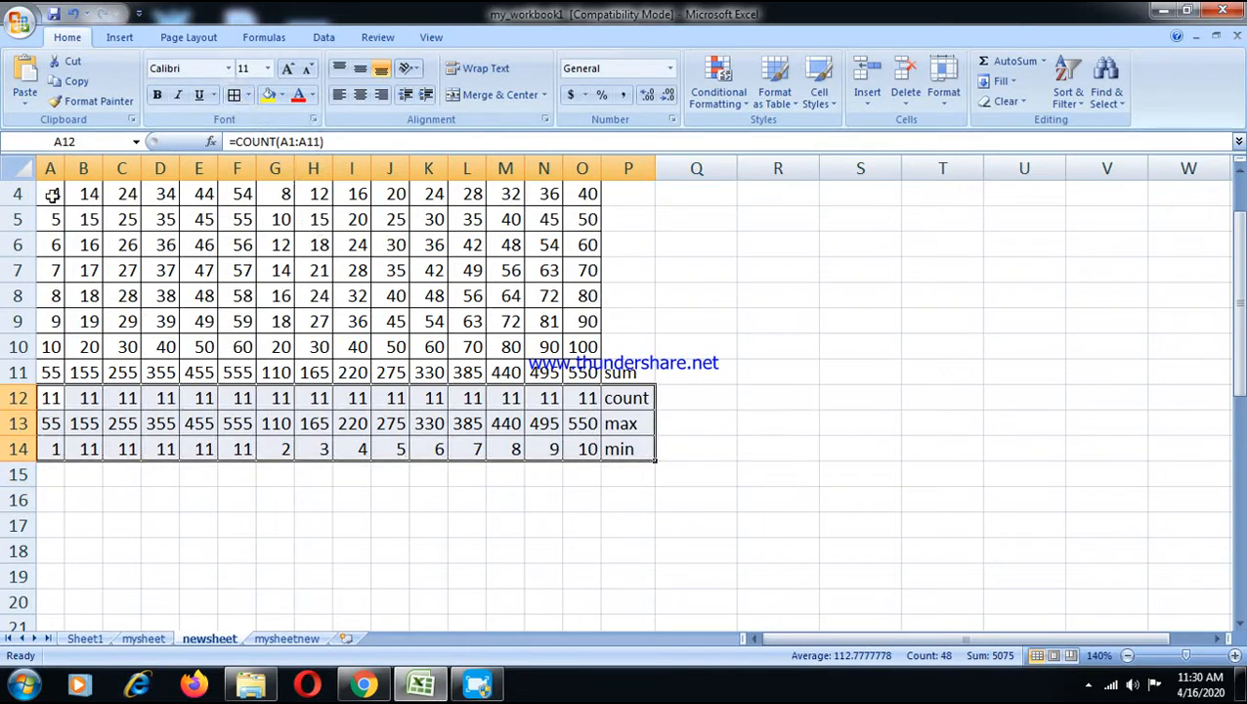
left_click_drag(53, 194, 586, 375)
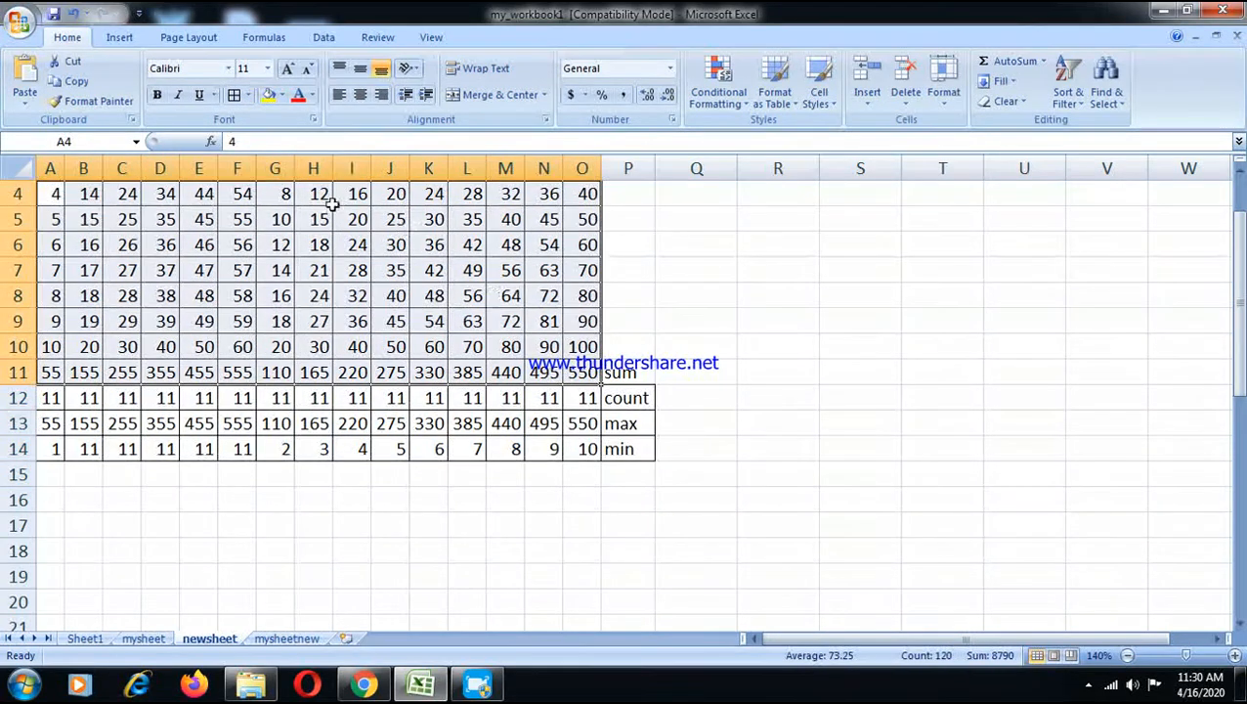
left_click(278, 98)
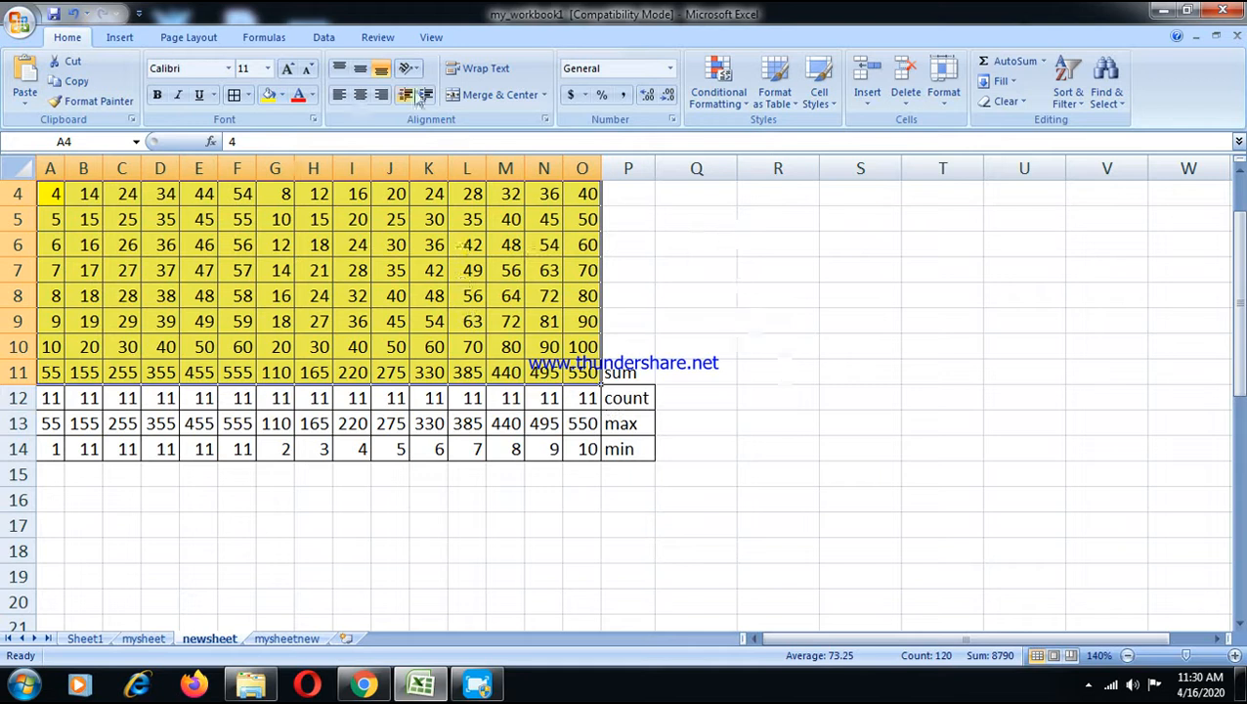
Step: Insert a 2-D exploded pie chart based on the range A4:O11
left_click(200, 39)
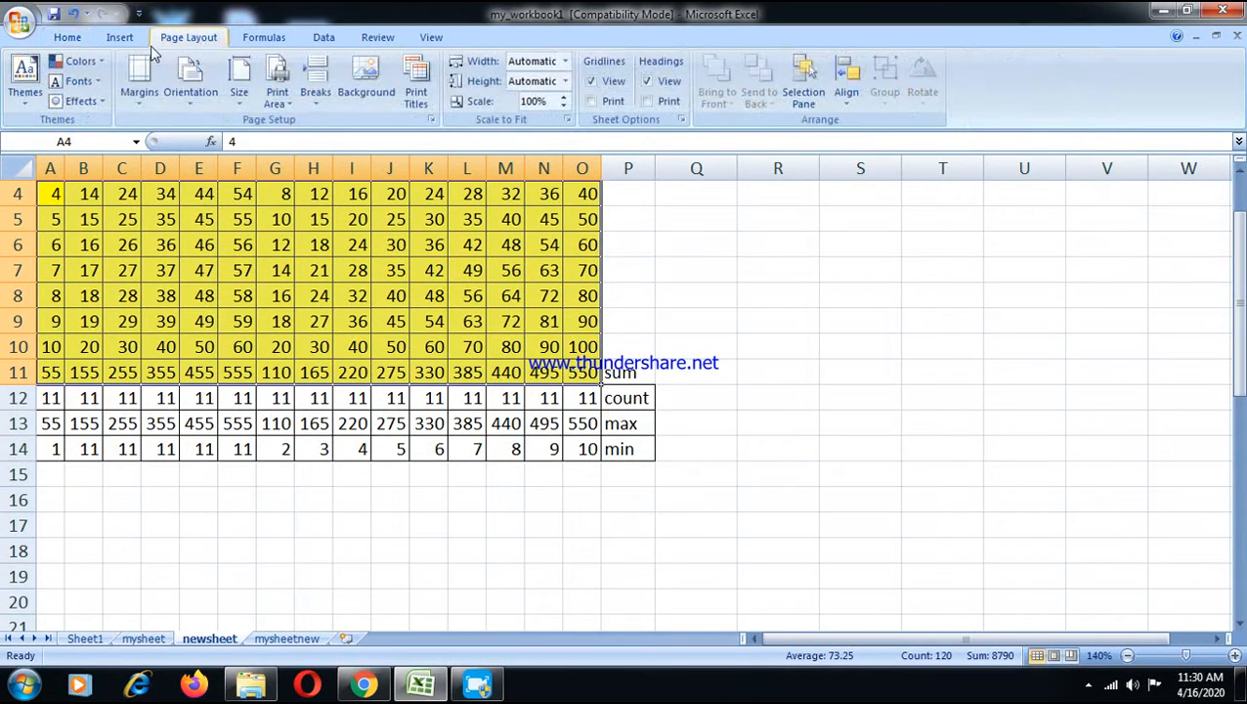
left_click(121, 39)
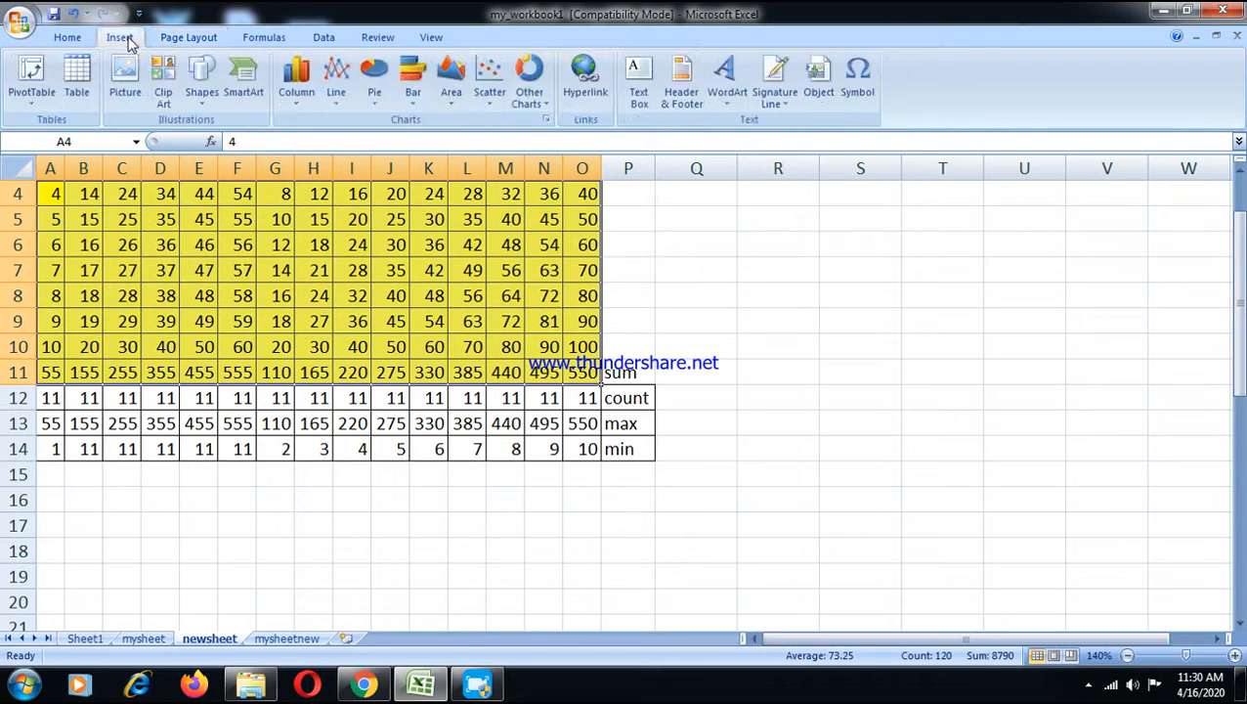
left_click(373, 98)
left_click(434, 159)
Step: Shrink the pie chart and place it beside the table, over about columns Q to V and rows 4 to 15
left_click_drag(779, 356, 1090, 281)
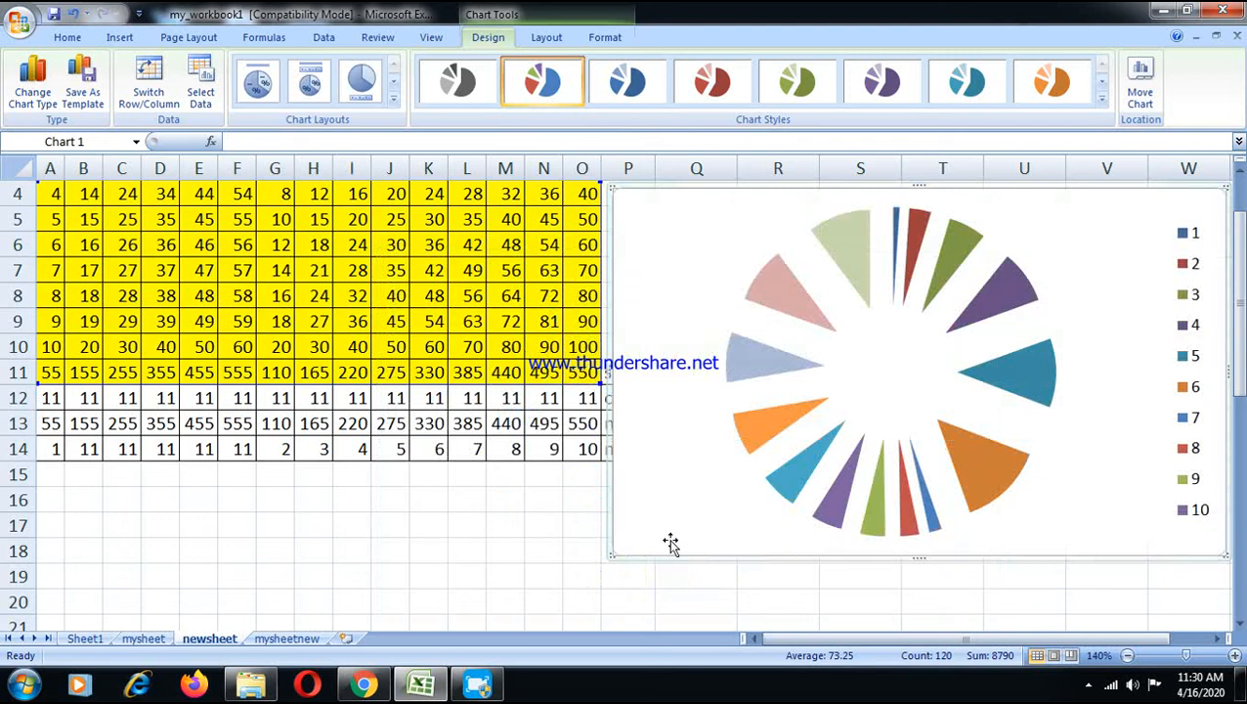
left_click_drag(613, 556, 813, 489)
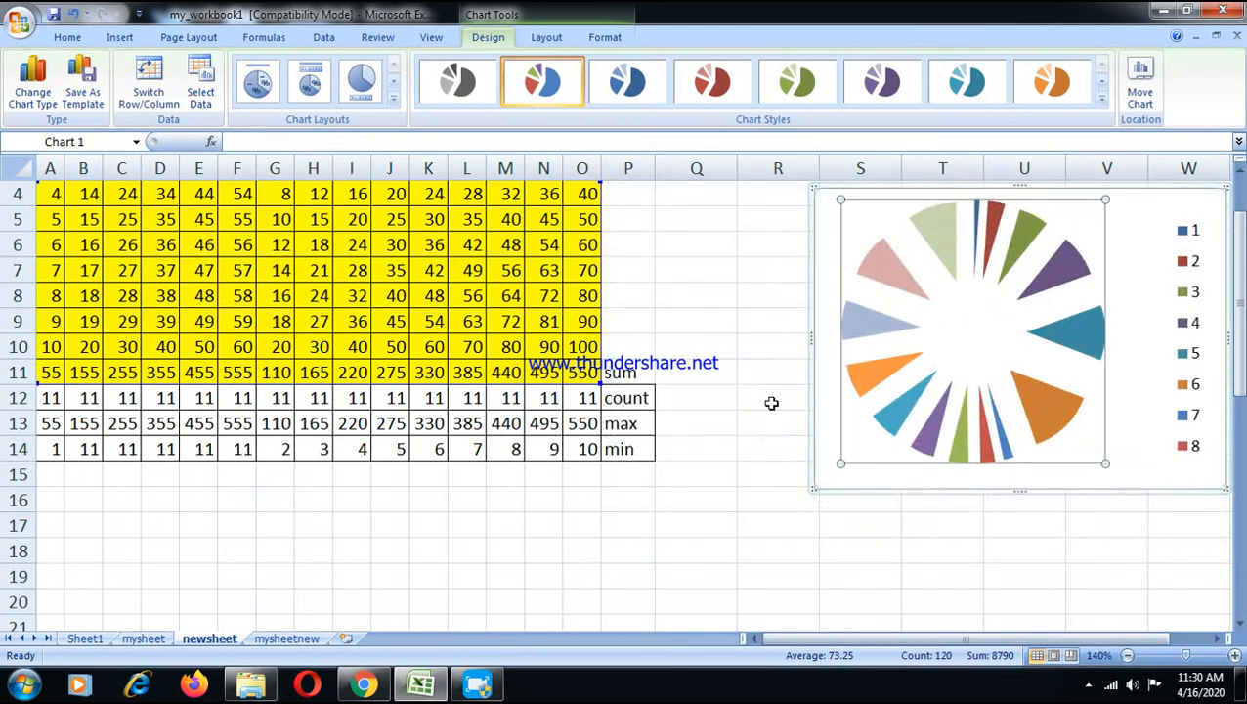
left_click_drag(1124, 393, 1046, 399)
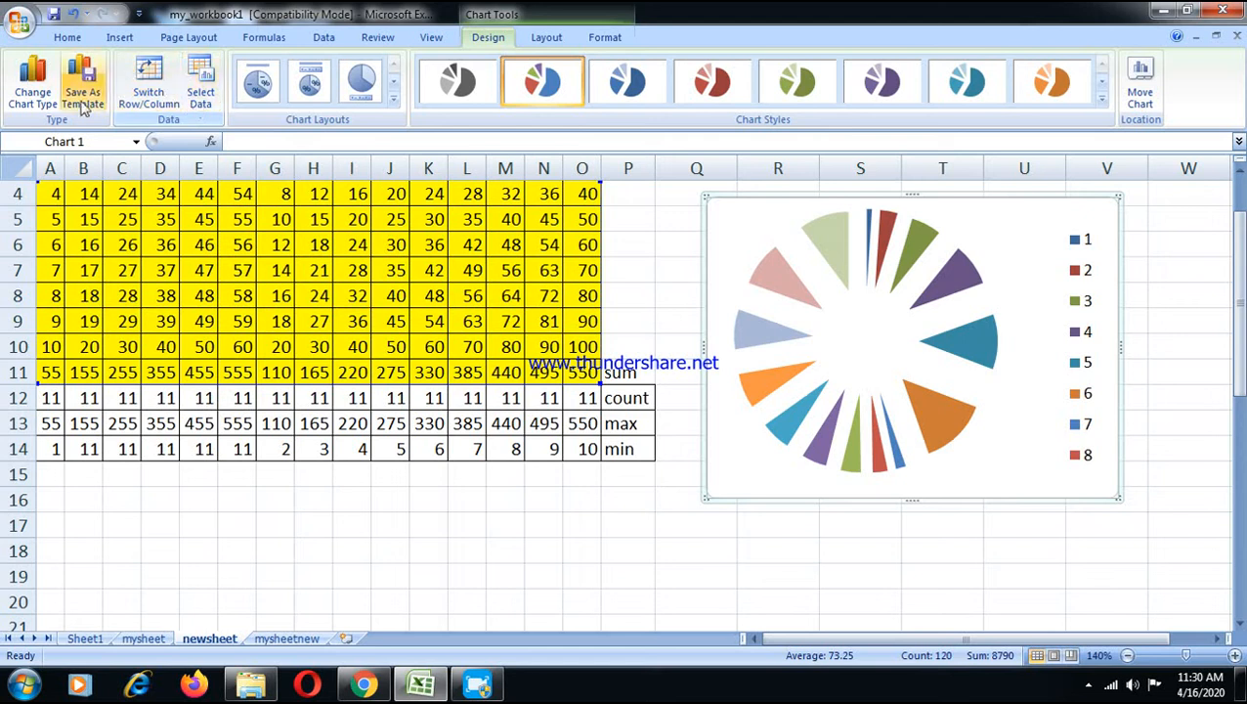
Step: Change the chart type to Line with Markers
left_click(32, 86)
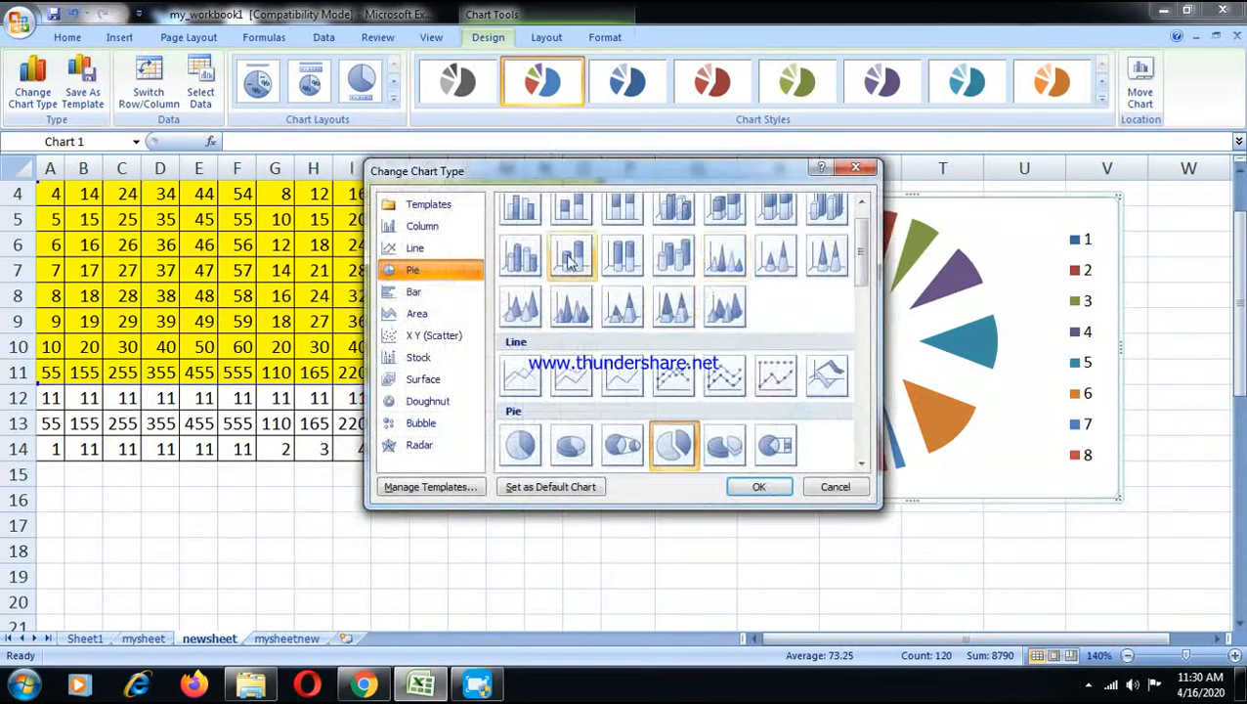
left_click(678, 379)
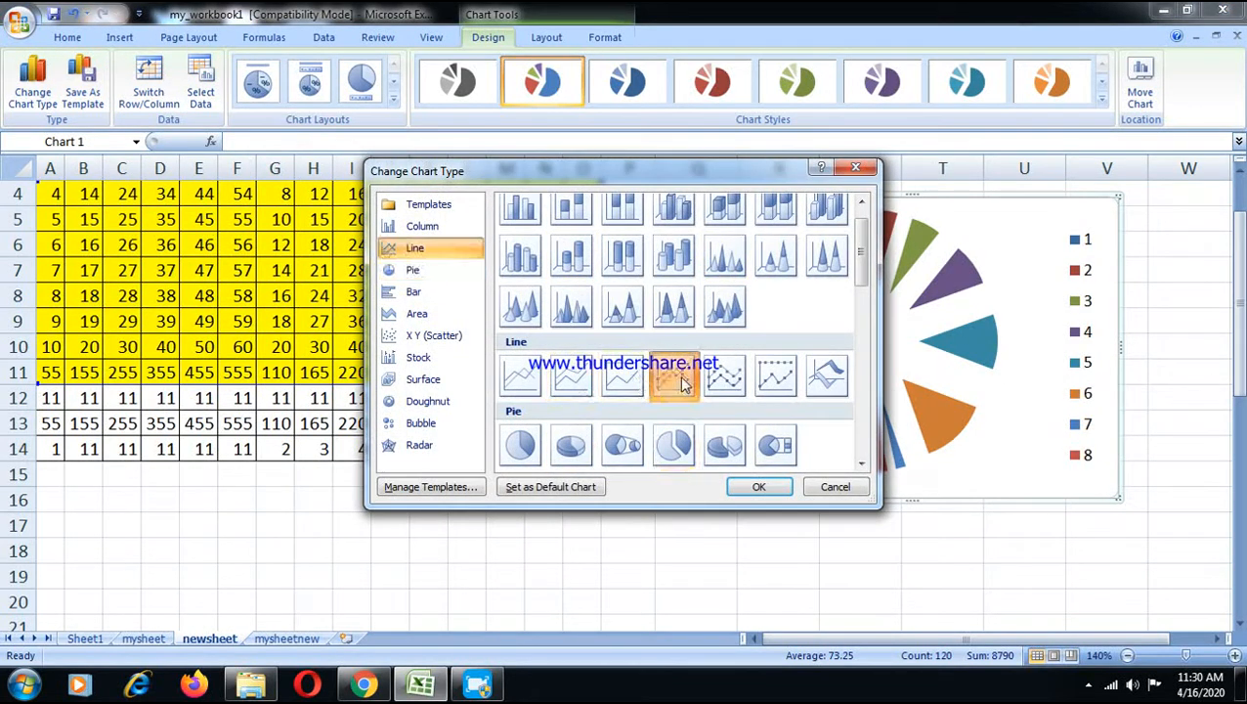
left_click(756, 487)
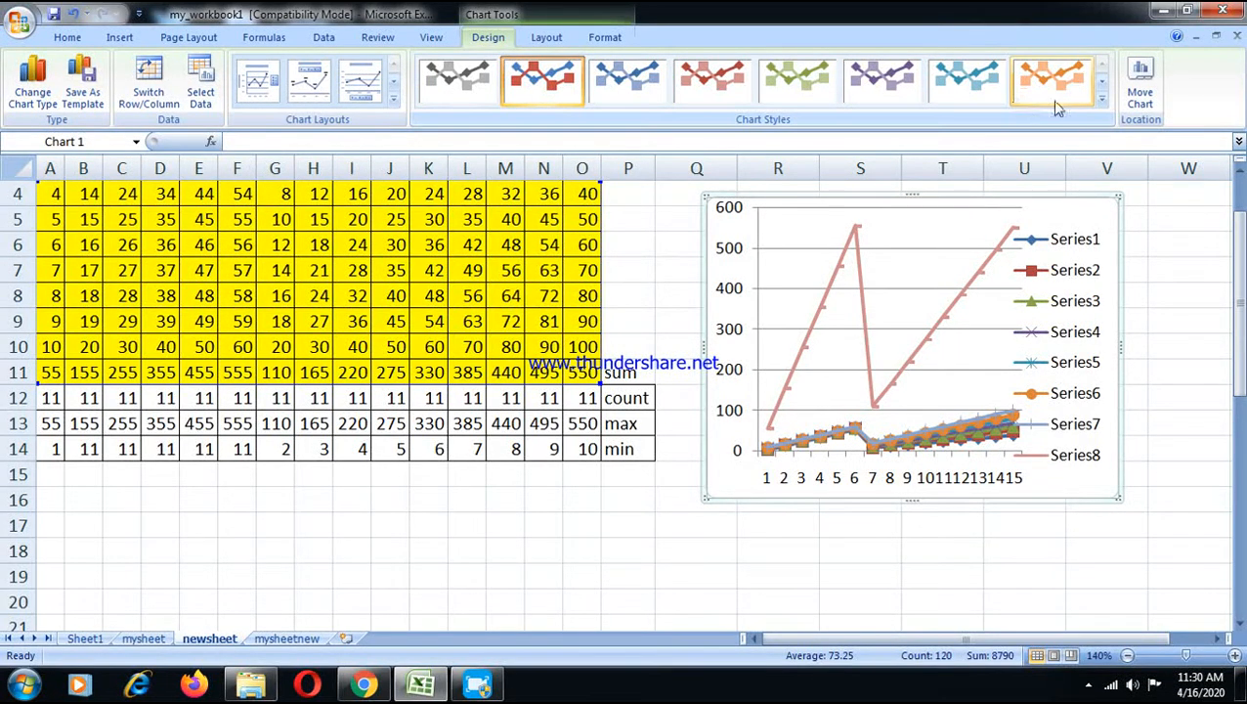
Step: Change the chart type to 3-D Pyramid and apply the teal chart style
left_click(32, 84)
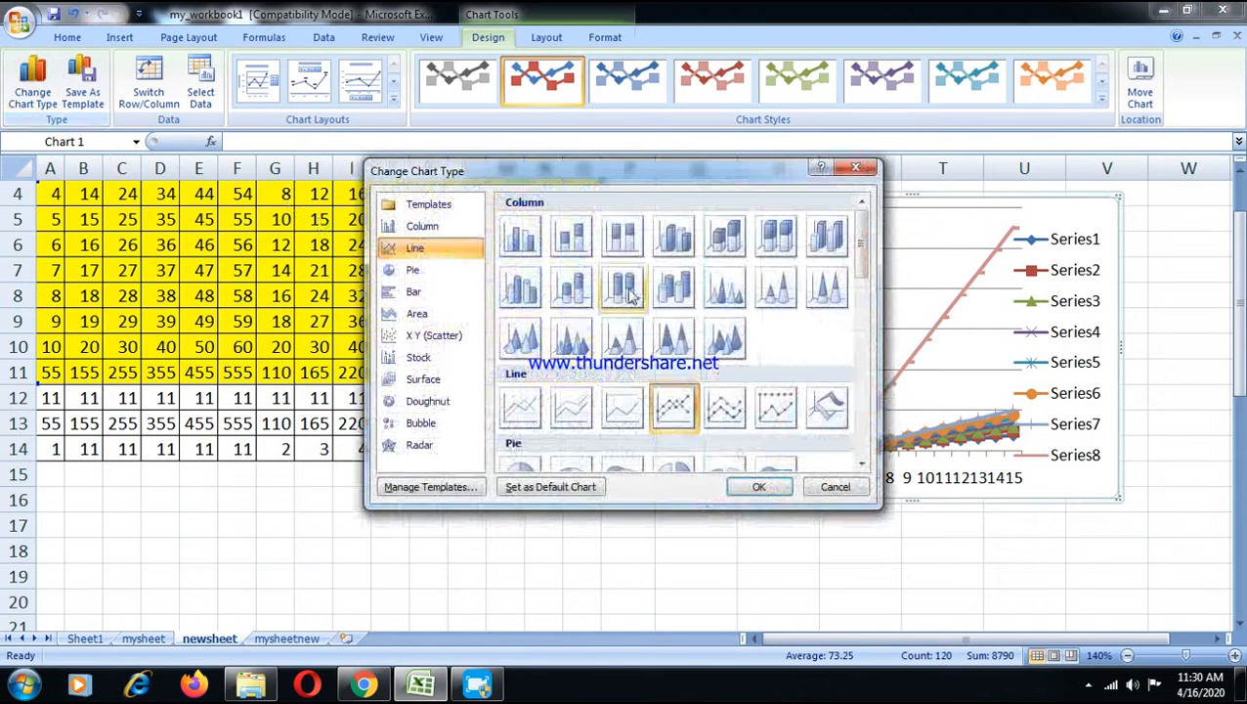
left_click(723, 342)
left_click(758, 486)
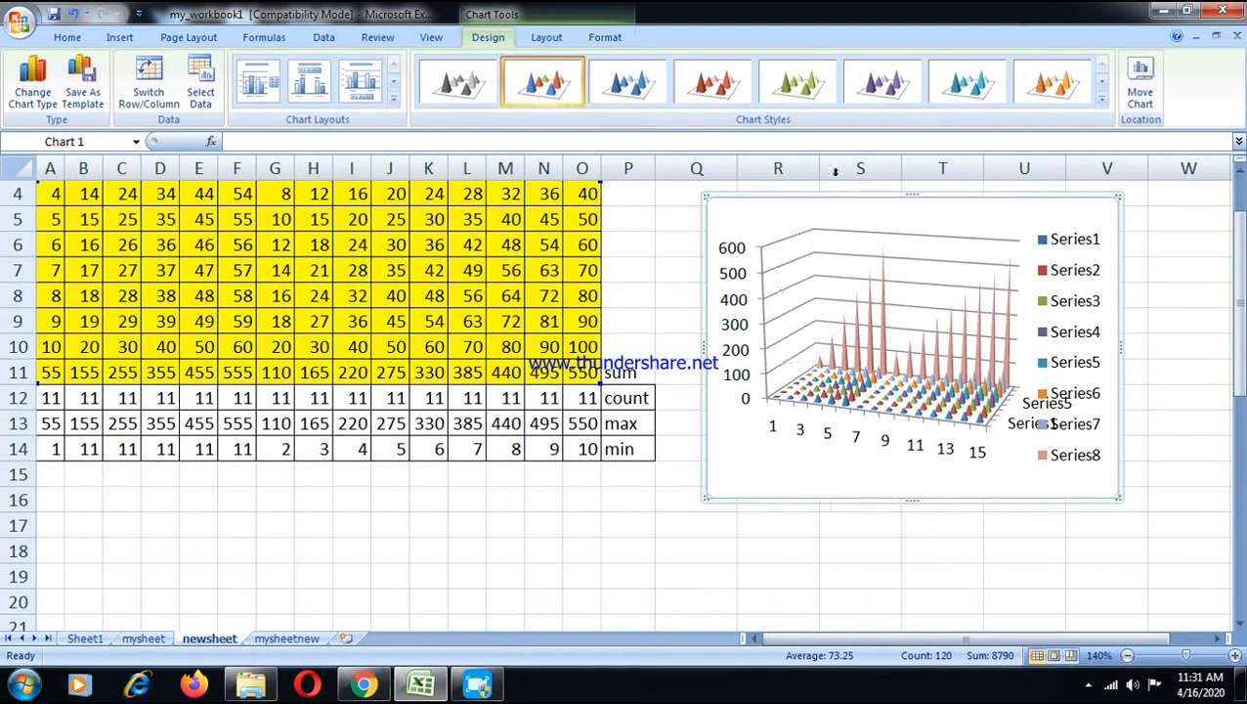
left_click(995, 101)
left_click(997, 101)
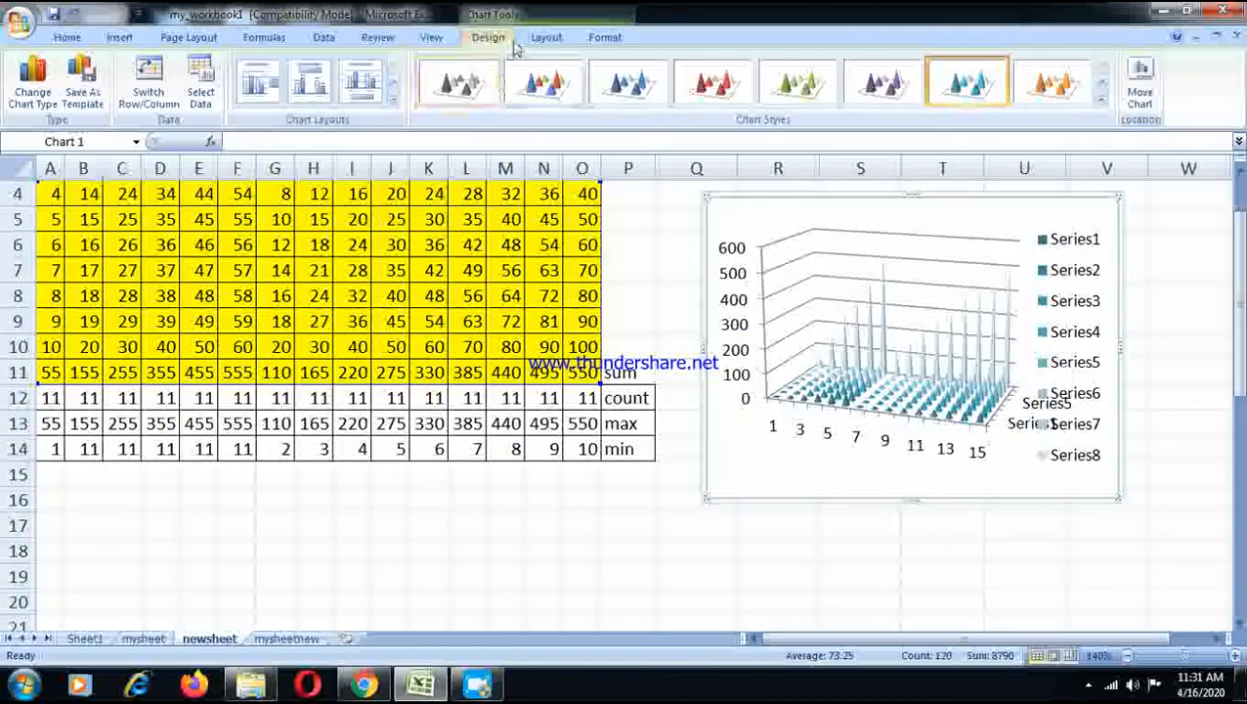
Step: Apply a chart wall option and show the chart floor with the default color fill on the pyramid chart
left_click(544, 37)
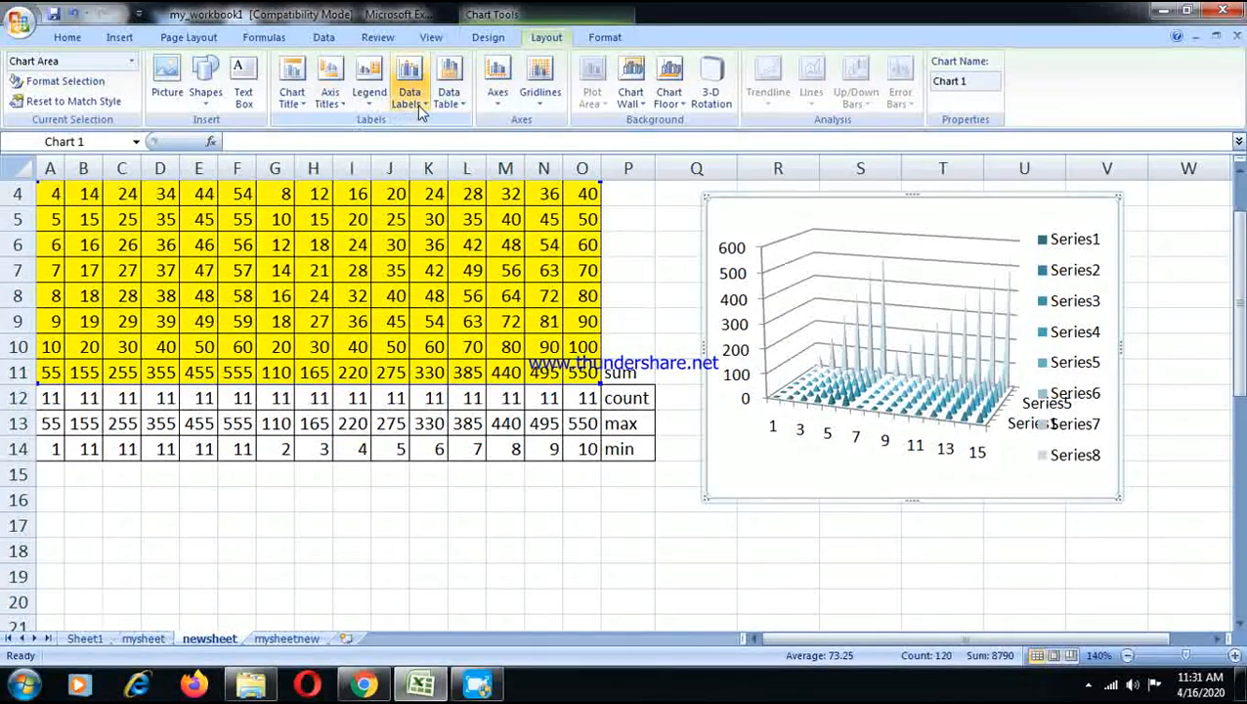
left_click(648, 106)
left_click(695, 160)
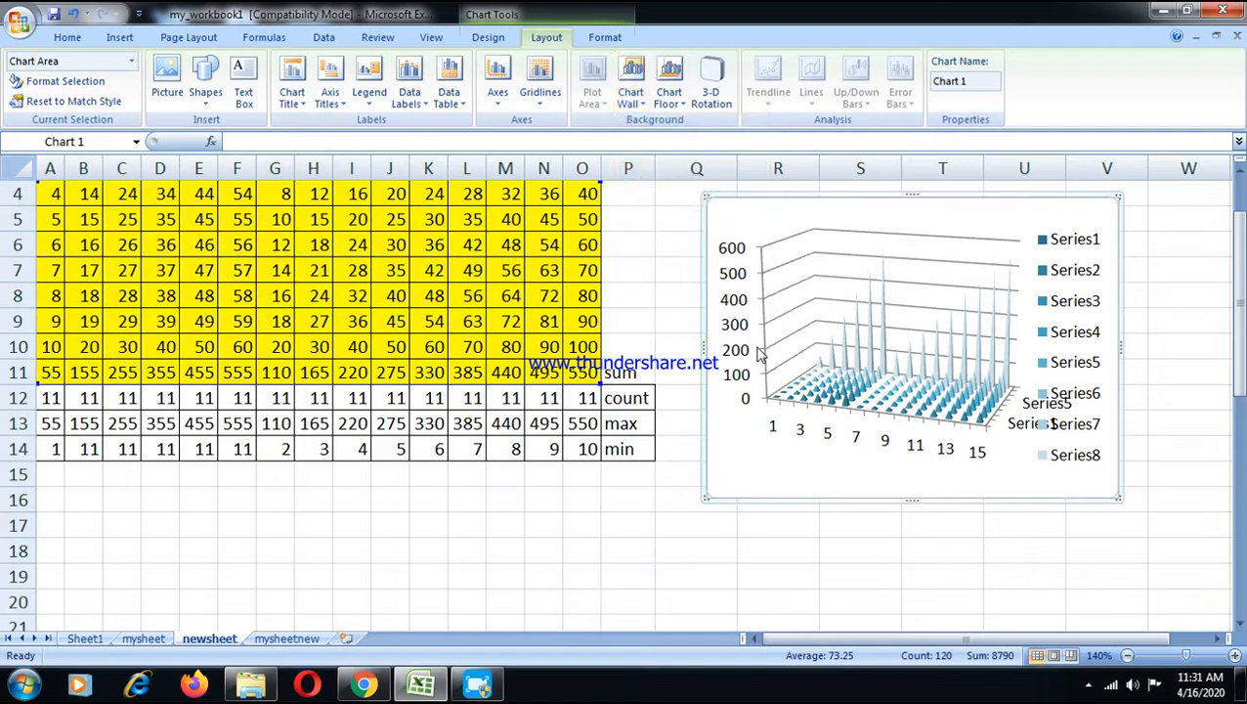
left_click(669, 98)
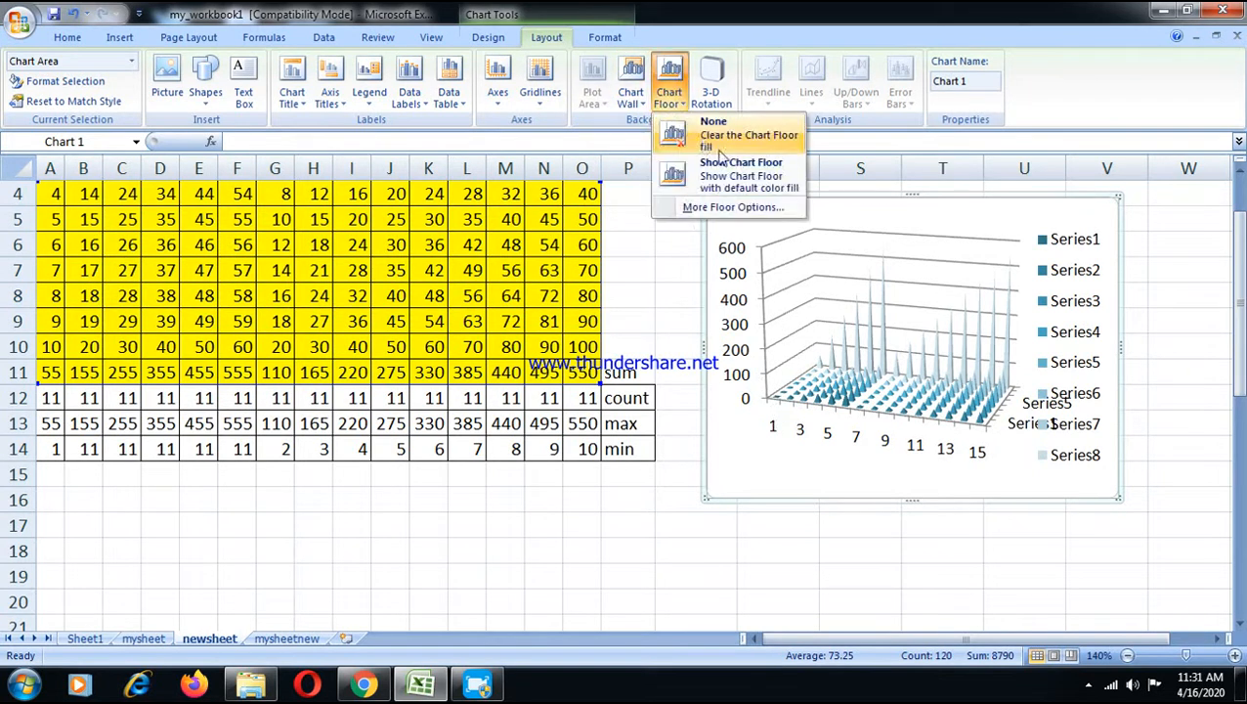
left_click(728, 179)
left_click(879, 438)
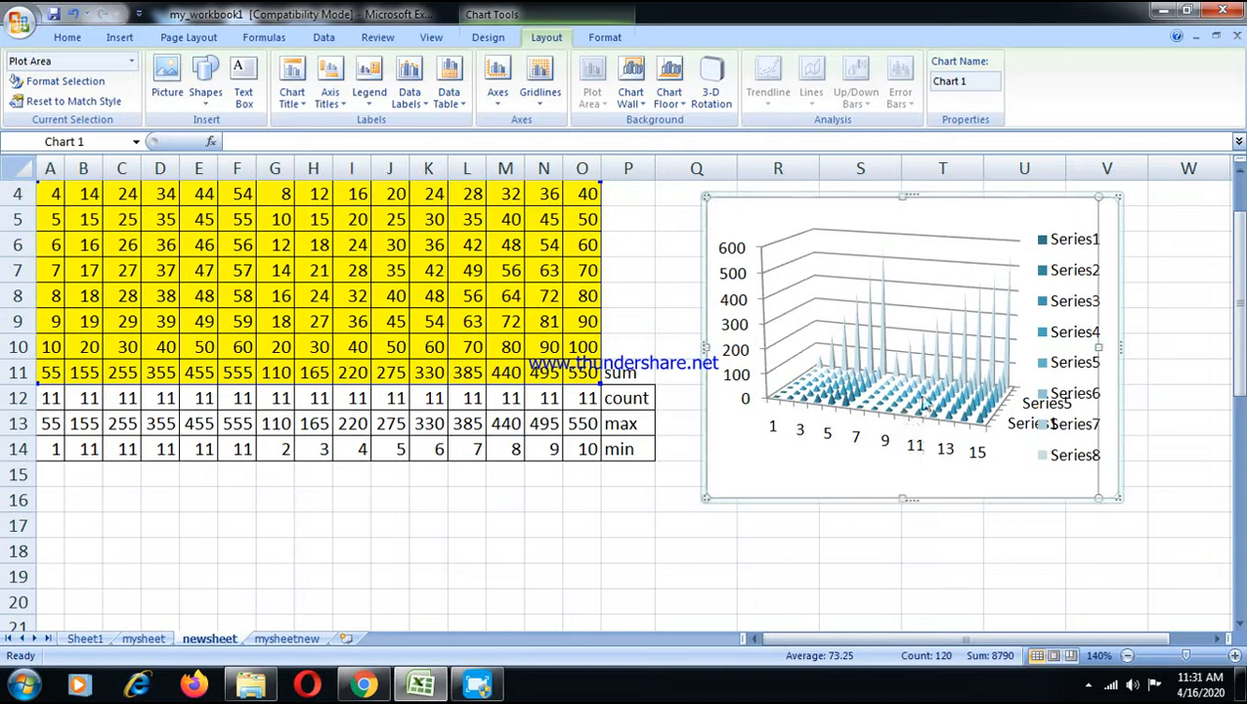
left_click(1078, 438)
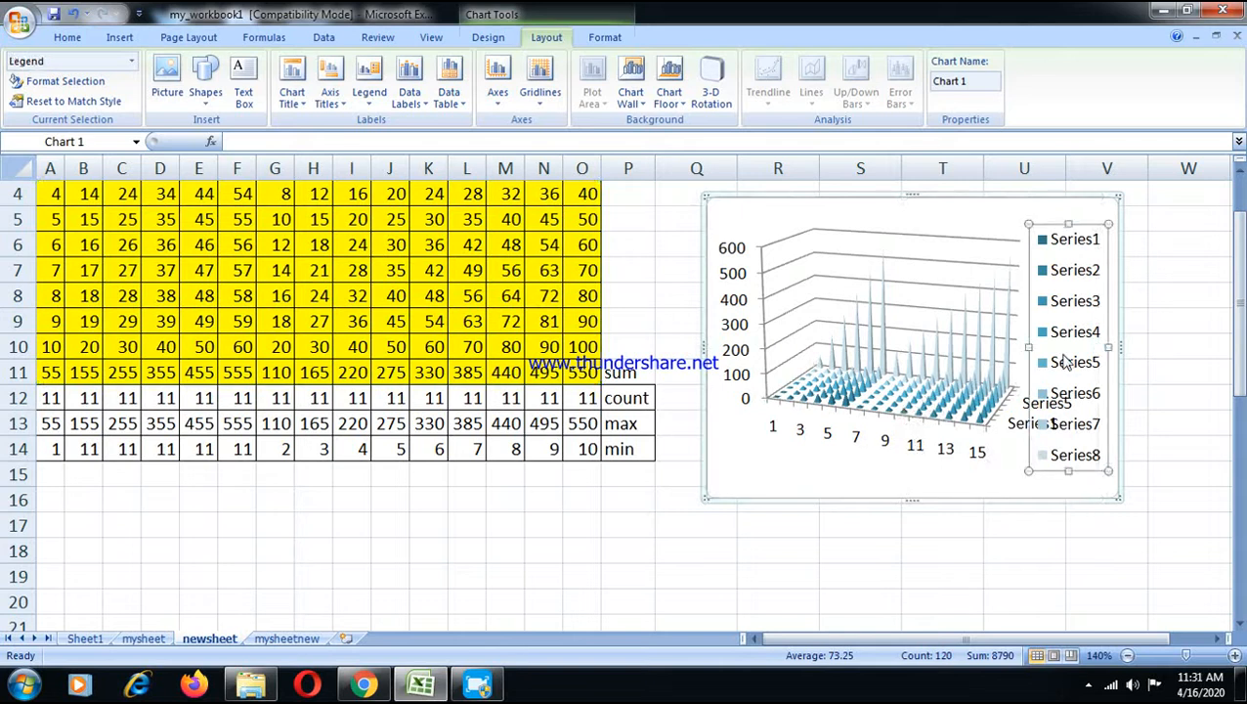
Step: Give the chart area a bottom bevel 13 pt wide and 6 pt high in its 3-D Format settings
left_click(713, 105)
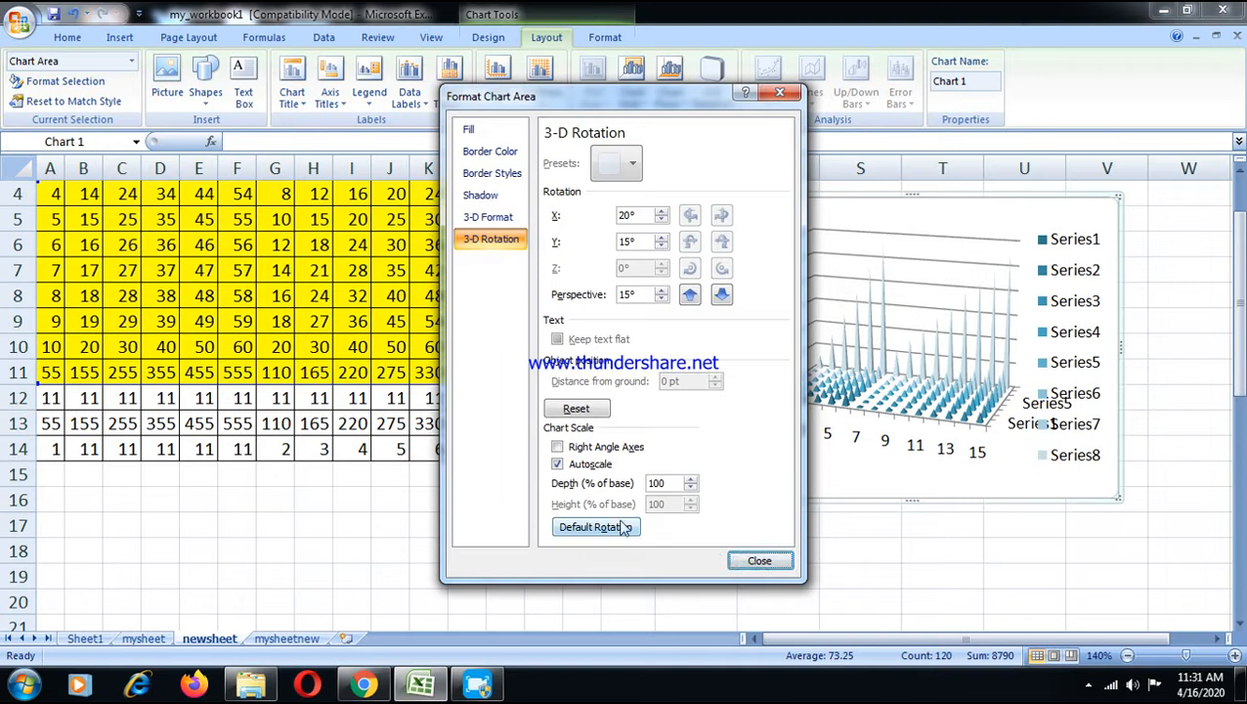
left_click(488, 218)
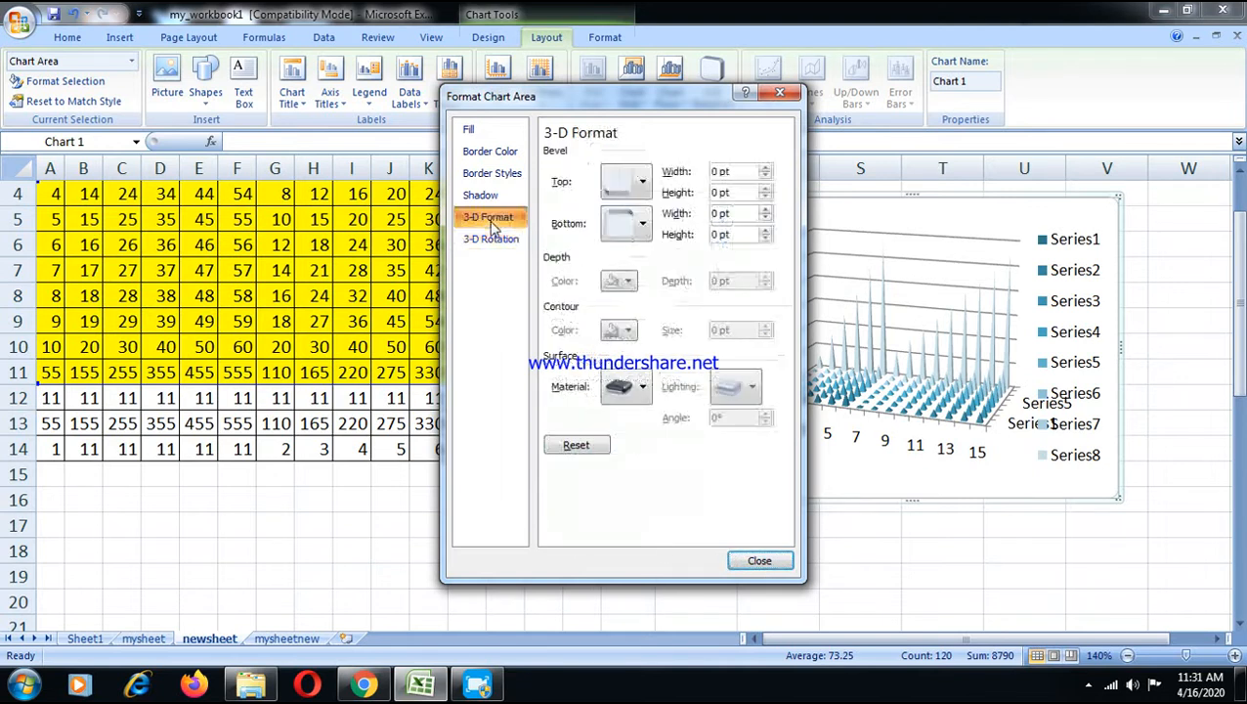
left_click(637, 225)
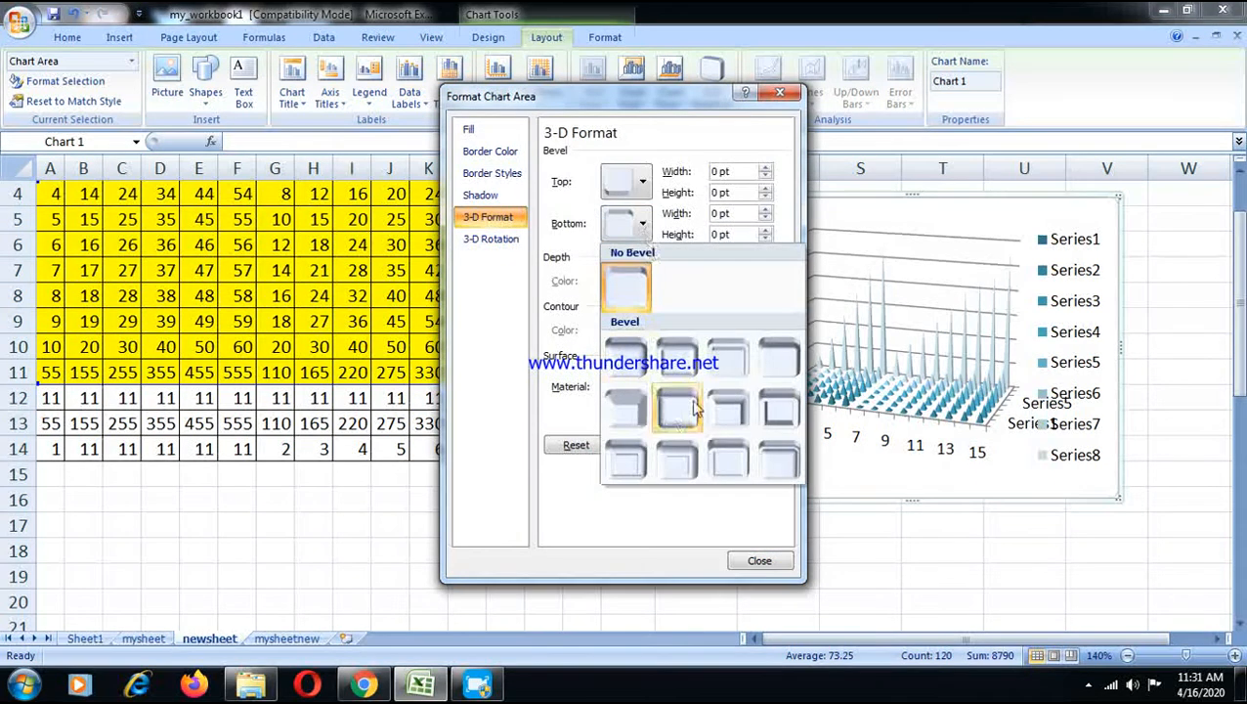
left_click(769, 367)
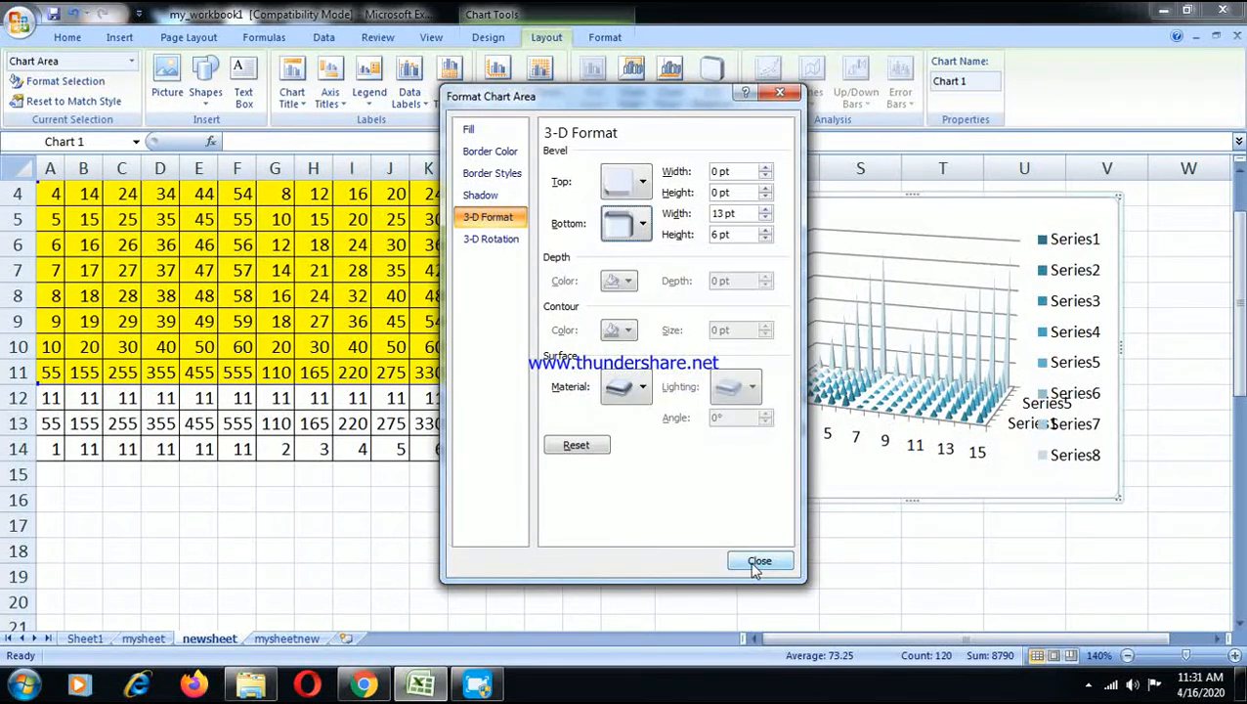
left_click(757, 565)
left_click(753, 457)
left_click(800, 455)
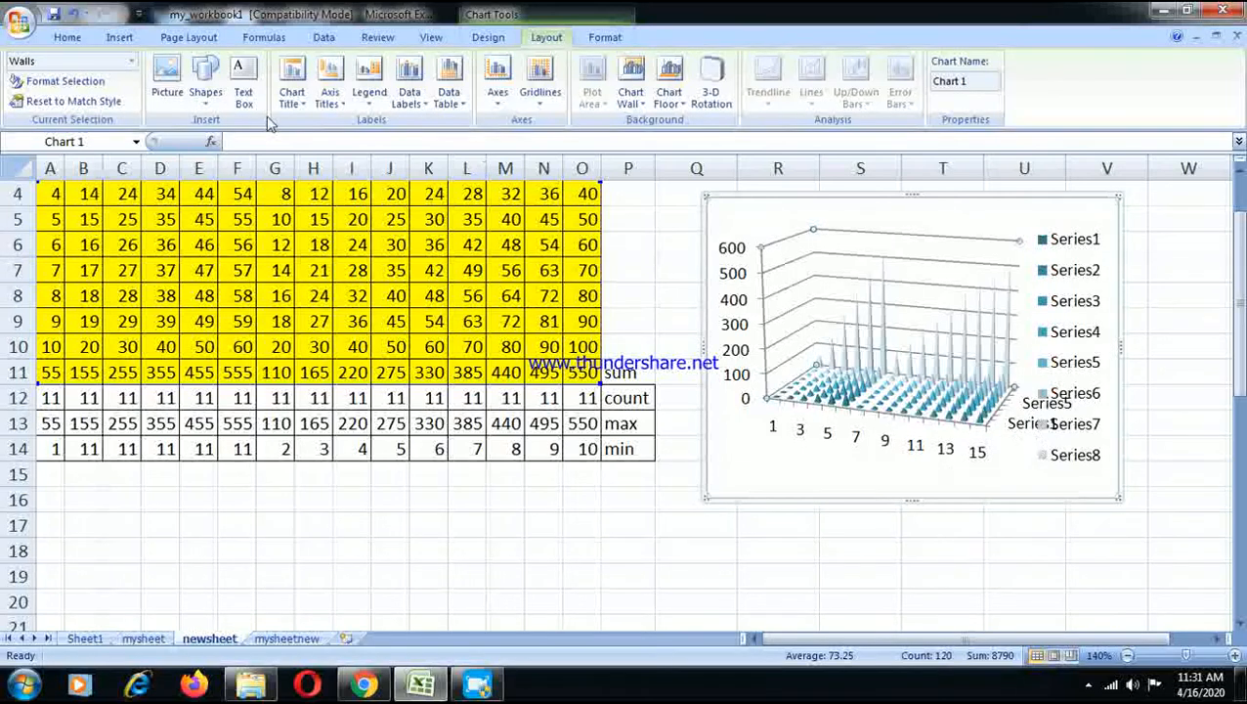
left_click(67, 37)
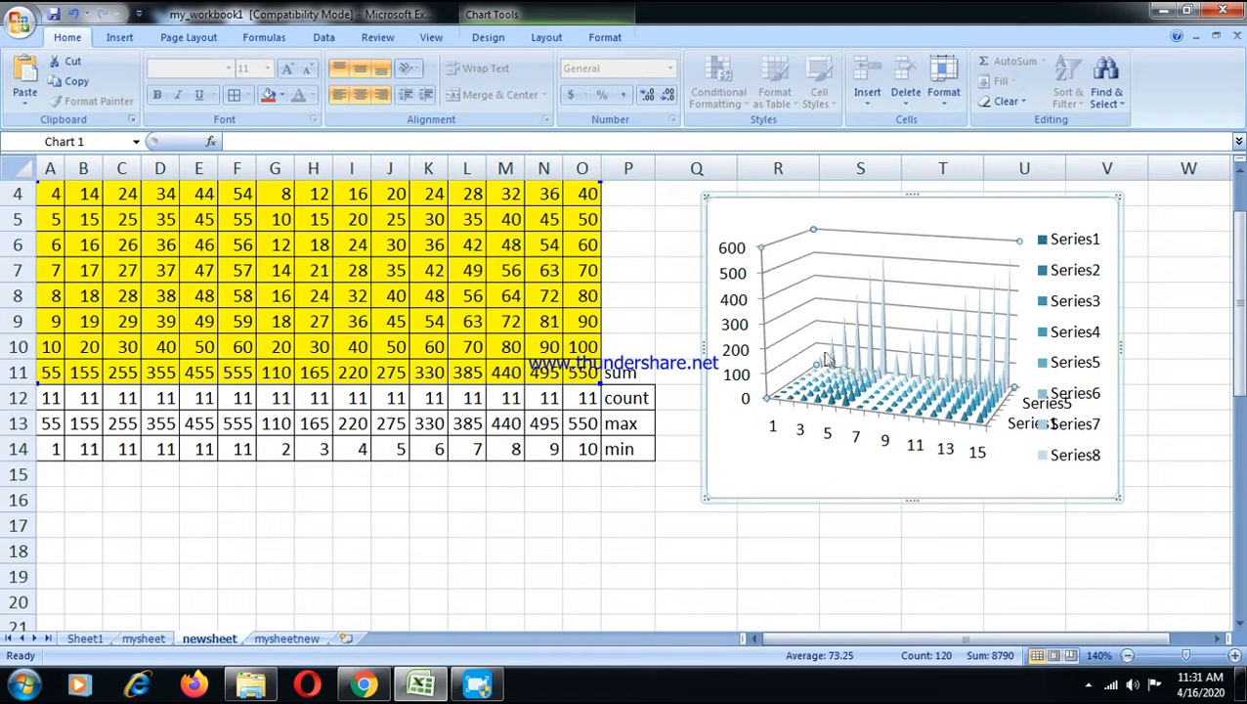
Step: On the mysheetnew sheet, enter 23, 34, 5, 665, 767 and 8678 in cells A2 to A7
left_click(287, 638)
left_click(46, 199)
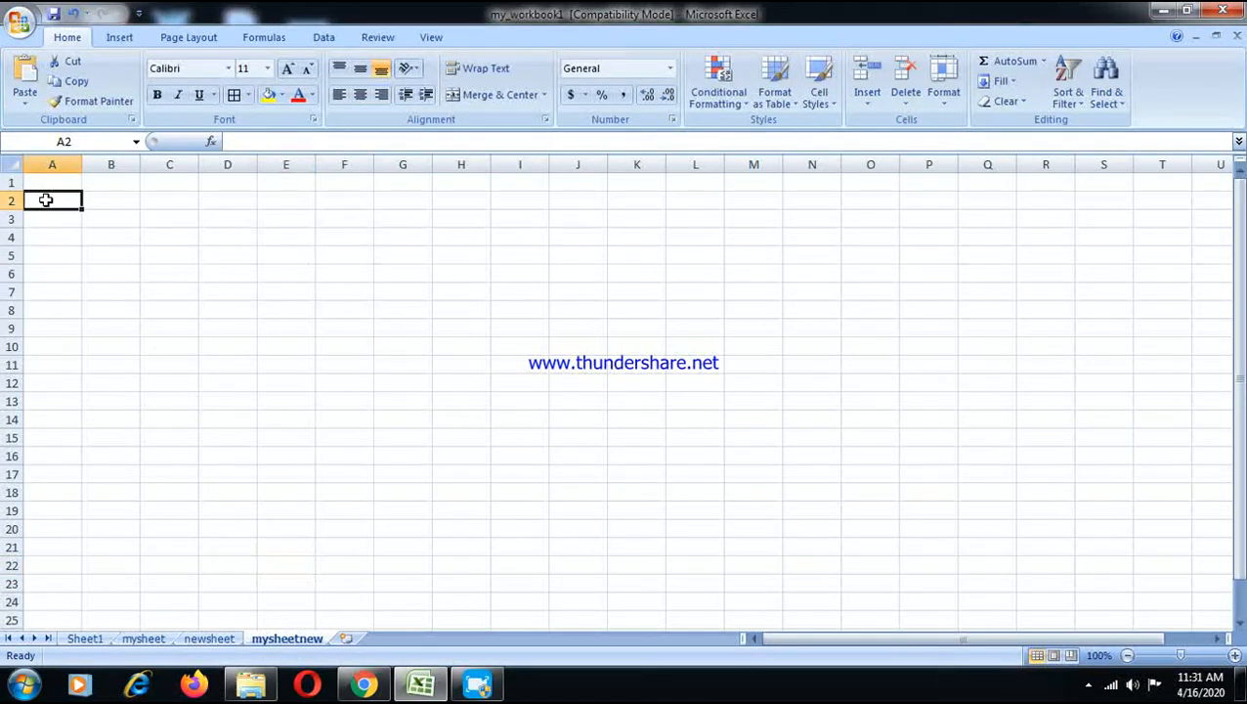
type("2")
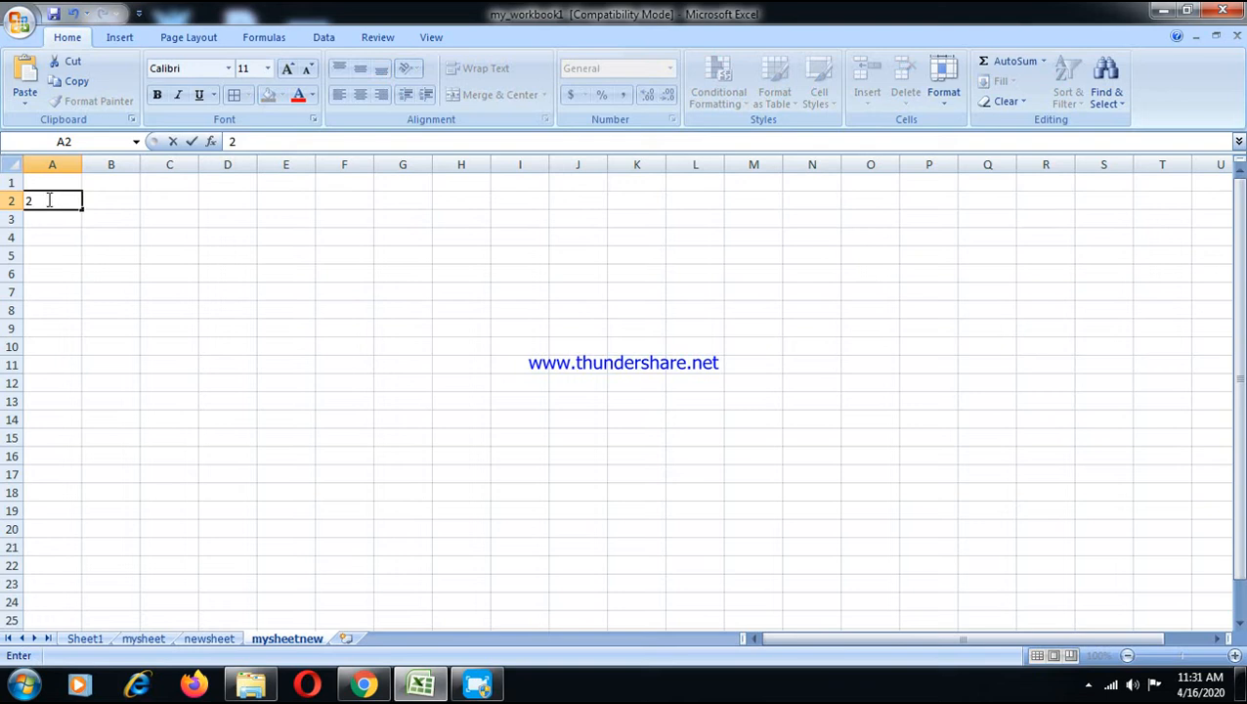
type("3")
key("Return")
type("34")
key("Return")
type("5")
key("Return")
type("665")
key("Return")
type("767")
key("Return")
type("8678")
key("Return")
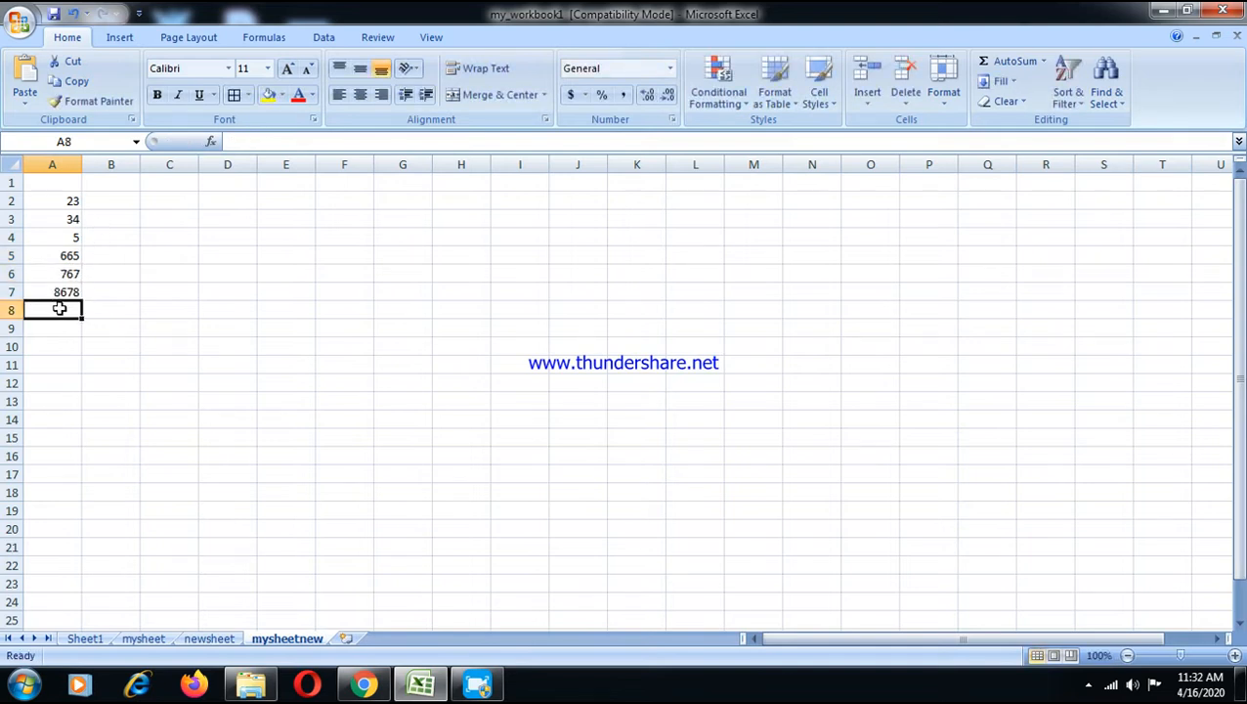
Step: Enter =sum in cell A8 and zoom the worksheet to 150%
type("=sum")
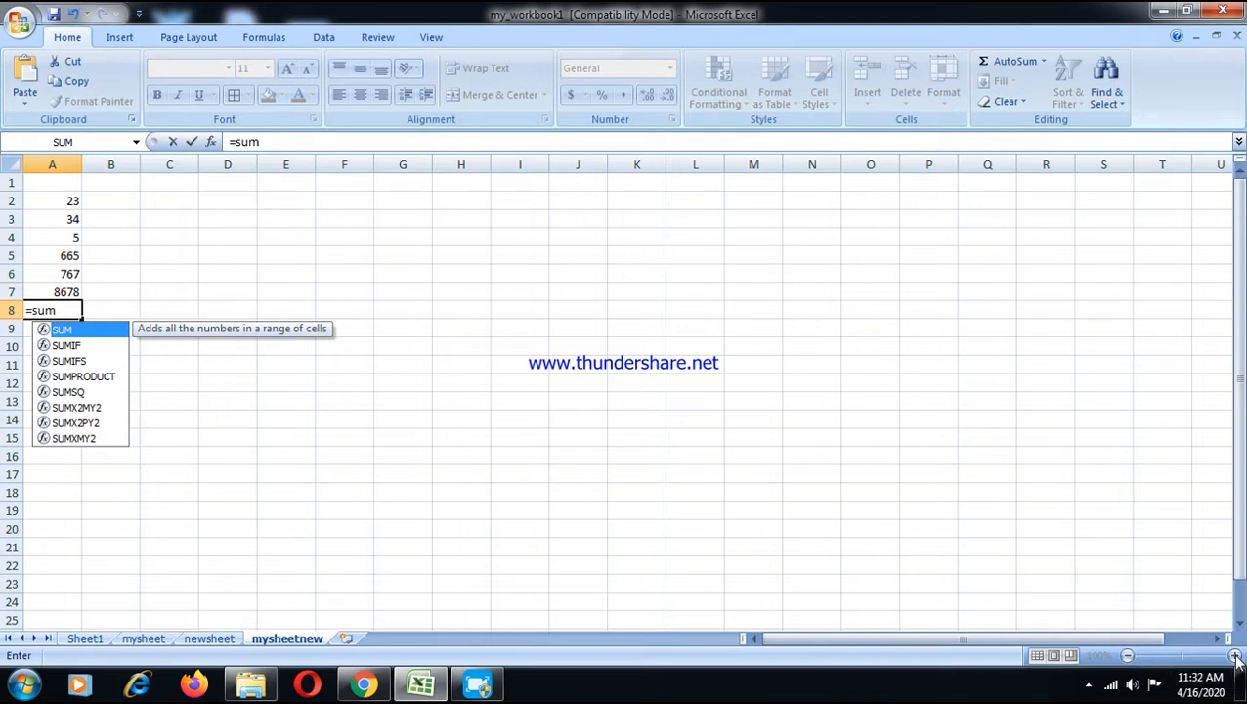
left_click(829, 543)
left_click(1236, 657)
left_click(1237, 656)
left_click(1236, 657)
left_click(1236, 657)
left_click(1236, 656)
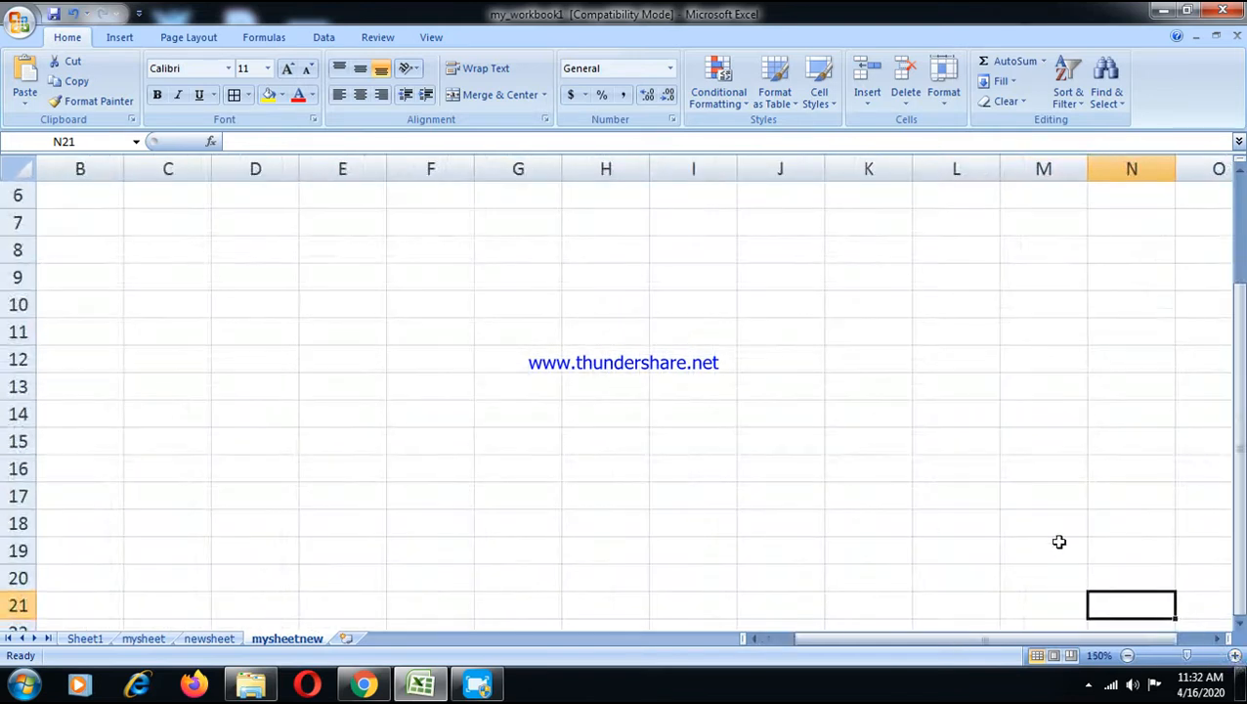
left_click_drag(1238, 365, 1237, 279)
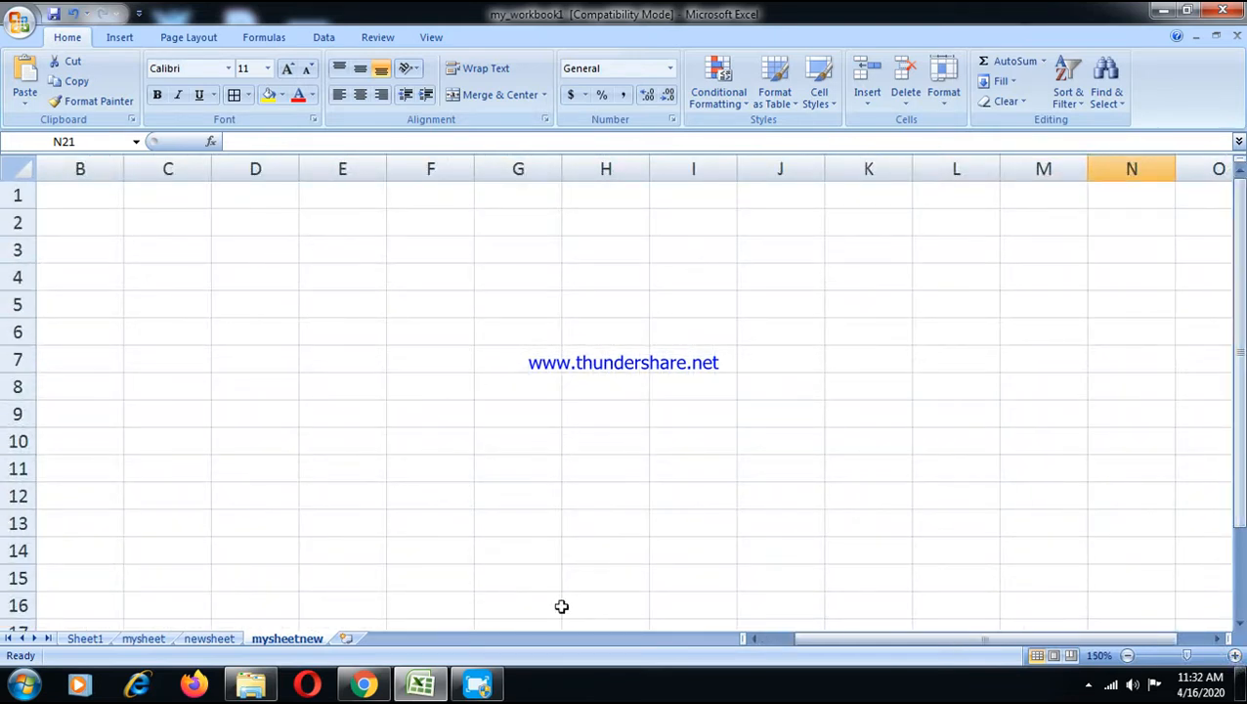
left_click_drag(857, 639, 675, 631)
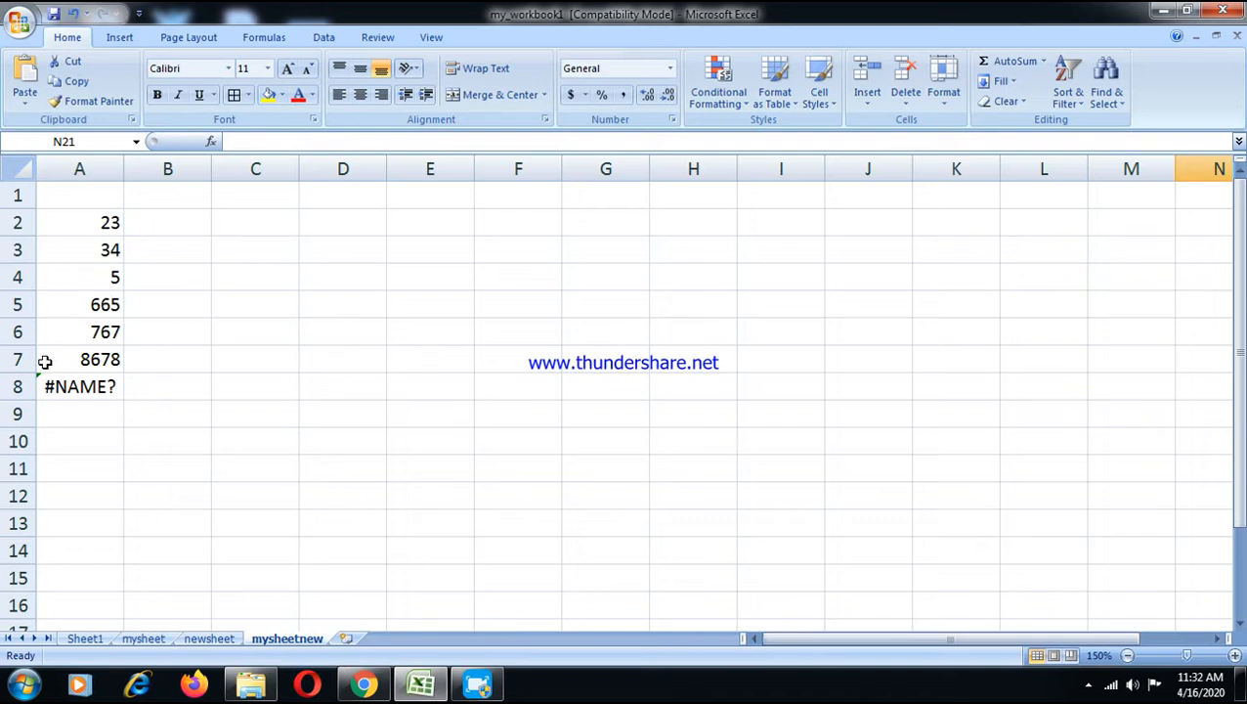
Step: Total the column in cell A8 with the formula =sum(a2:a7) and select that cell to review it
left_click(72, 386)
type("=")
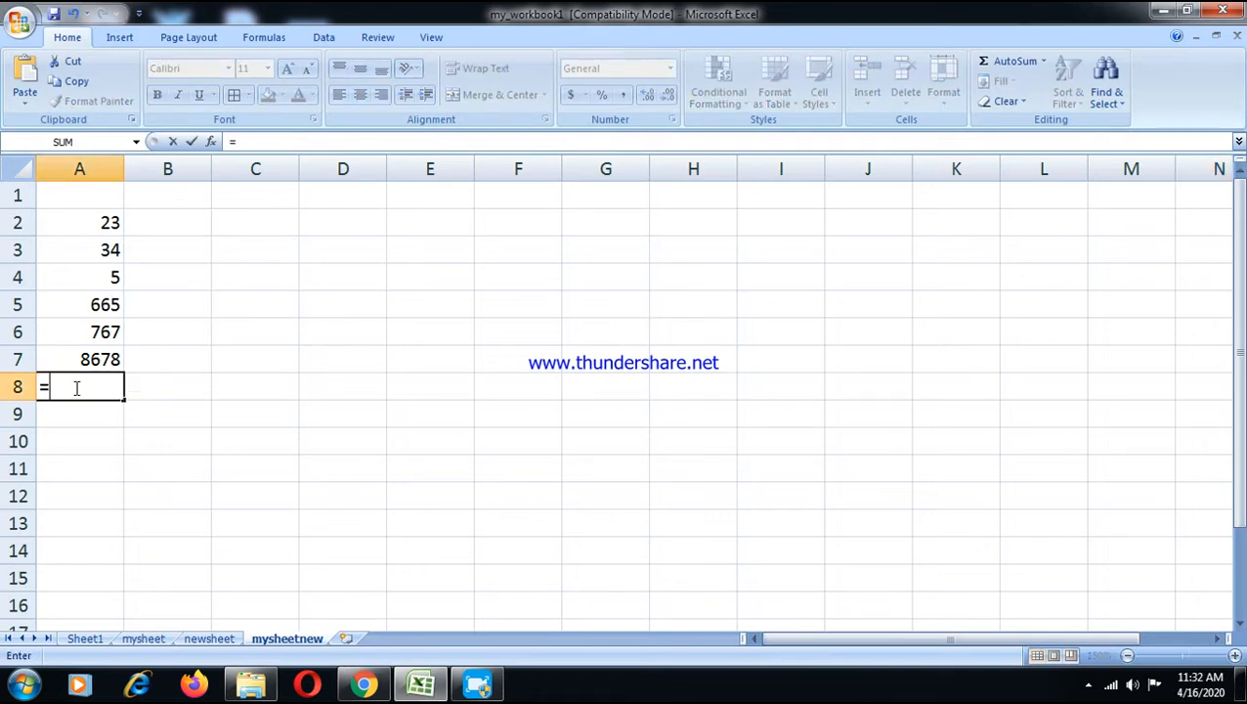
type("sum")
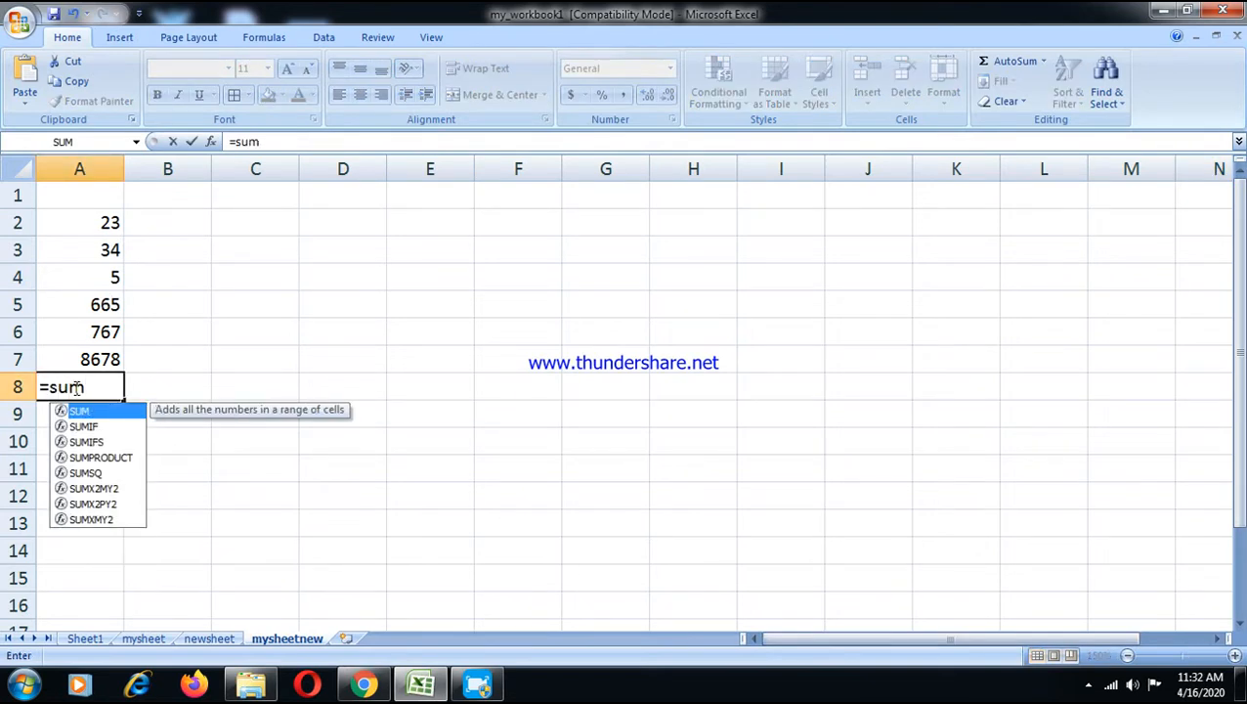
type("(")
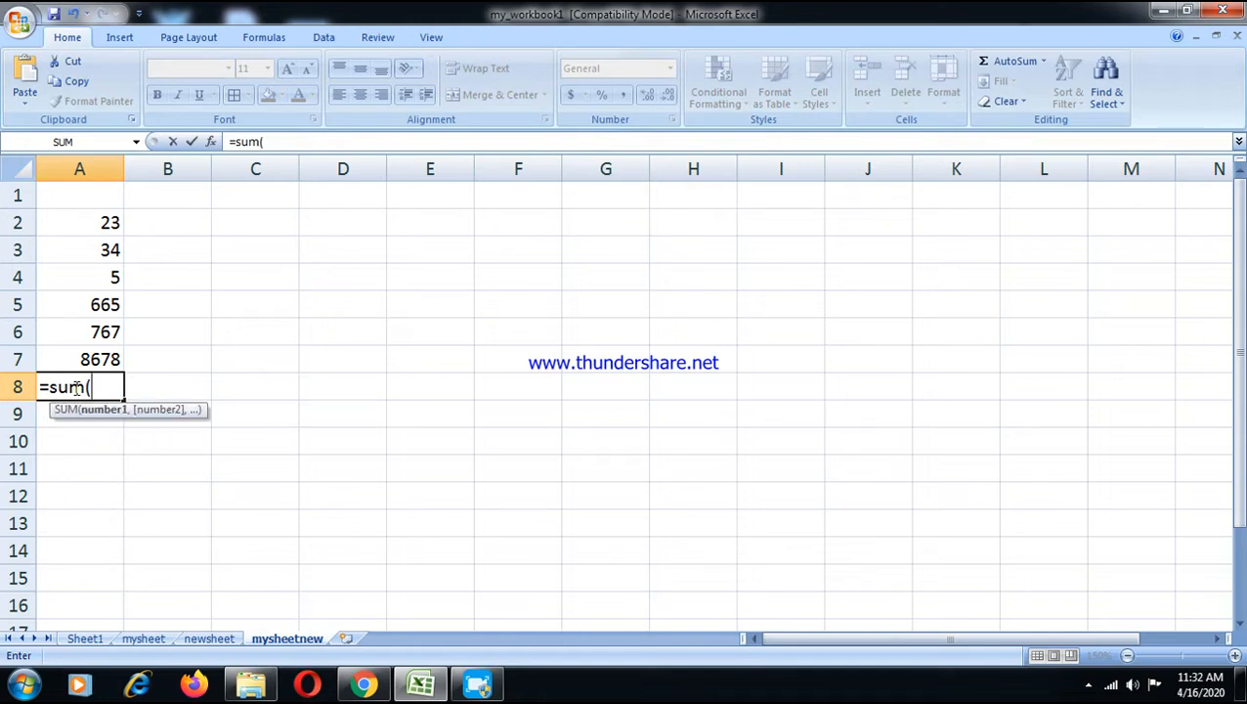
type("a2")
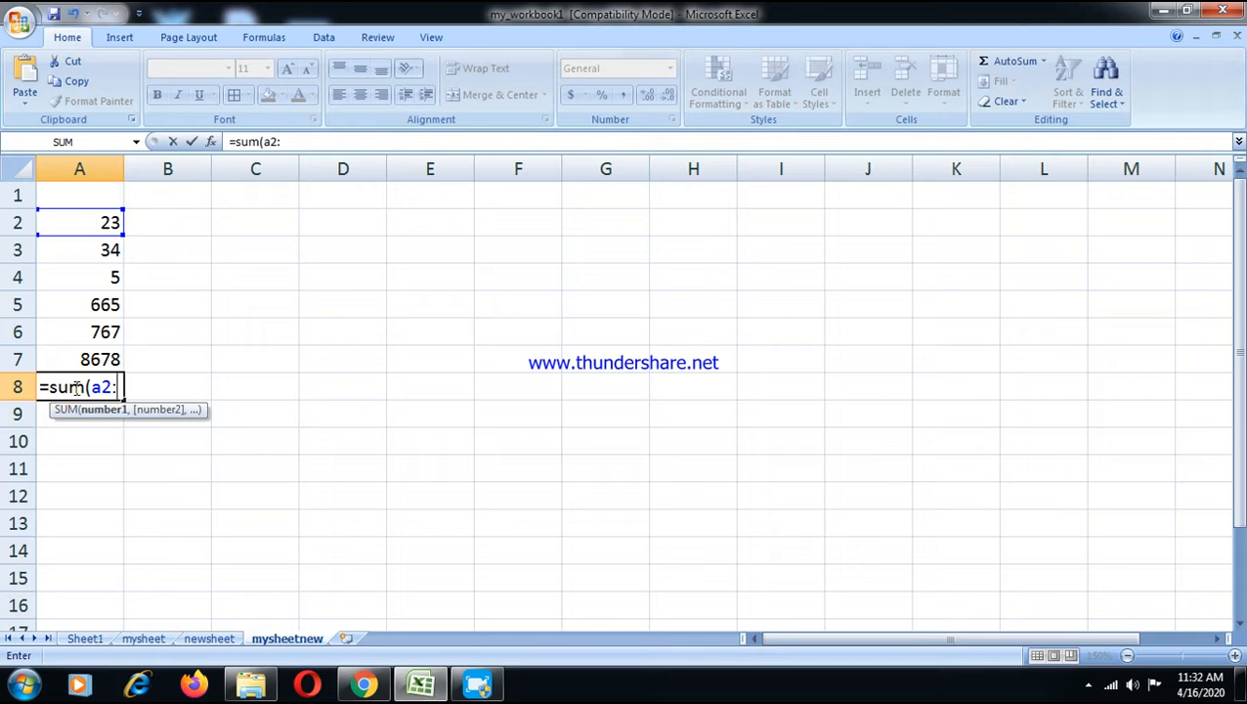
type(":a")
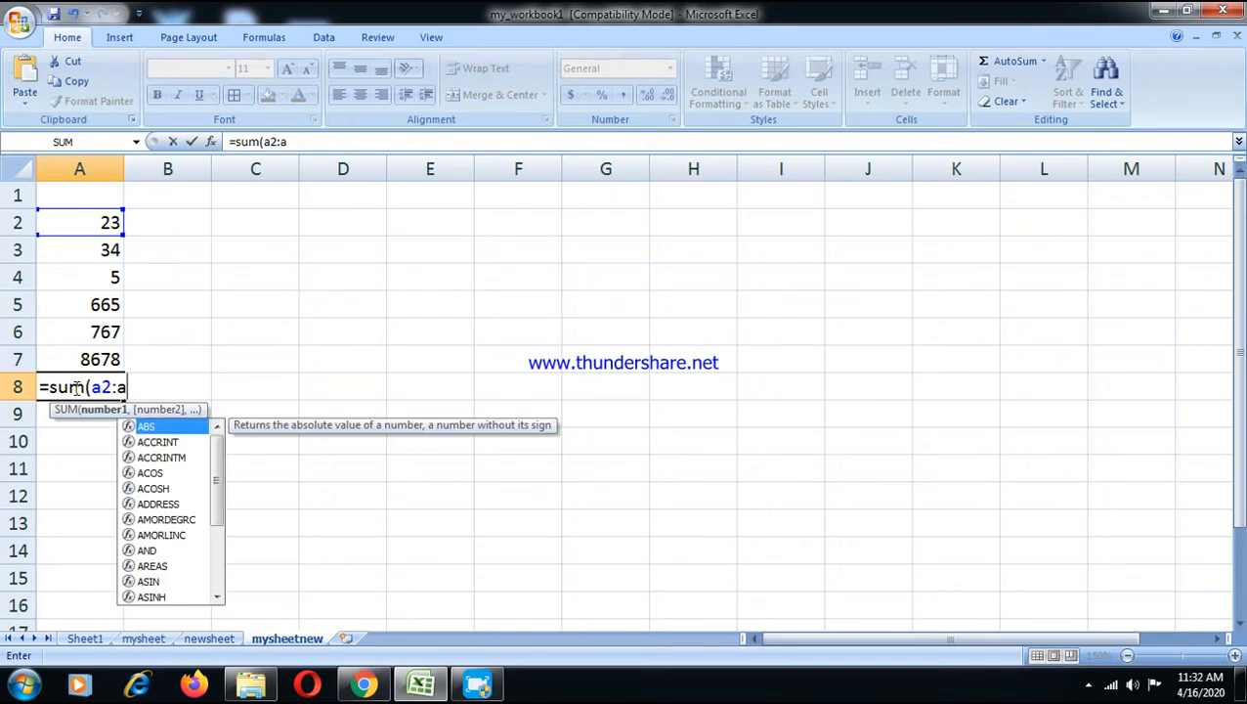
type("7)")
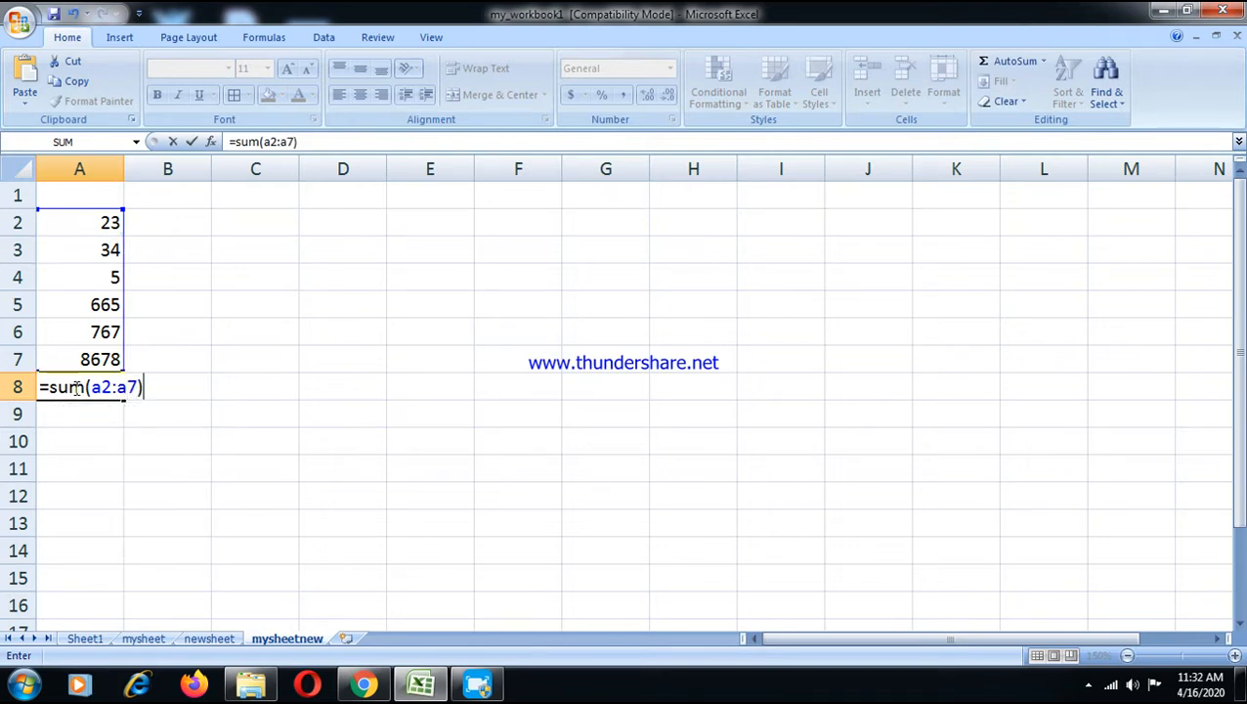
key("Return")
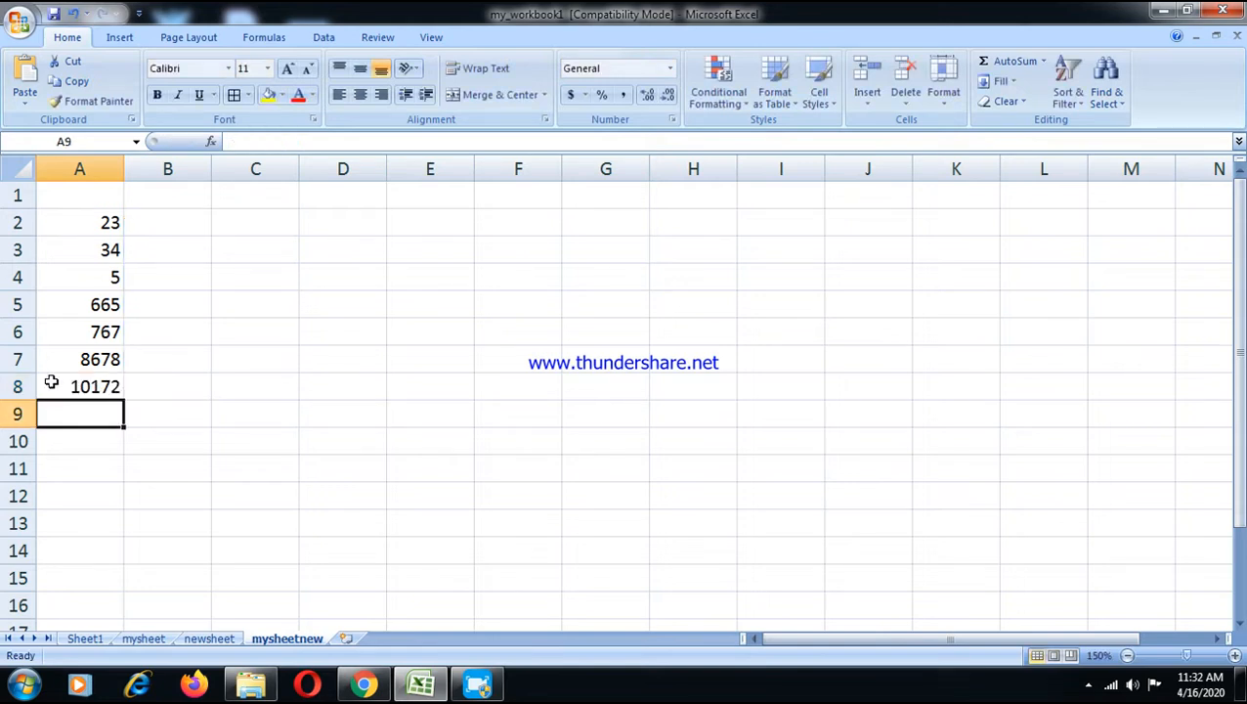
left_click(60, 388)
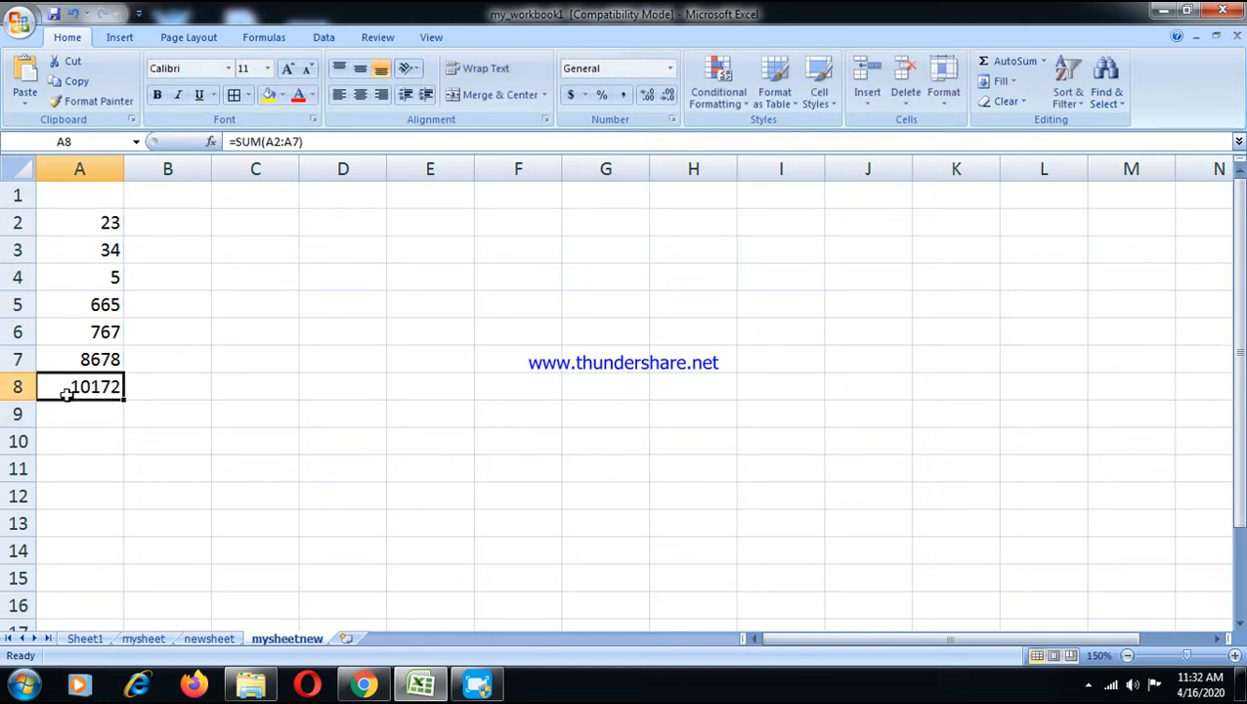
Step: Change the value in cell A4 to 500
left_click(79, 276)
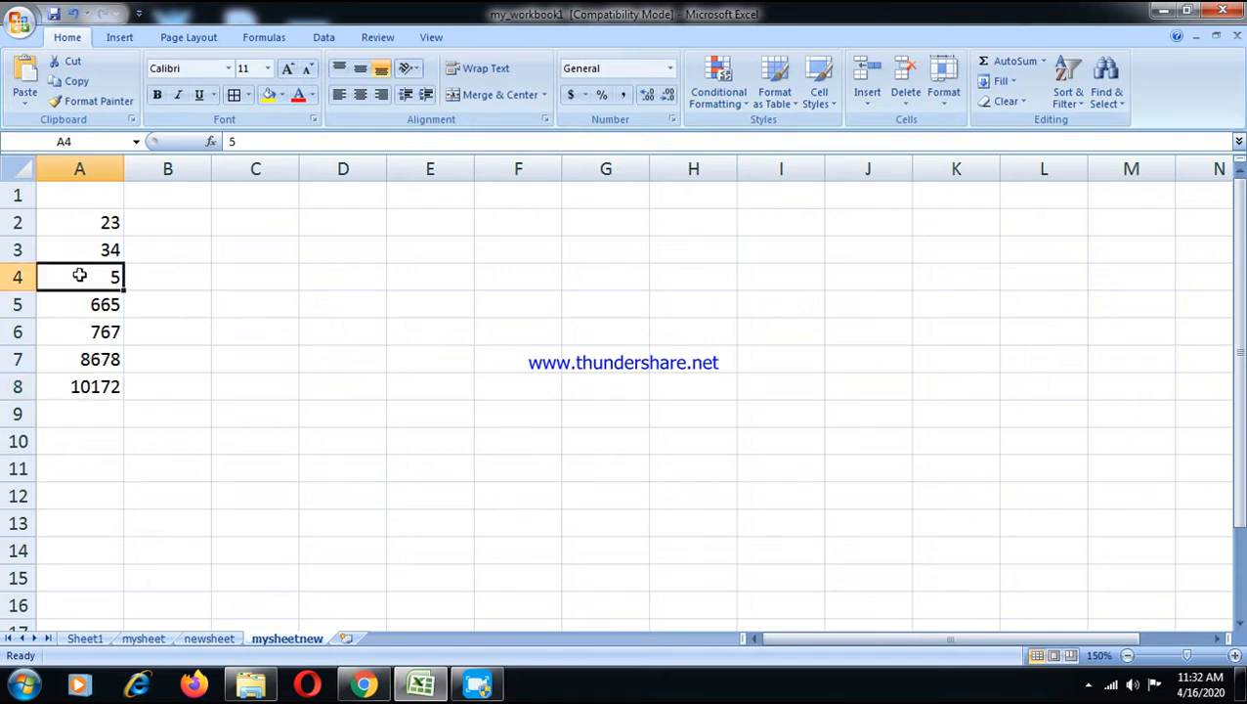
type("0")
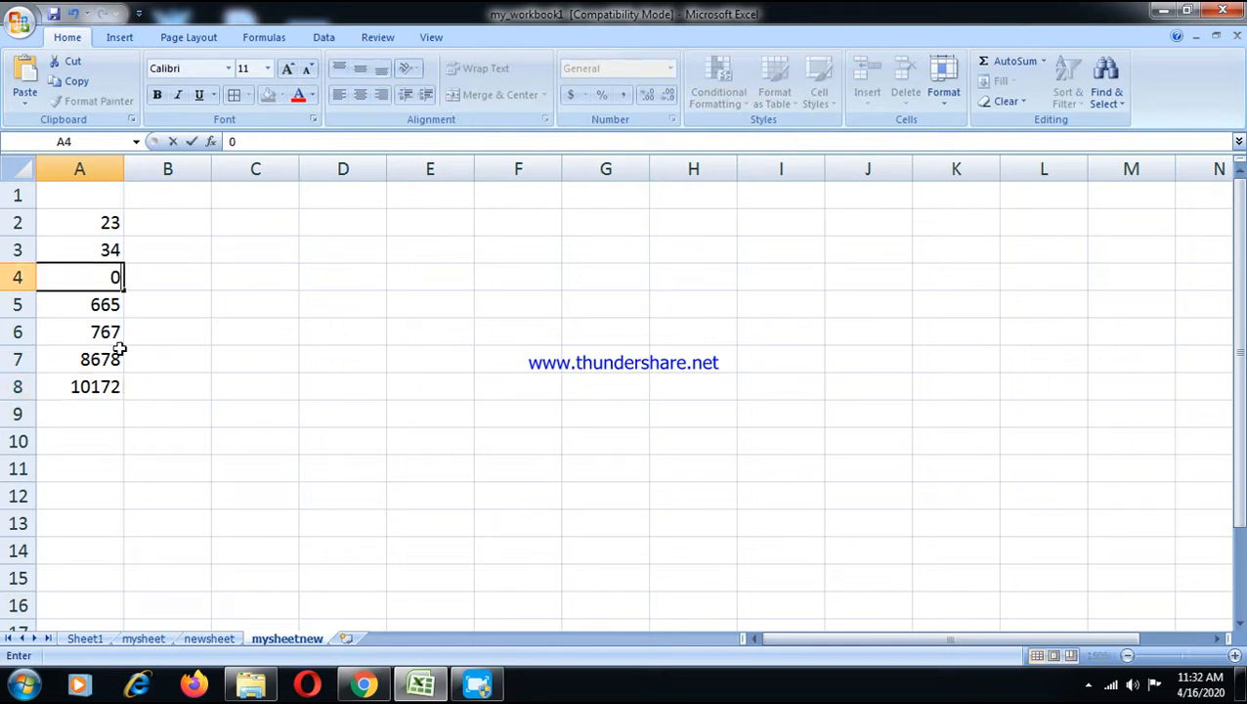
type("500")
key("Return")
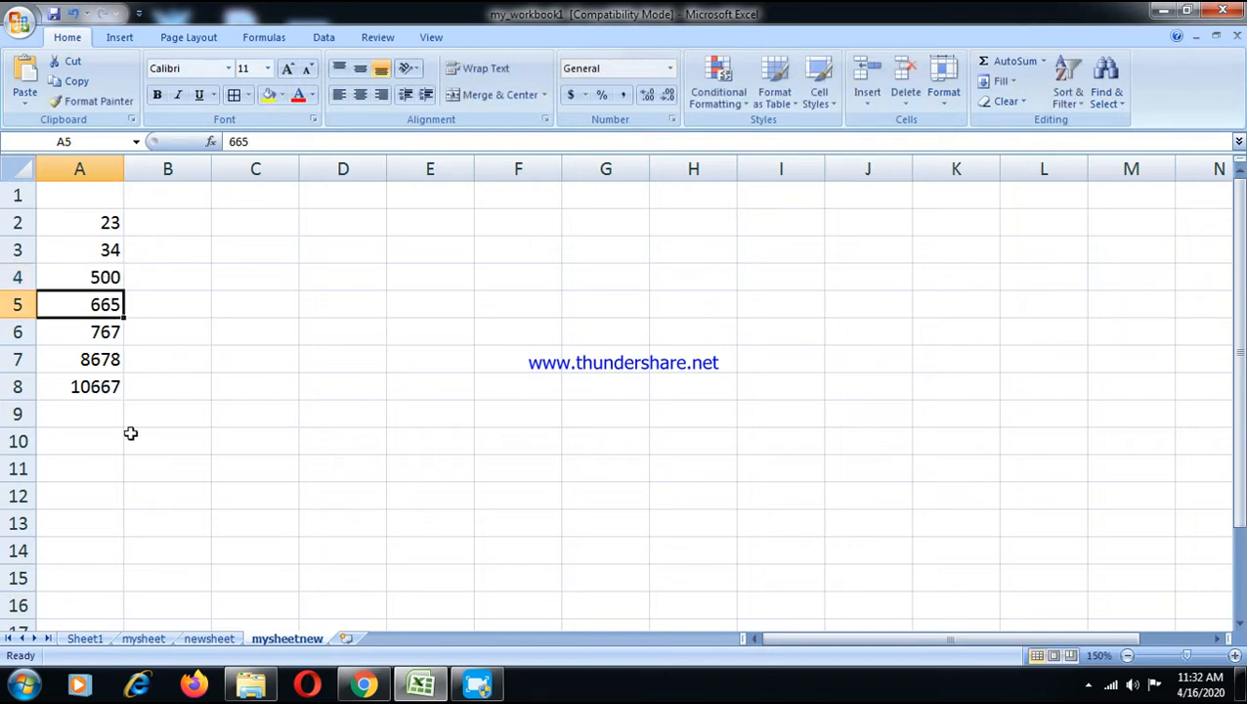
Step: Add the same six cells individually in cell B2 with the formula =a2+a3+a4+a5+a6+a7
left_click(196, 224)
type("=")
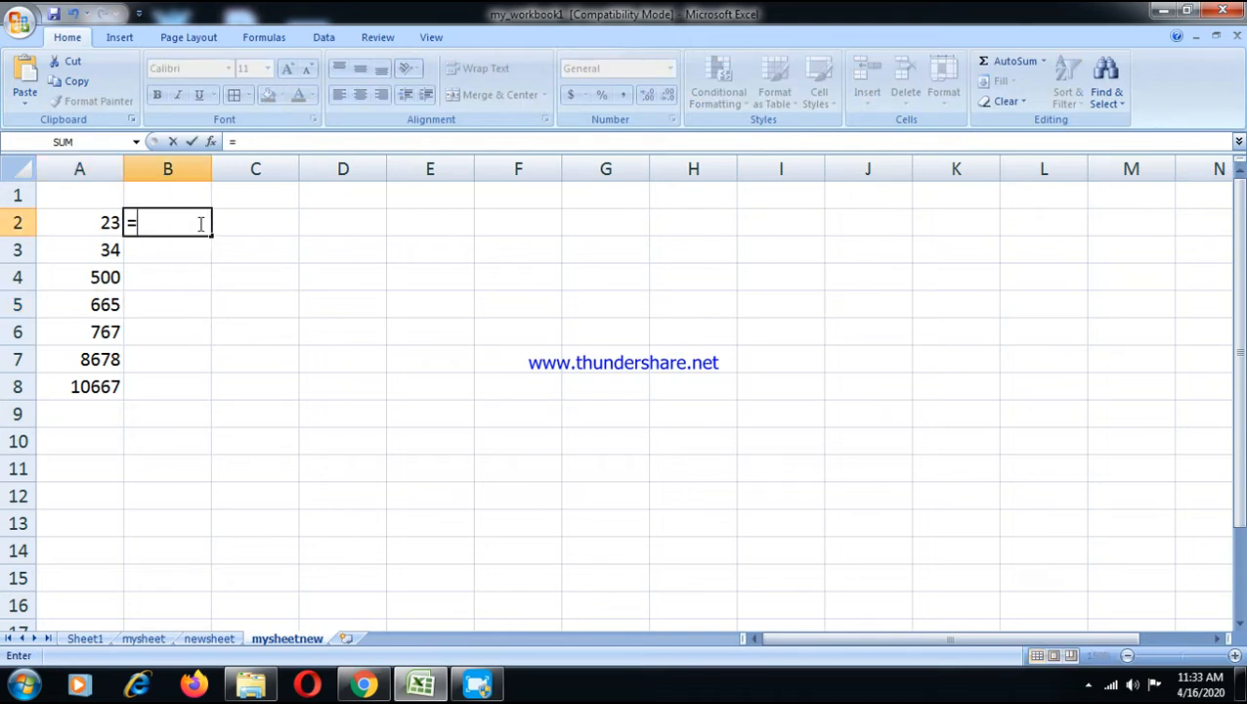
type("a")
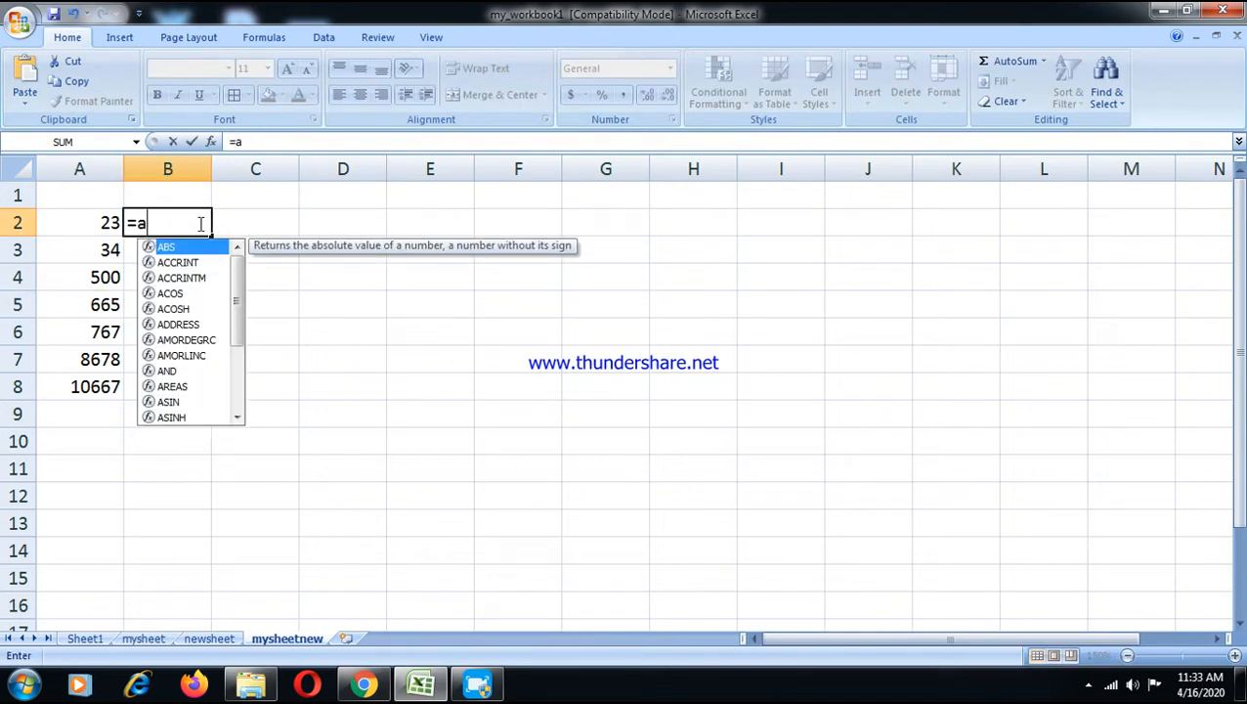
type("2+a")
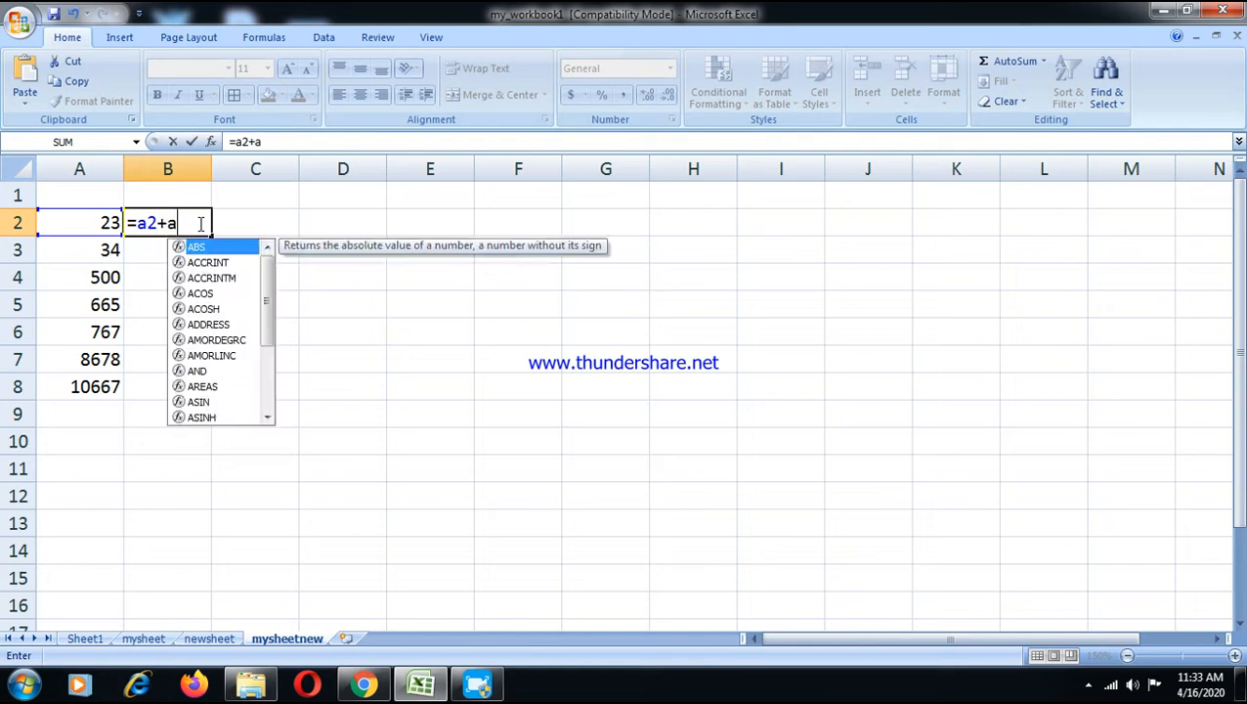
type("3+a4+a5+a")
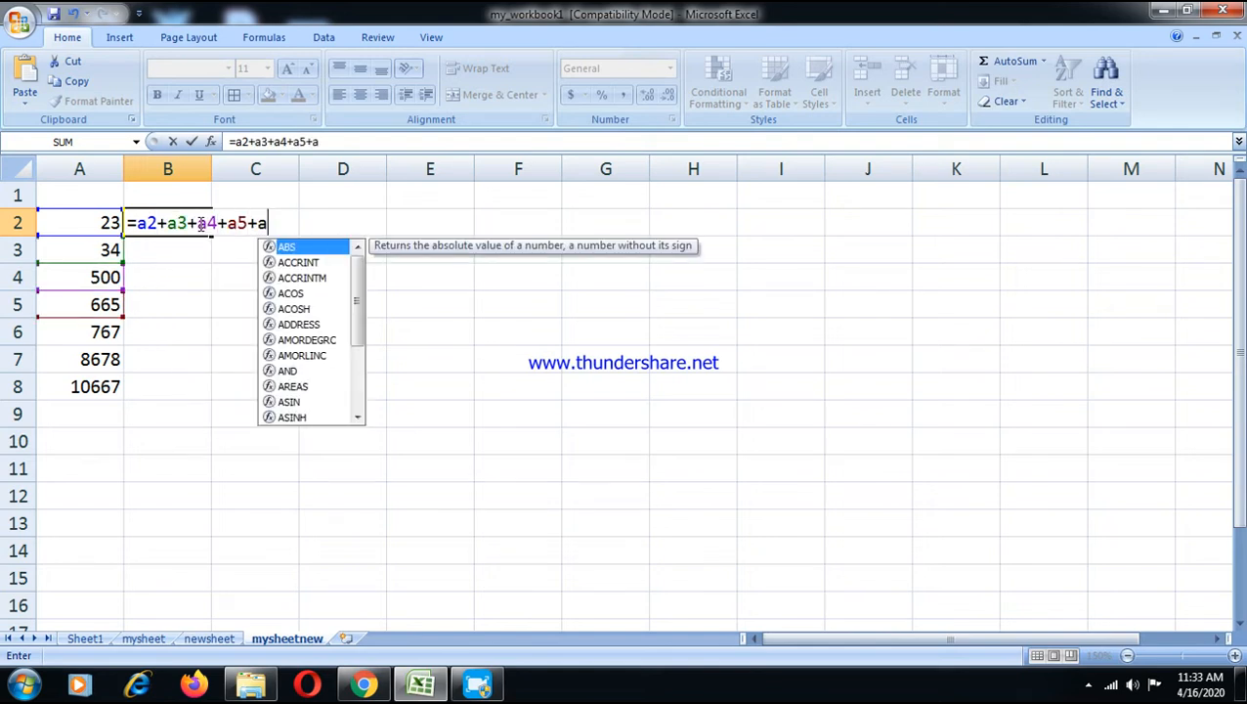
type("6+a7")
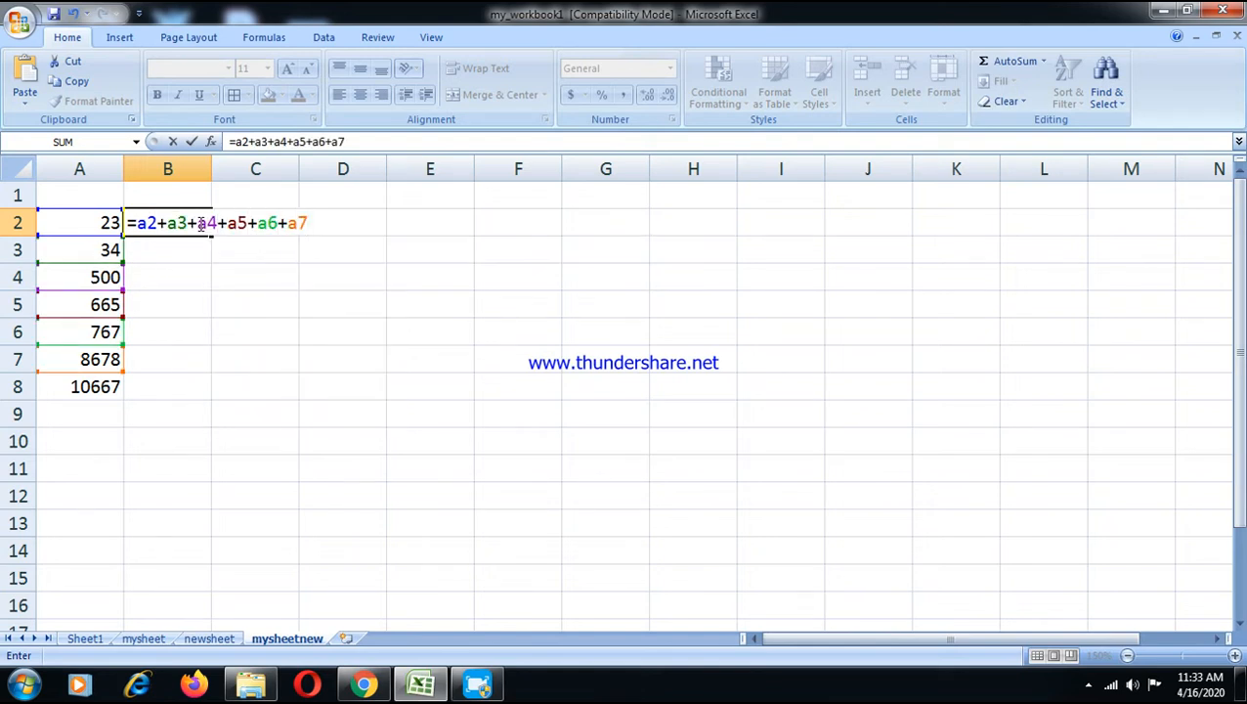
key("Return")
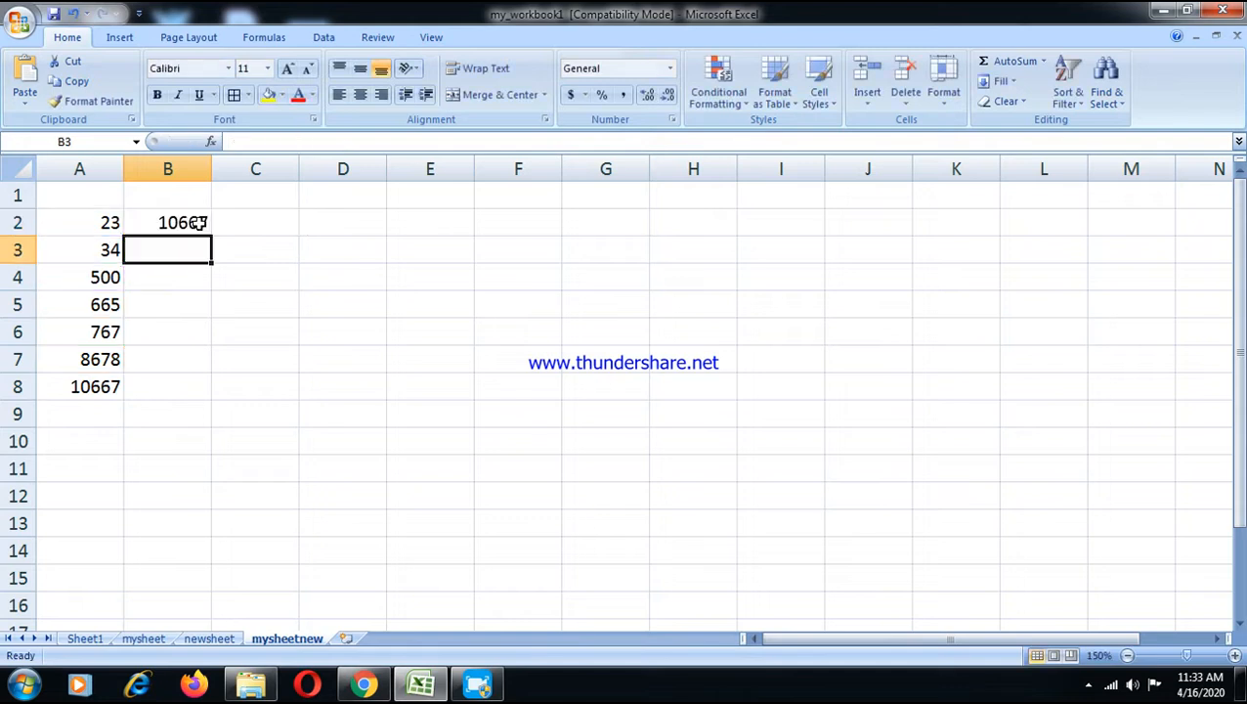
Step: Inspect the cell-by-cell addition formula in B2 and the SUM formula in A8
left_click(147, 224)
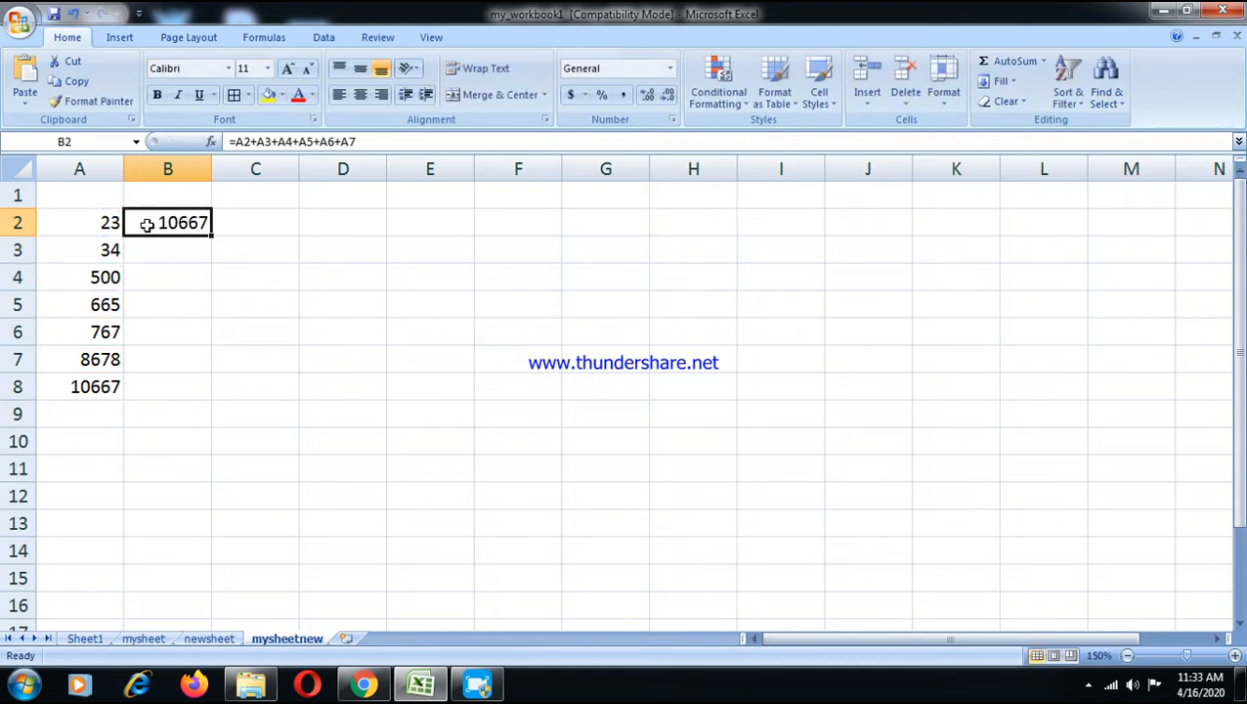
left_click(385, 144)
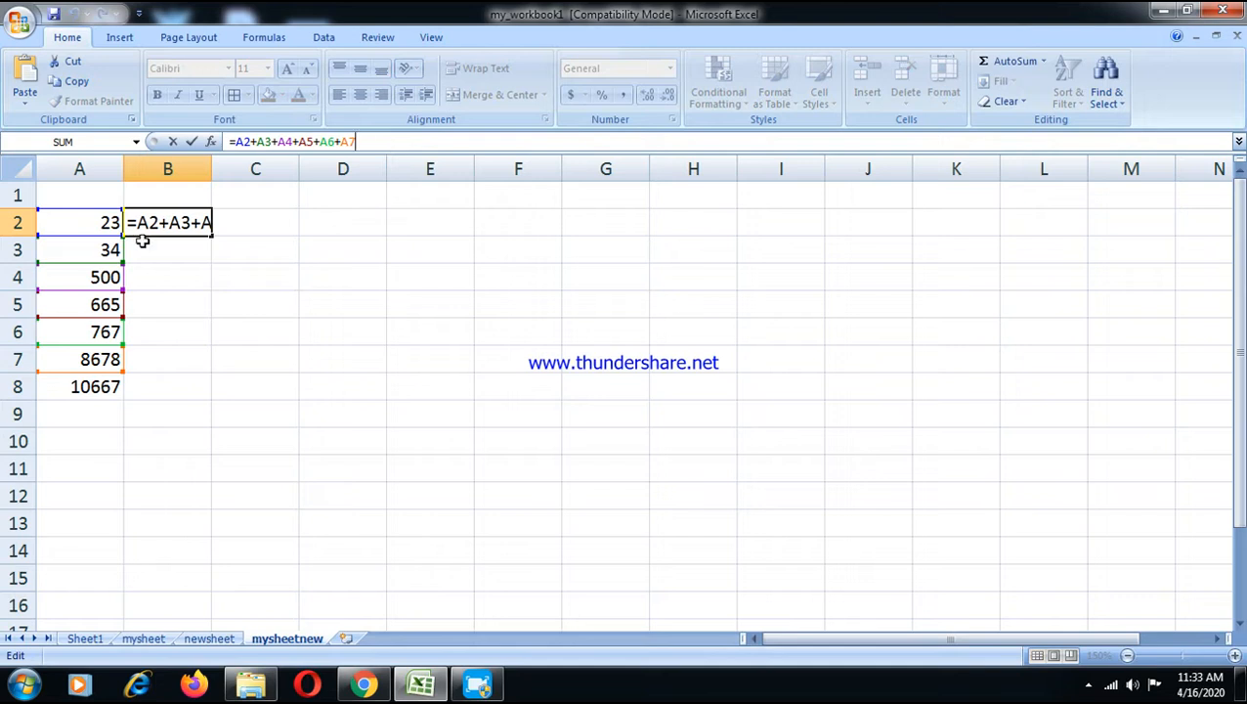
left_click(71, 382)
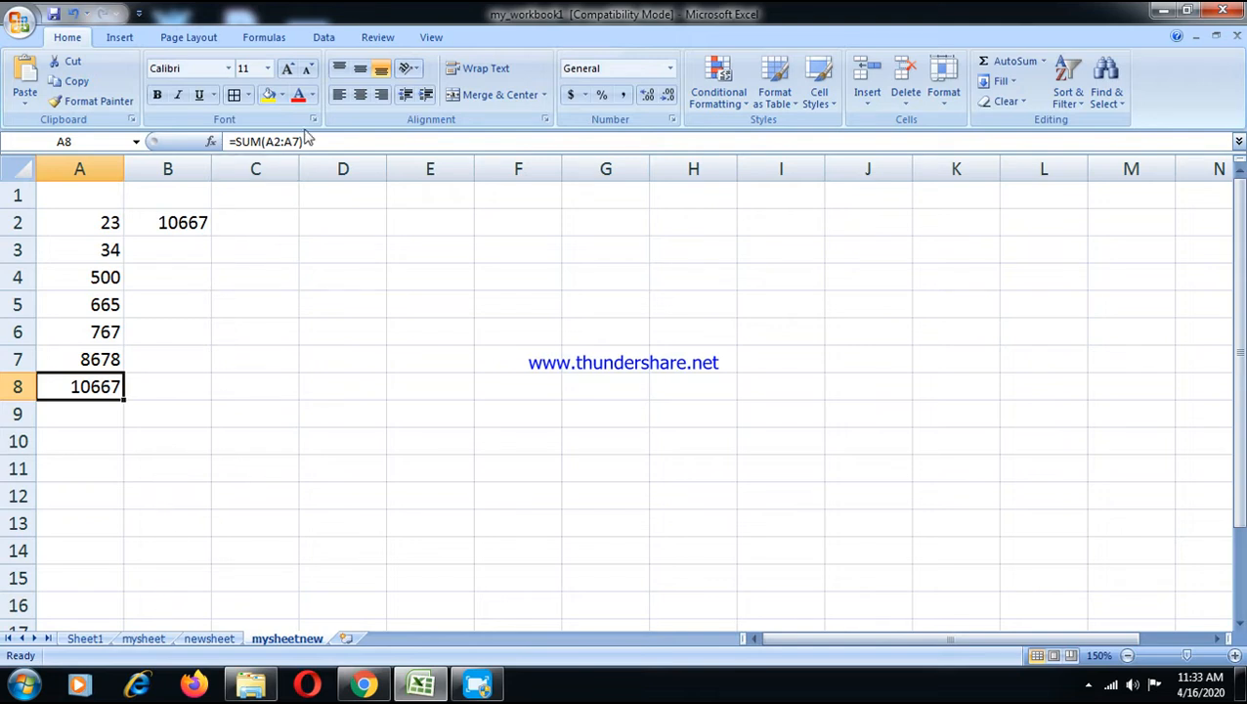
Step: Middle-align cell A8, then try centre and left alignment on cell B2 before setting it to right alignment
left_click(360, 68)
left_click(138, 225)
left_click(361, 96)
left_click(339, 95)
left_click(381, 94)
Step: Give cell B2 a red fill and a yellow font
left_click(281, 95)
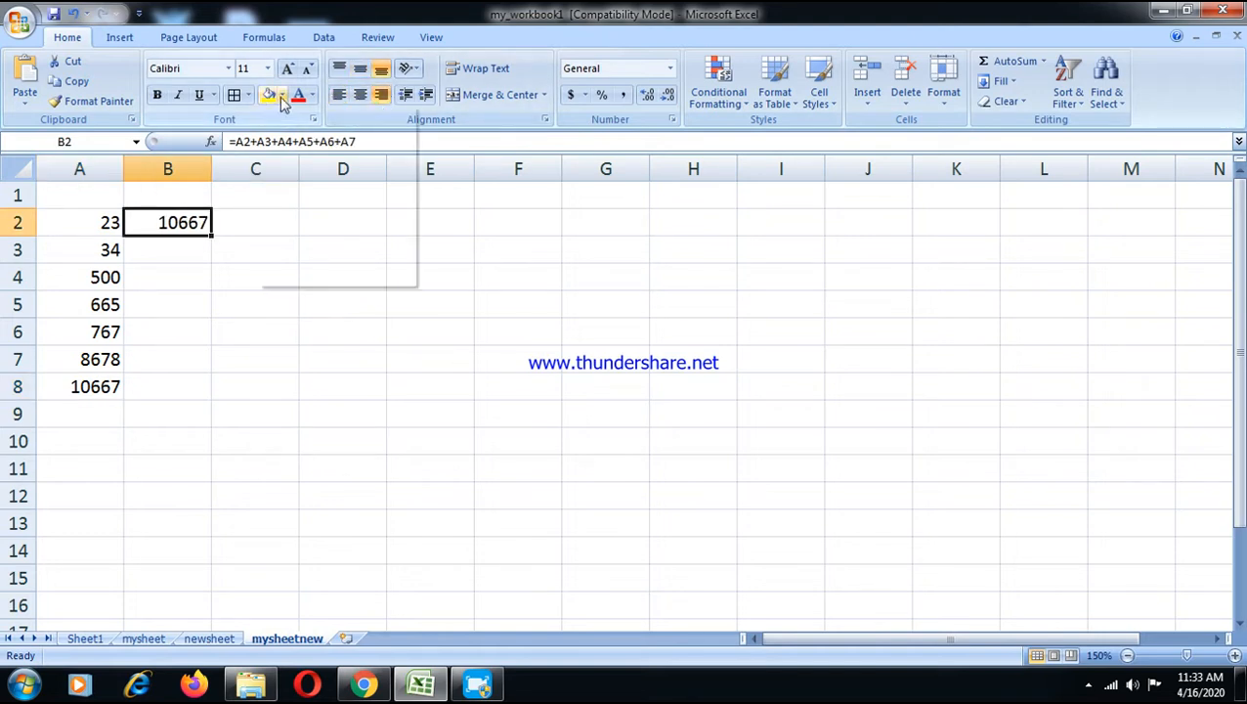
left_click(281, 231)
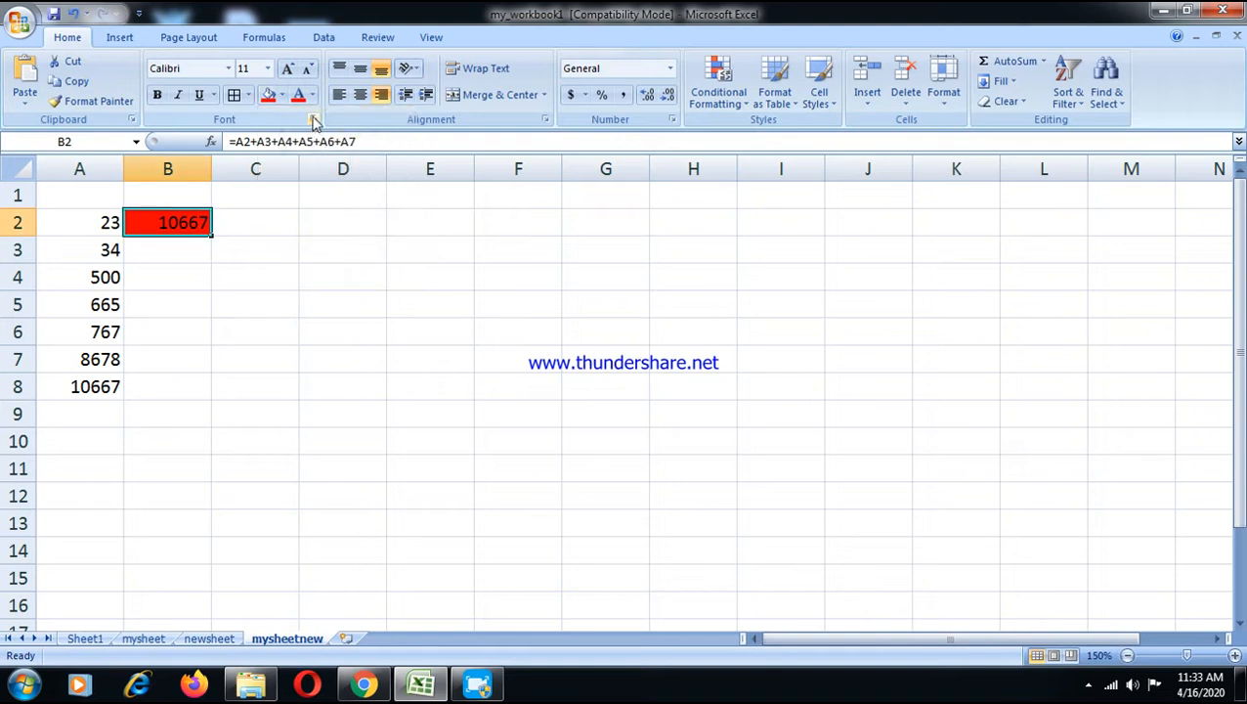
left_click(311, 94)
left_click(344, 253)
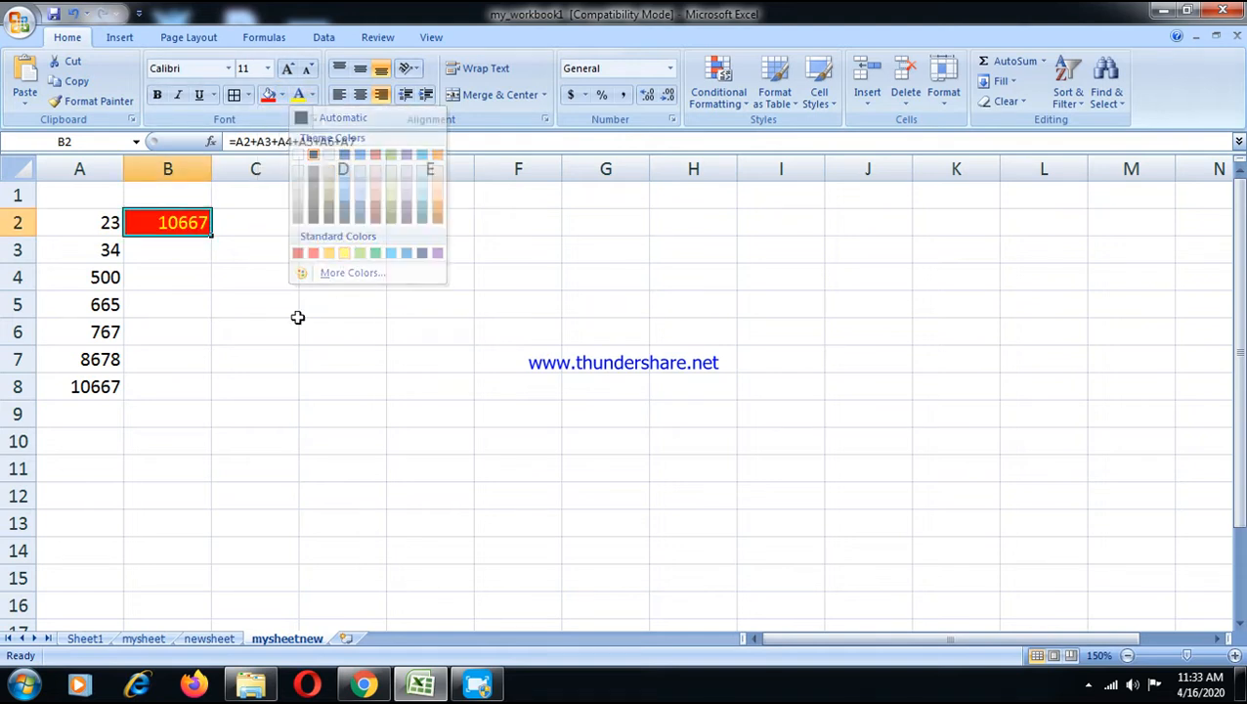
left_click(231, 326)
Step: Give cells A2:A8 a yellow fill and red font, and apply all borders to A1:B8
left_click_drag(106, 220, 108, 388)
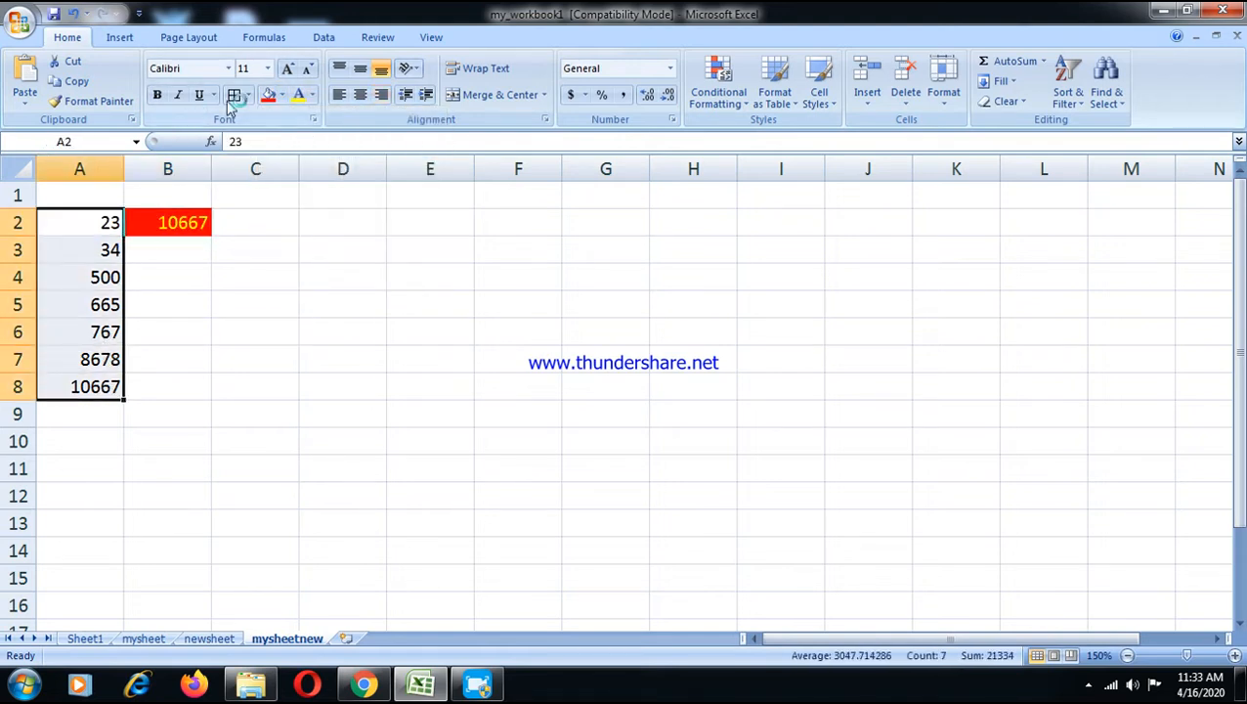
left_click(282, 95)
left_click(313, 230)
left_click(312, 94)
left_click(312, 253)
left_click(248, 378)
left_click_drag(64, 188, 161, 394)
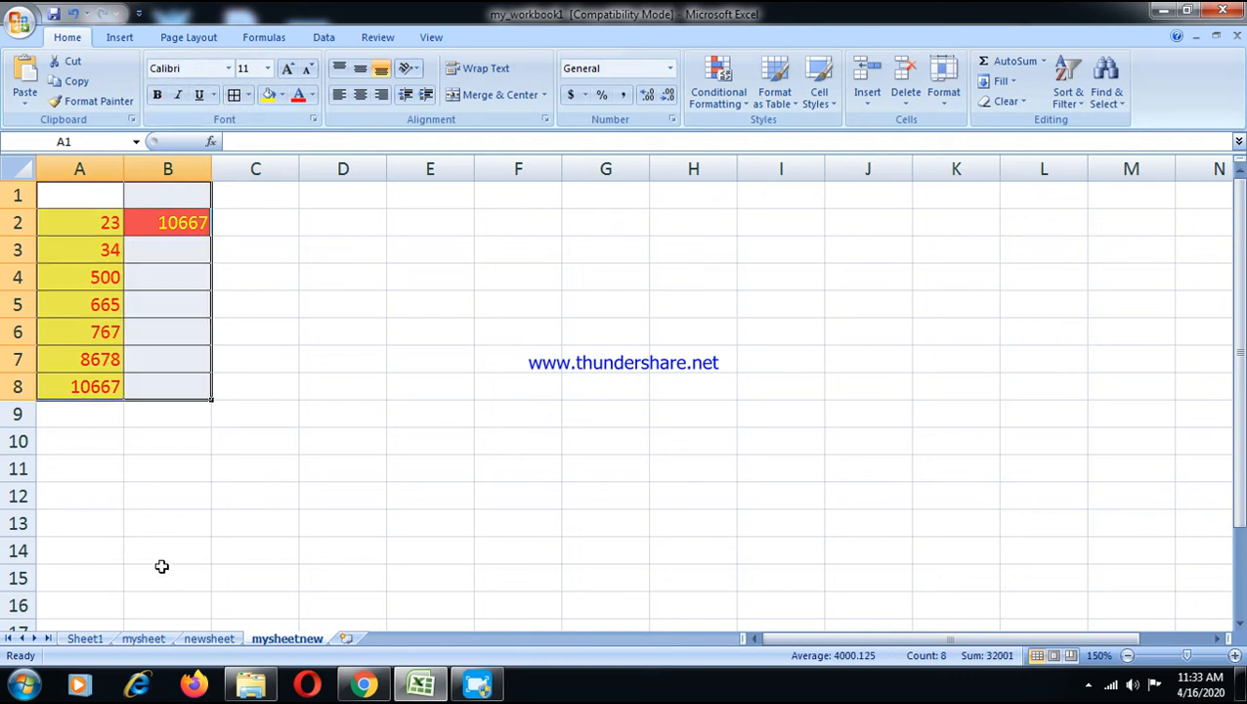
Step: Go to the shortcut list on Sheet1, create a new blank workbook from there, and return to my_workbook1
left_click(94, 635)
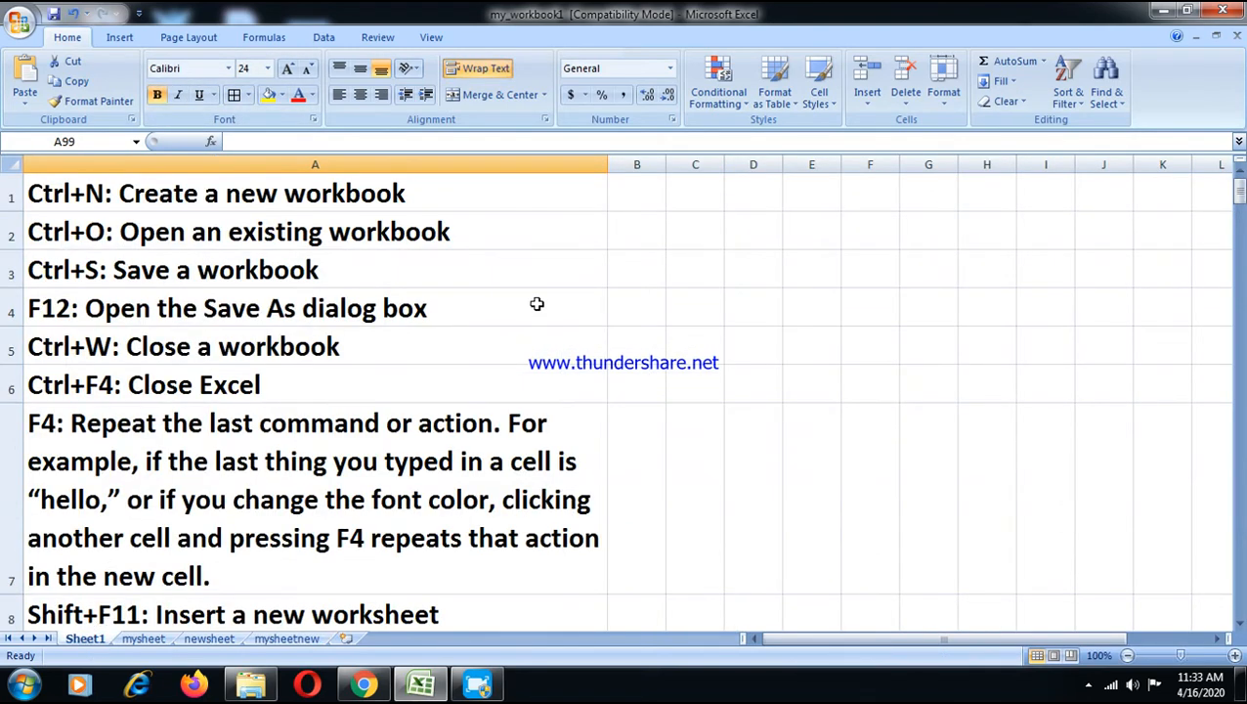
left_click(70, 191)
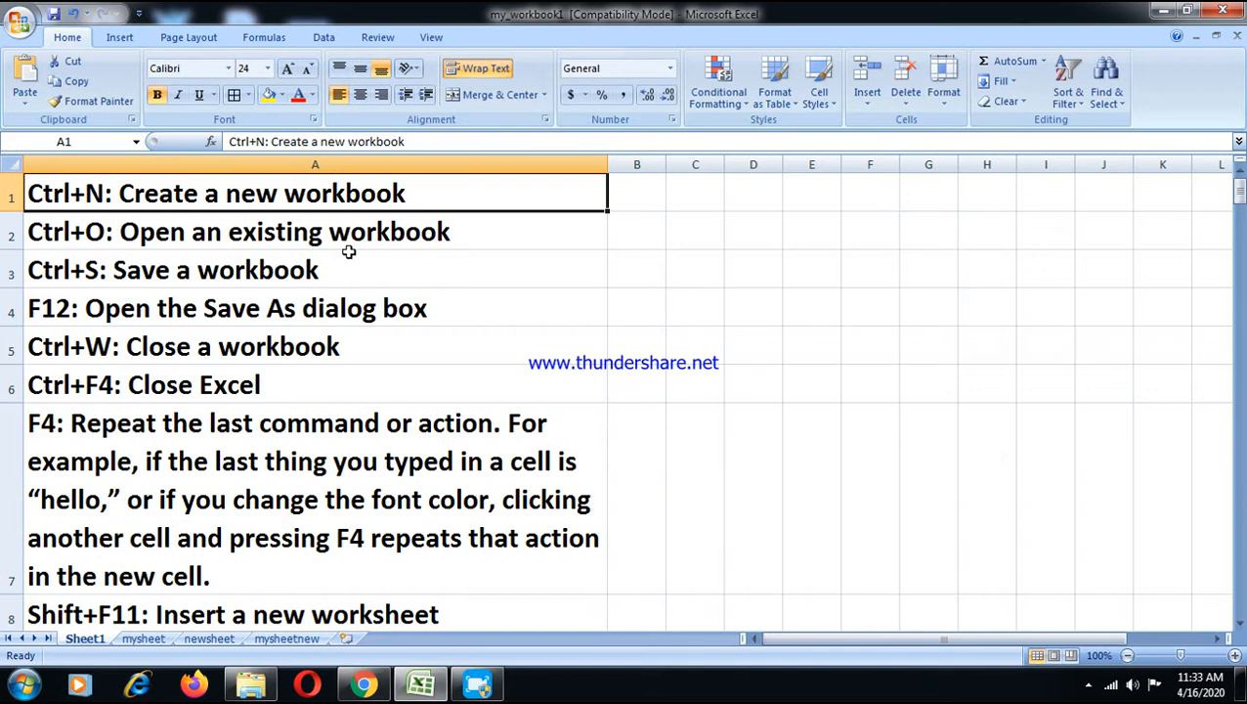
key("ctrl+n")
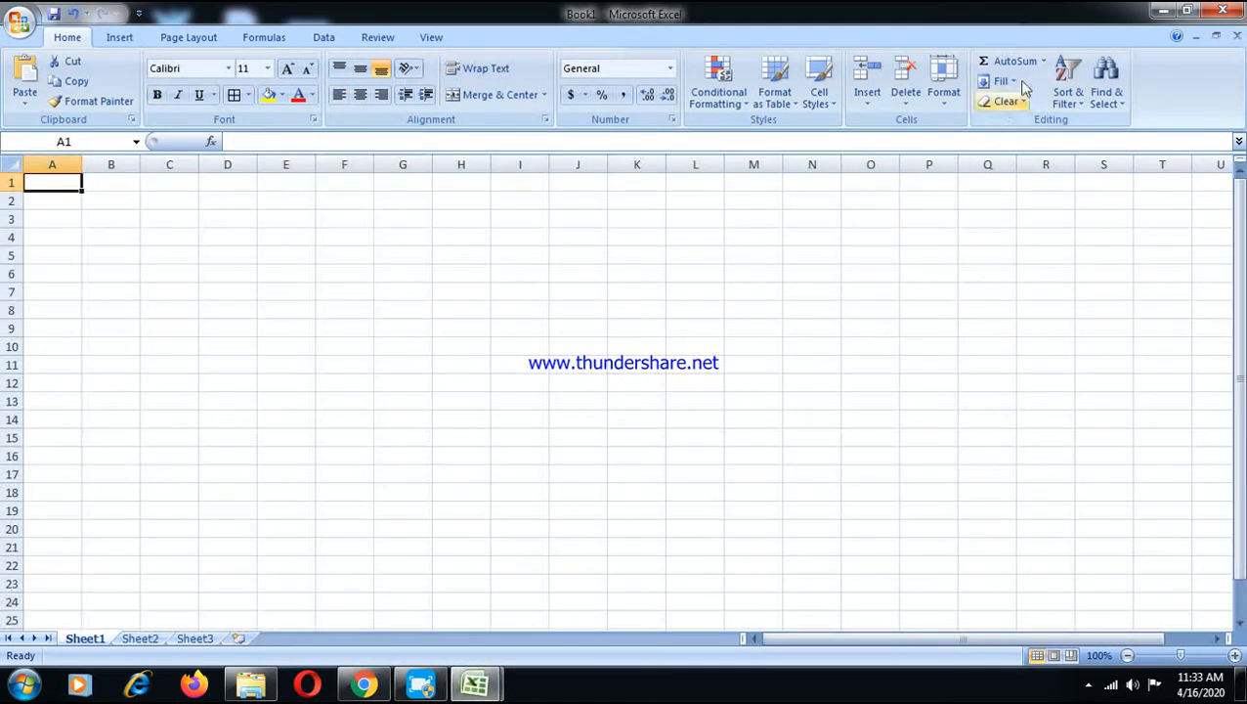
mouse_move(475, 682)
left_click(378, 589)
Step: Select the open-workbook note in A2 and look through the Documents library in the Open dialog without opening a file
left_click(168, 236)
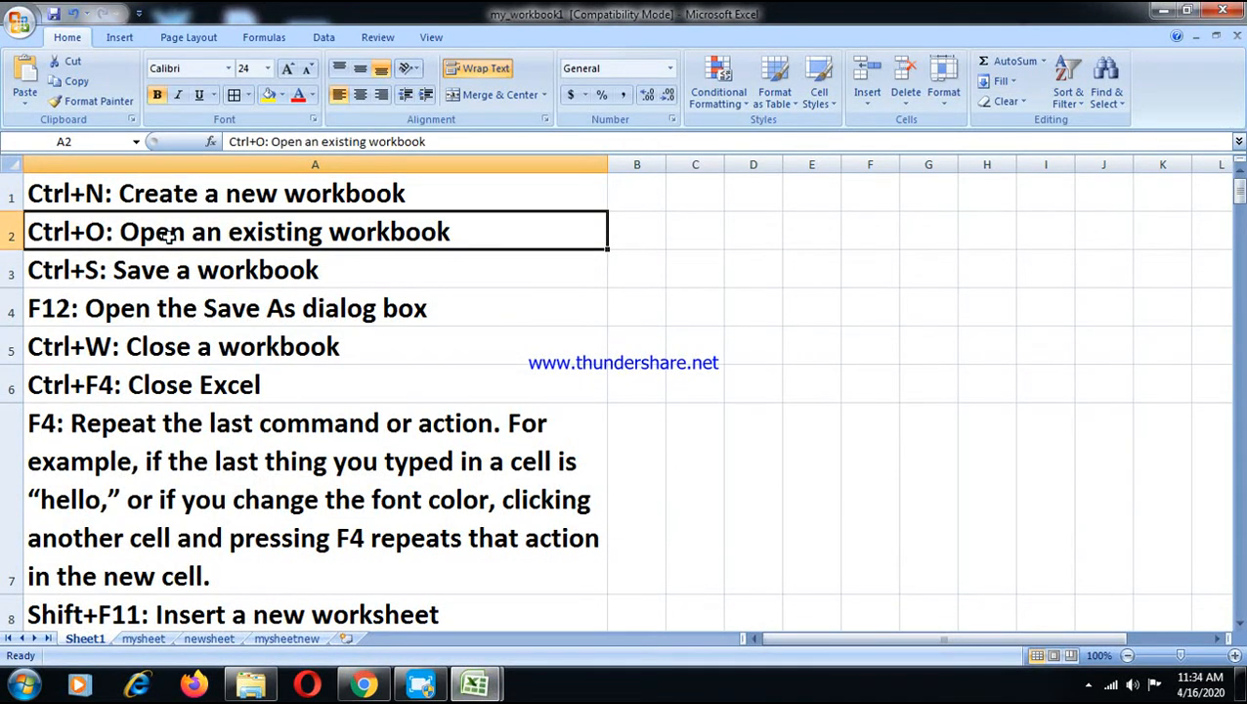
key("ctrl+o")
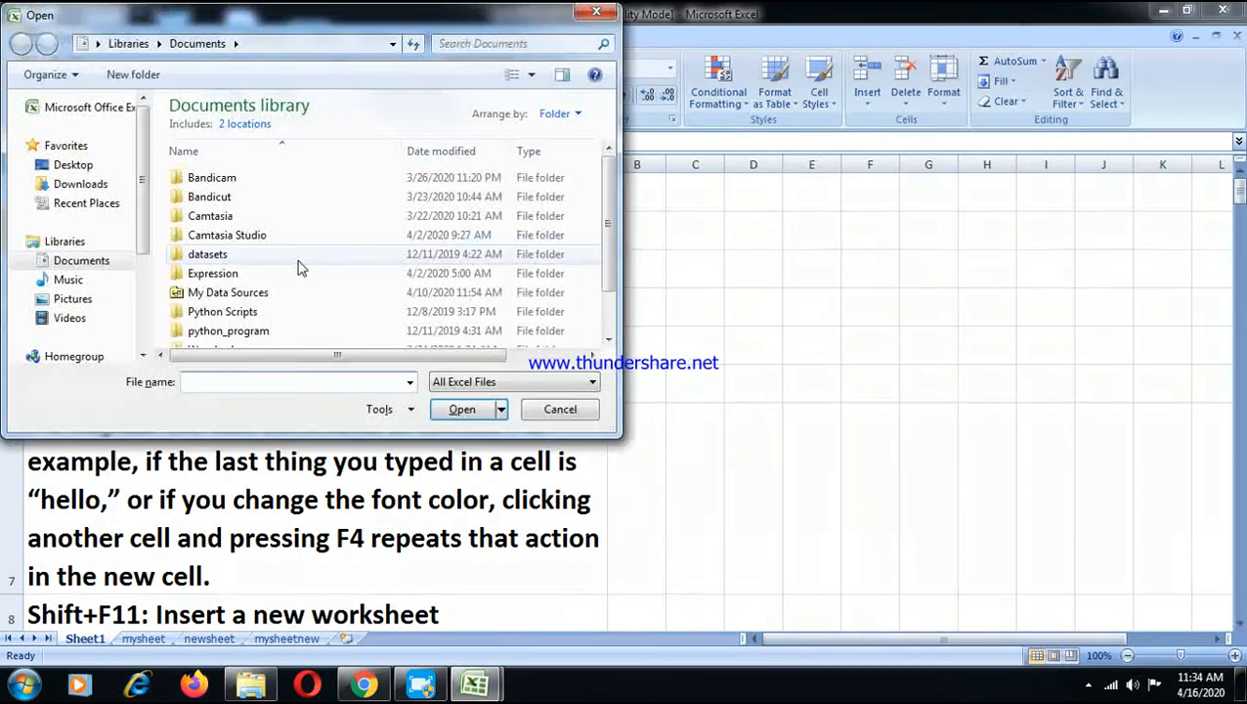
scroll(603, 336, "down", 1)
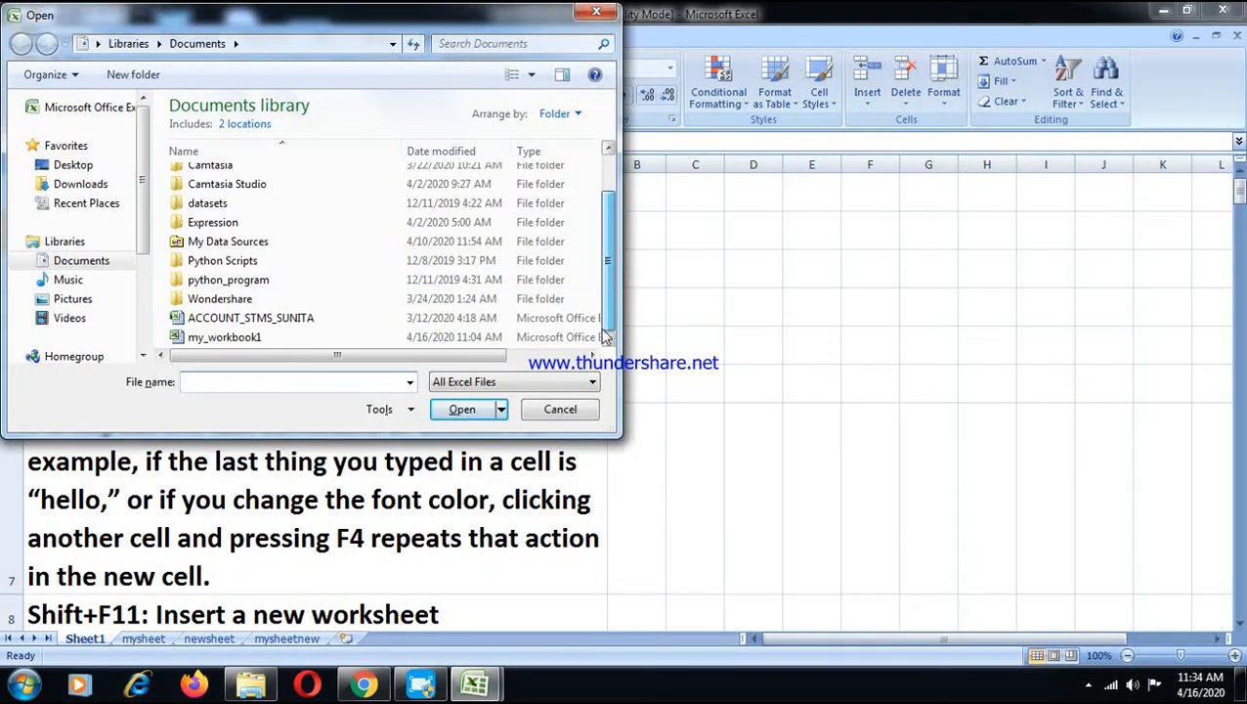
left_click(572, 413)
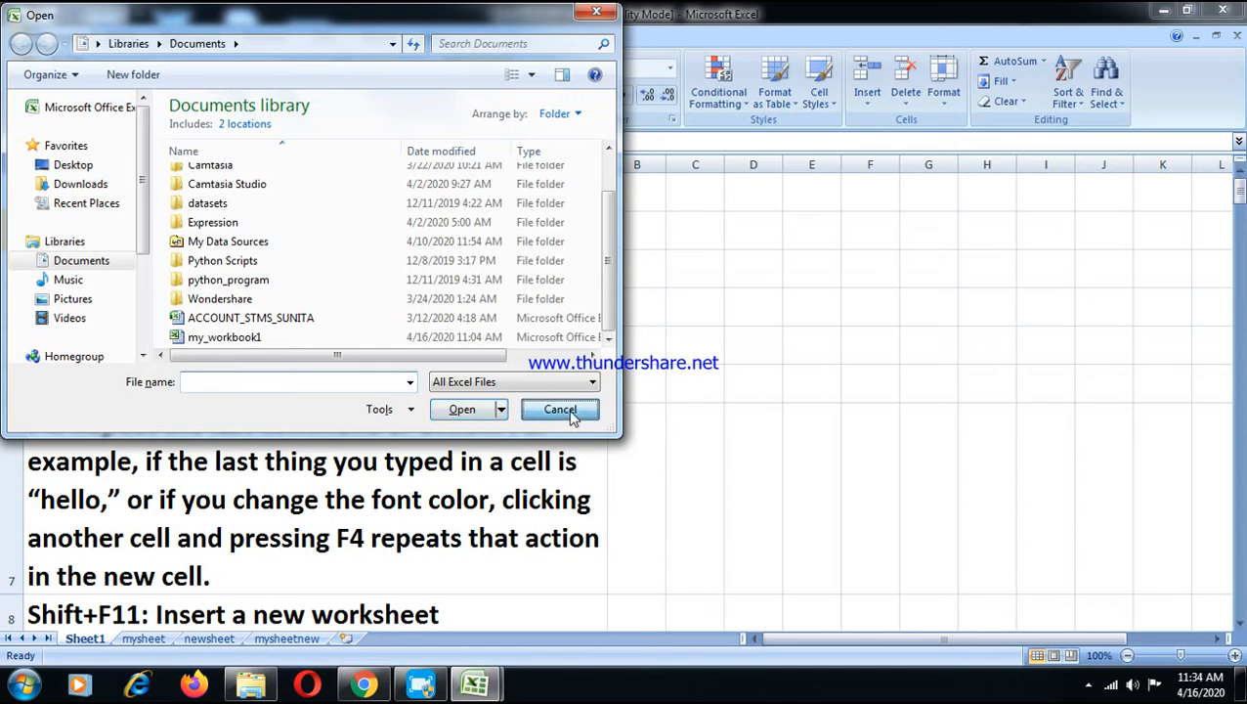
Step: Save the workbook through Save As as my_workbook1 in Excel 97-2003 format, replacing the existing file and accepting the compatibility notice
left_click(134, 270)
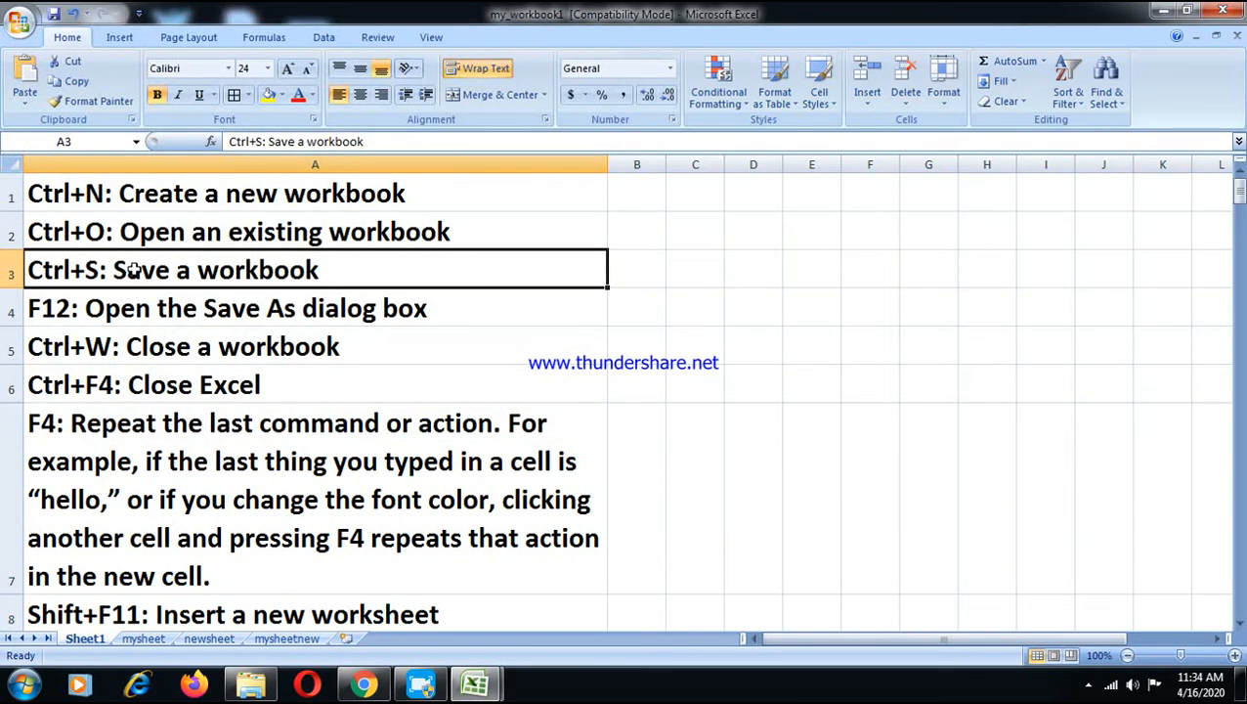
left_click(143, 312)
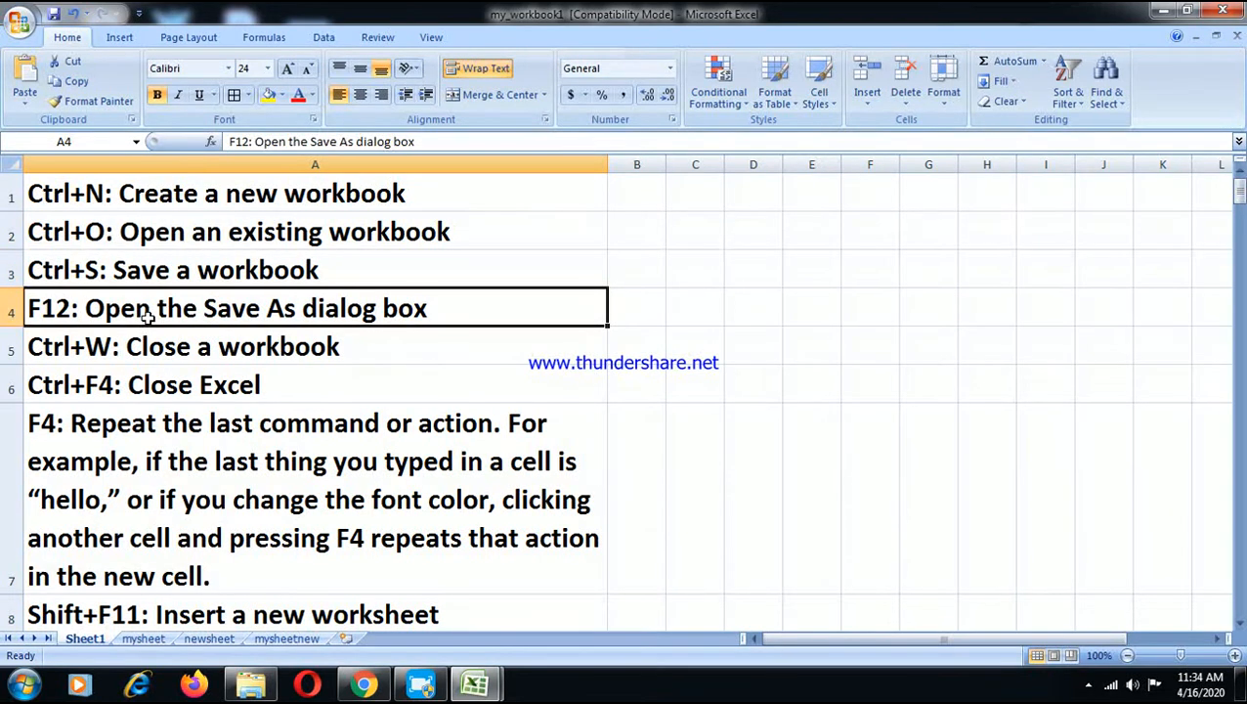
key("F12")
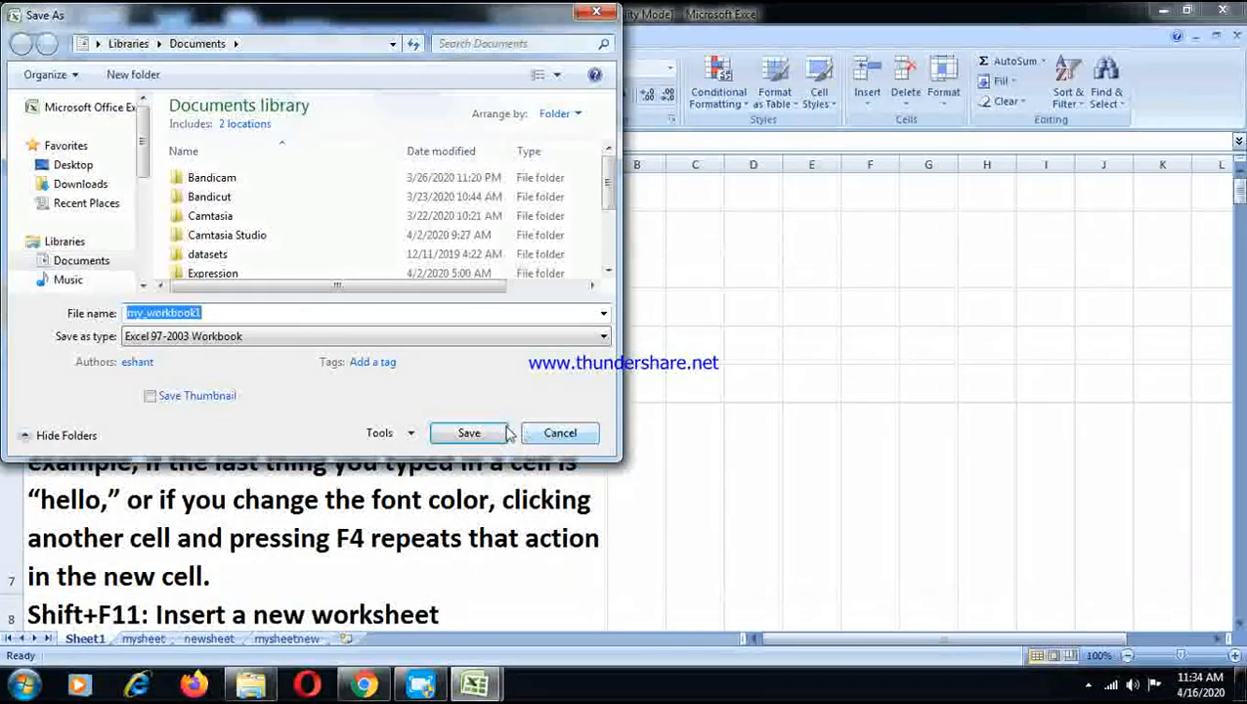
left_click(465, 438)
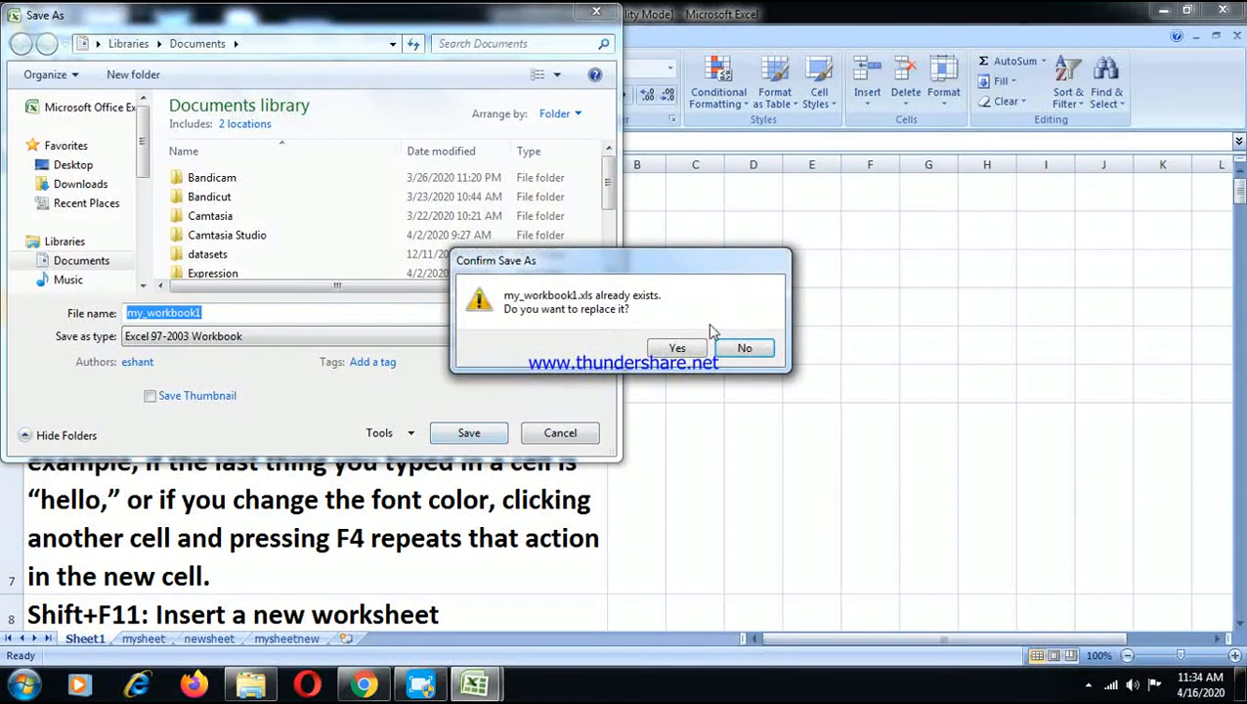
left_click(695, 350)
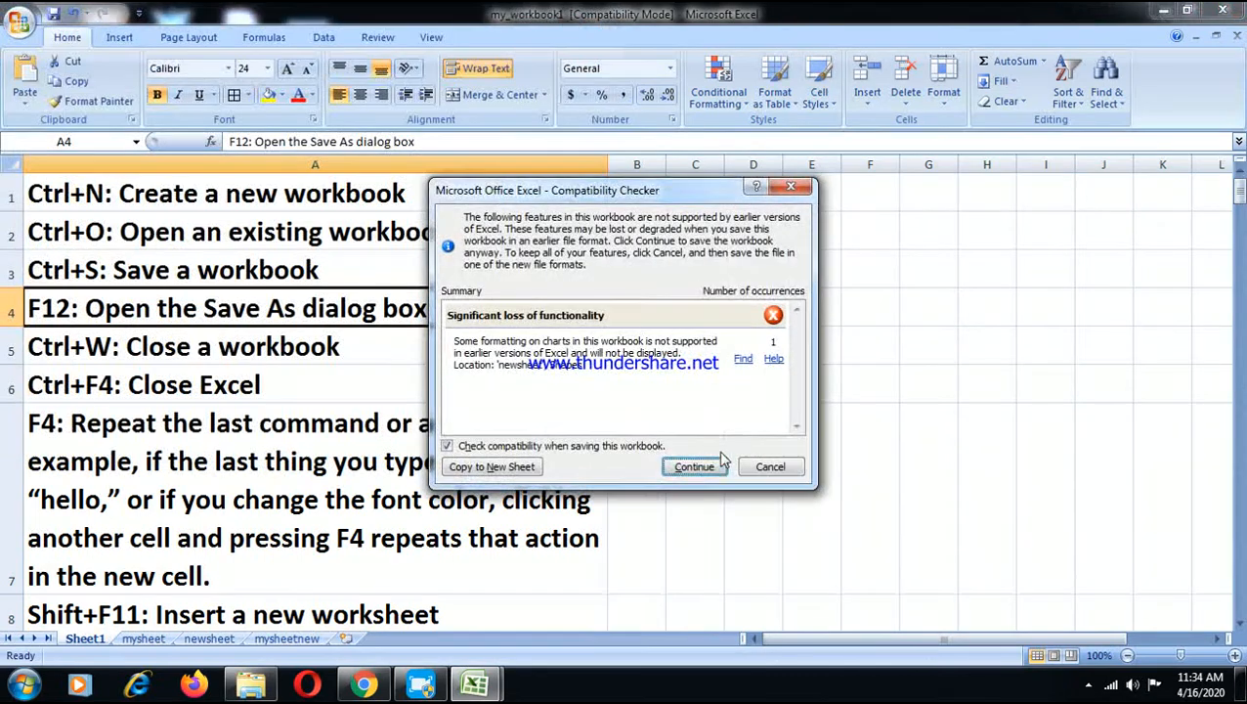
left_click(695, 466)
Step: Switch to the blank workbook, save it as Book1 in Documents, and close it
left_click(76, 360)
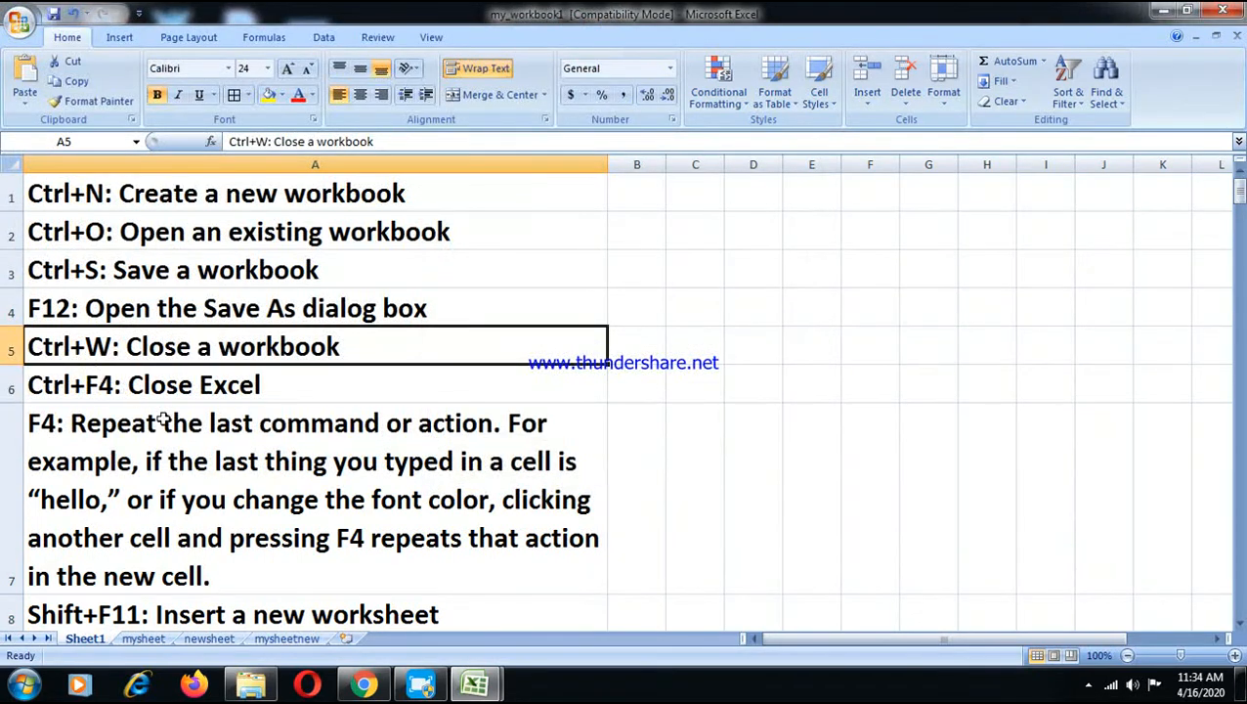
left_click(476, 683)
left_click(543, 625)
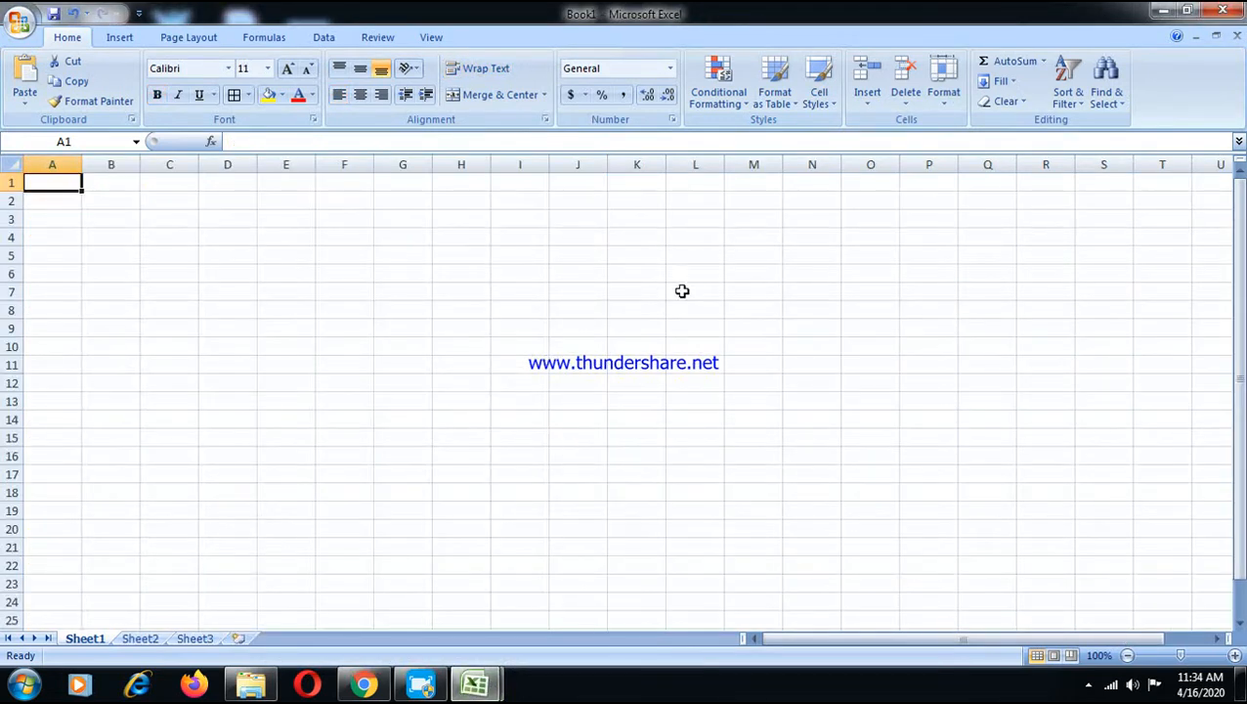
key("ctrl+s")
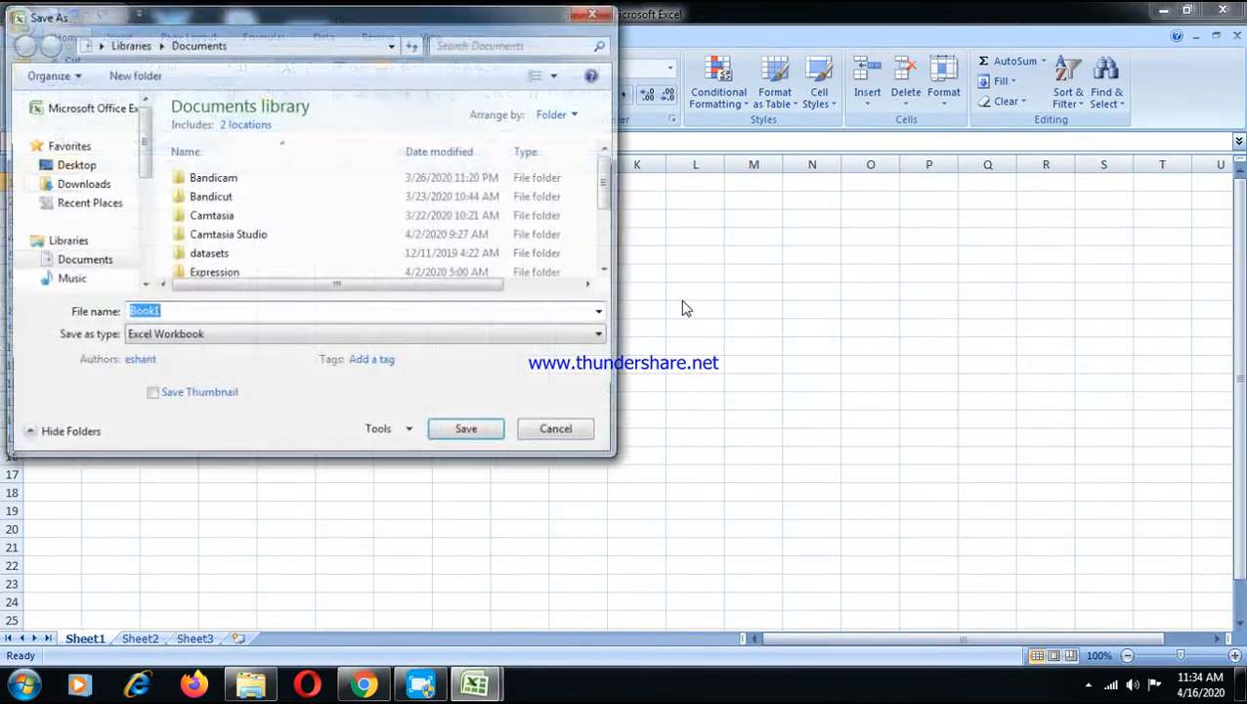
key("Return")
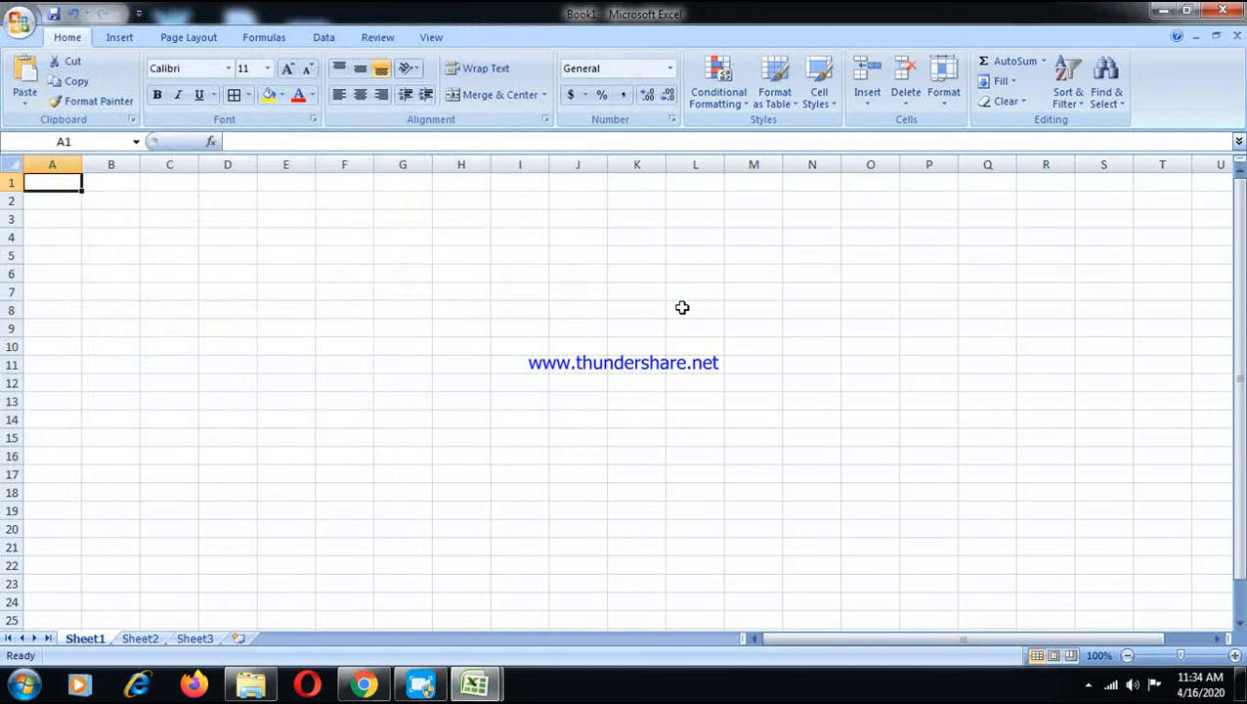
key("ctrl+w")
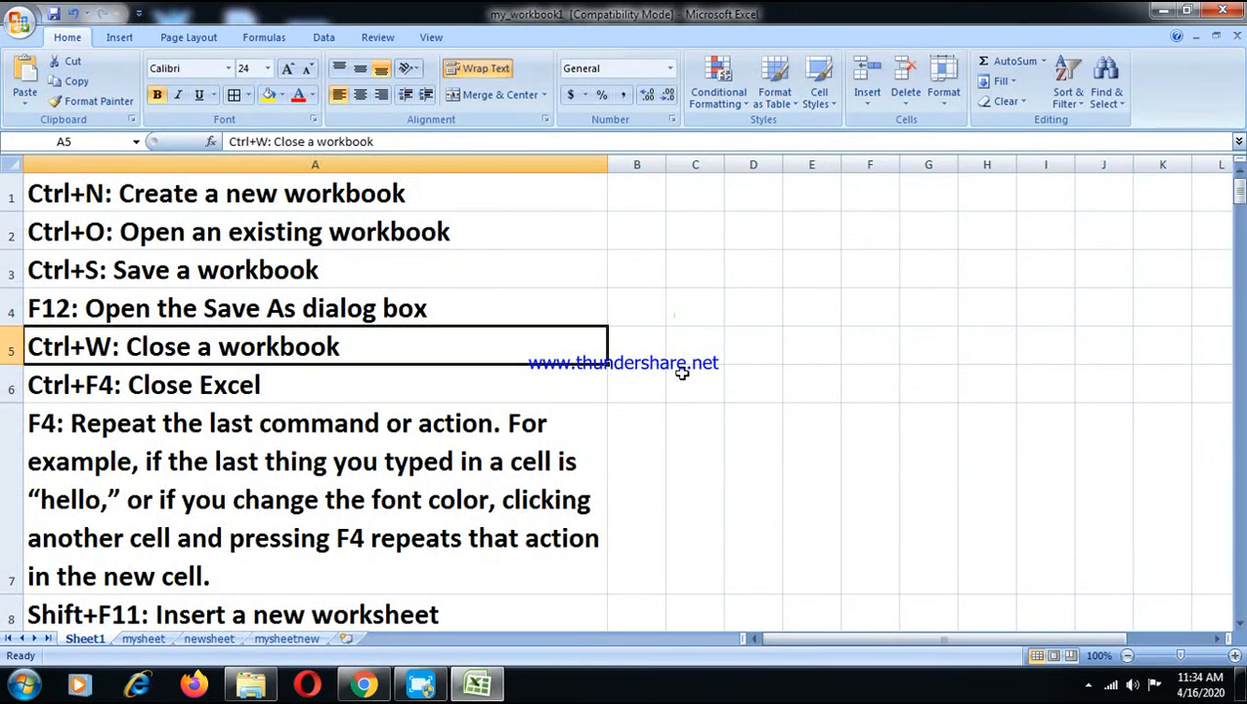
Step: Select the shortcut notes in A6 and A7 in turn, and close my_workbook1
left_click(184, 396)
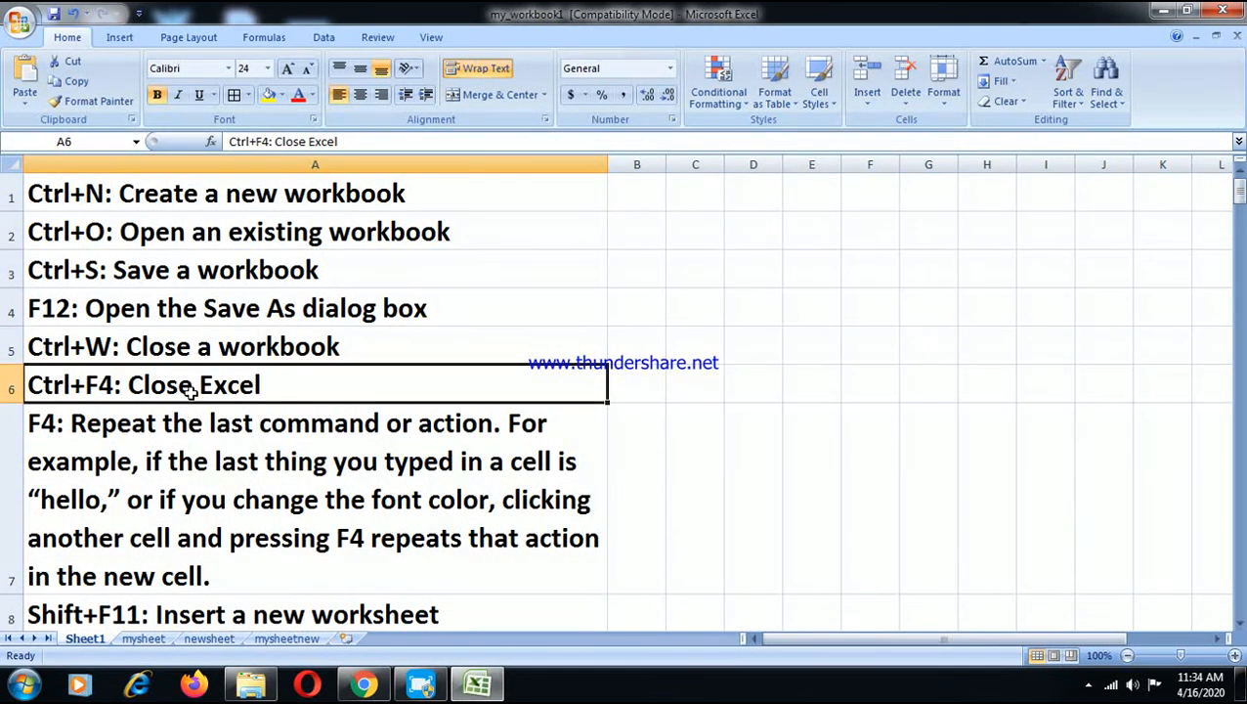
left_click(88, 450)
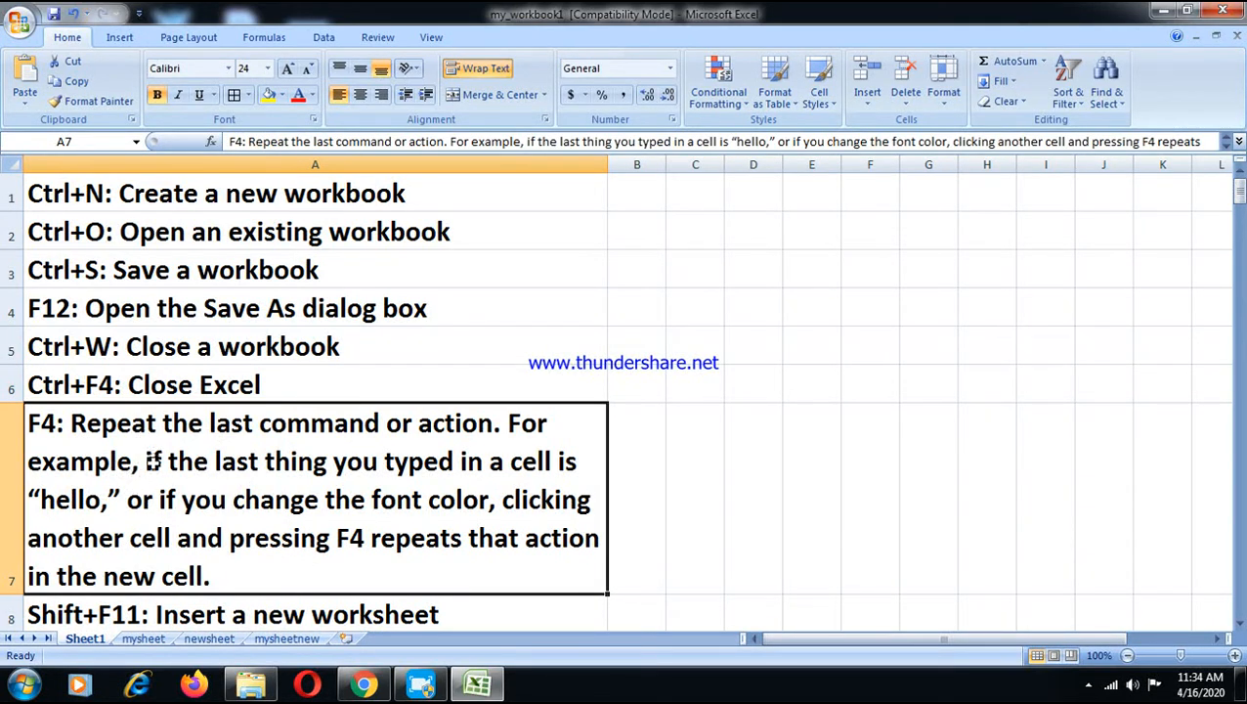
key("ctrl+w")
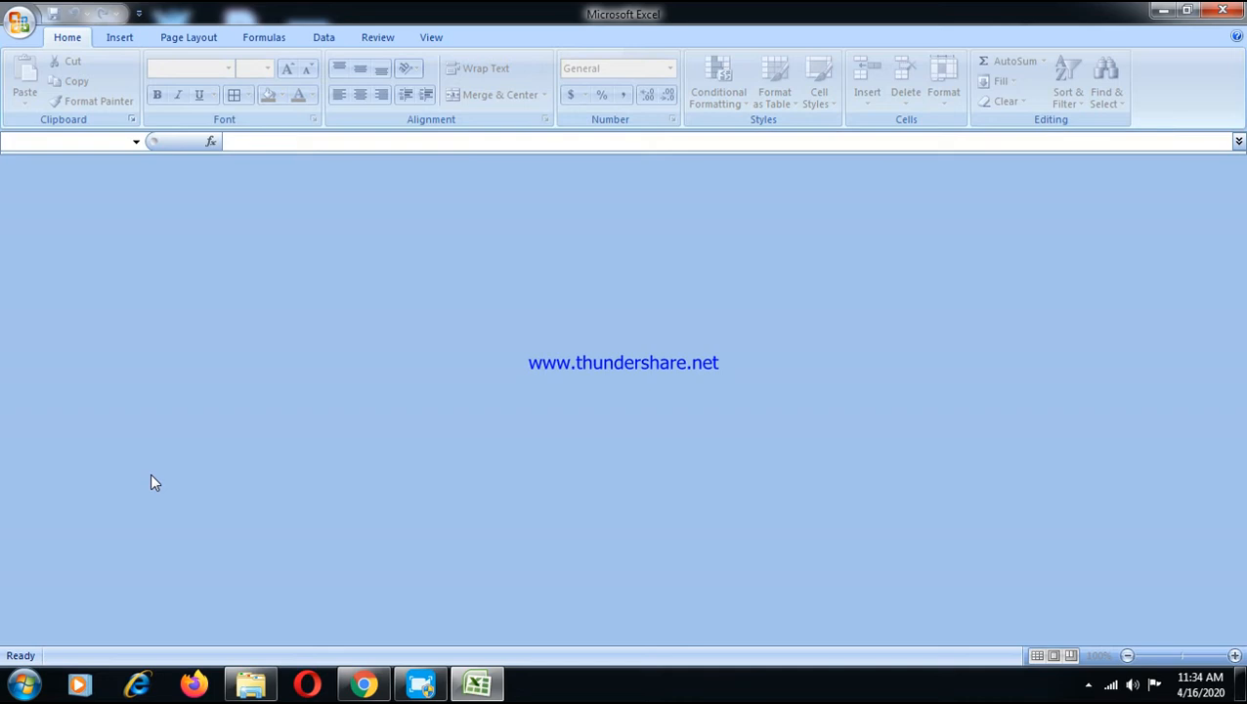
Step: Minimize and restore the empty Excel window, and reopen my_workbook1 from the recent documents
left_click(467, 688)
left_click(467, 688)
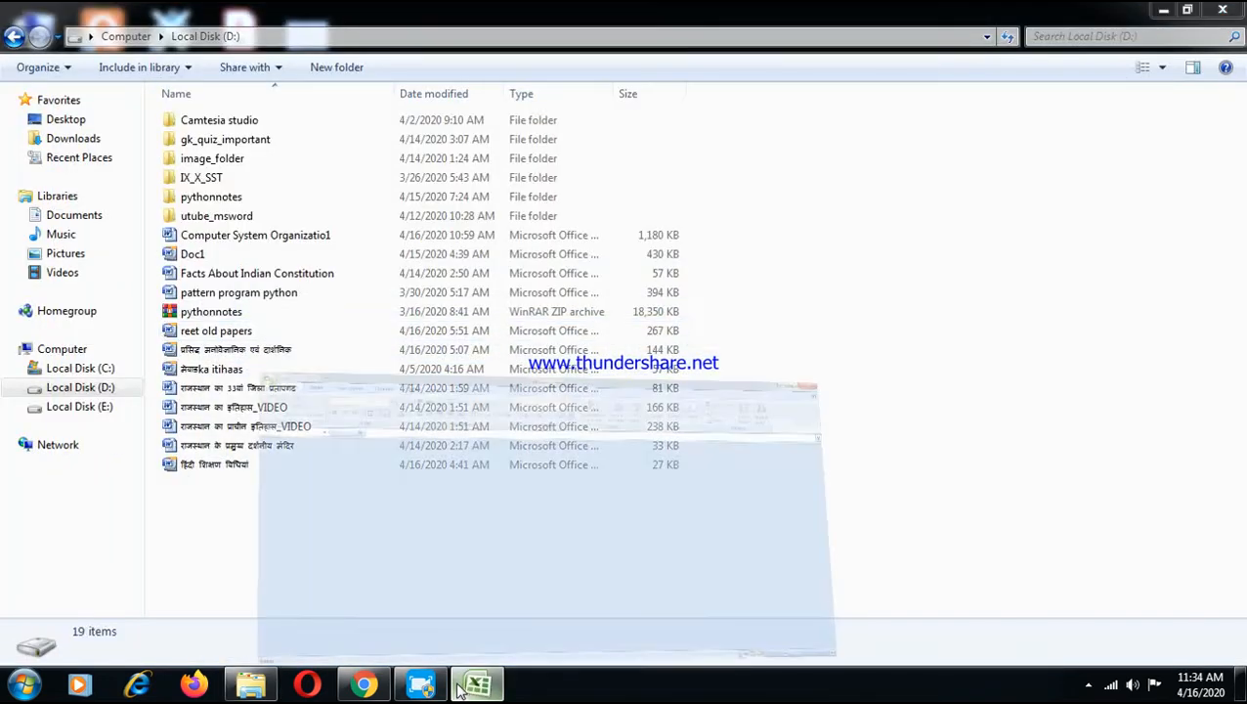
left_click(19, 20)
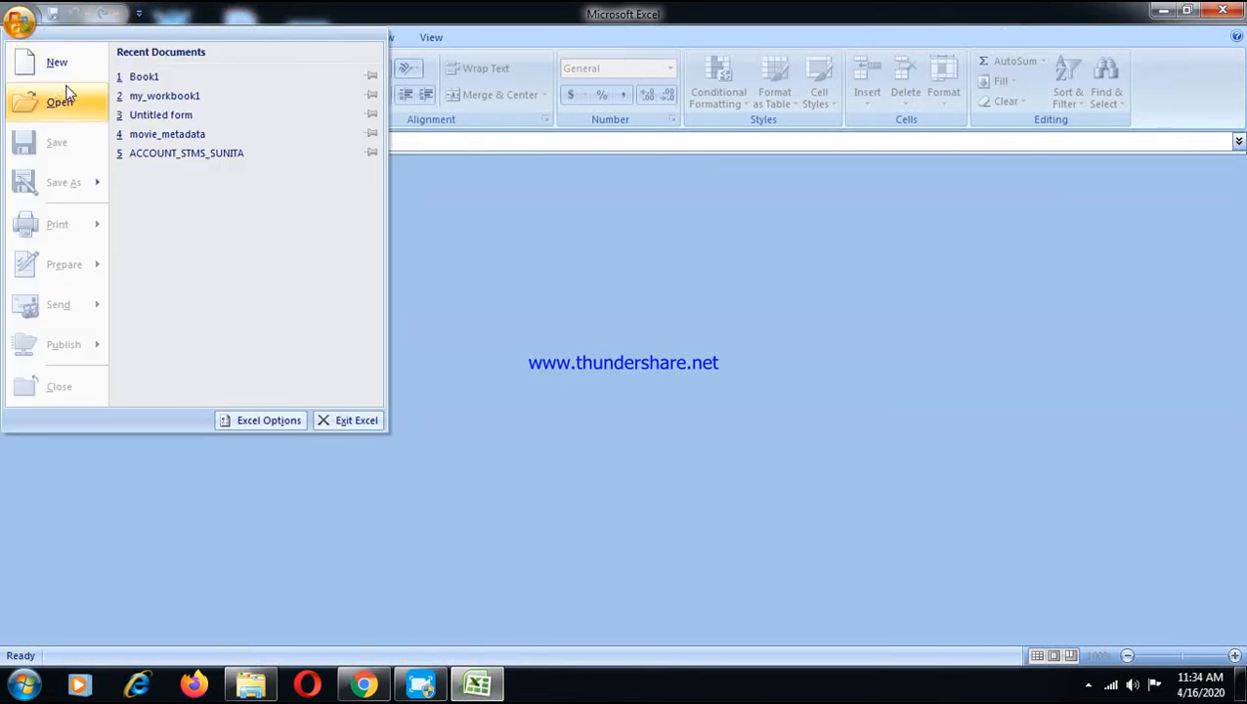
left_click(166, 96)
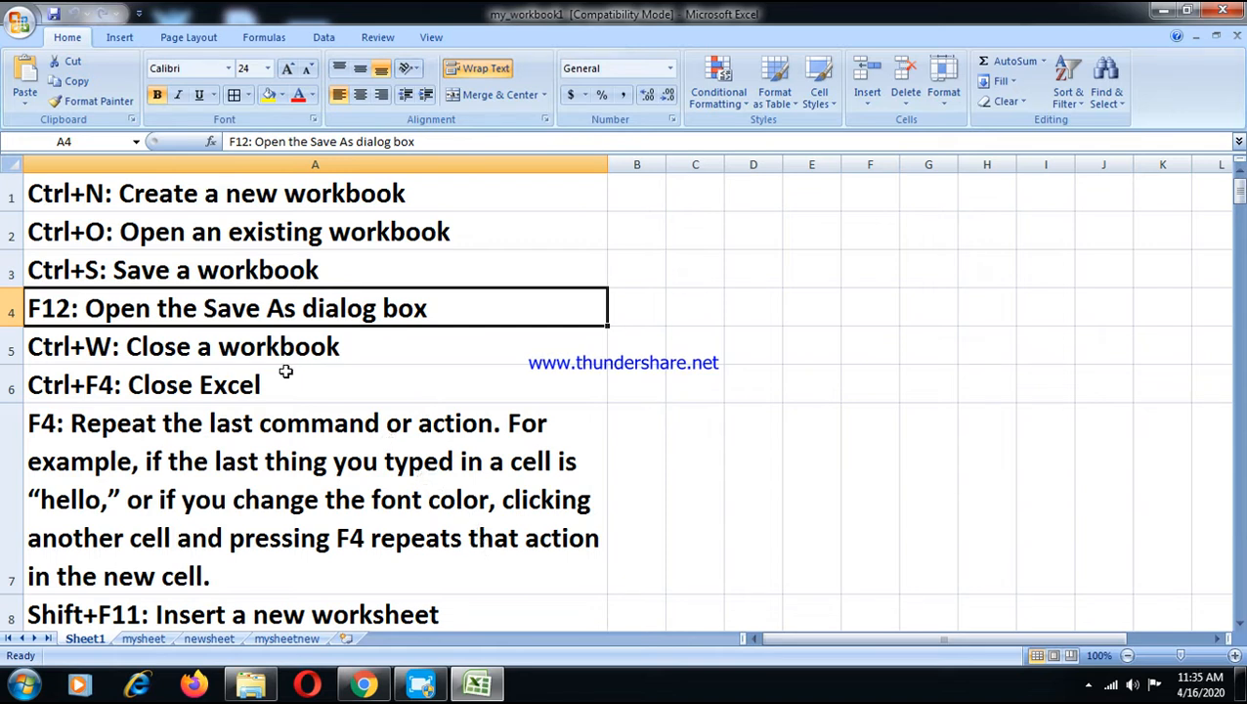
Step: Read through the shortcut notes on Sheet1 from closing Excel in A6 to redoing an action in A10
left_click(174, 386)
left_click(196, 449)
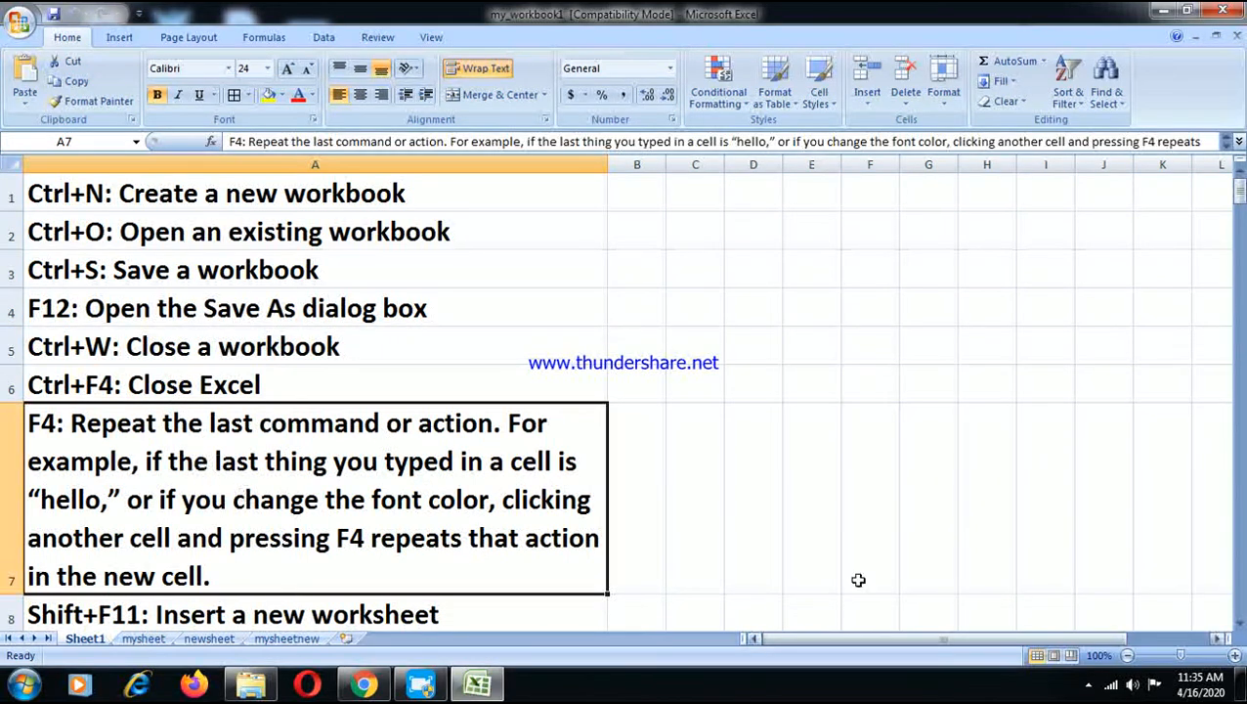
scroll(1237, 626, "down", 8)
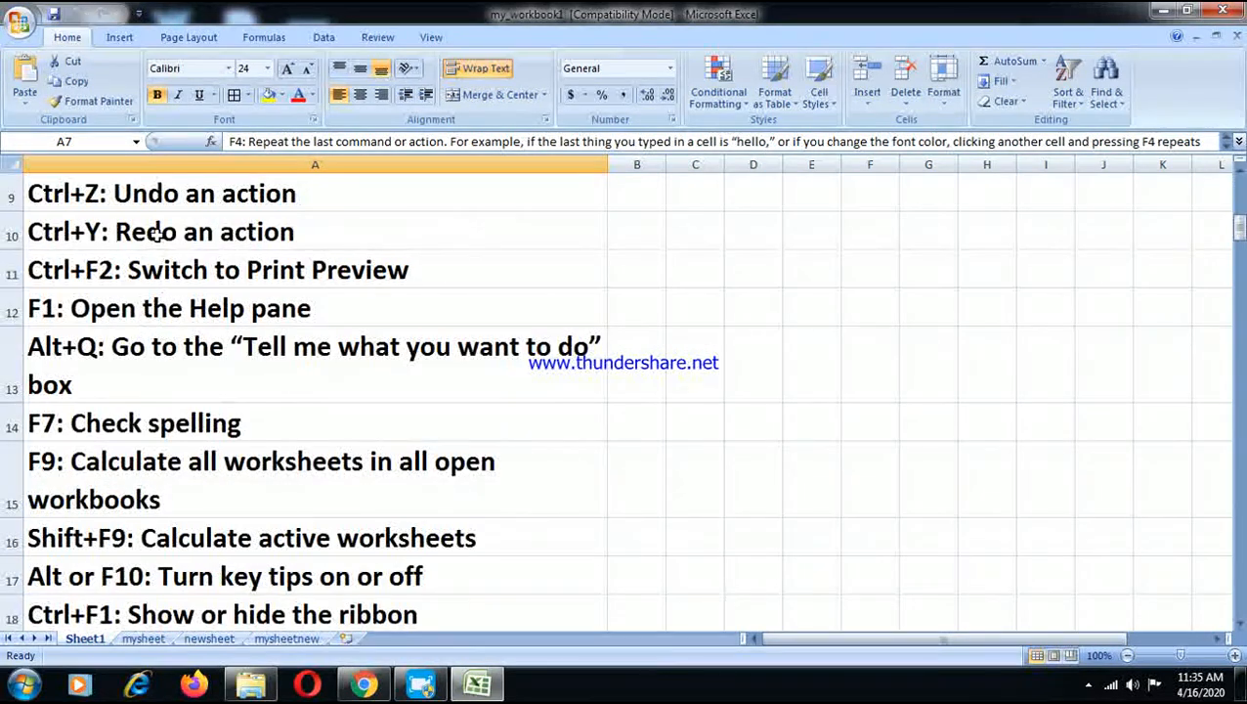
left_click(156, 234)
key("Up")
key("Up")
key("Up")
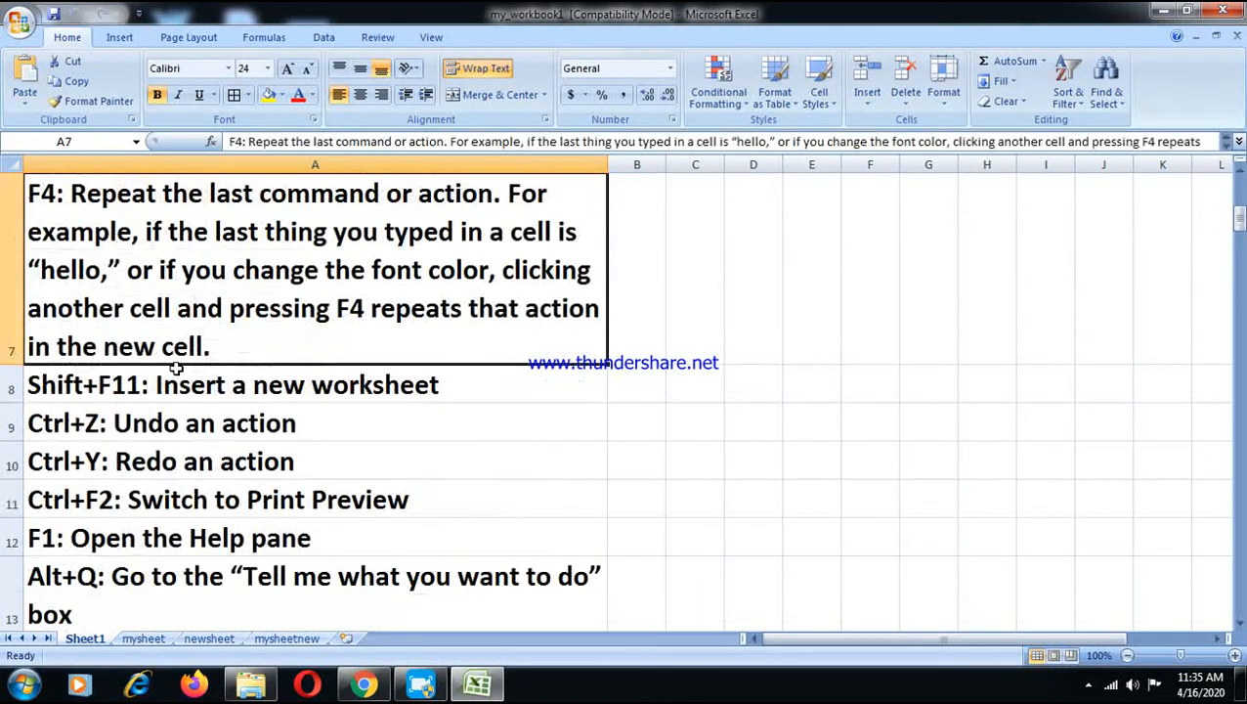
left_click(193, 394)
left_click(192, 428)
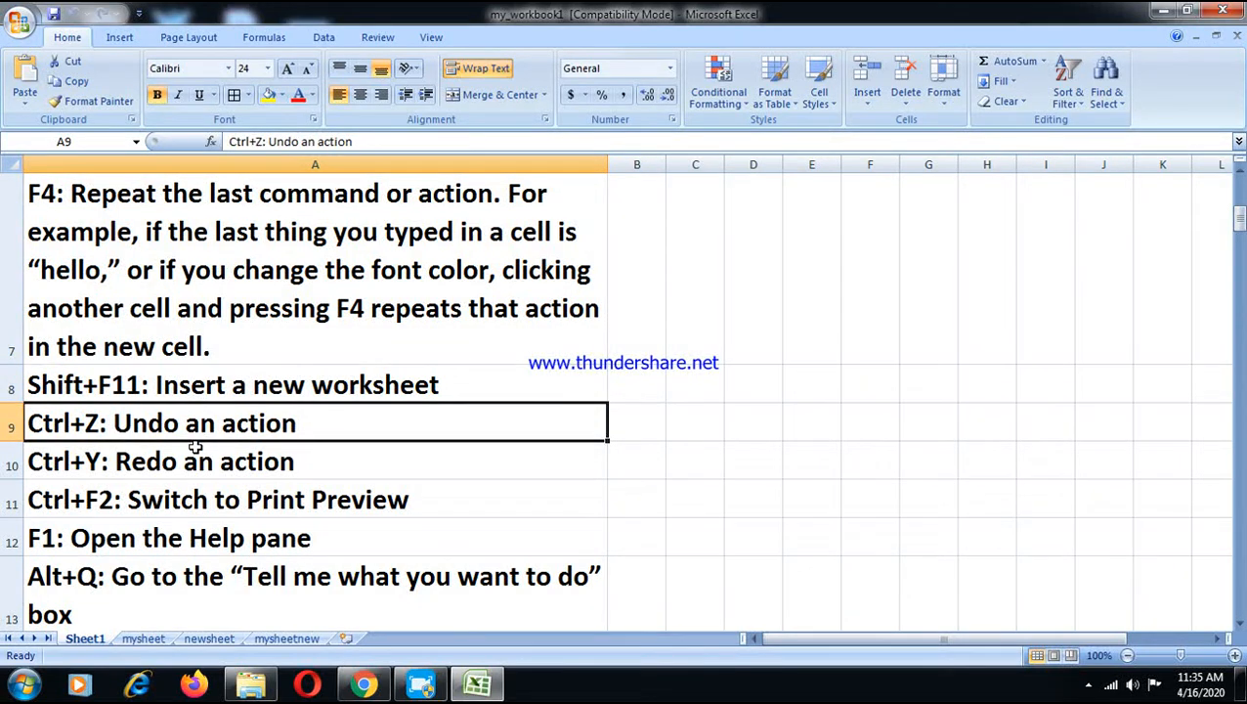
Step: Open the print preview of Sheet1, close it, and select the Print Preview note in A11
left_click(195, 446)
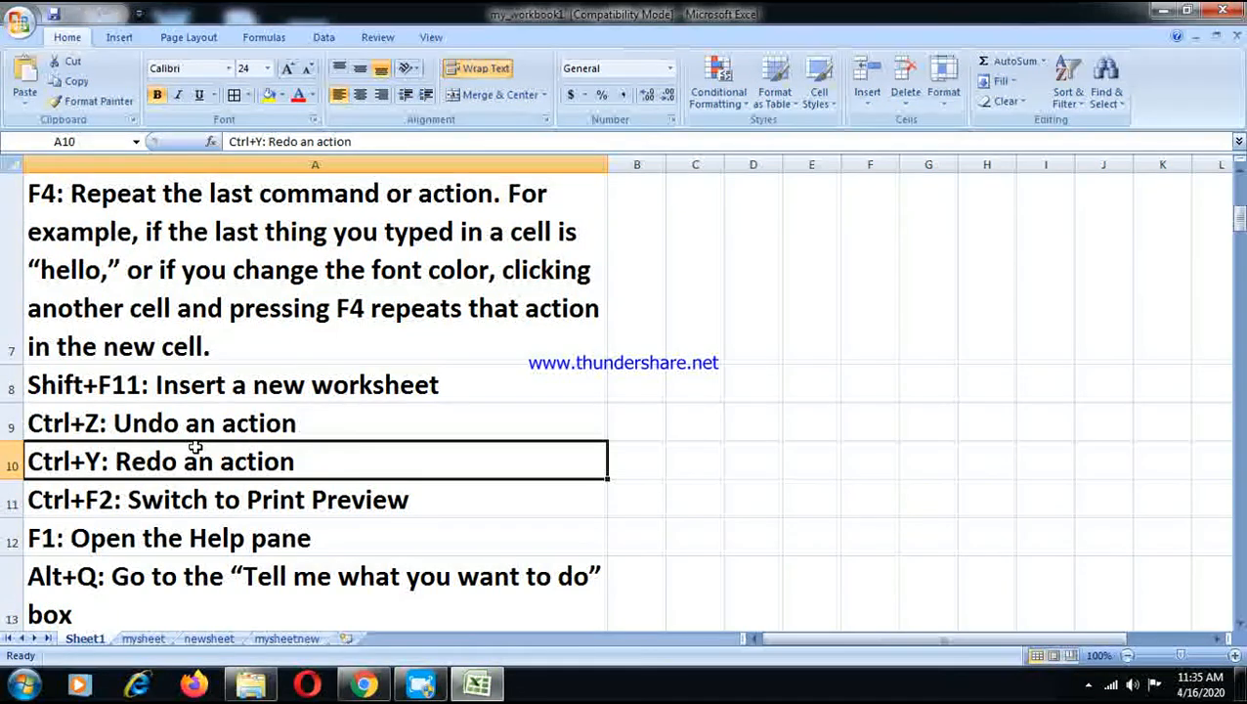
key("ctrl+F2")
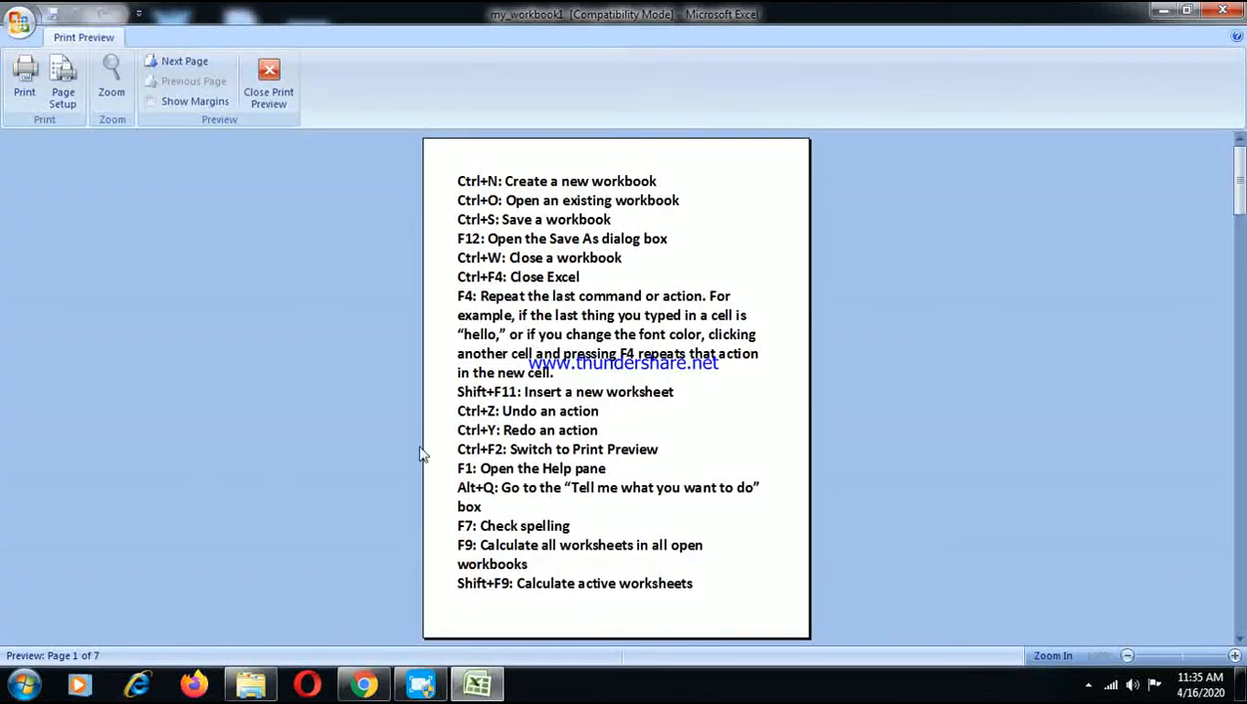
left_click(270, 98)
left_click(159, 486)
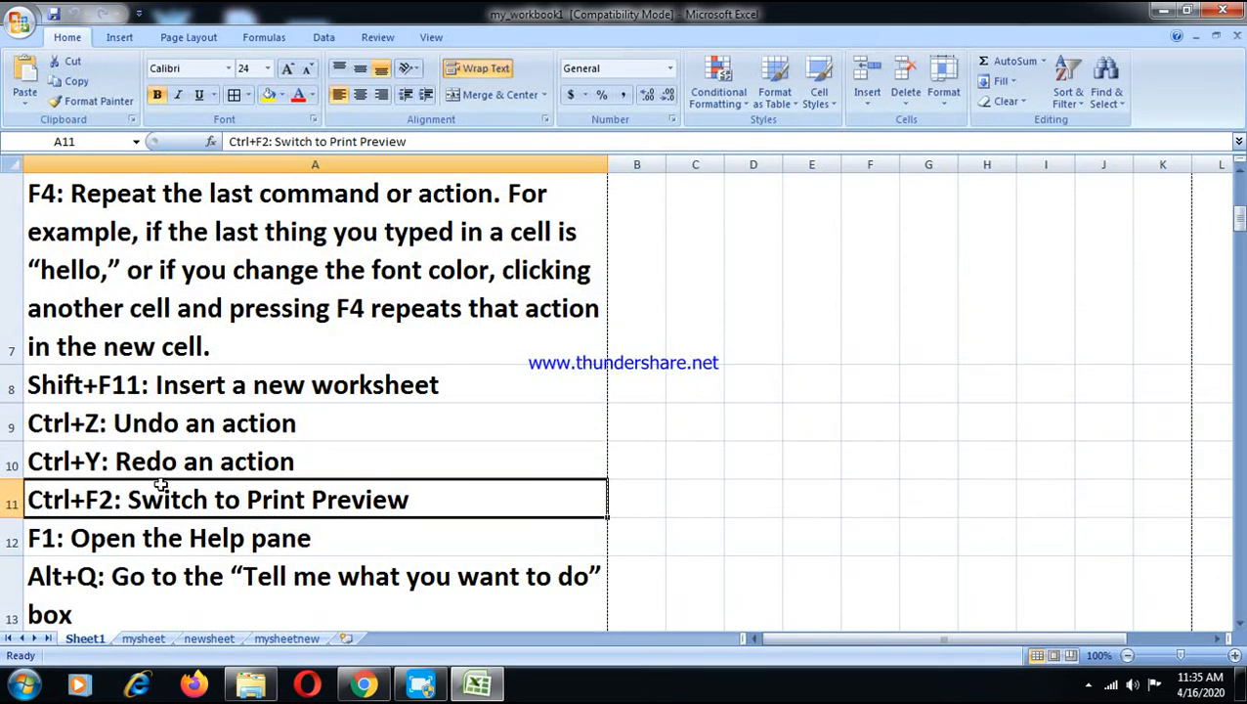
Step: Open the Excel Help window, search for "new workshhet", and close the window
left_click(162, 540)
left_click(167, 559)
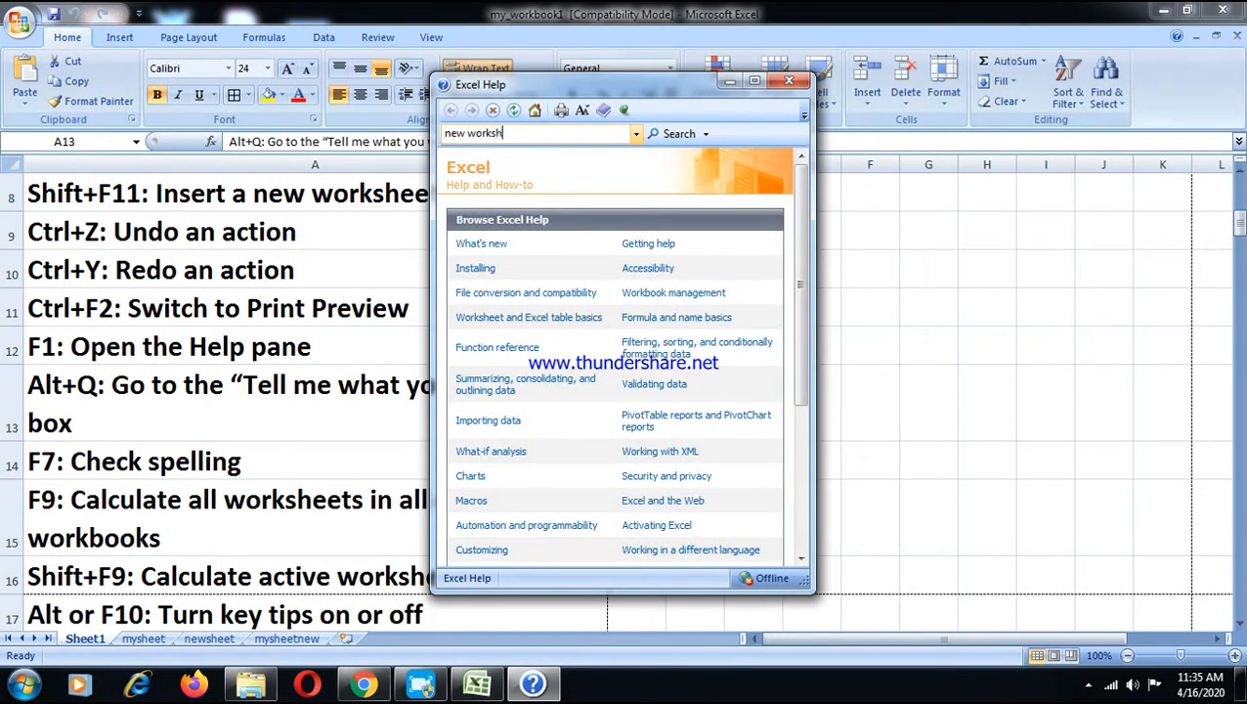
key("Return")
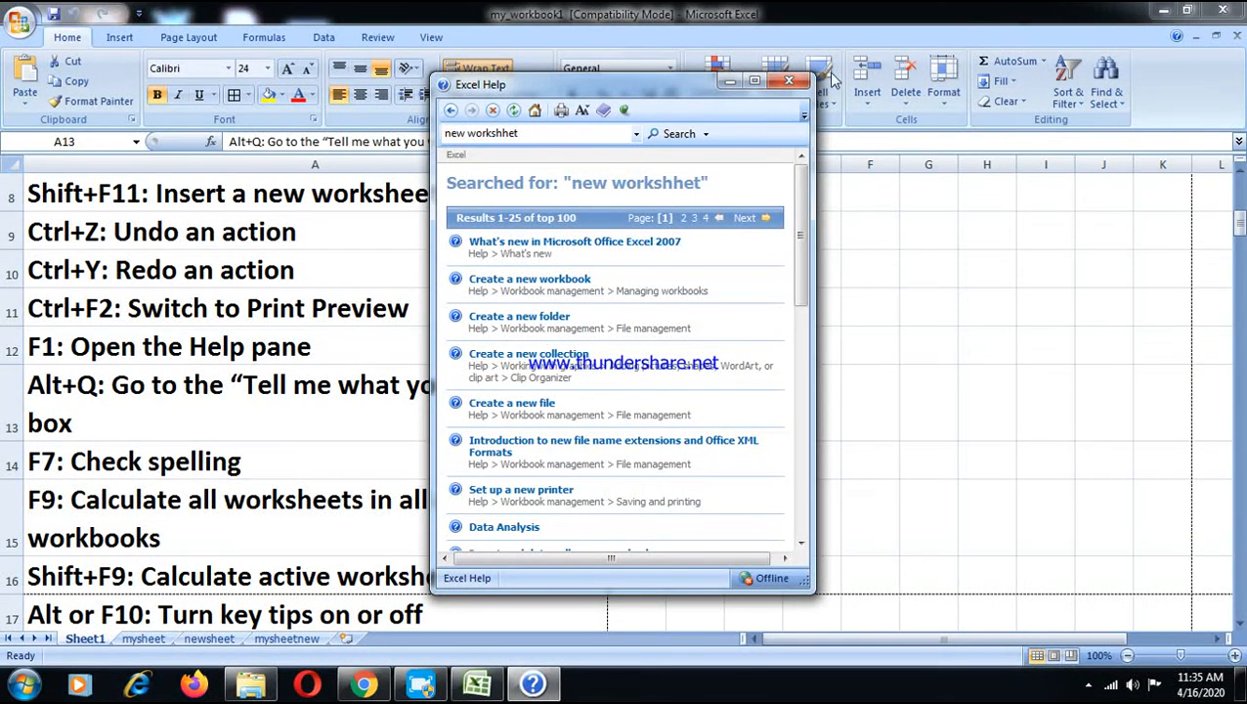
left_click(790, 81)
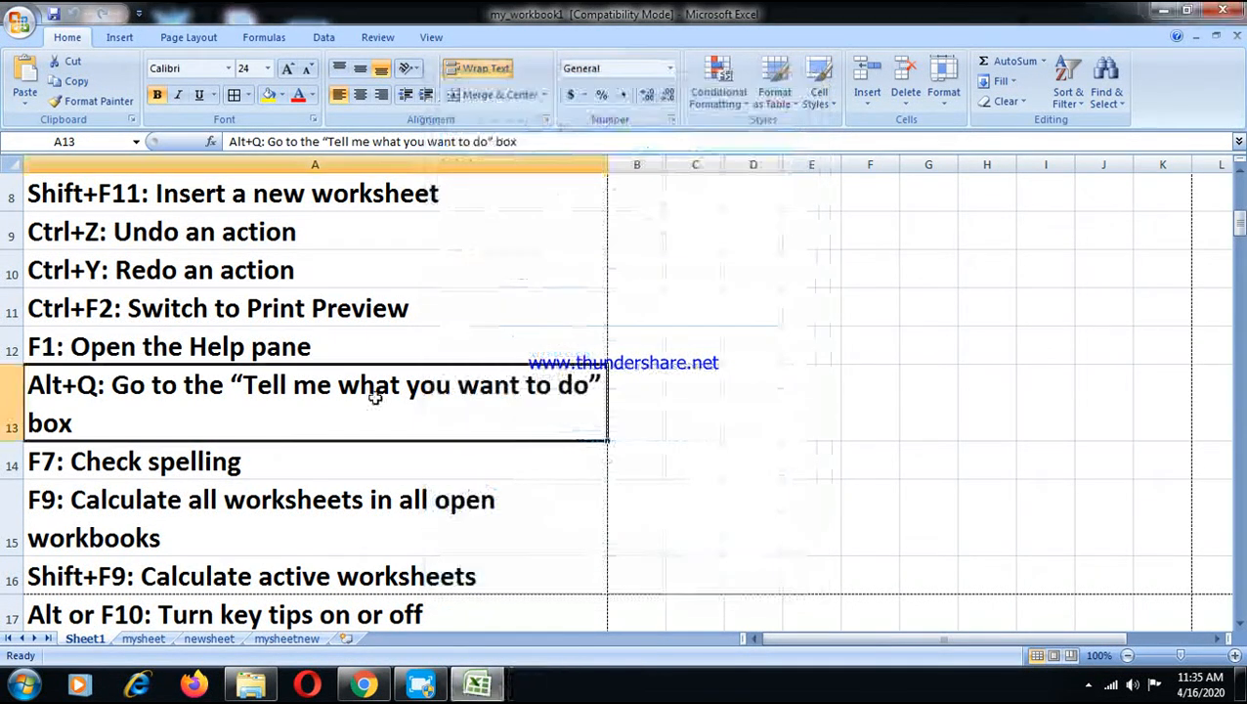
Step: Go back over the shortcut notes, selecting A14, A11, A9 and A13 in turn
left_click(182, 462)
left_click(101, 308)
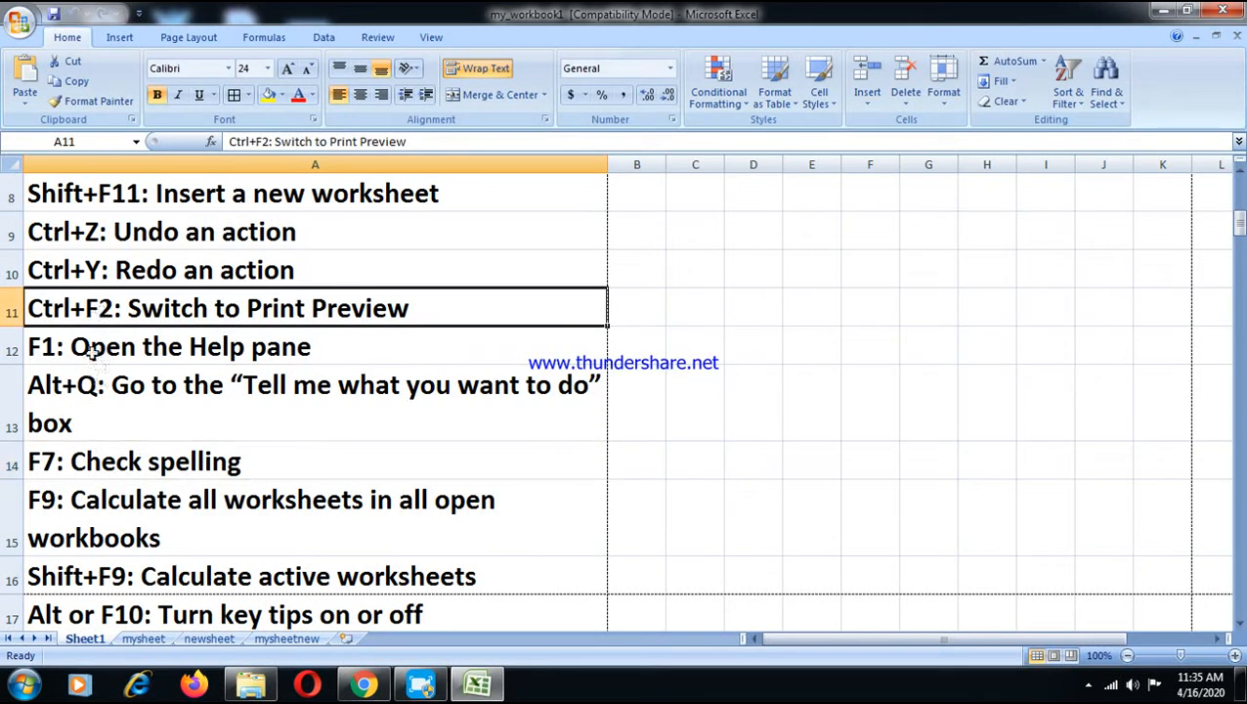
left_click(109, 236)
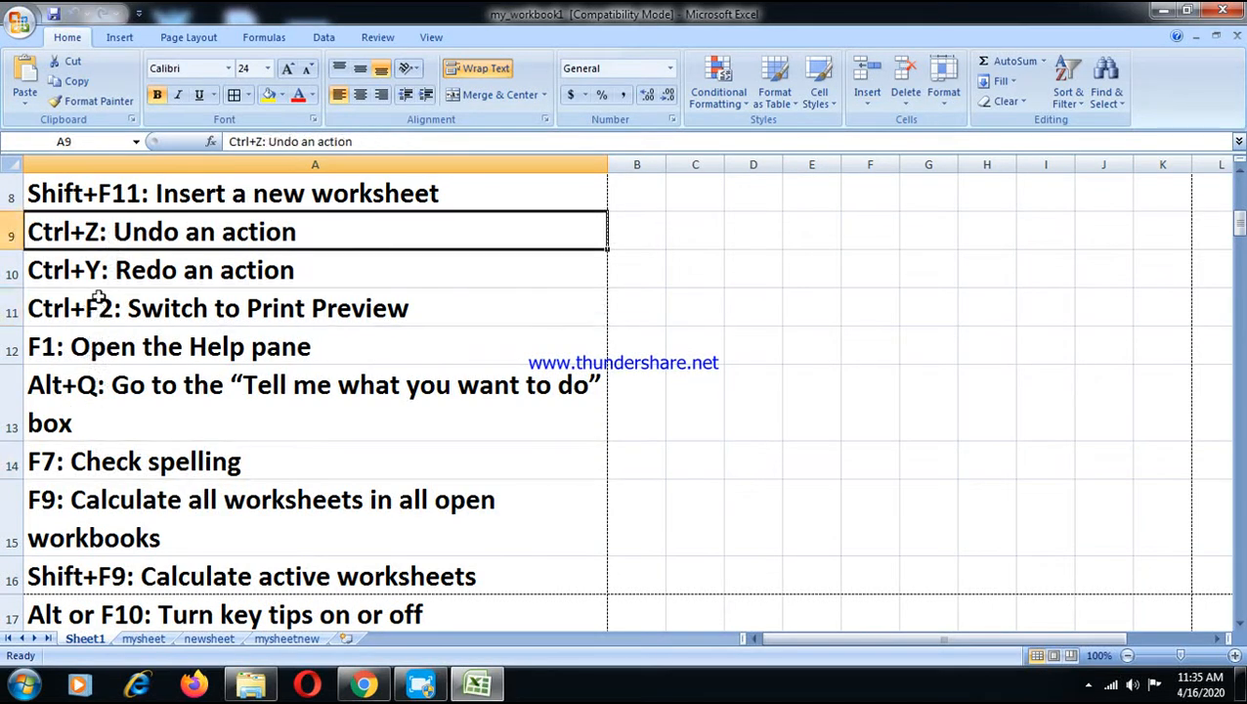
left_click(115, 381)
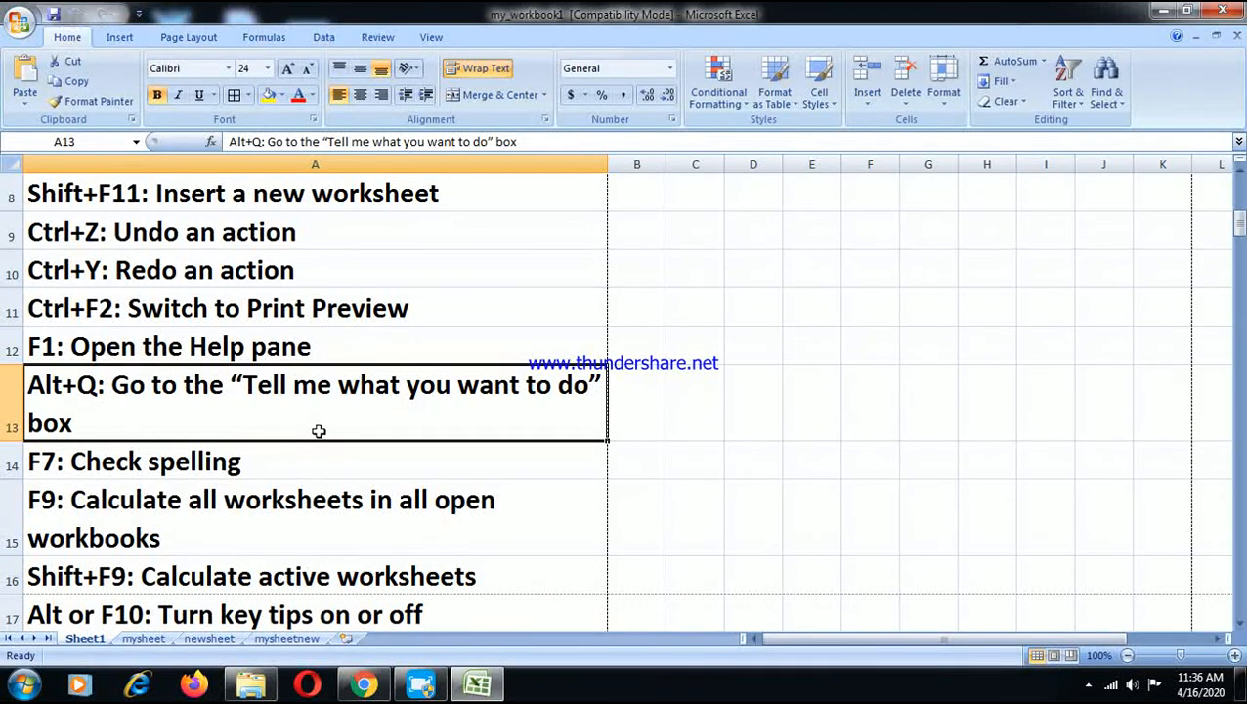
Step: Try the "Tell me what you want to do" shortcut from B13, and return to its note in A13
left_click(638, 423)
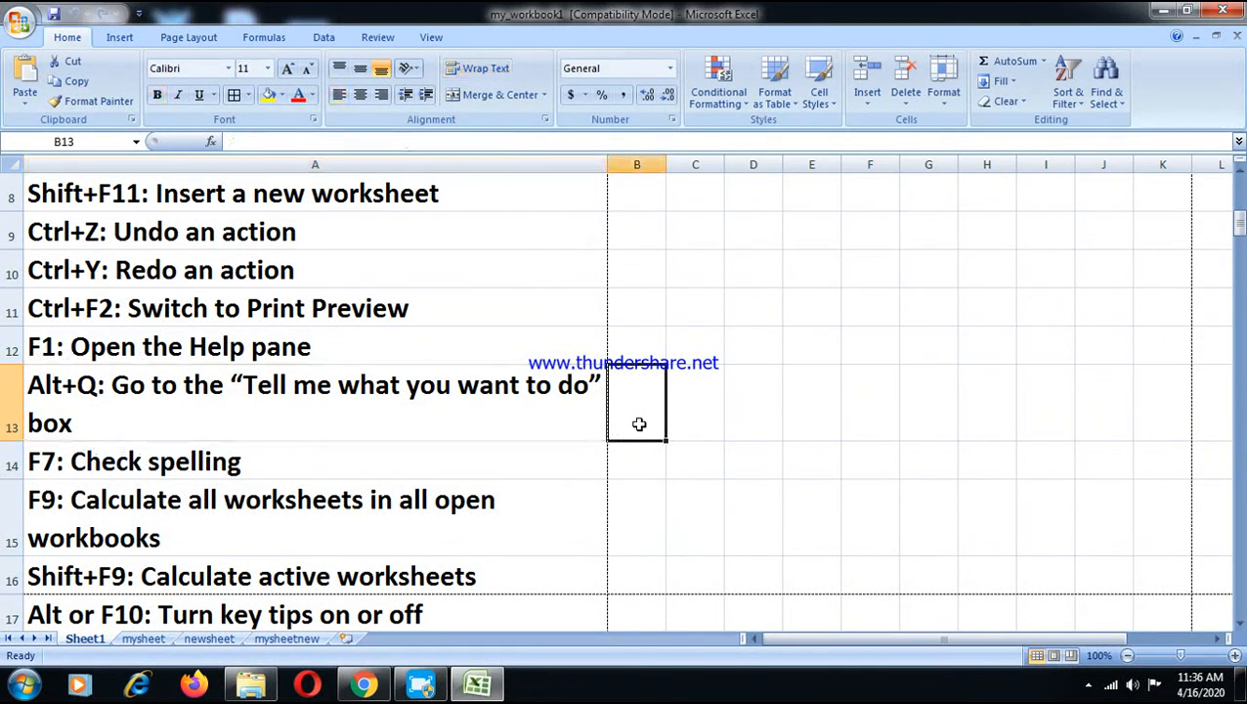
key("alt")
key("alt")
left_click(621, 271)
left_click(574, 300)
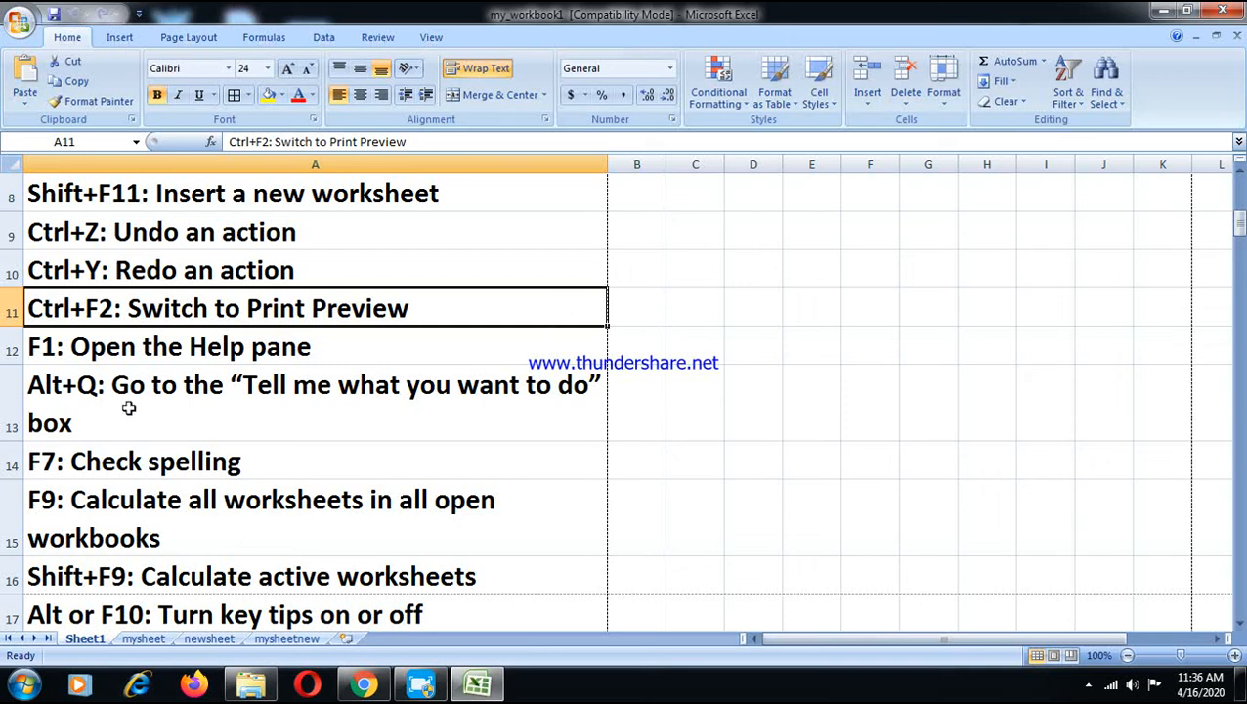
left_click(279, 411)
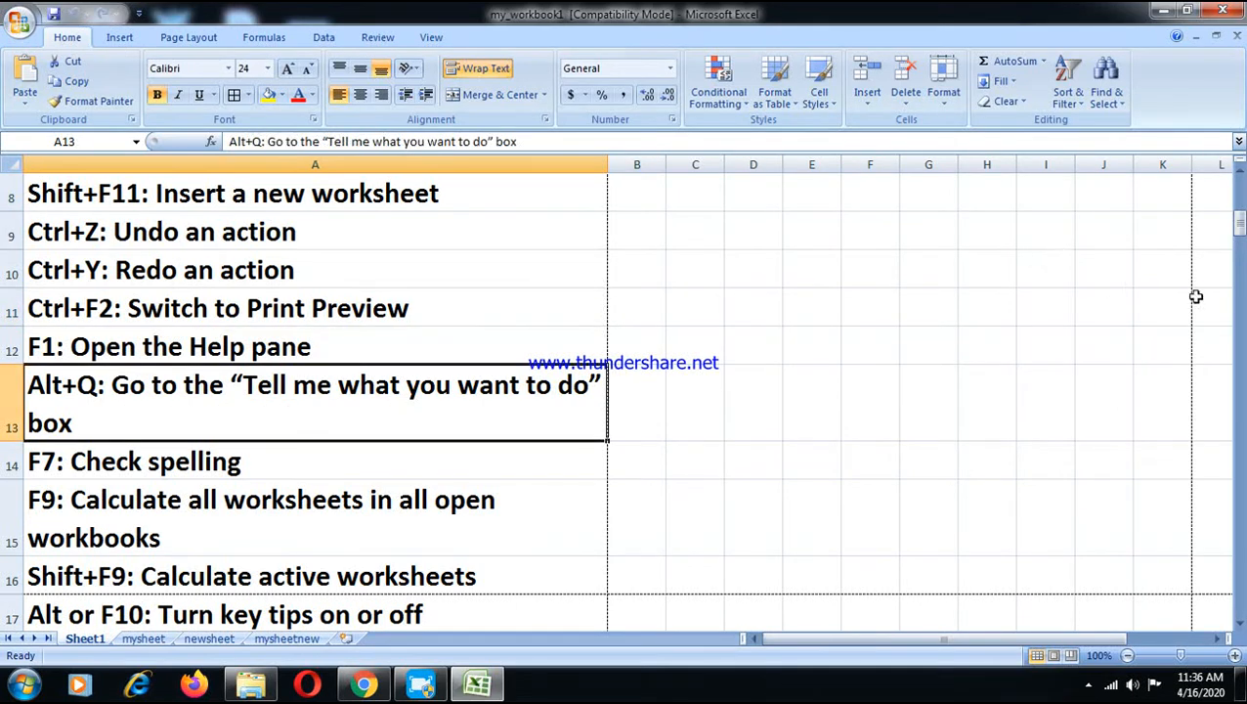
Step: Select the spelling check note in A14, and open and close the Excel Help window
left_click(110, 464)
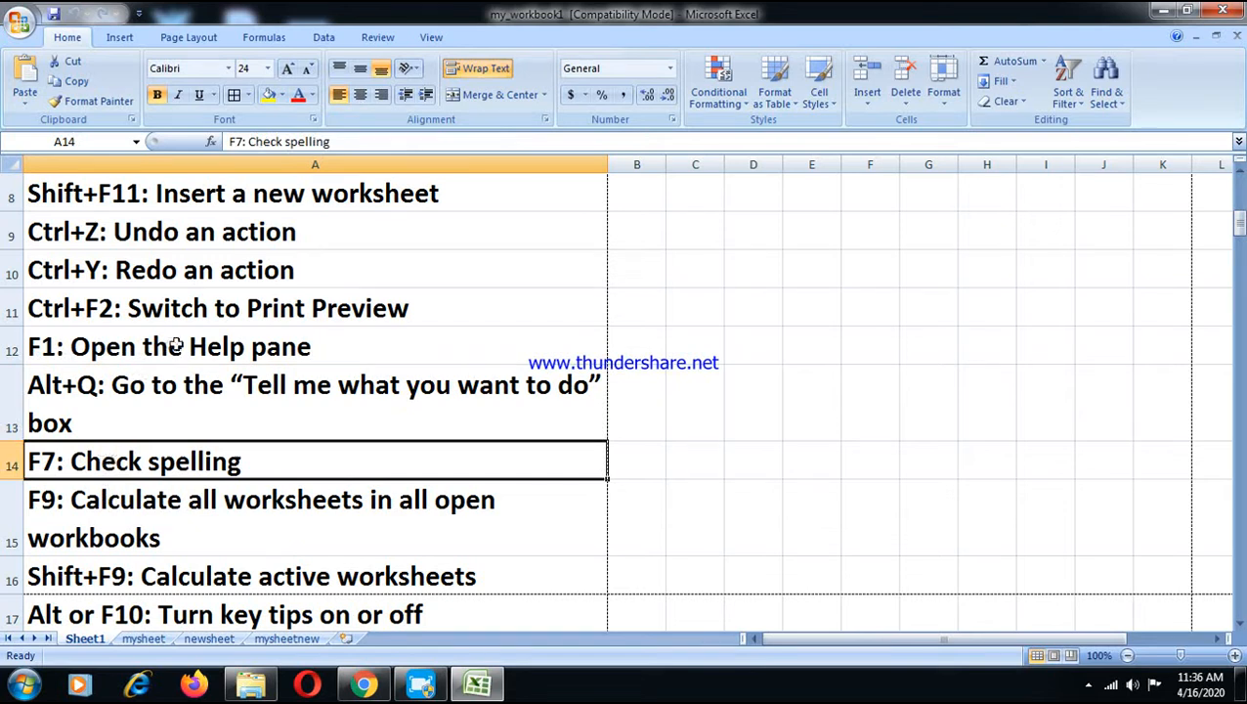
key("F1")
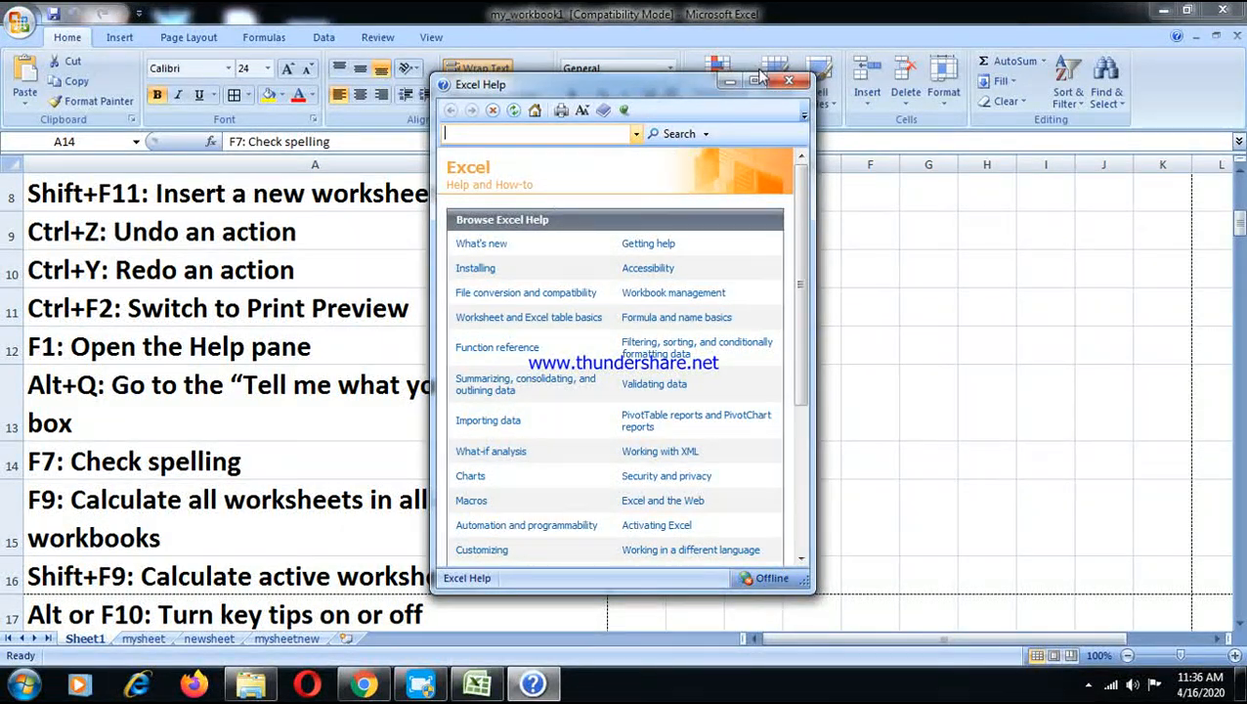
left_click(792, 86)
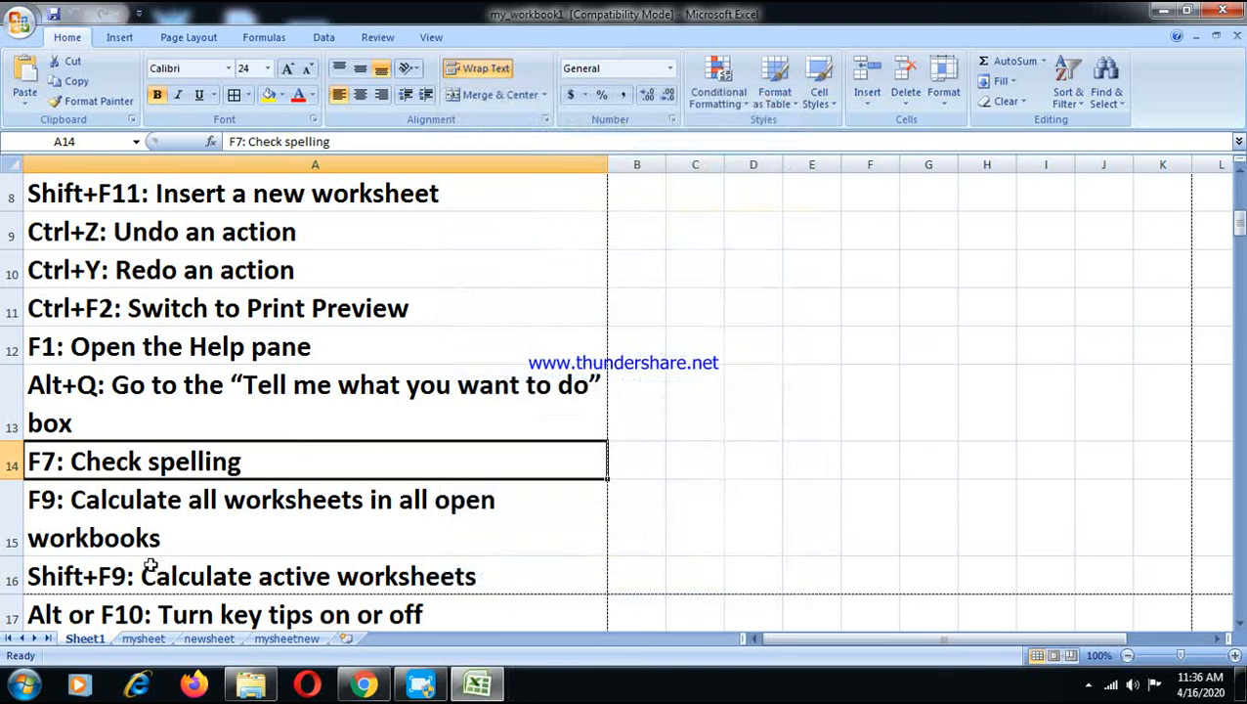
Step: Enter the misspelled word APPLA in B13 and replace it with Appled
left_click(137, 517)
left_click(641, 407)
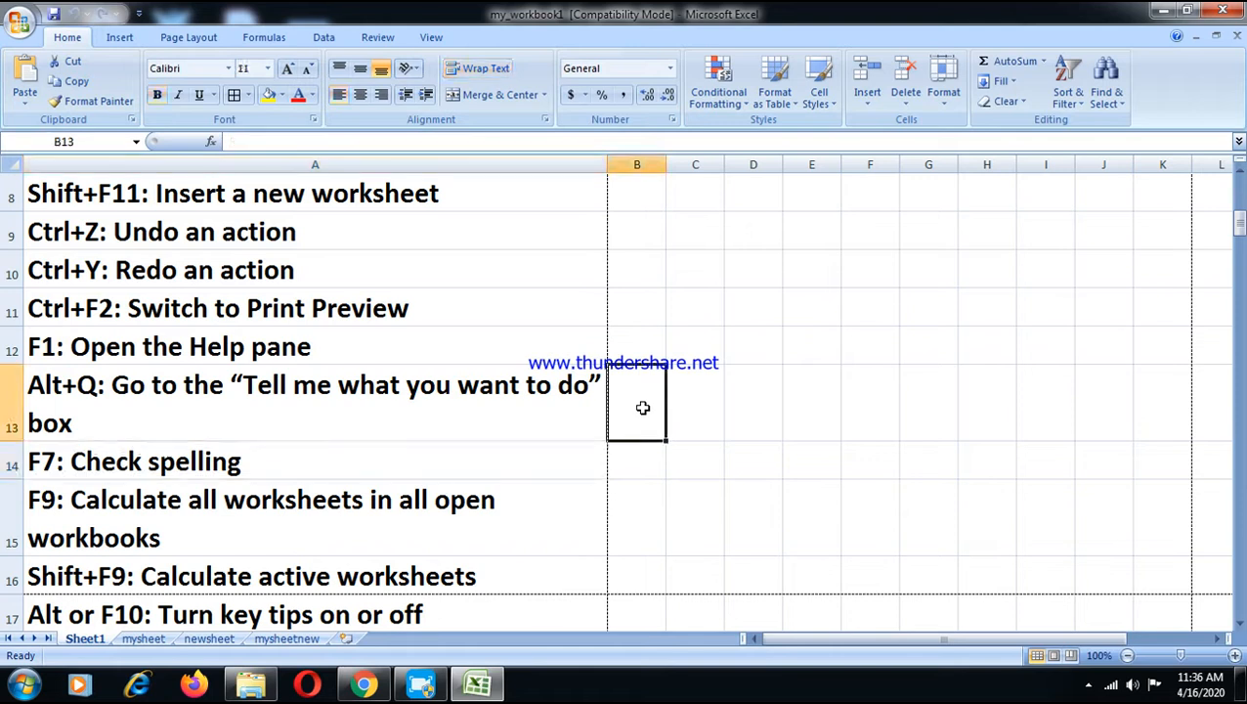
type("APPLA")
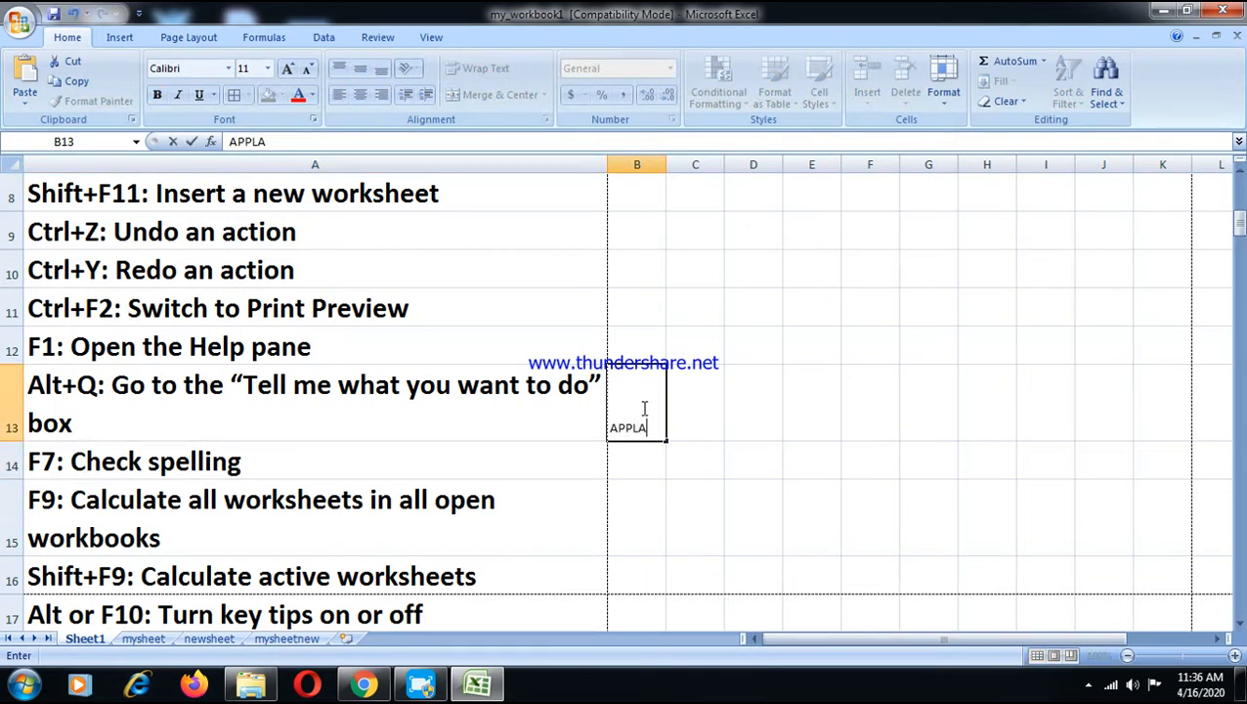
left_click(646, 500)
left_click(635, 421)
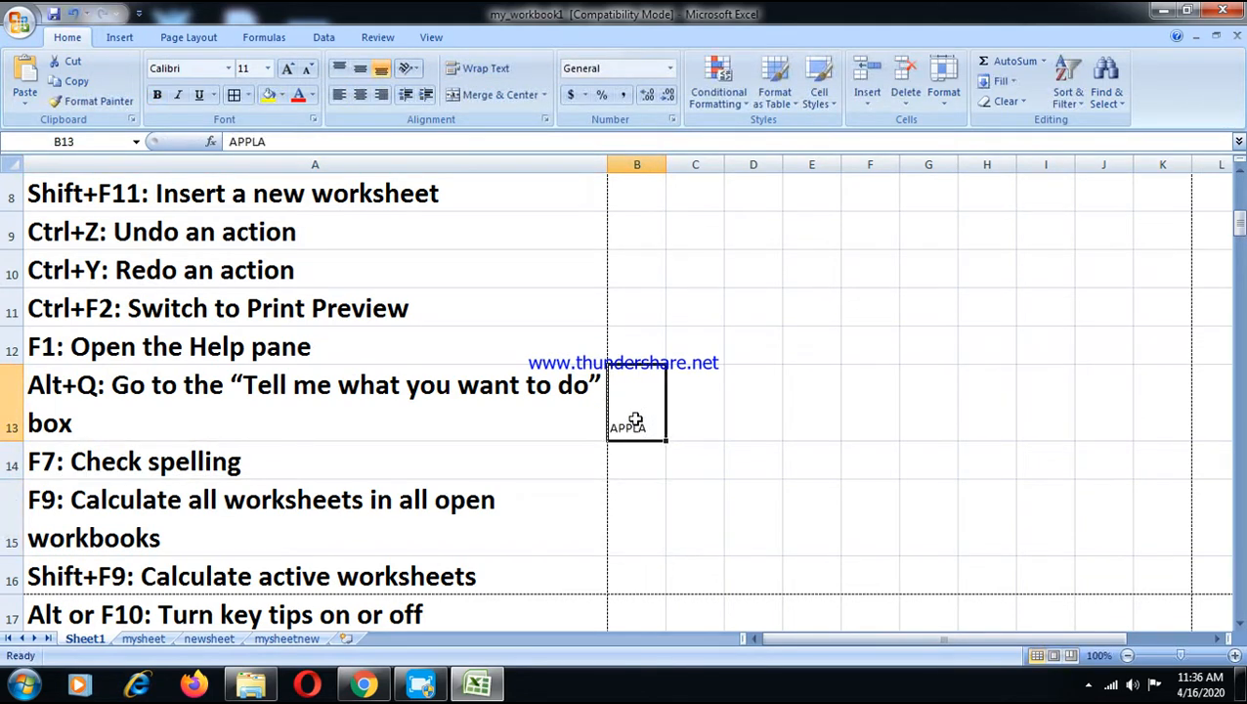
type("Apple")
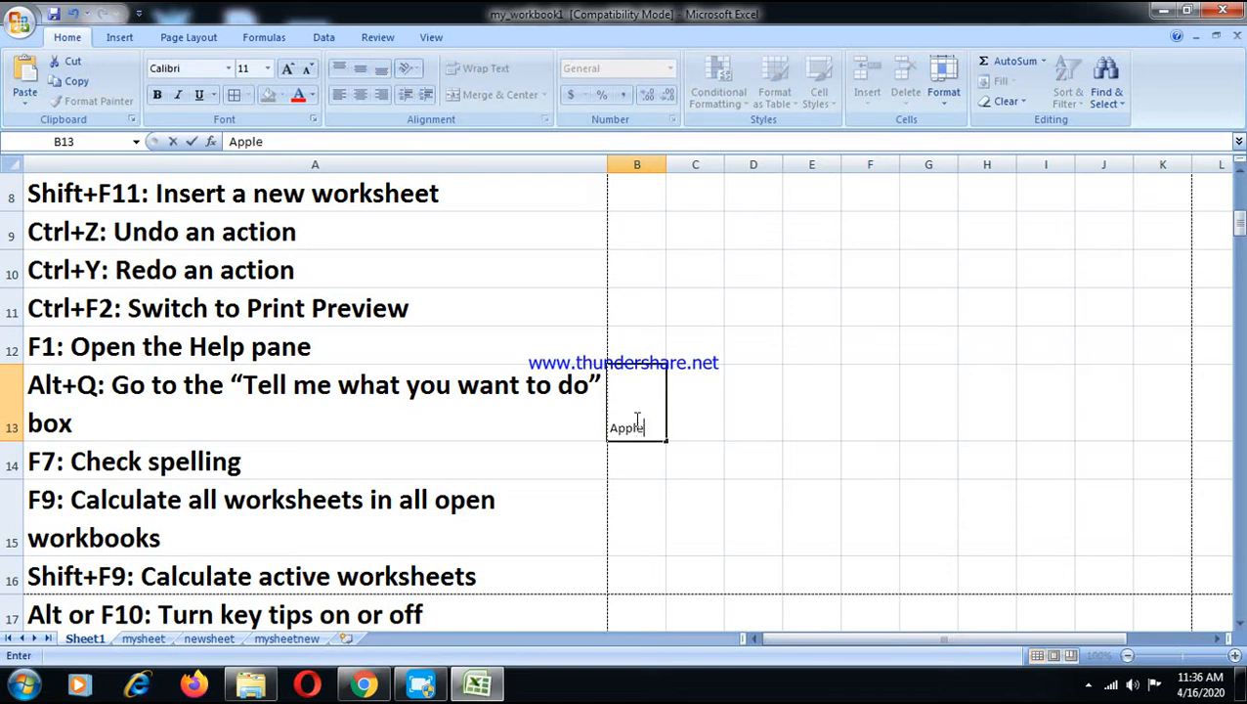
left_click(641, 504)
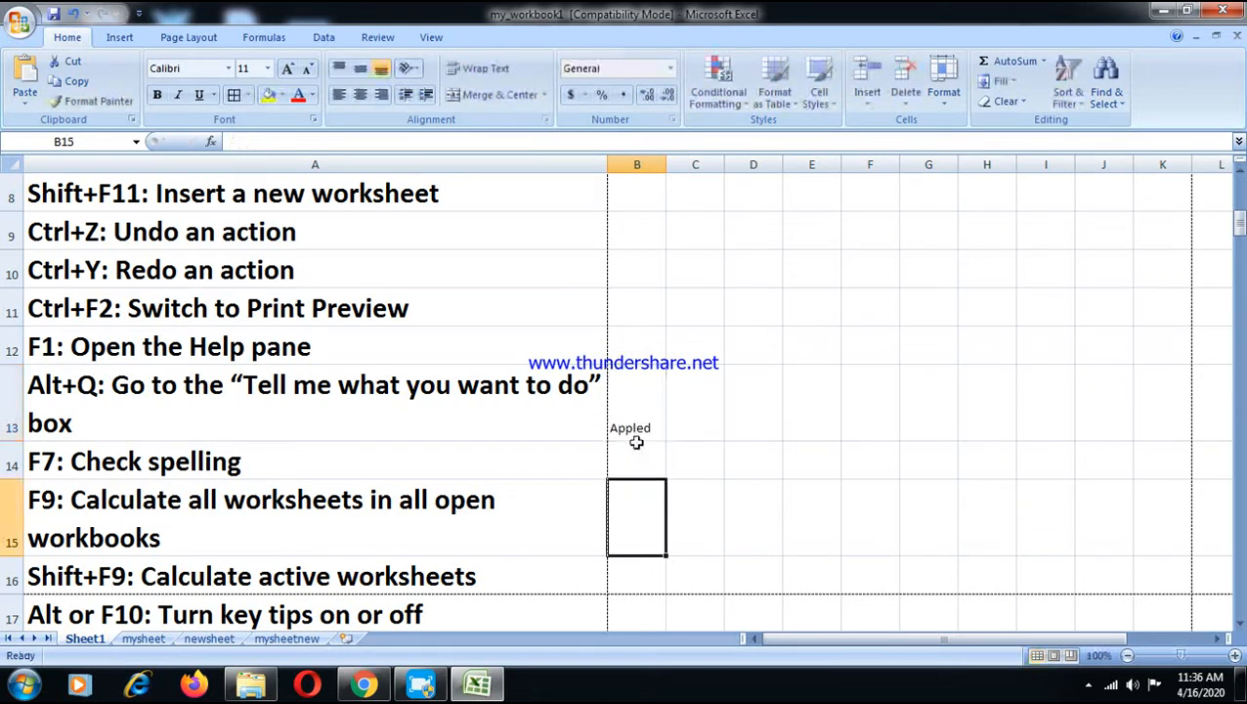
Step: Replace the whole text in B13 with aeroplaned
double_click(641, 427)
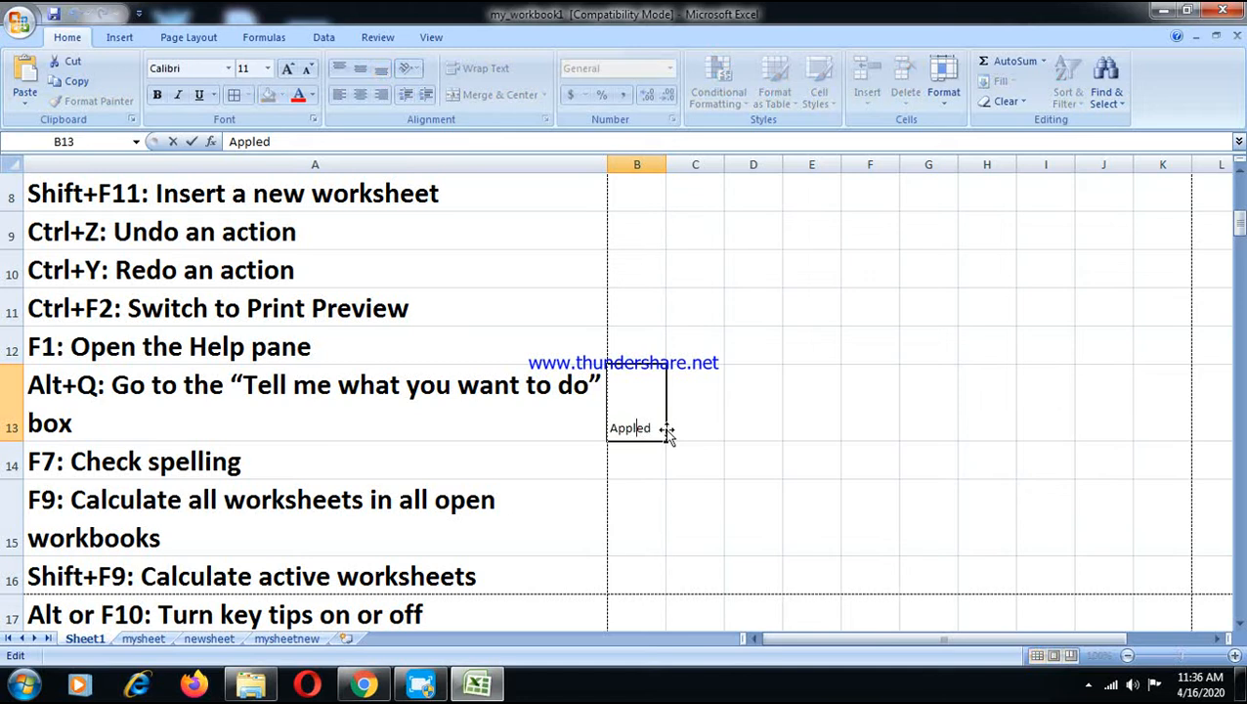
left_click_drag(658, 427, 612, 427)
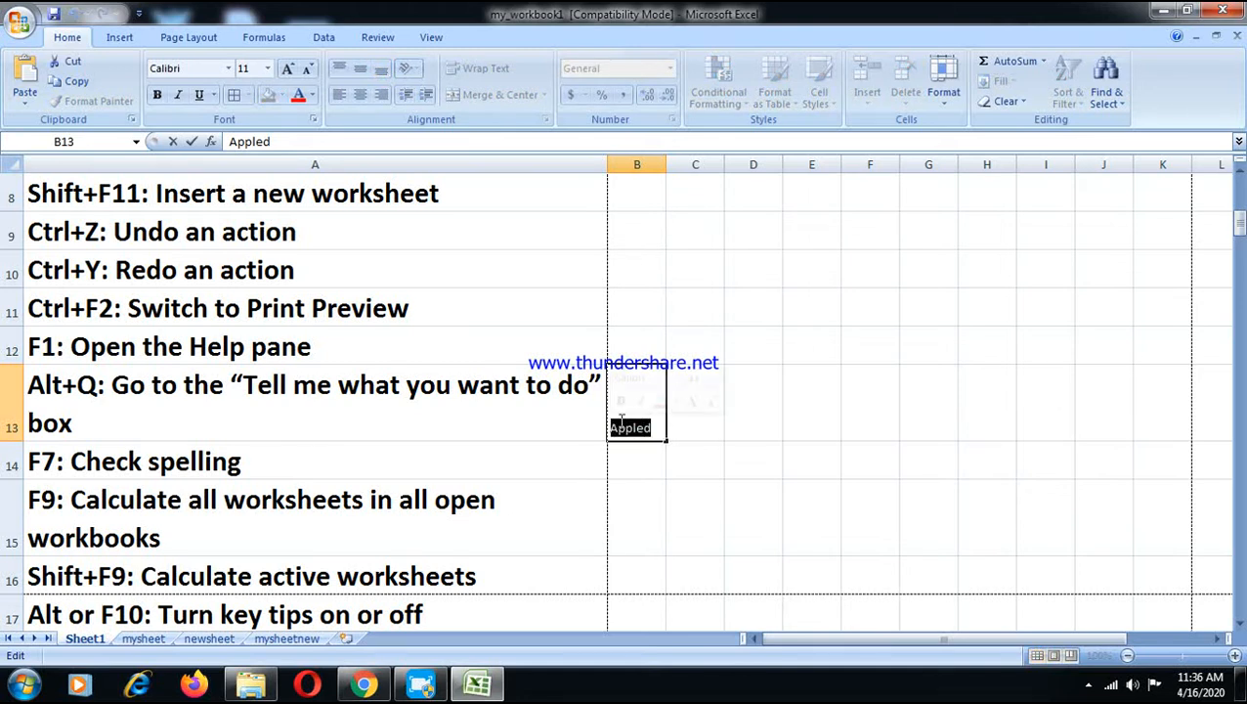
type("aero")
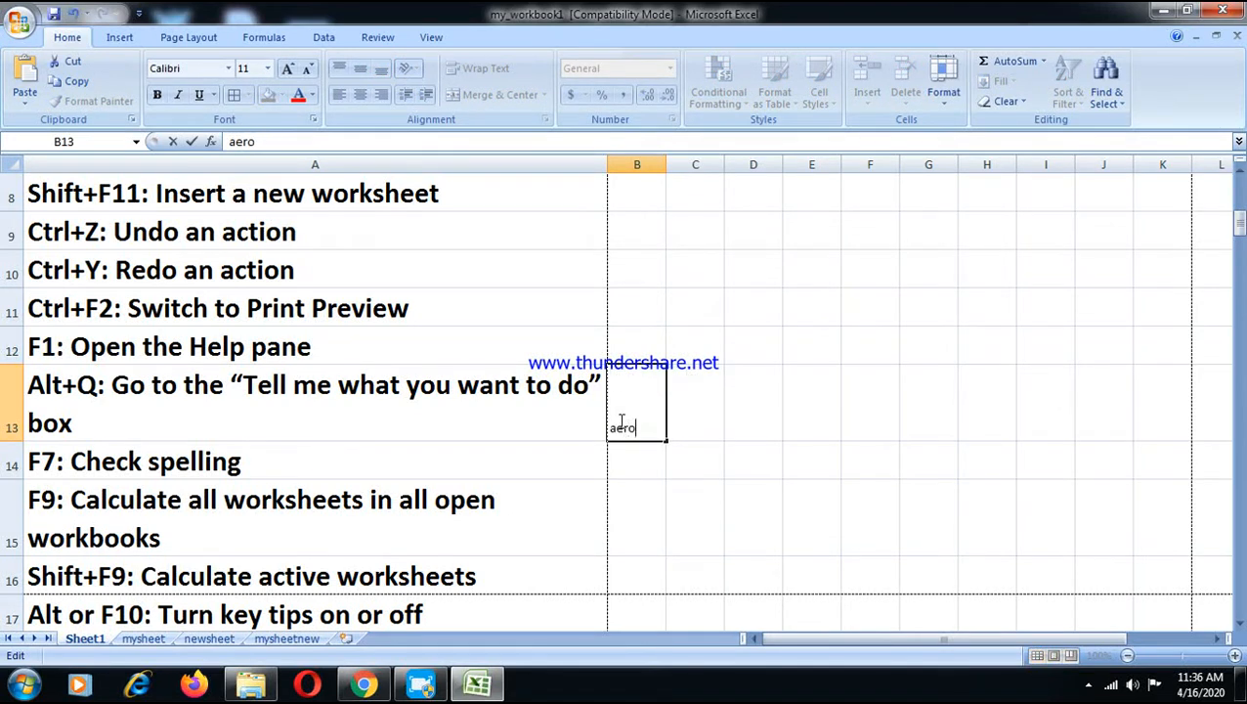
type("planed")
key("Return")
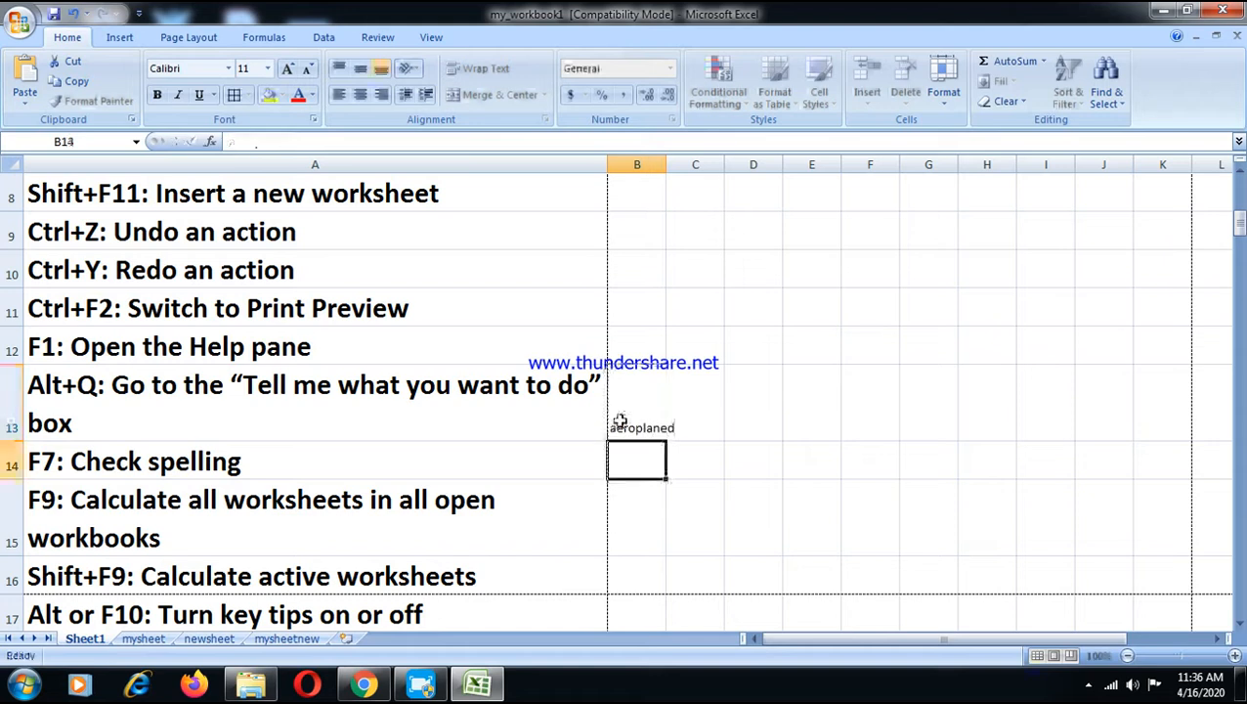
Step: Edit the word in B13 to read aeroplantd and select the cell
left_click(659, 424)
double_click(667, 427)
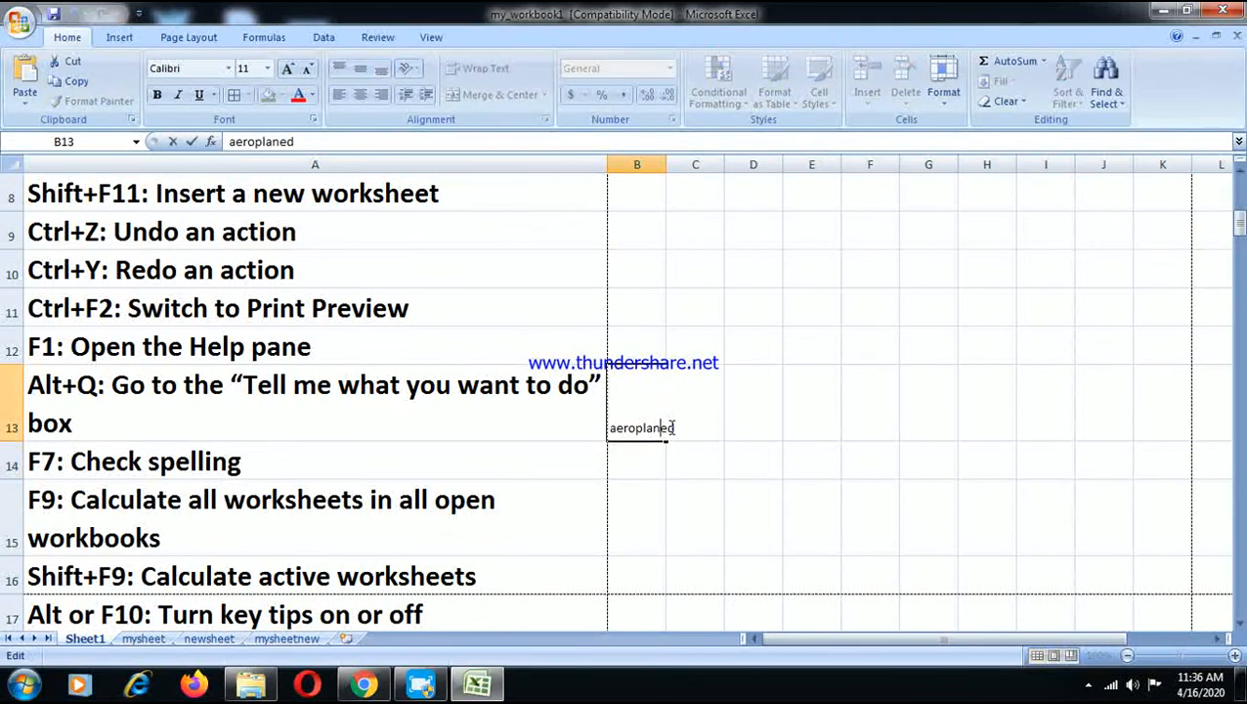
key("Delete")
type("t")
left_click(636, 541)
left_click(653, 433)
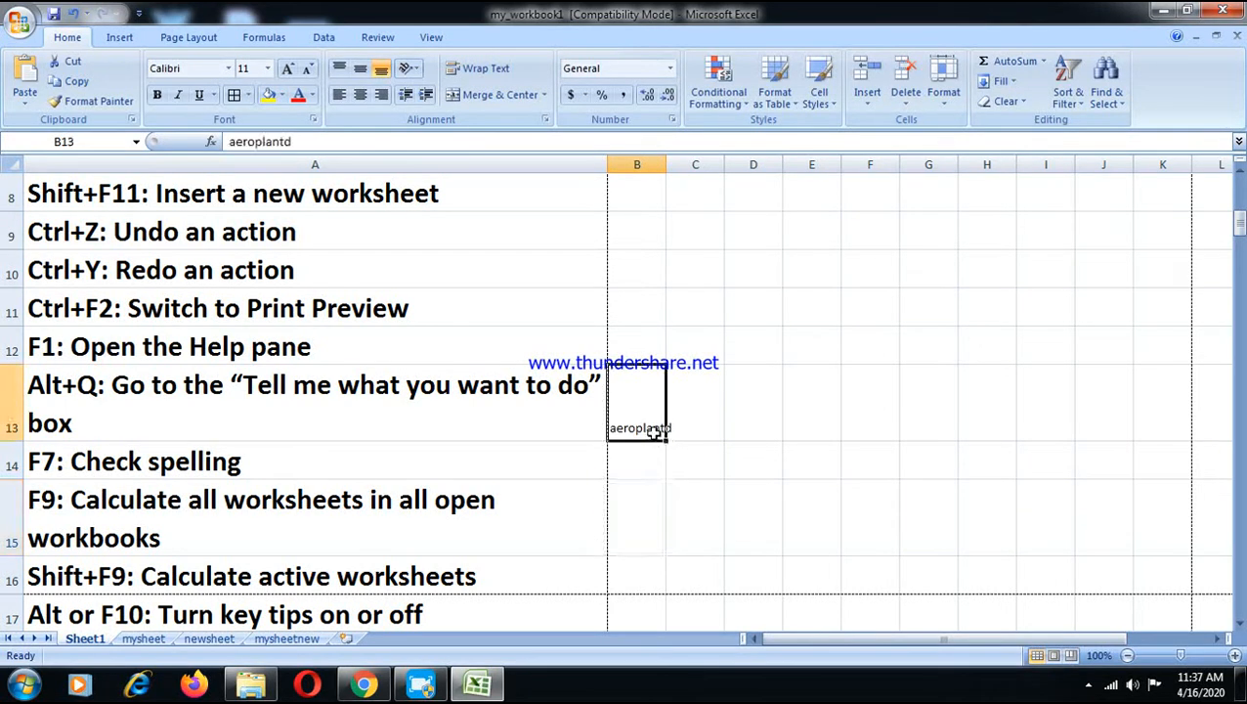
right_click(656, 436)
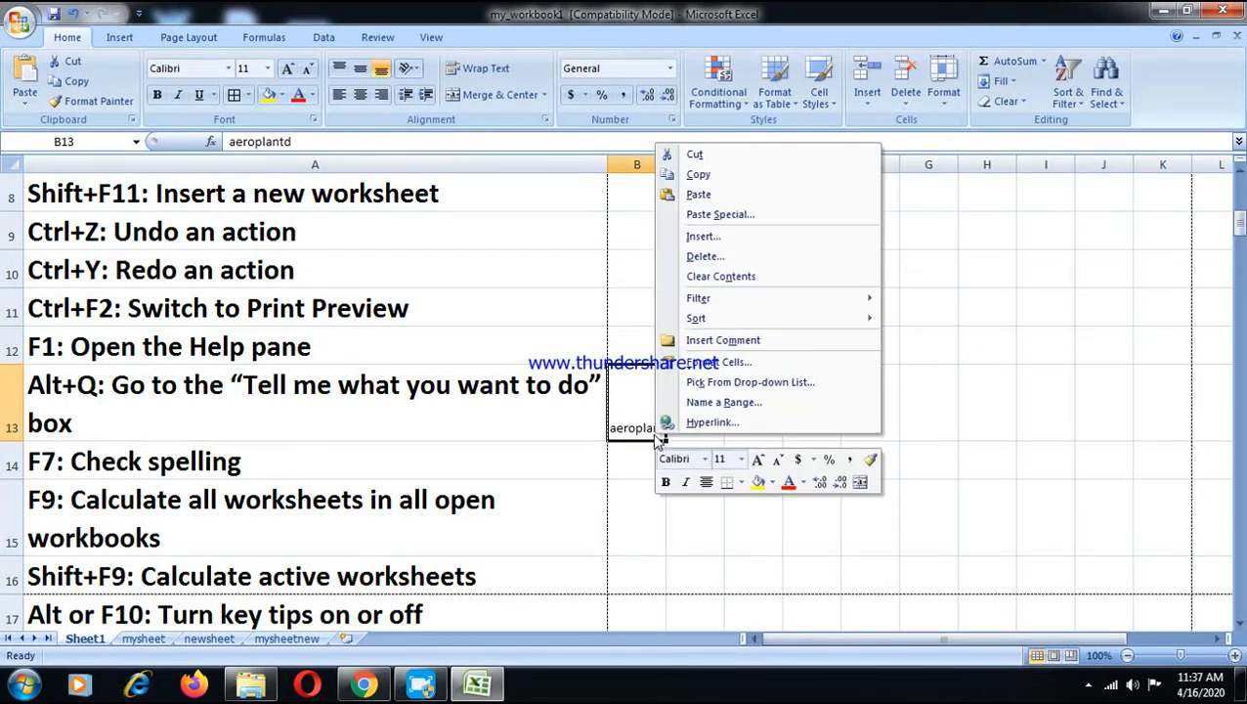
key("Escape")
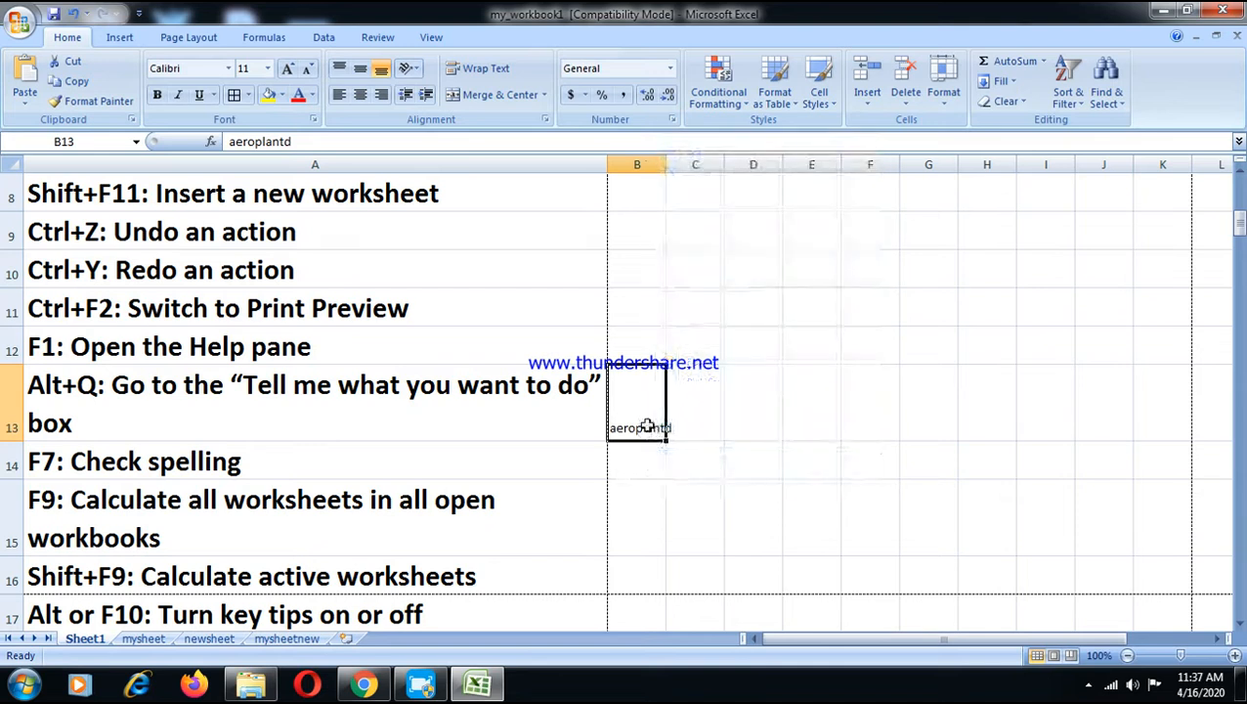
Step: Start a spelling check on B13 with English (United States) as the dictionary language
key("F7")
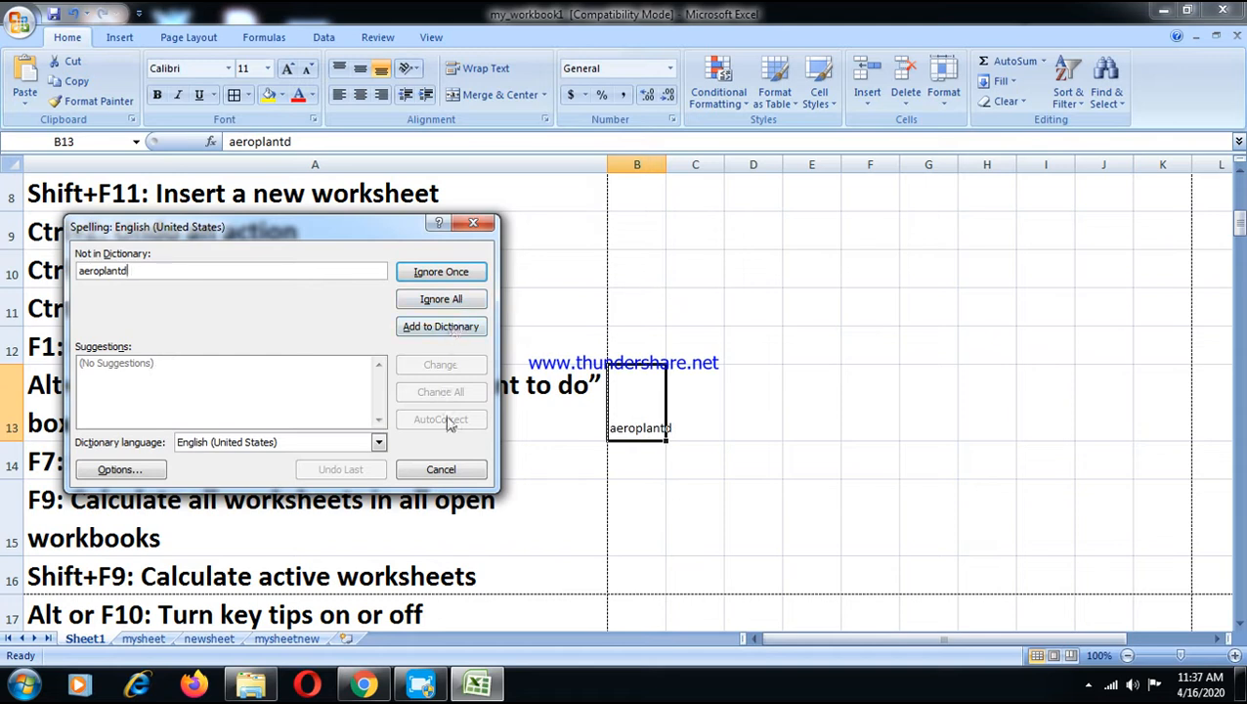
left_click(321, 447)
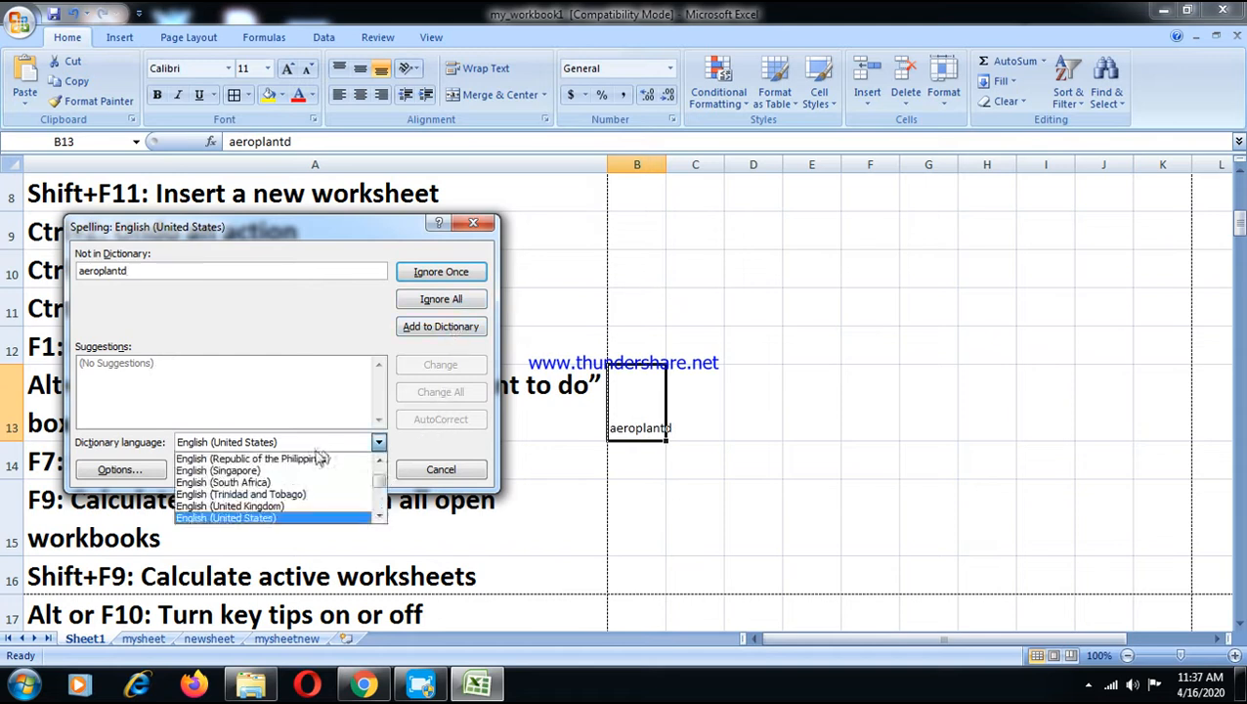
left_click(276, 517)
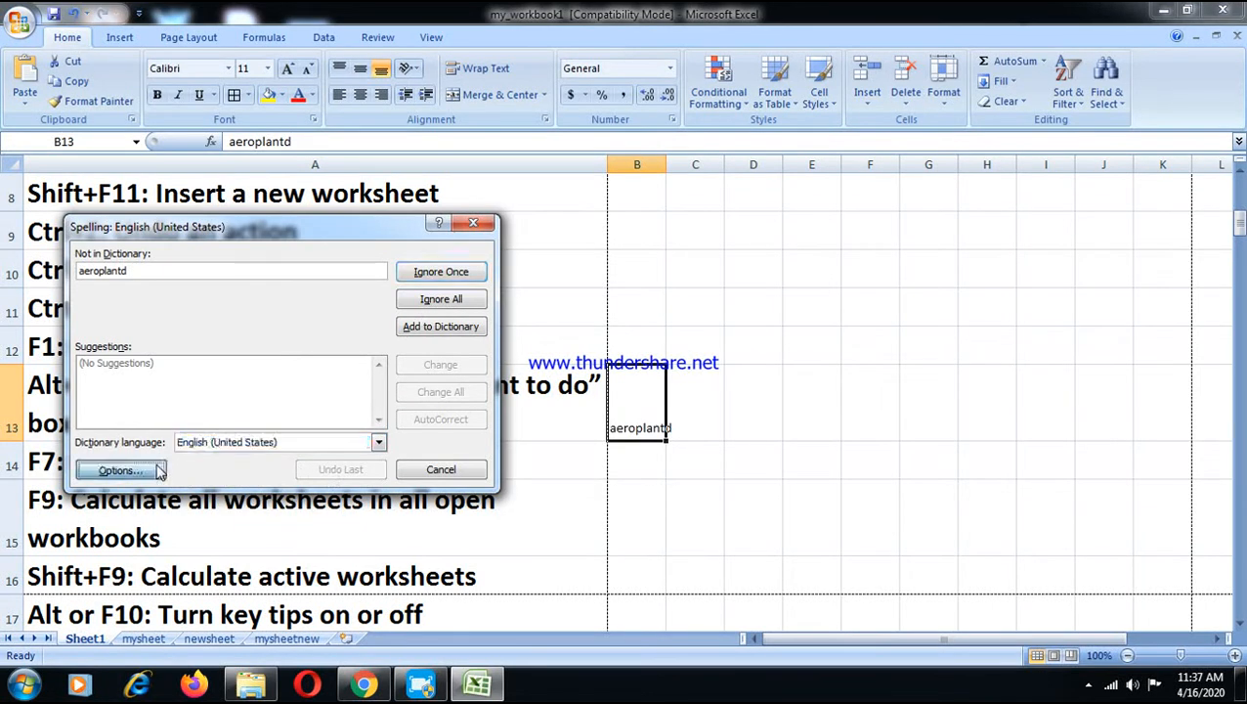
Step: Turn on "Suggest from main dictionary only" in the proofing options, and cancel the spelling check
left_click(158, 470)
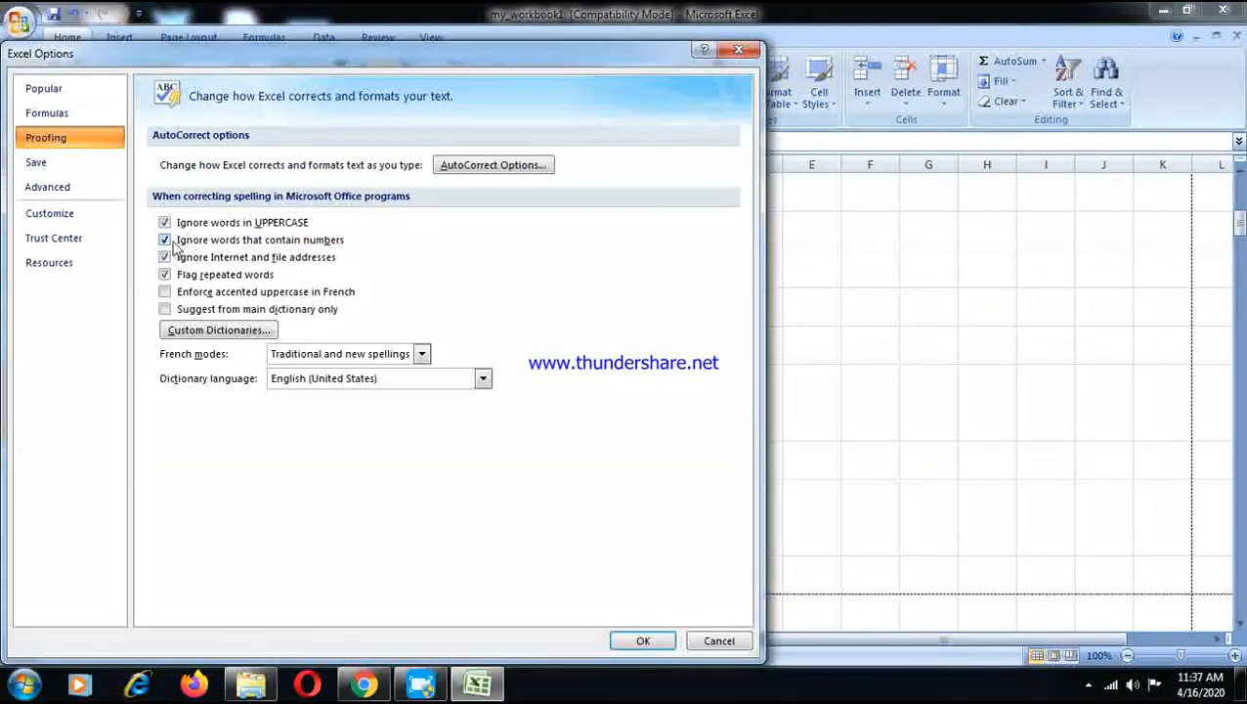
left_click(164, 256)
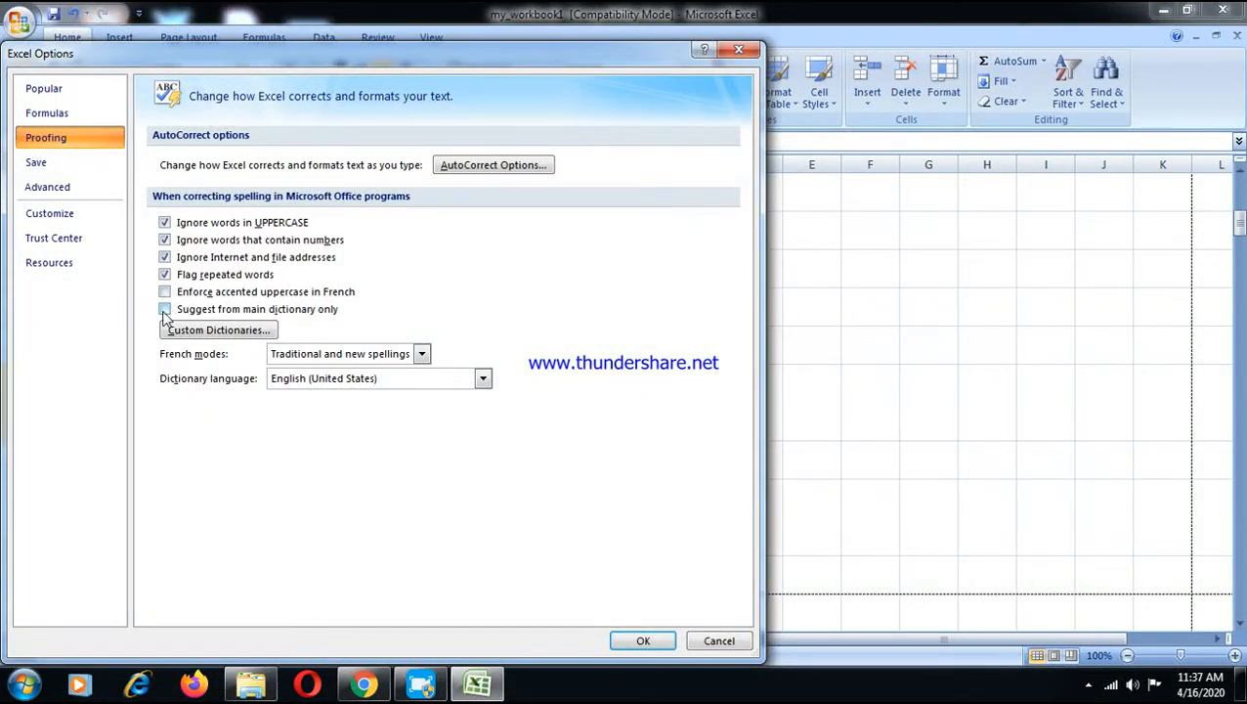
left_click(164, 309)
left_click(643, 640)
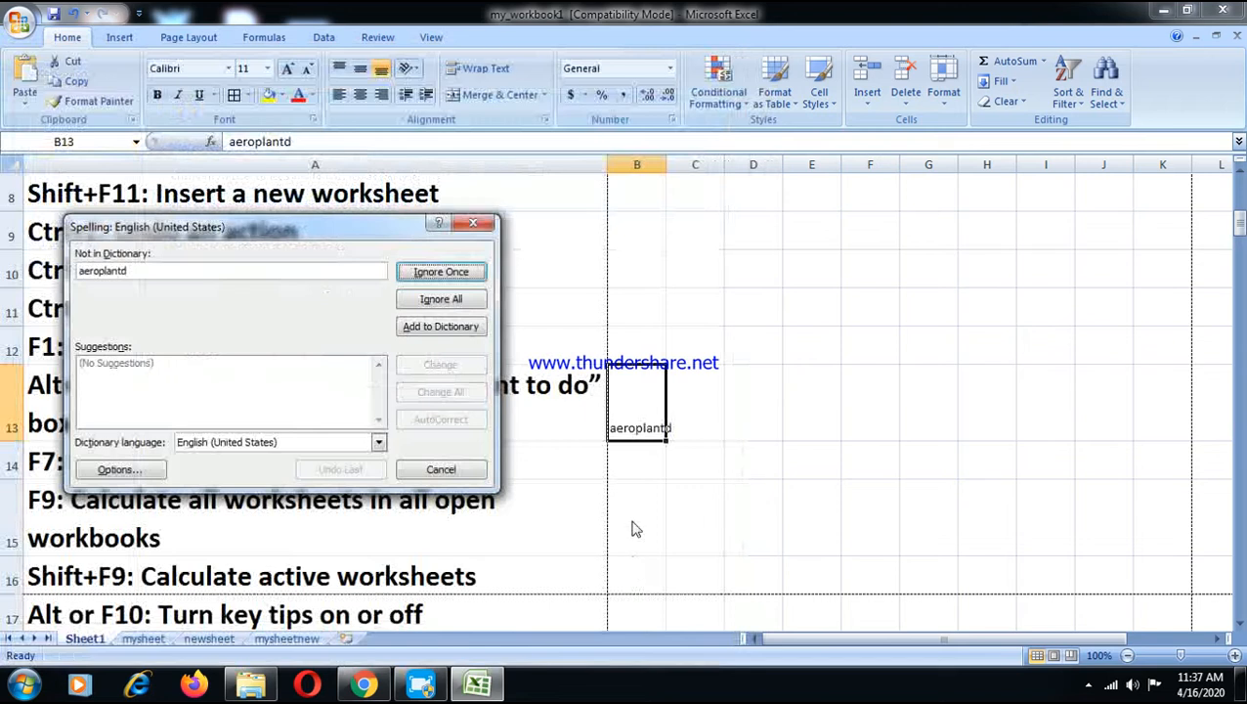
left_click(461, 474)
Step: Delete the misspelled word from B13 and select the spelling check entry in A14
left_click(646, 473)
double_click(648, 437)
double_click(648, 436)
left_click(664, 437)
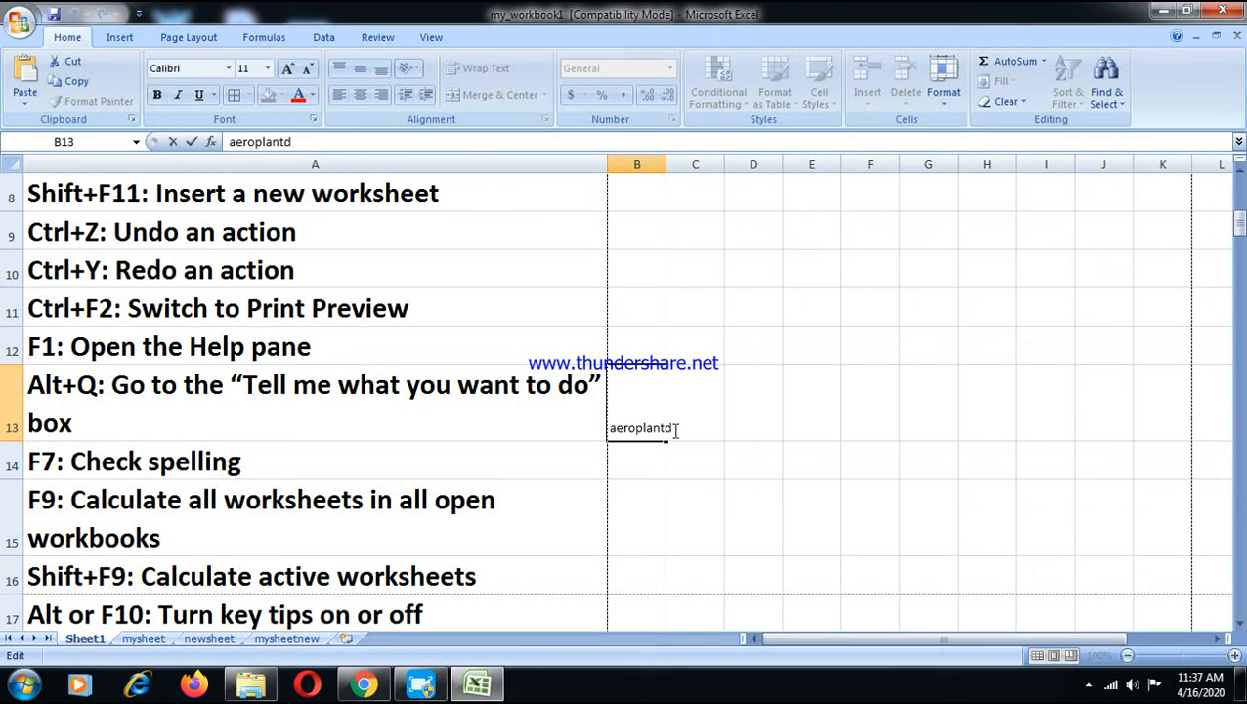
key("BackSpace")
key("BackSpace")
key("BackSpace")
key("BackSpace")
key("BackSpace")
key("BackSpace")
key("BackSpace")
key("BackSpace")
key("BackSpace")
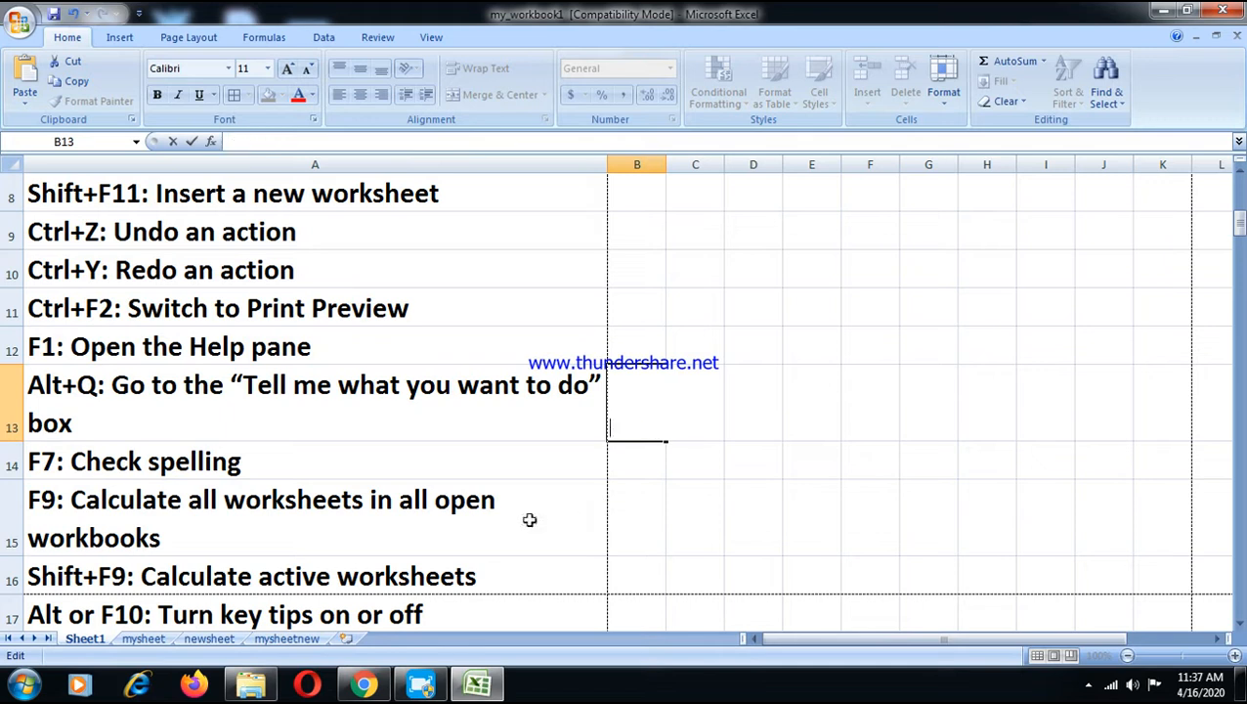
left_click(353, 507)
left_click(256, 451)
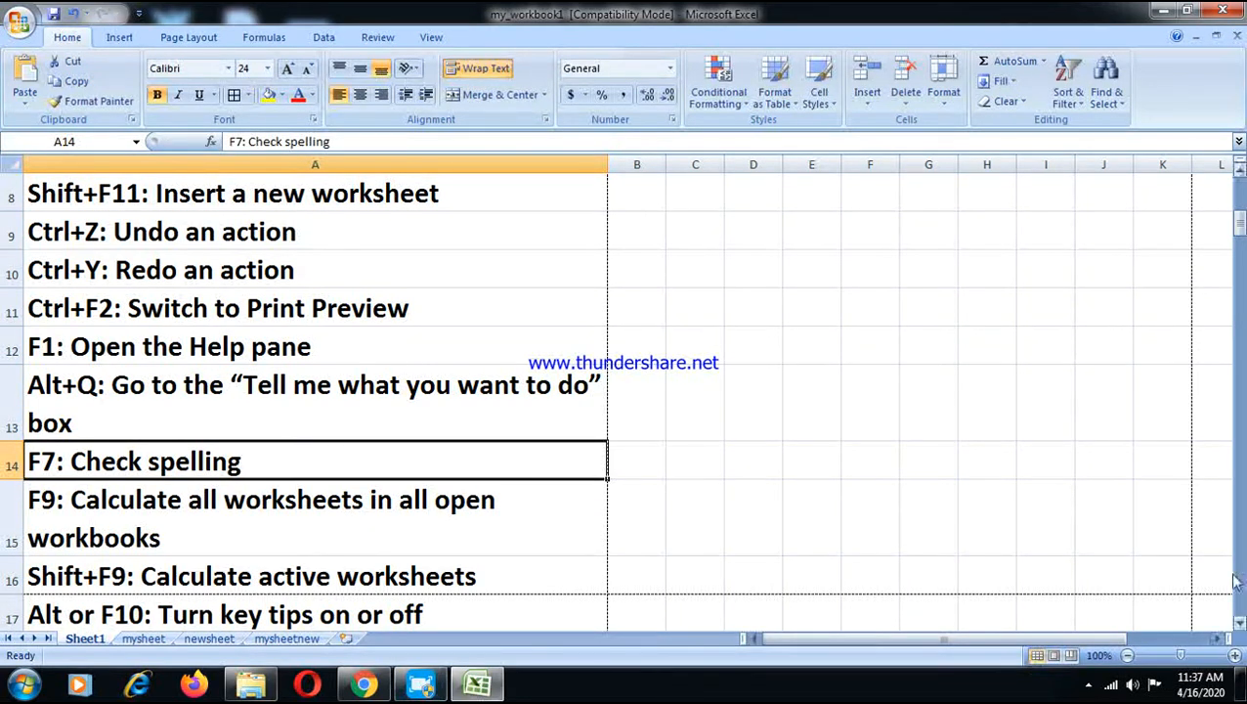
Step: Insert six new worksheets, Sheet2 to Sheet7, after mysheetnew
left_click(1238, 623)
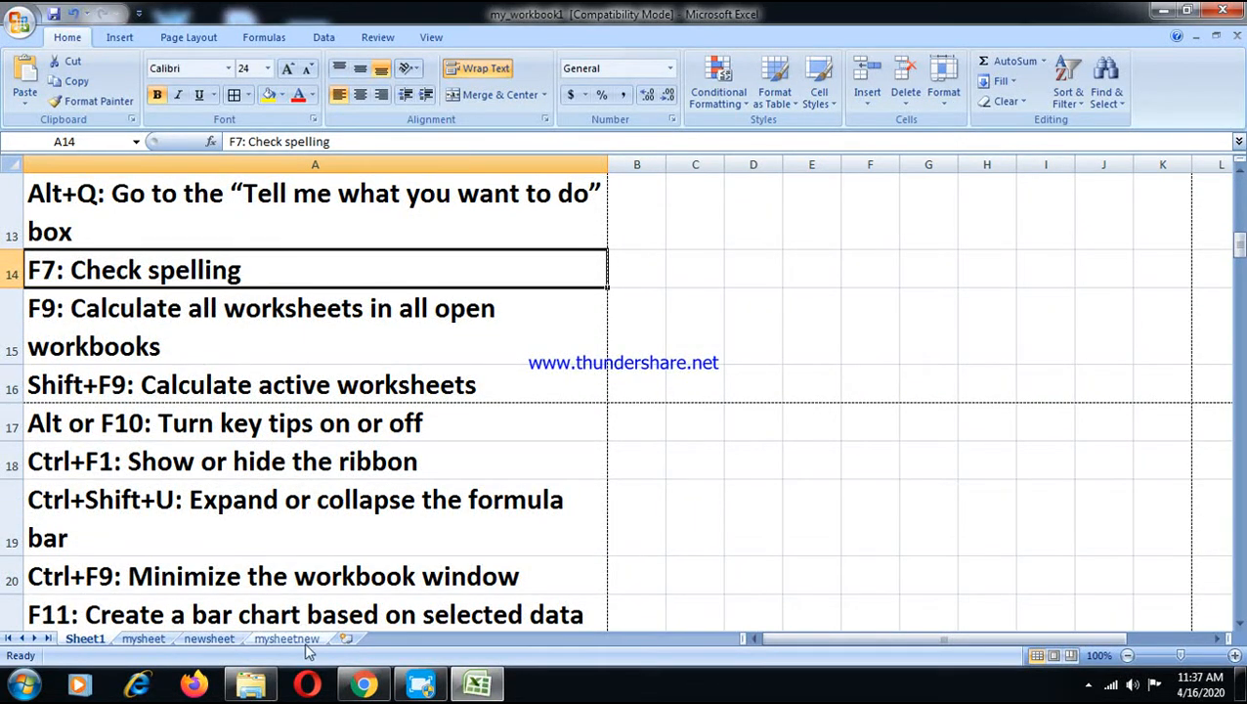
left_click(346, 638)
left_click(403, 641)
left_click(457, 641)
left_click(510, 641)
left_click(565, 639)
left_click(620, 638)
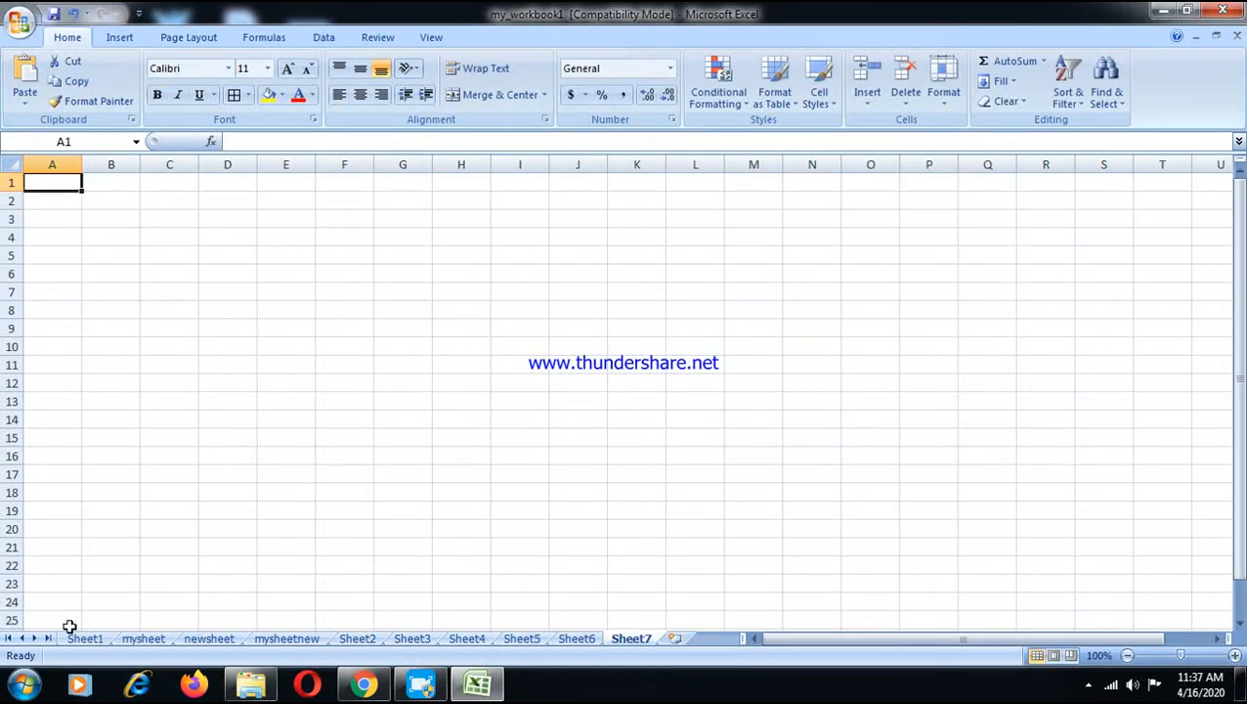
Step: Look through mysheet, Sheet1 and the empty Sheet7, and return to the shortcut list on Sheet1
left_click(144, 638)
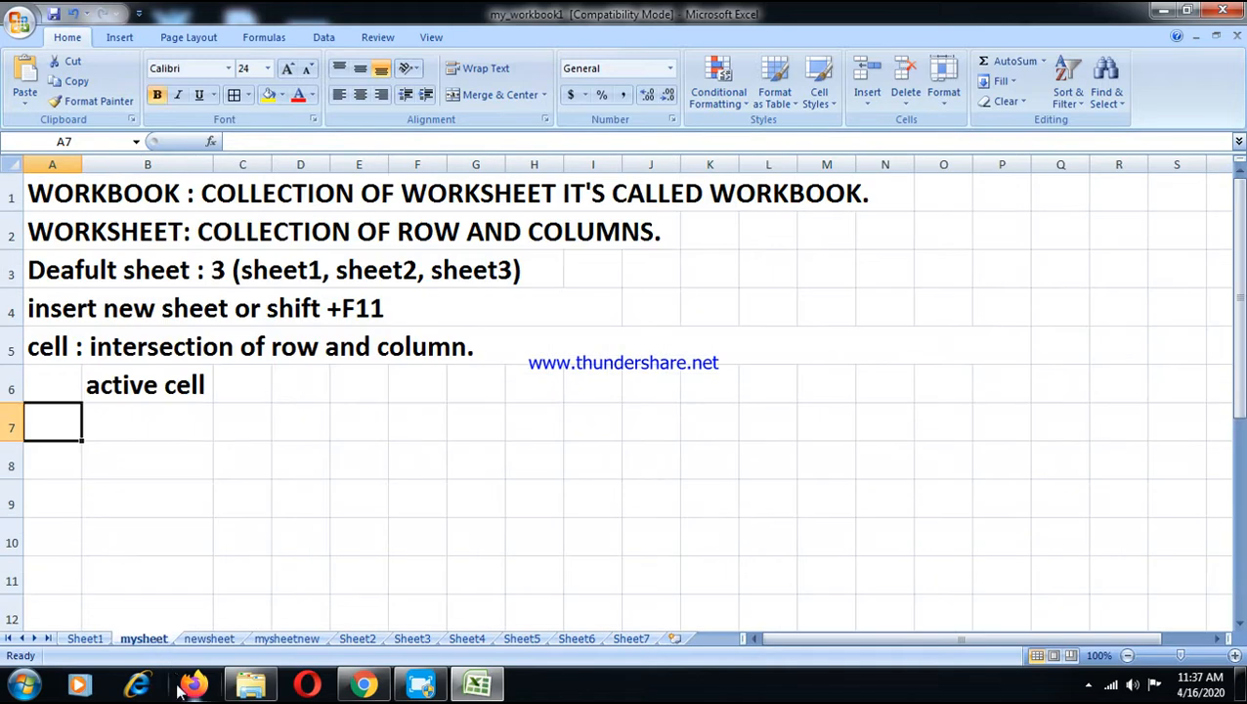
left_click(85, 638)
left_click(95, 391)
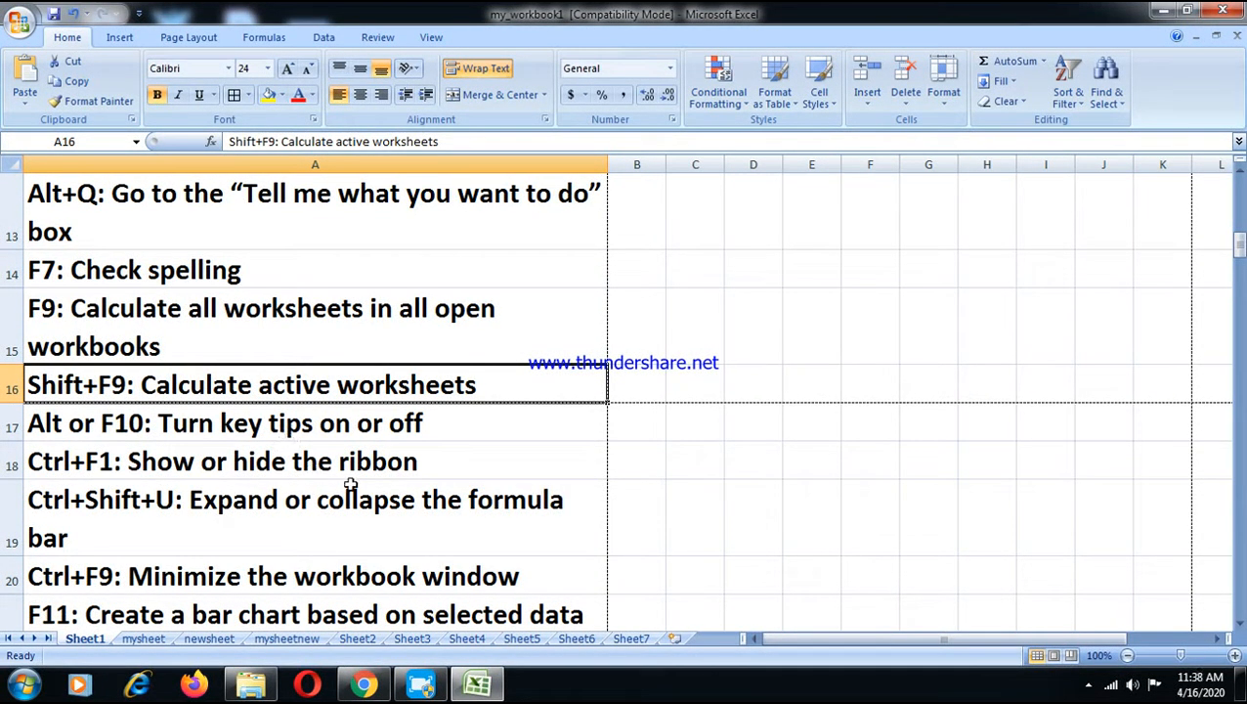
left_click(391, 488)
left_click(663, 513)
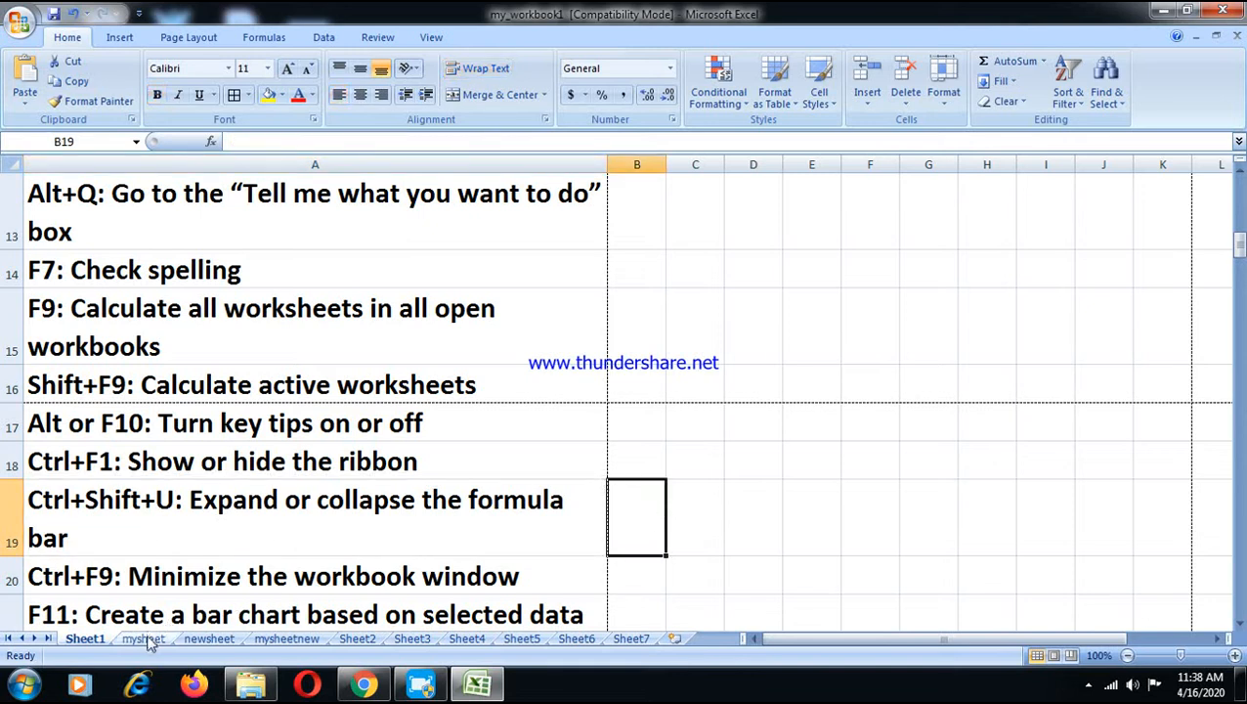
left_click(628, 638)
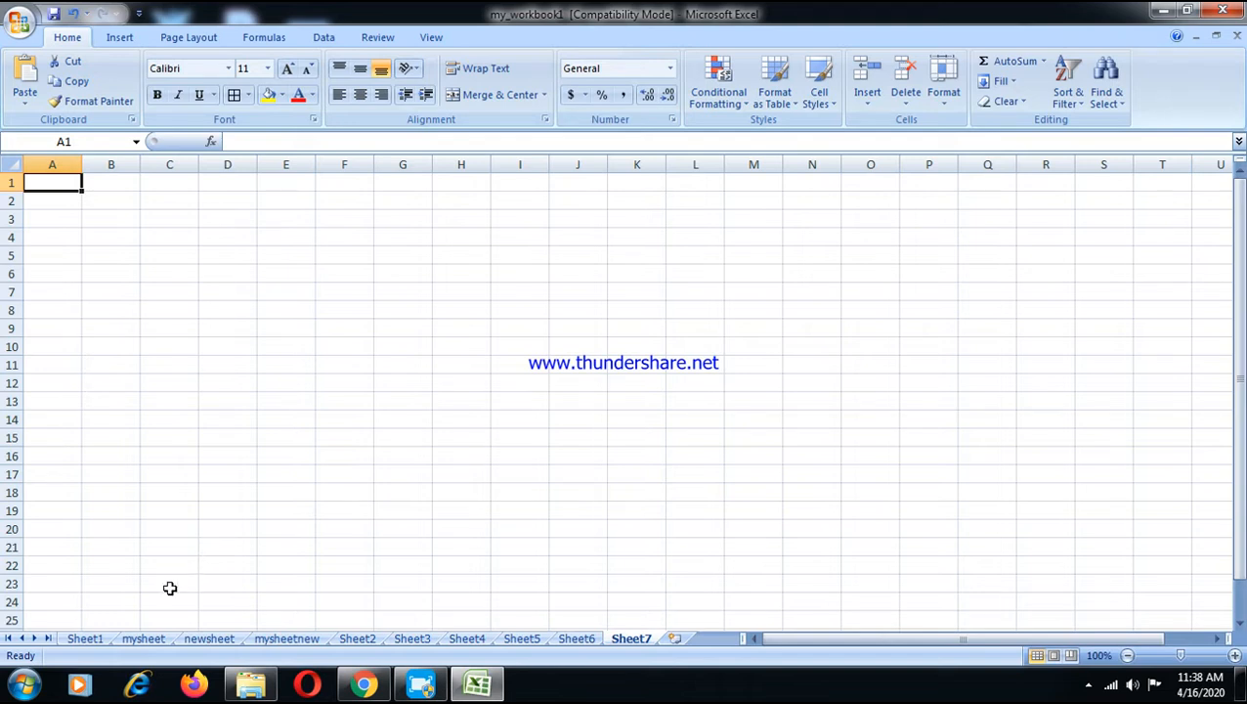
left_click(97, 642)
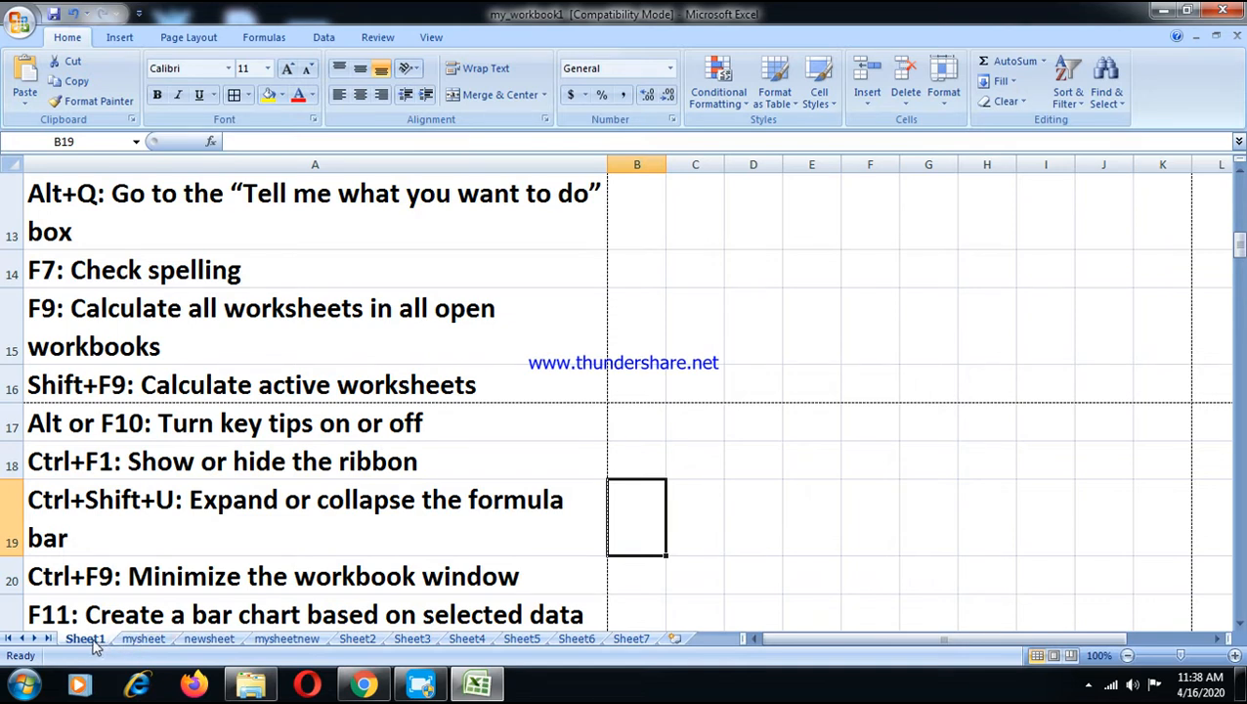
Step: Examine the last entries of the shortcut list down to A97, and return to A1
left_click_drag(1241, 256, 1241, 600)
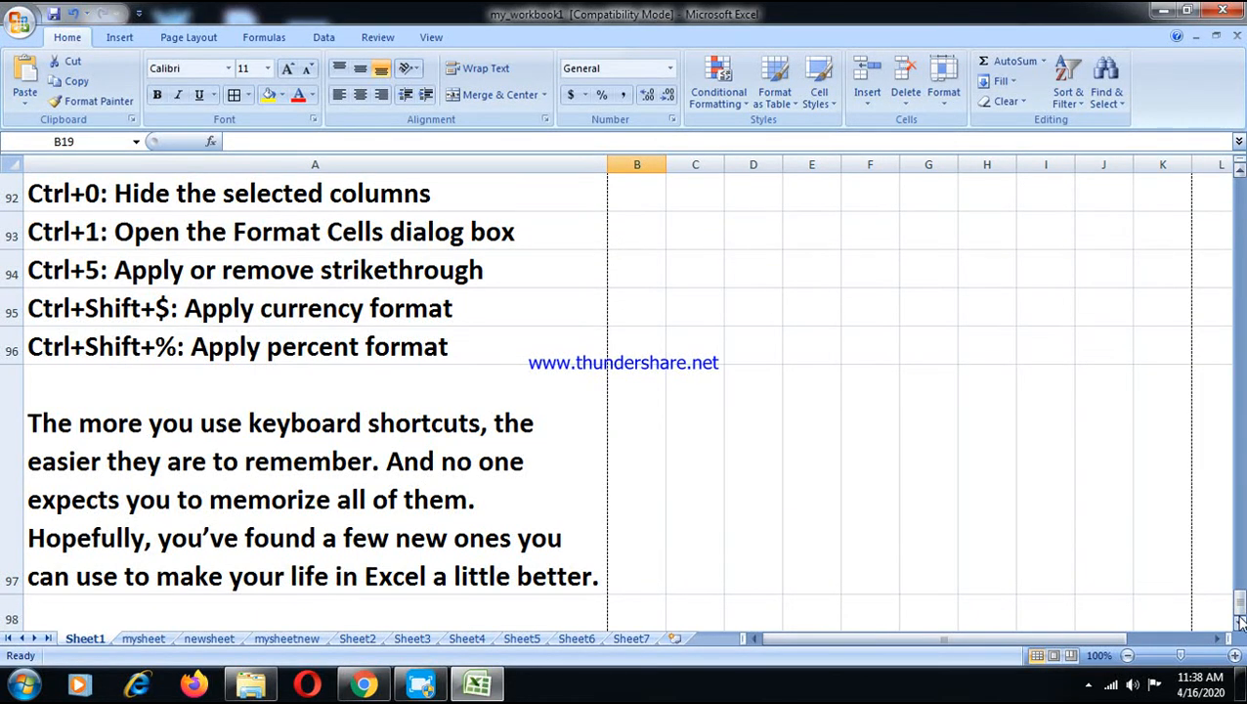
left_click(249, 164)
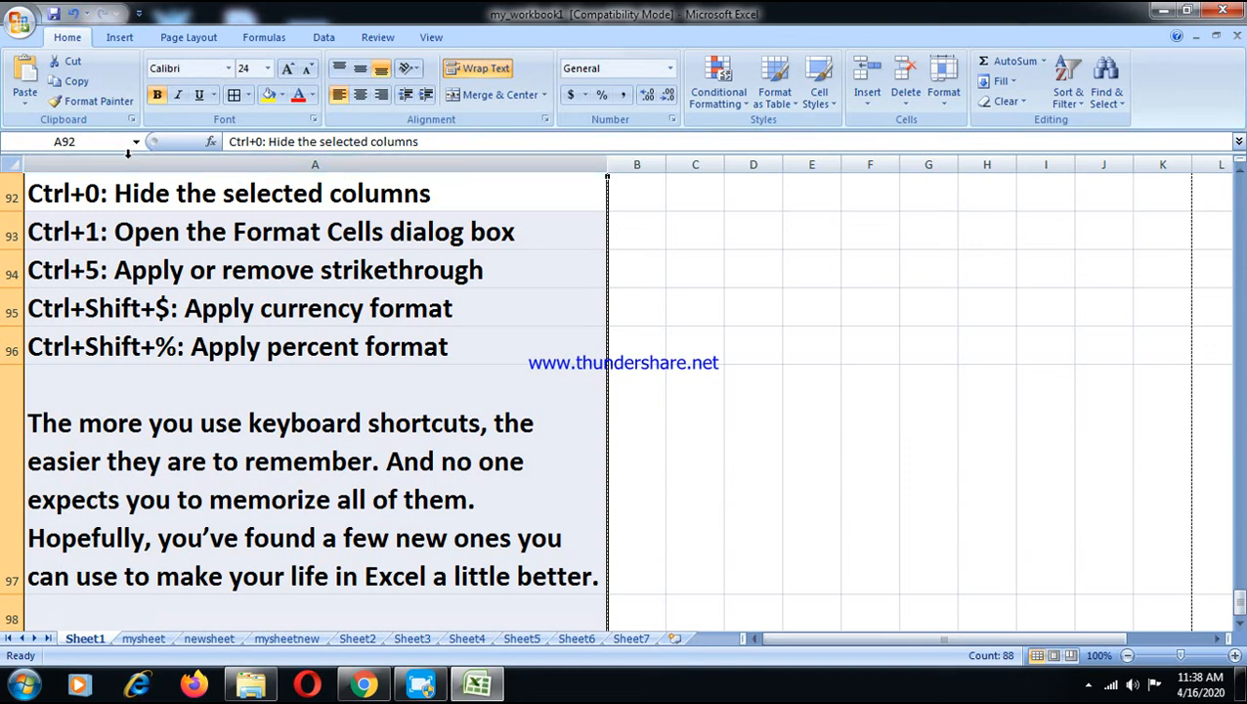
left_click(420, 331)
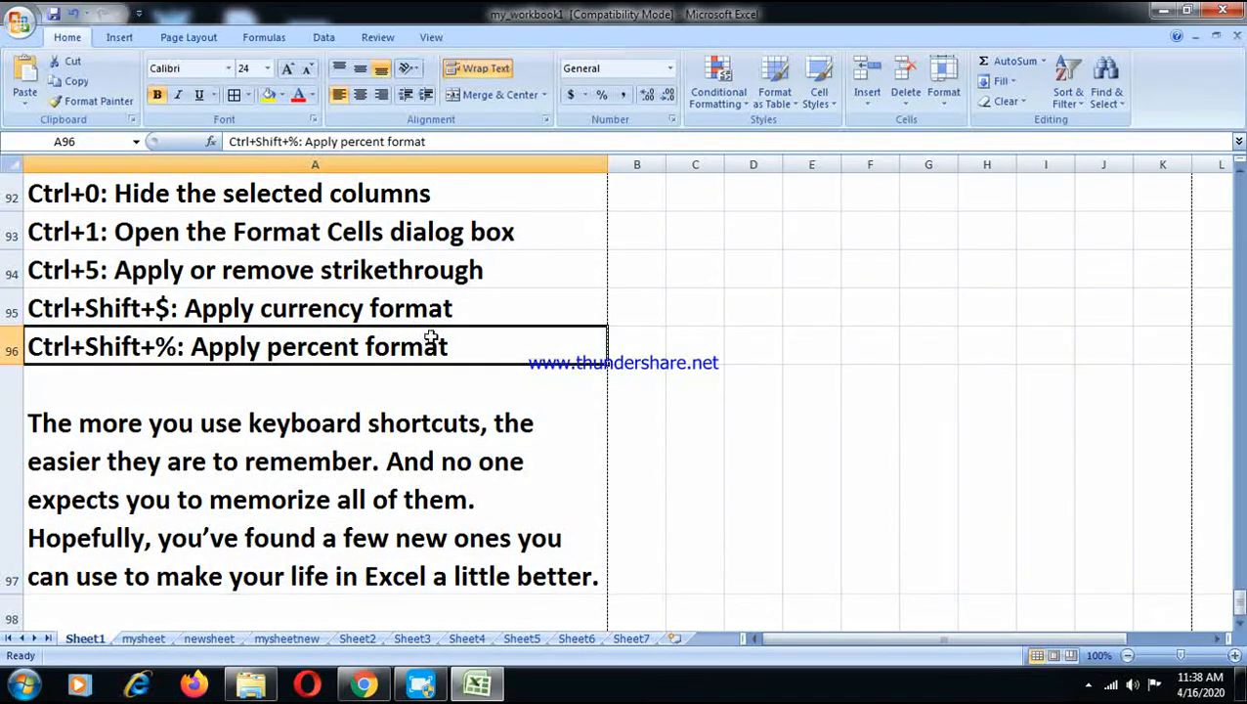
left_click(565, 463)
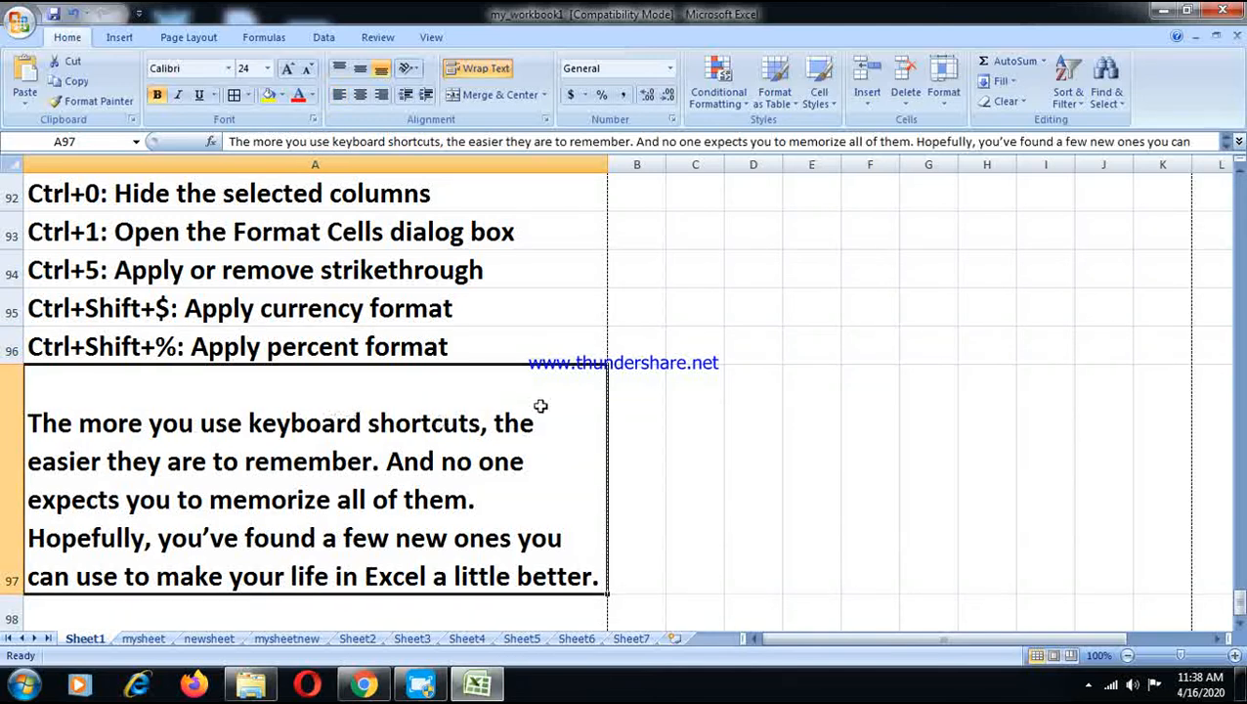
key("ctrl+Home")
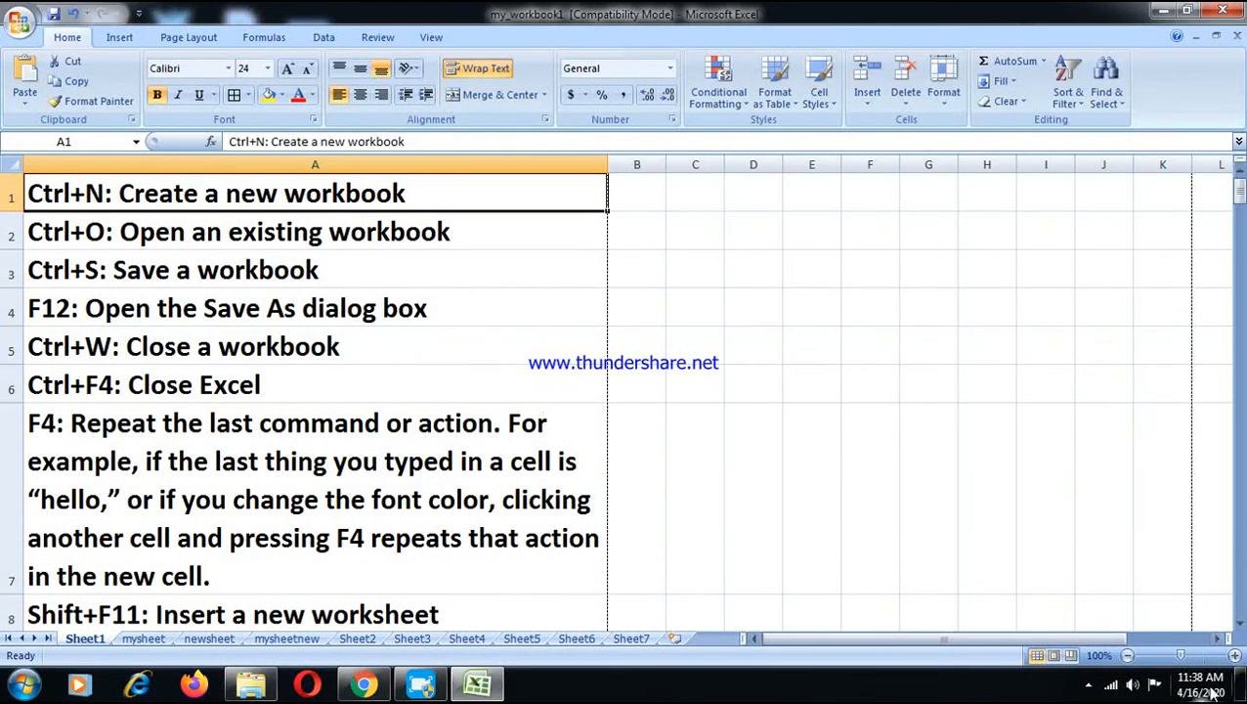
Step: Go through the listed calculation and key tip shortcuts in A15:A17, and select the empty cell C15
scroll(1238, 622, "down", 7)
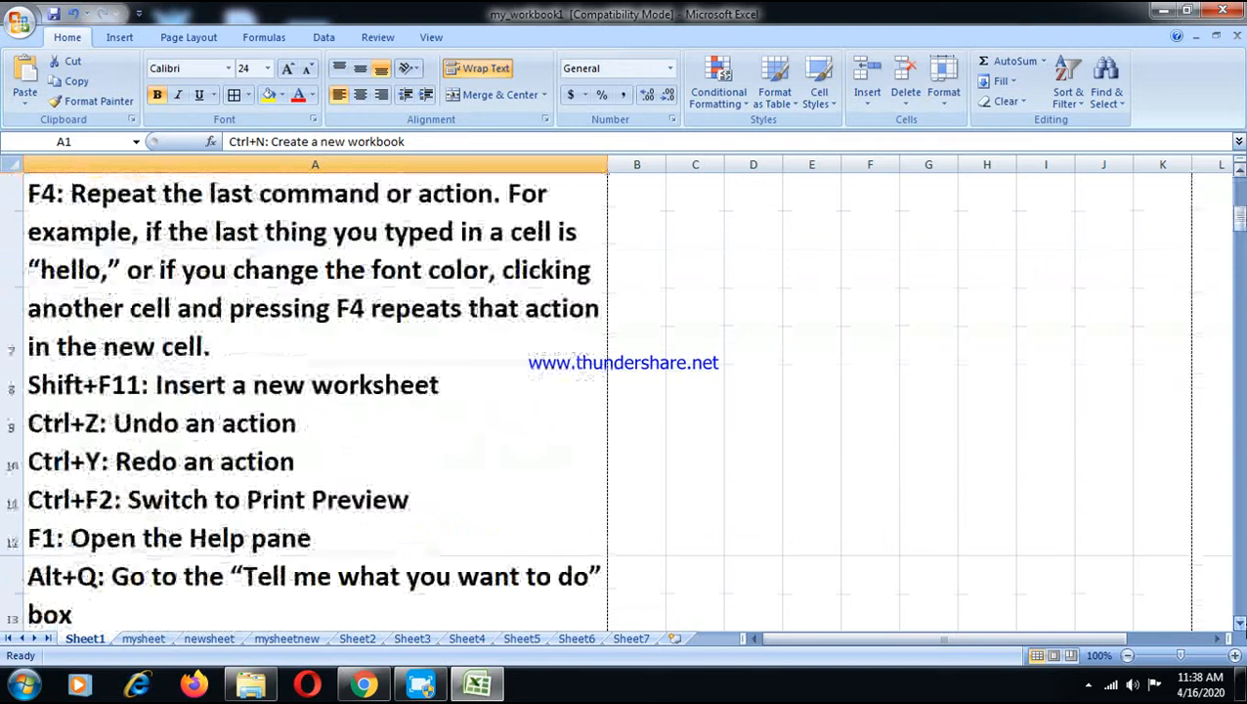
left_click(86, 428)
left_click(84, 473)
left_click(92, 502)
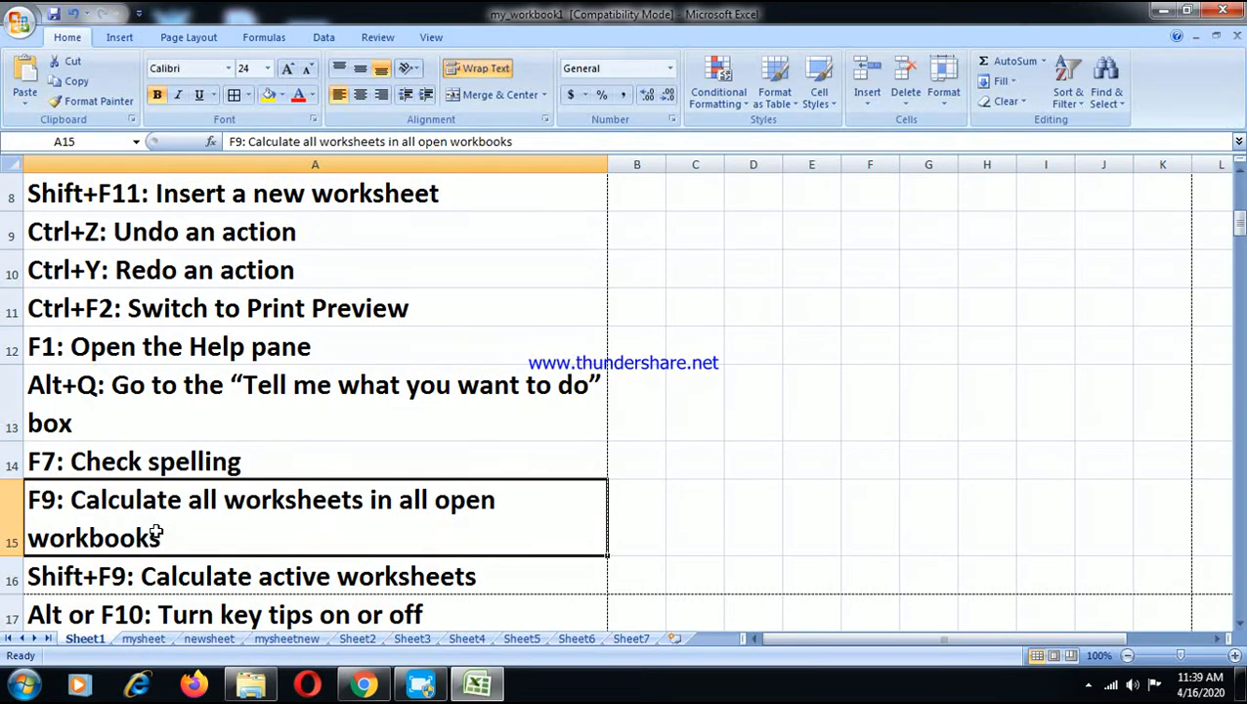
key("Down")
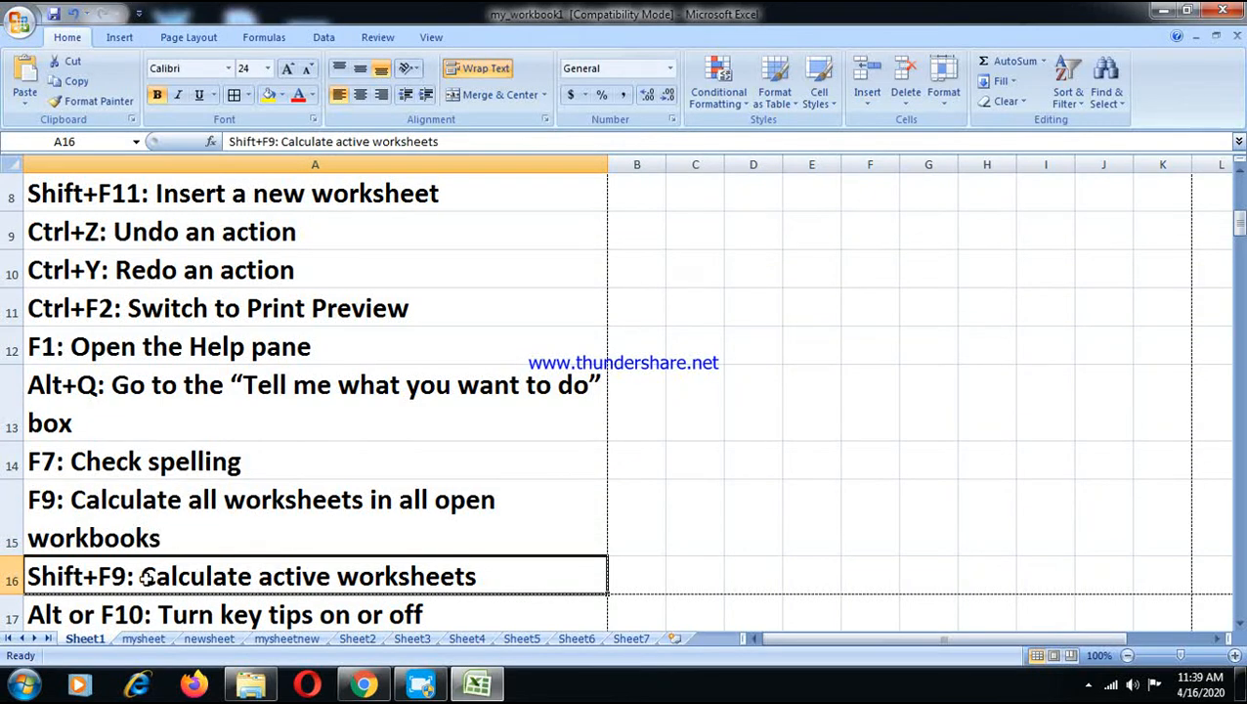
key("Down")
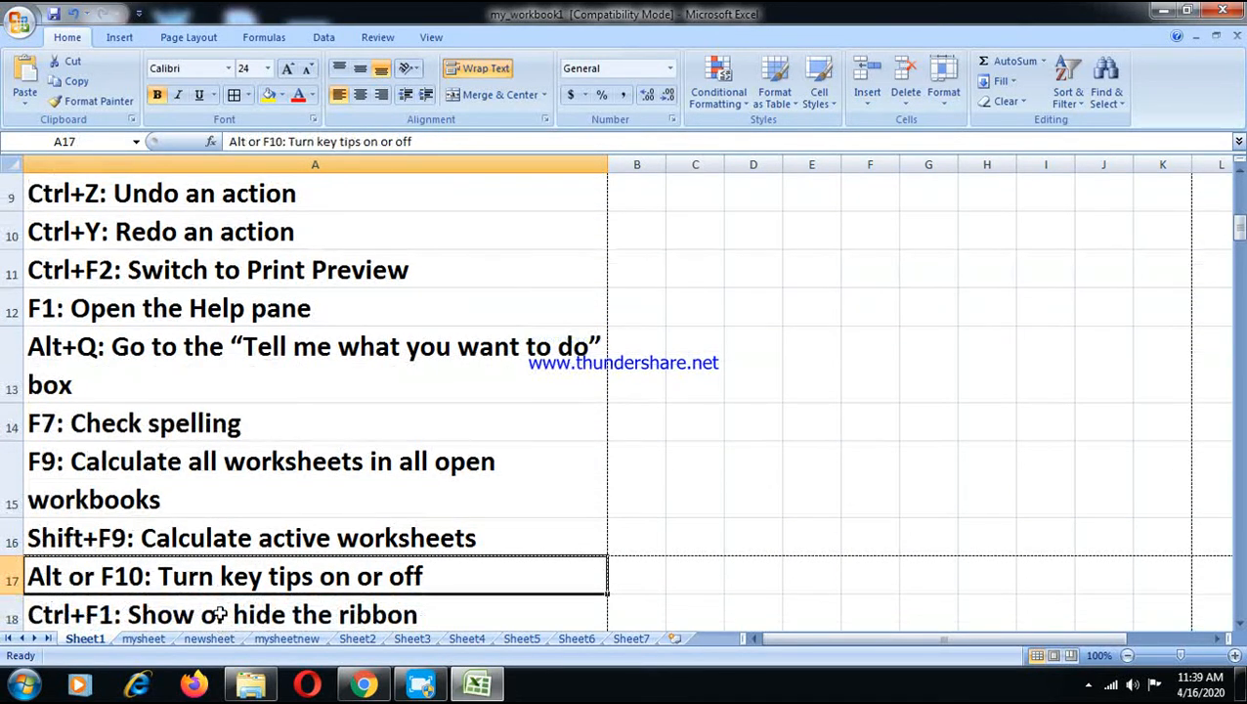
left_click(388, 460)
left_click(693, 515)
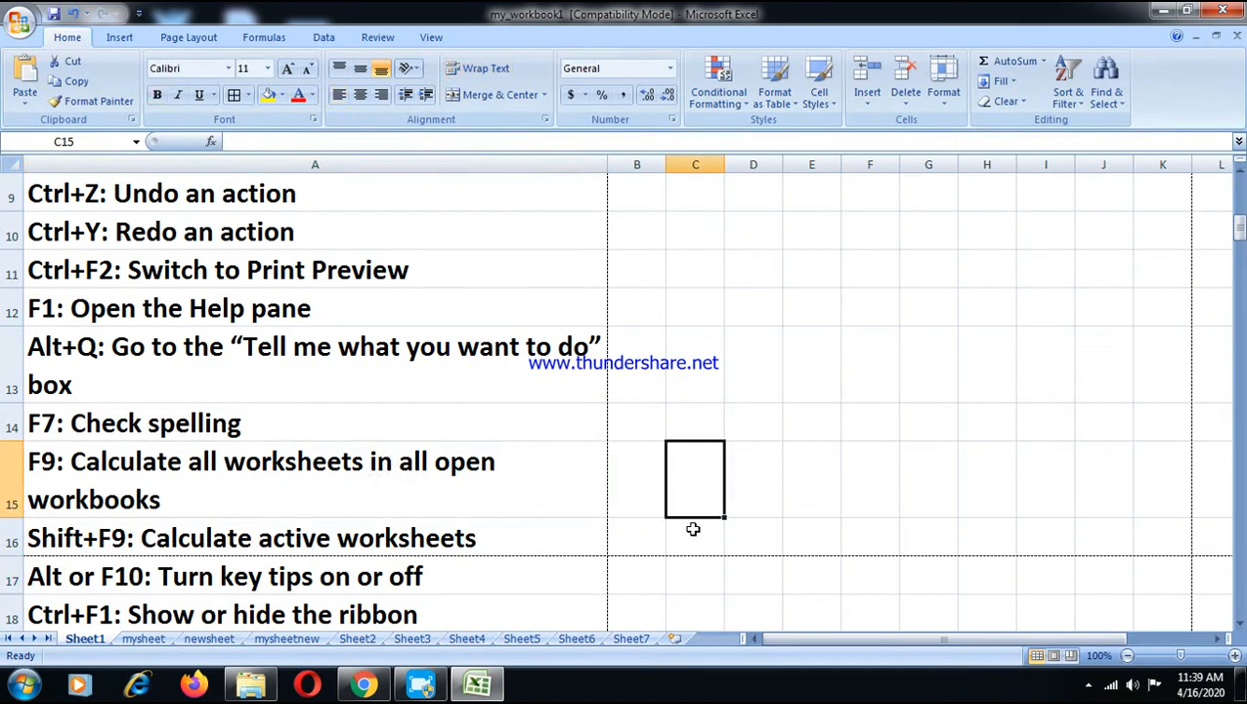
Step: View Sheet6, return to Sheet1, and go through the shortcut entries from A16 to A19
left_click(576, 638)
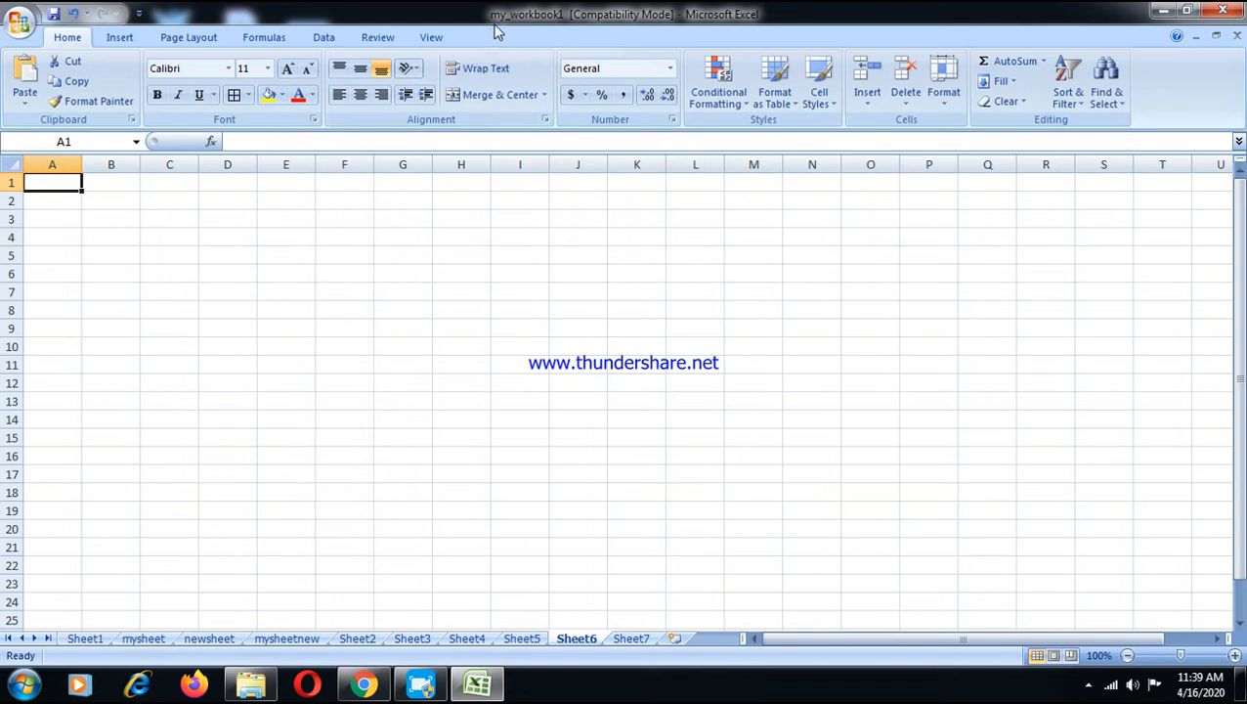
left_click(82, 636)
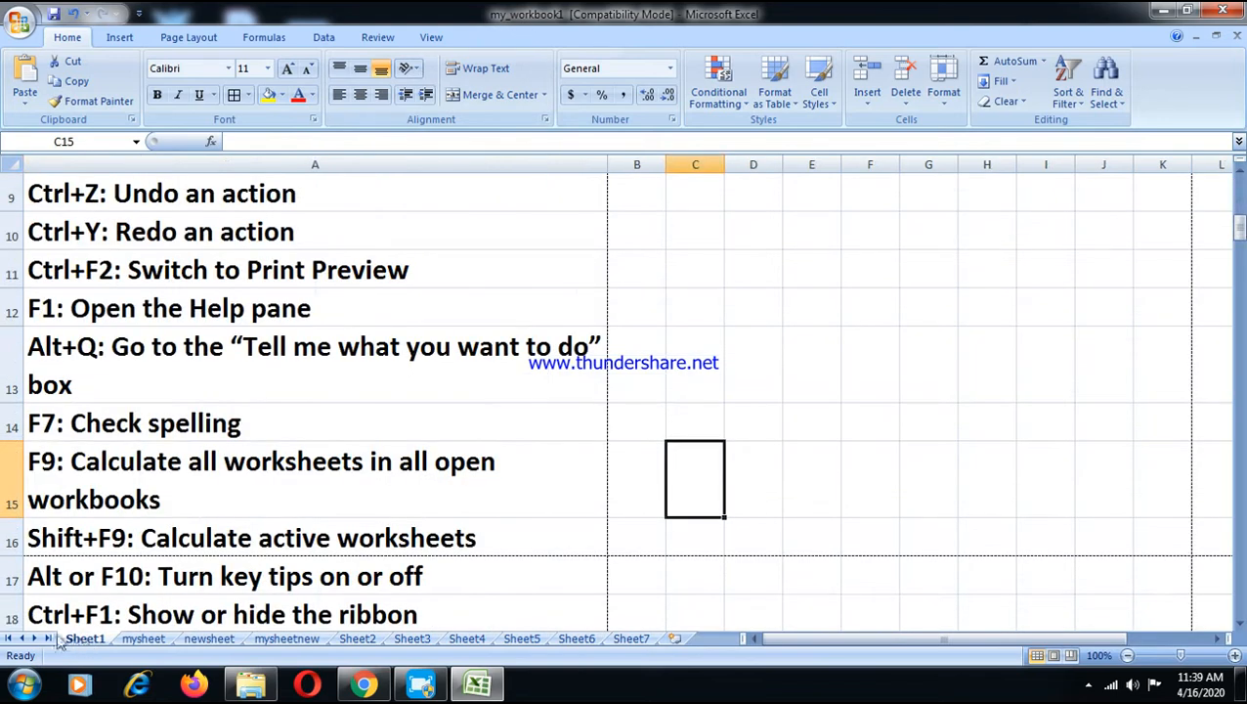
left_click_drag(905, 644, 267, 620)
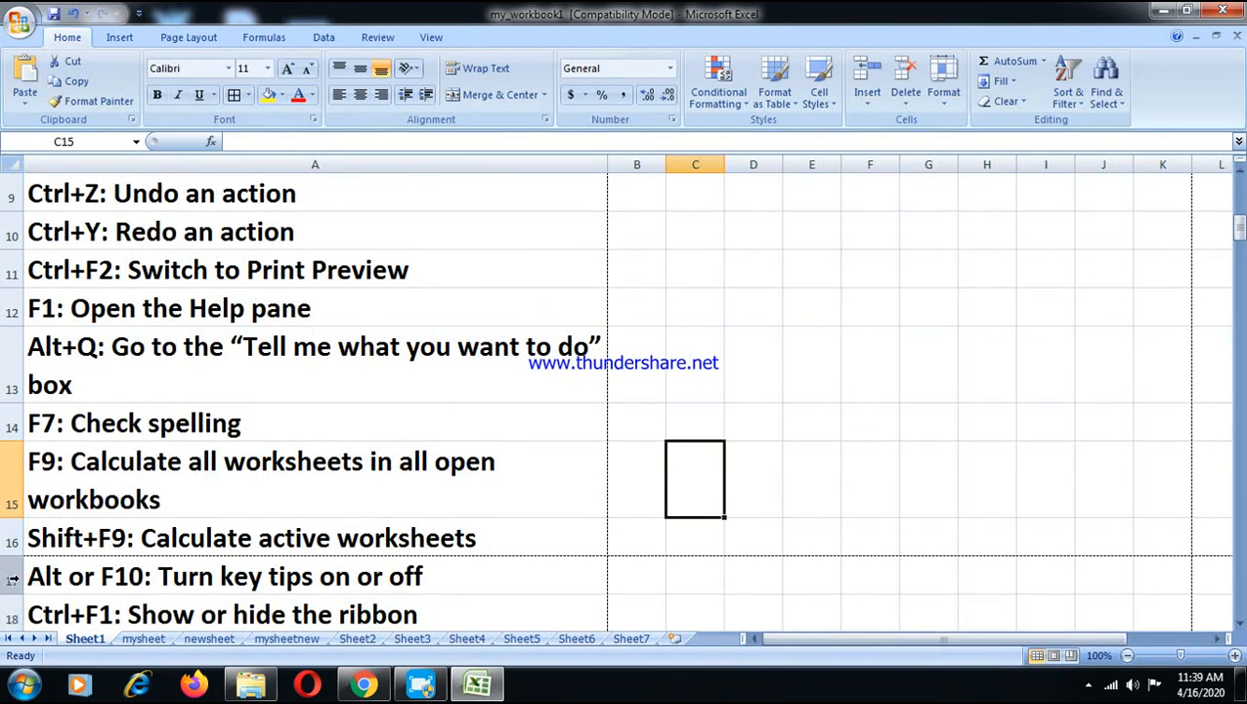
left_click(129, 533)
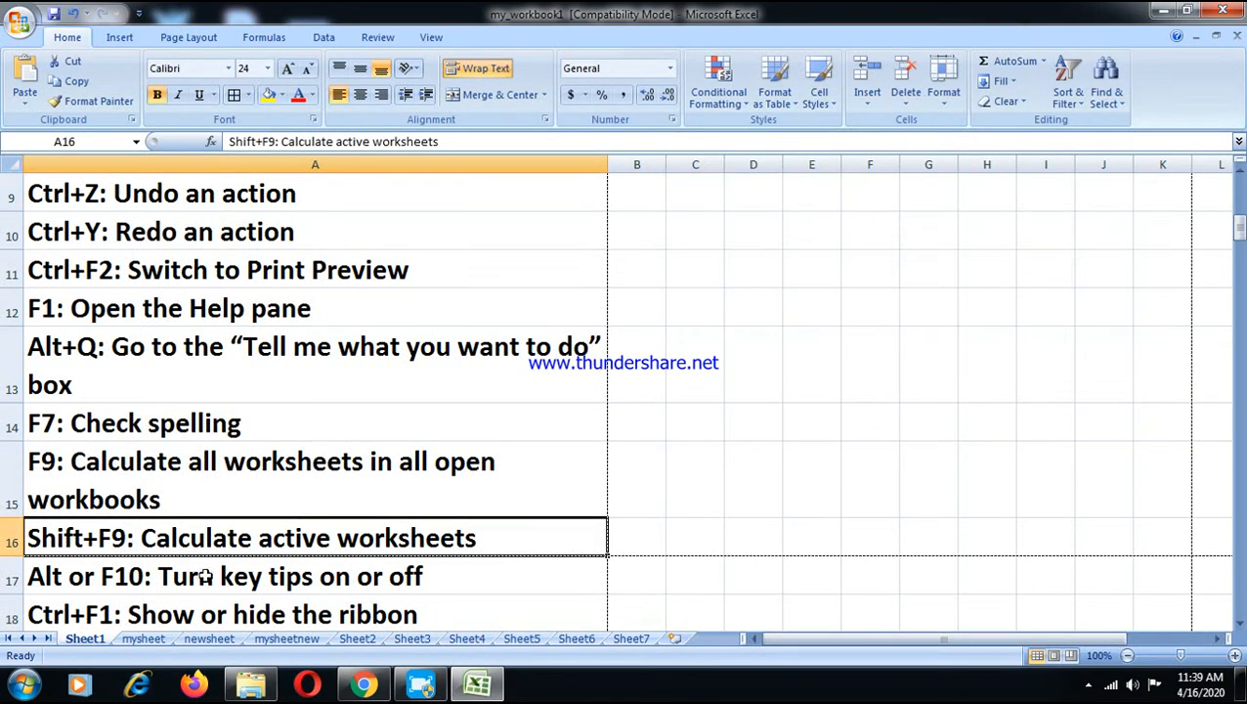
left_click(164, 573)
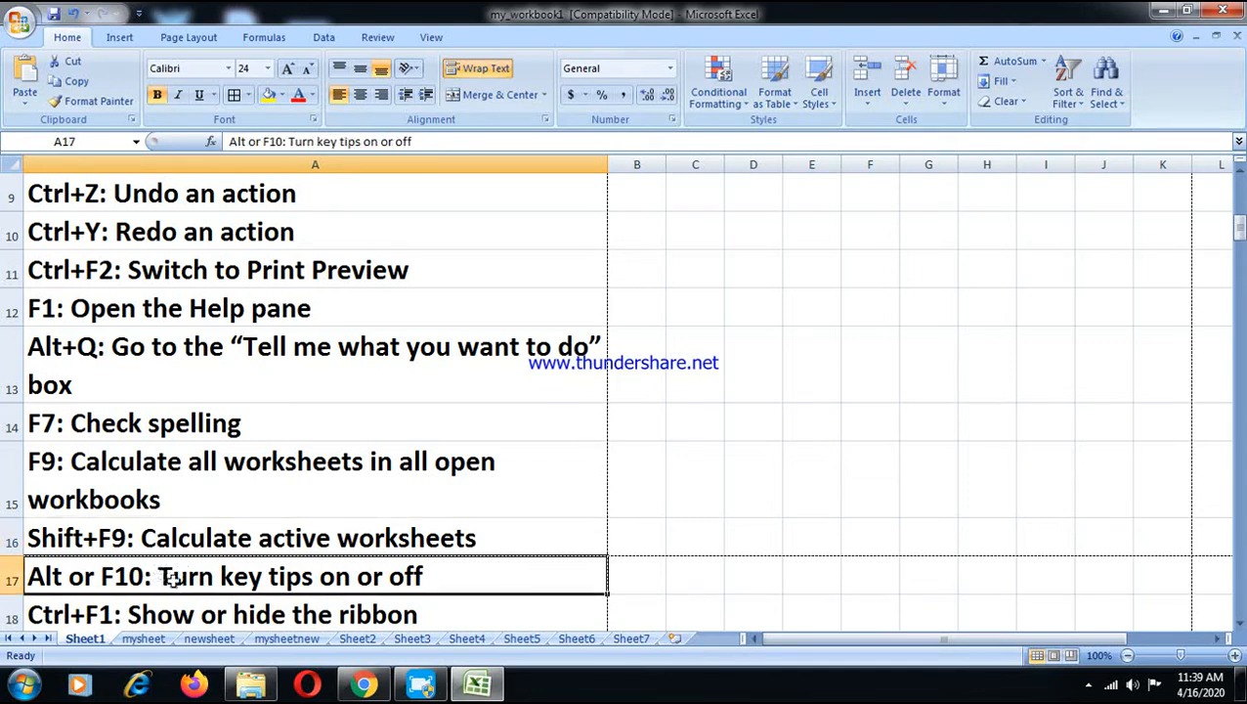
left_click(290, 617)
left_click(290, 616)
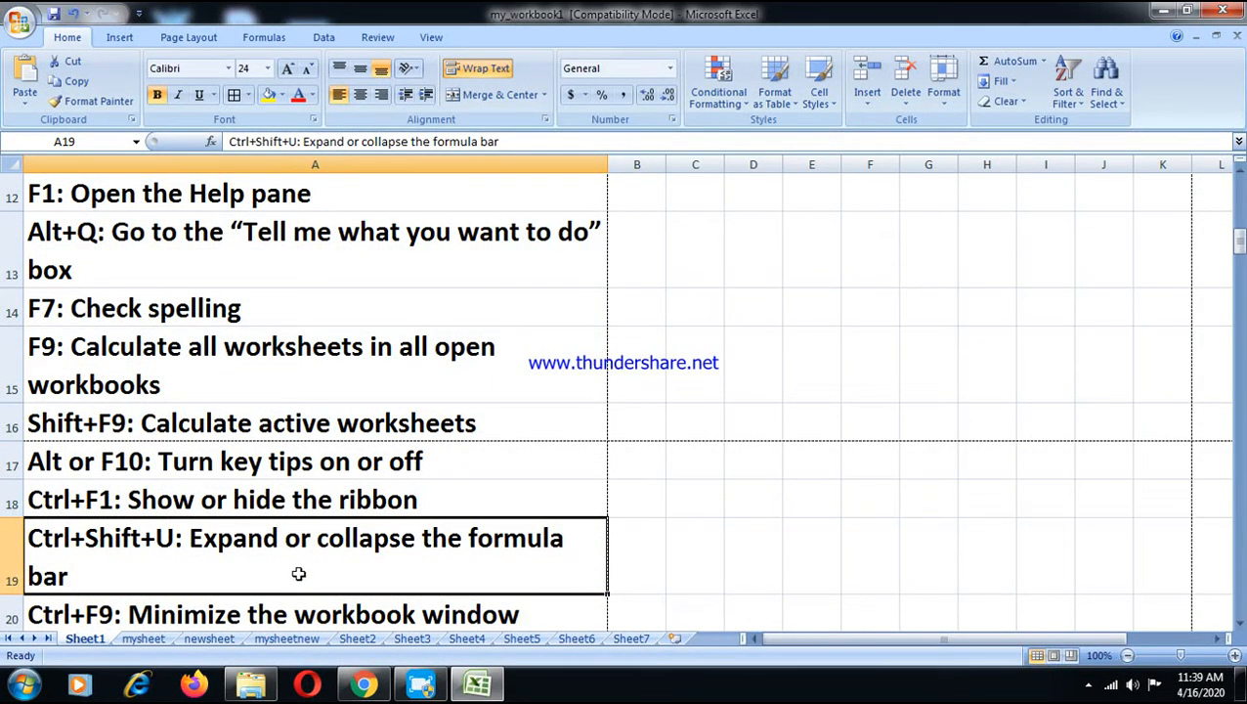
Step: Hide and show the ribbon several times, leaving it shown
key("ctrl+F1")
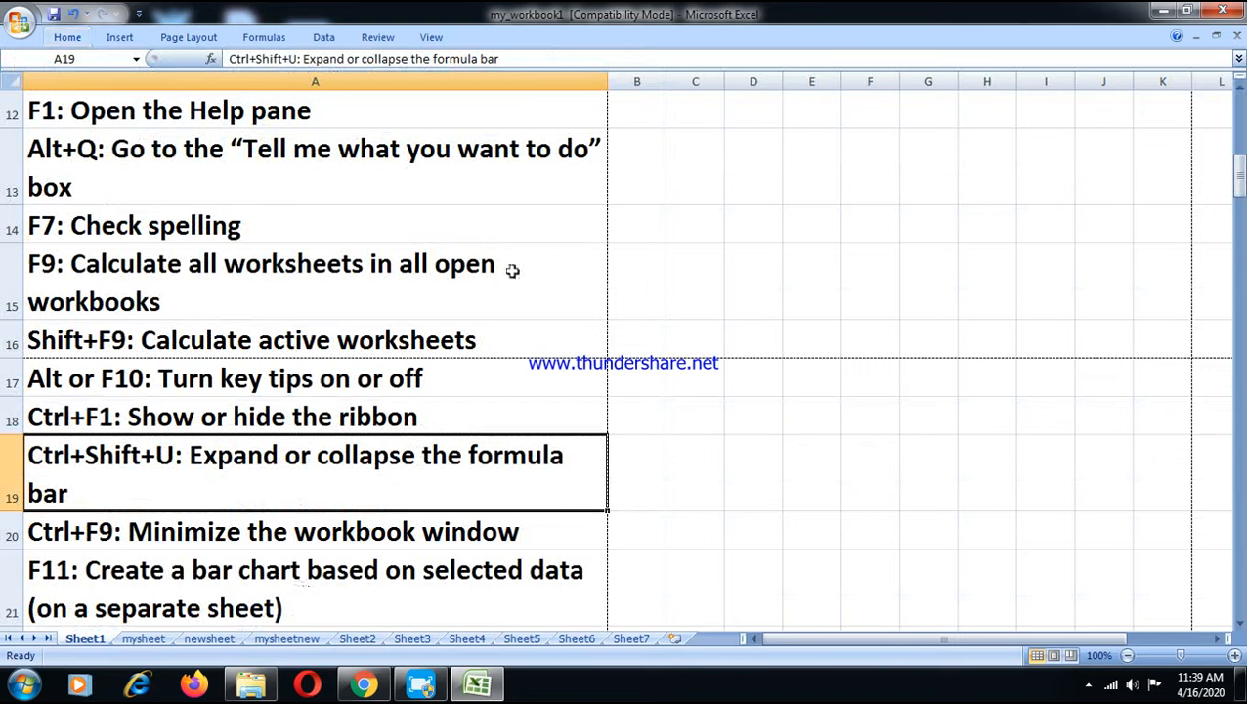
key("ctrl+F1")
key("ctrl+F1")
key("ctrl+F1")
key("ctrl+F1")
key("ctrl+F1")
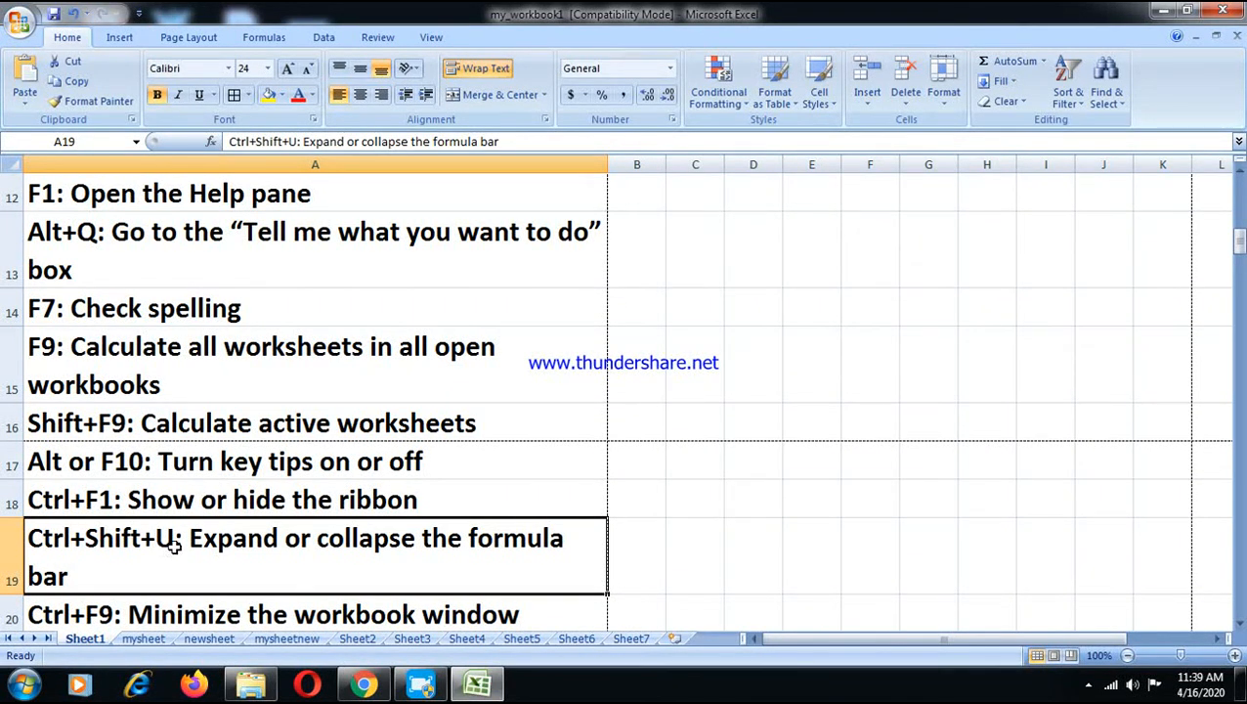
Step: Expand and collapse the formula bar several times, leaving it collapsed
key("ctrl+shift+u")
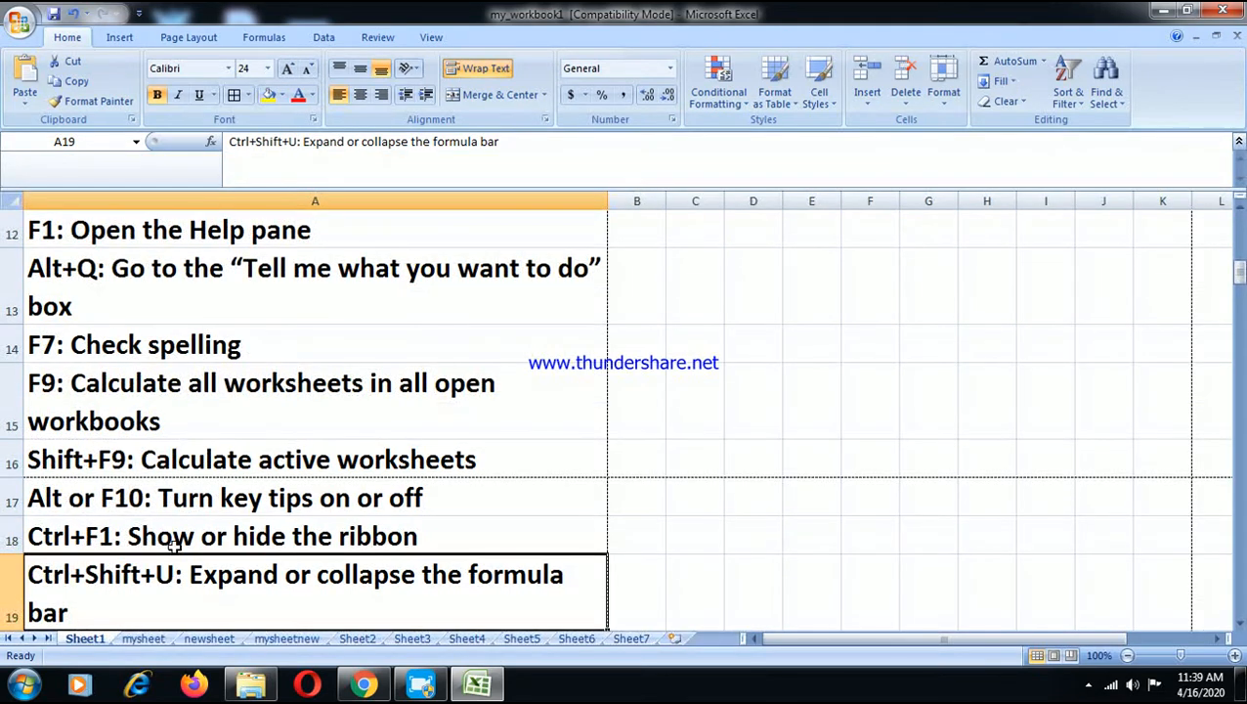
key("ctrl+shift+u")
key("ctrl+shift+u")
key("ctrl+shift+u")
key("ctrl+shift+u")
key("ctrl+shift+u")
key("ctrl+shift+u")
key("ctrl+shift+u")
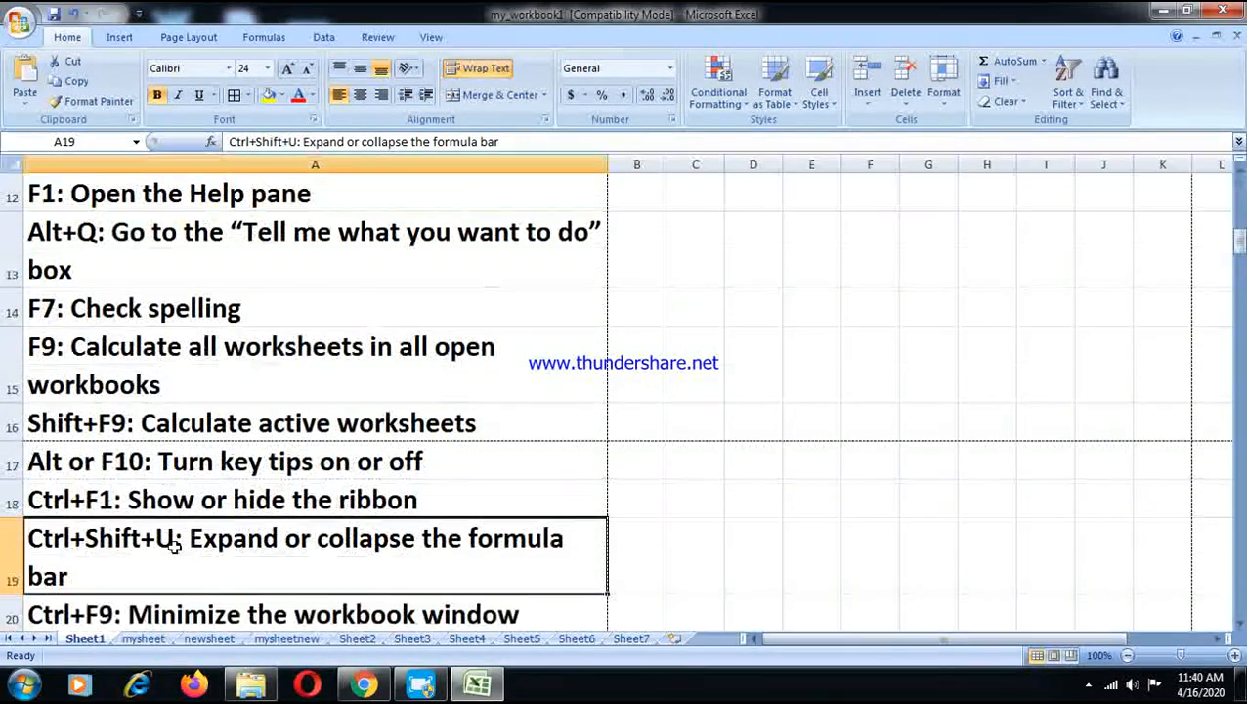
Step: Select A16, minimize the my_workbook1 window inside Excel, and restore it to full size
left_click(142, 467)
left_click(131, 423)
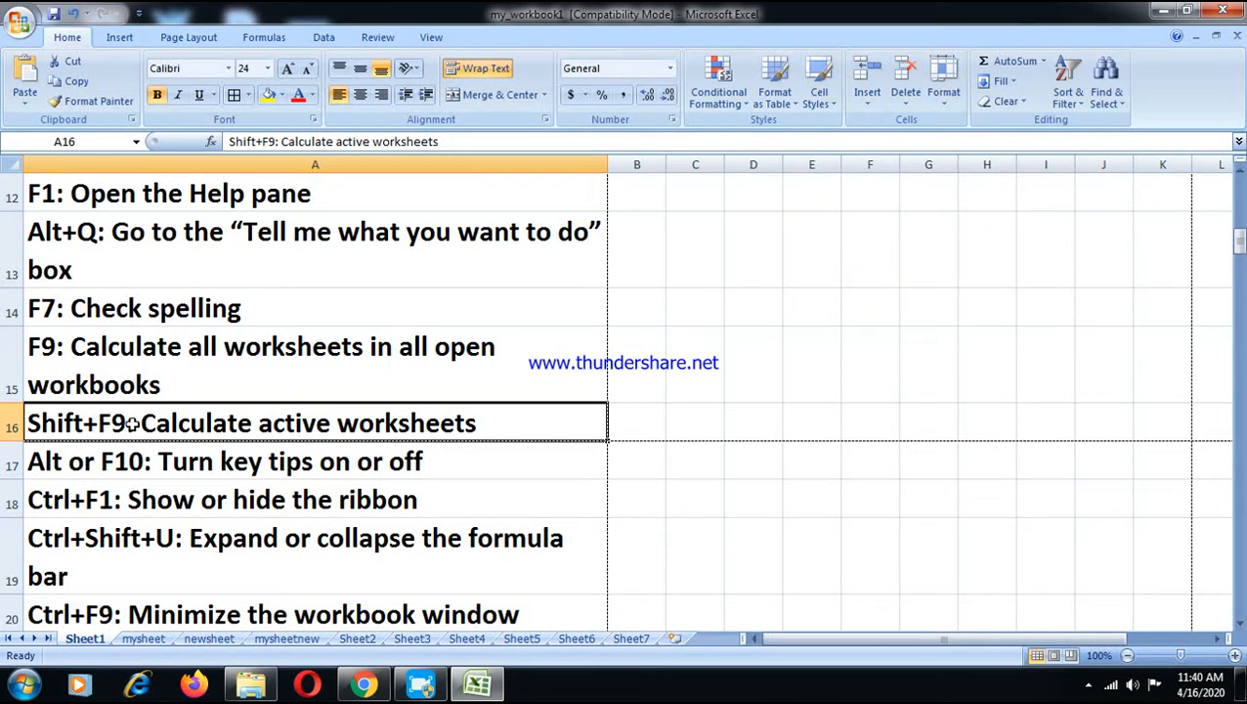
key("ctrl+F9")
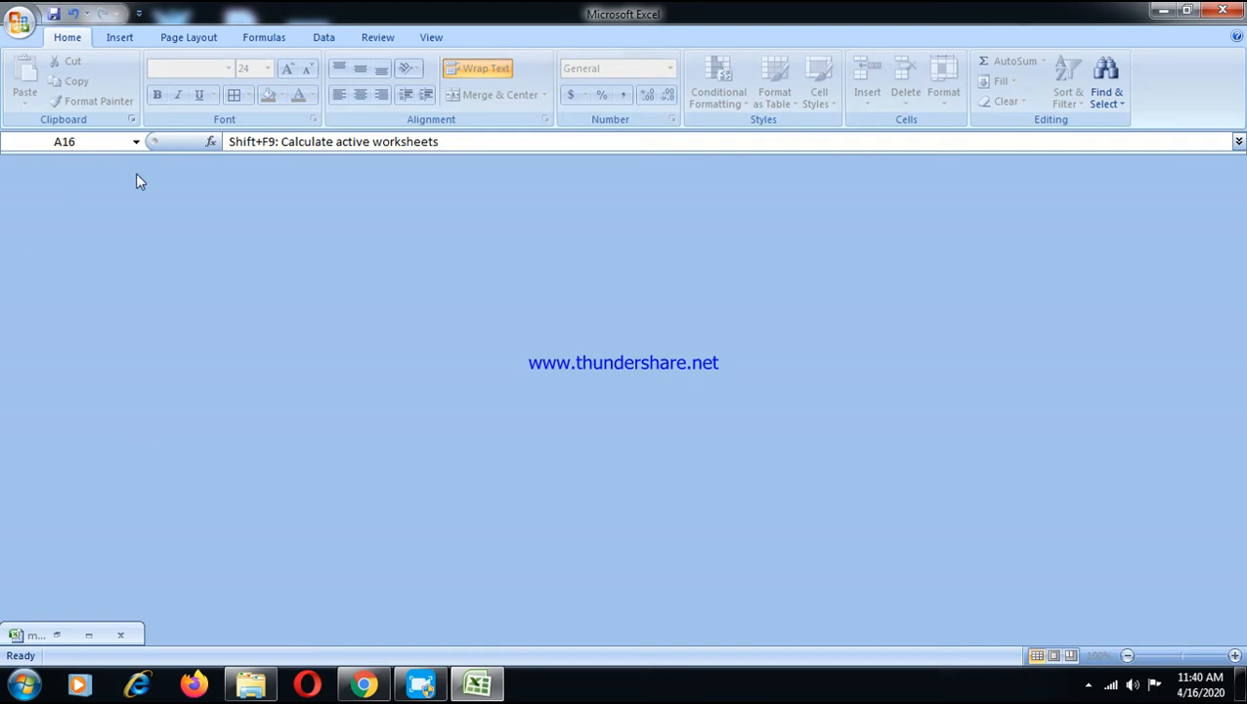
left_click(87, 637)
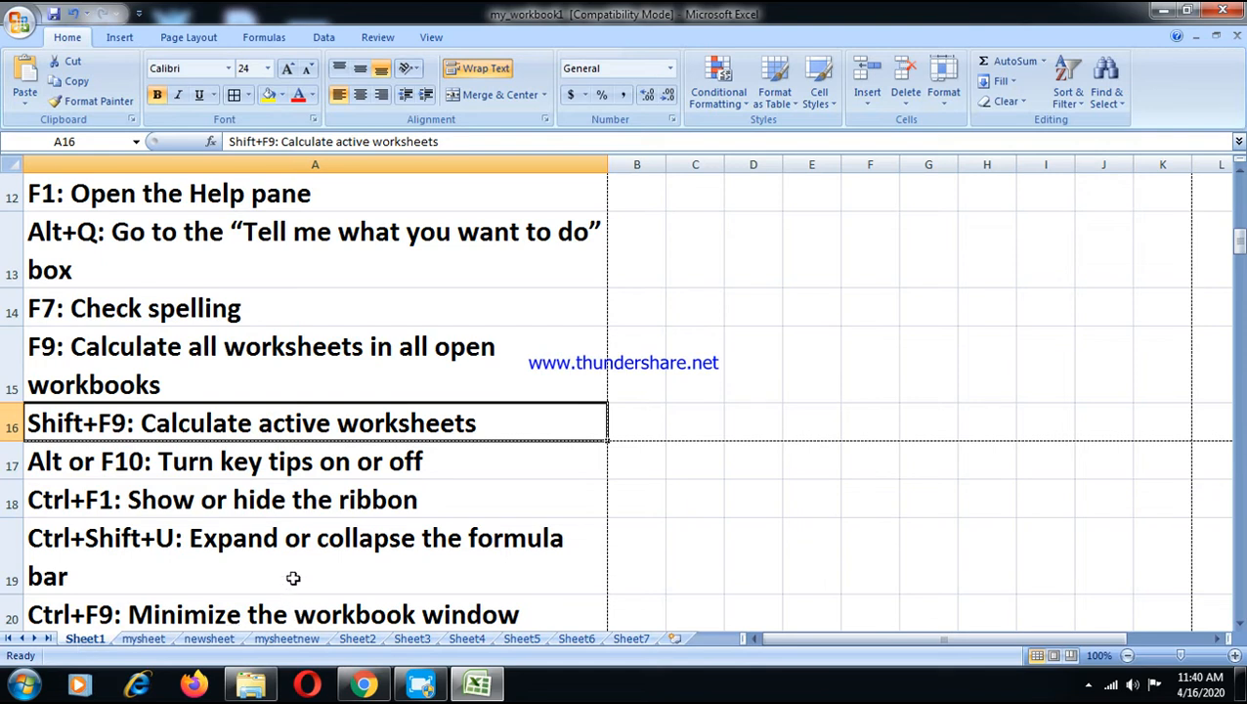
Step: Minimize the workbook window again and try expanding and collapsing the formula bar
key("ctrl+F9")
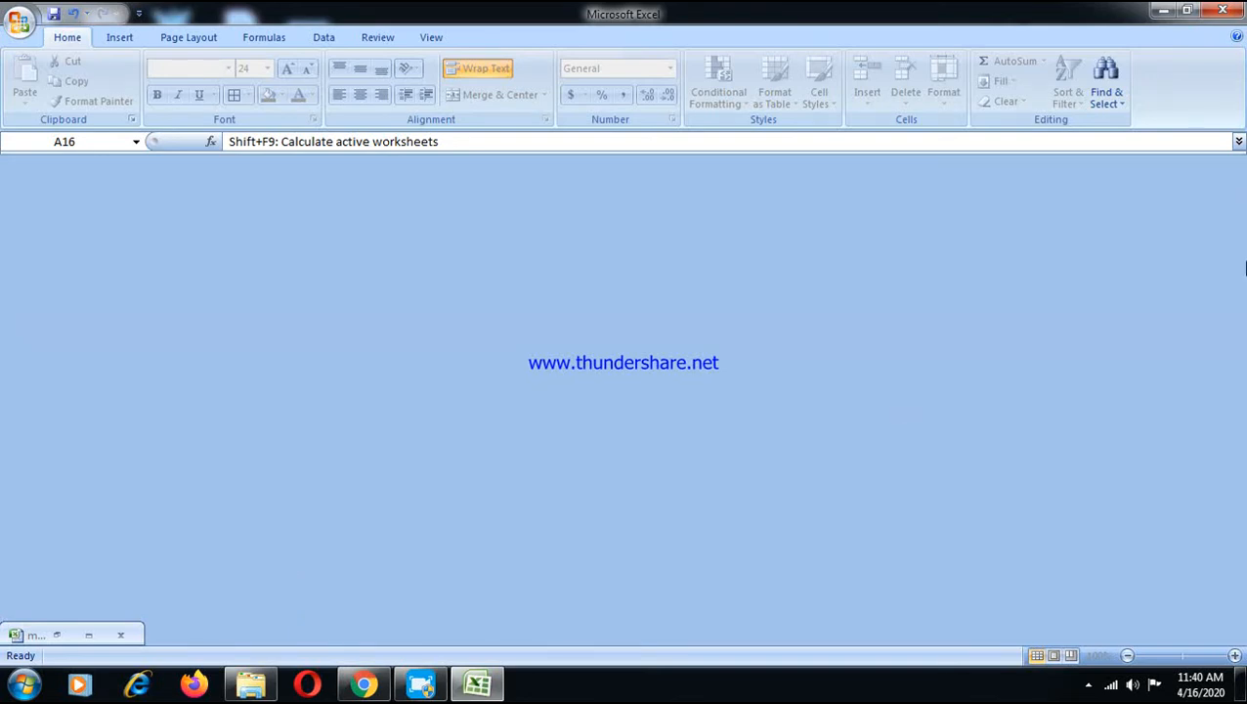
left_click(1238, 142)
left_click(1238, 146)
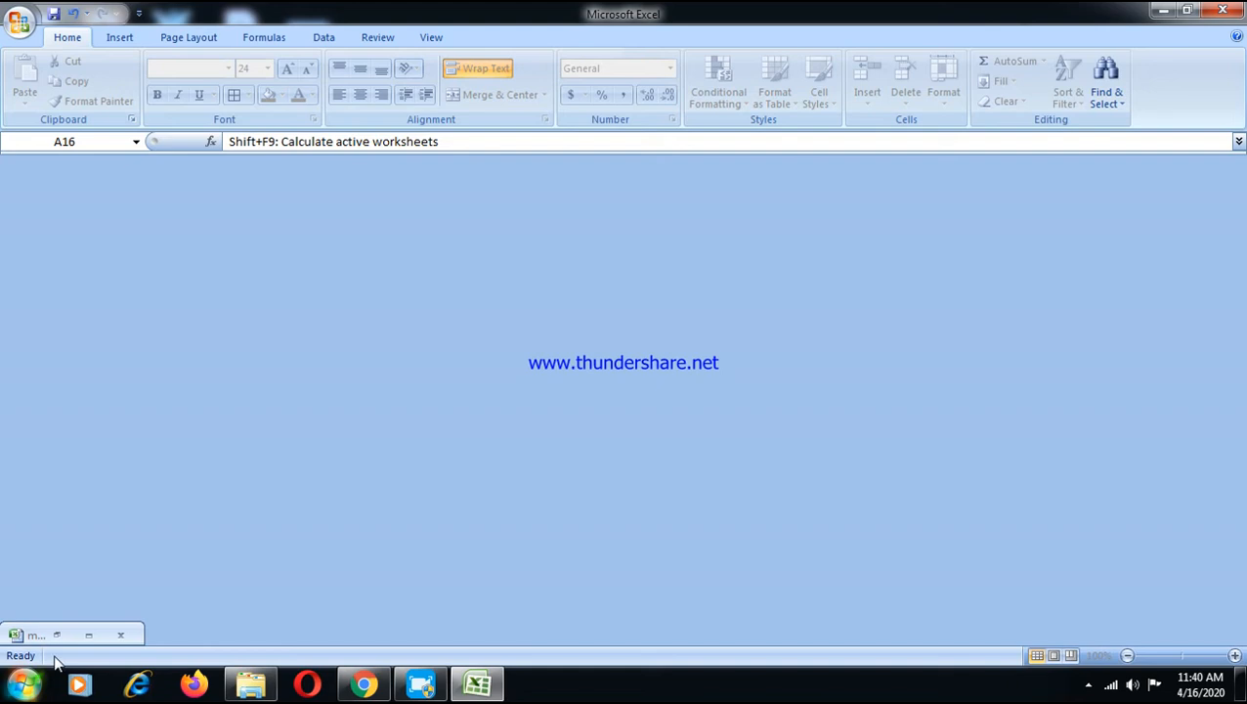
Step: Restore the minimized my_workbook1 window and select cell A20
left_click(87, 634)
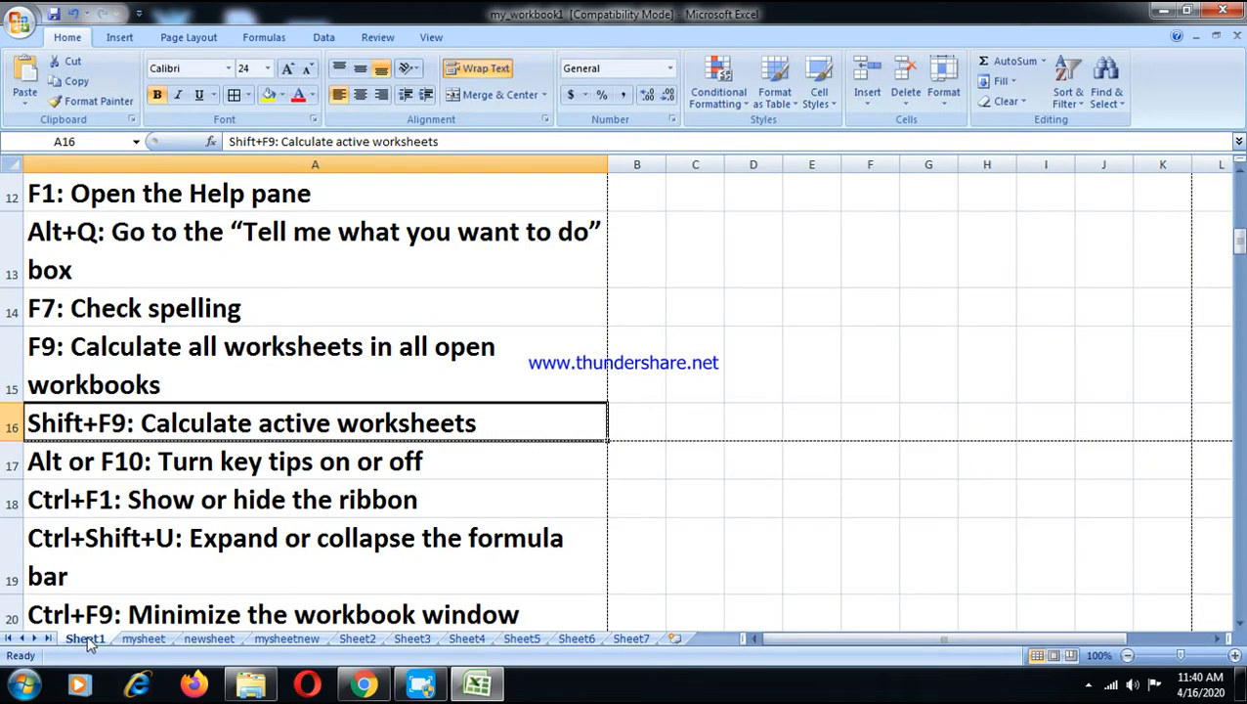
left_click(127, 616)
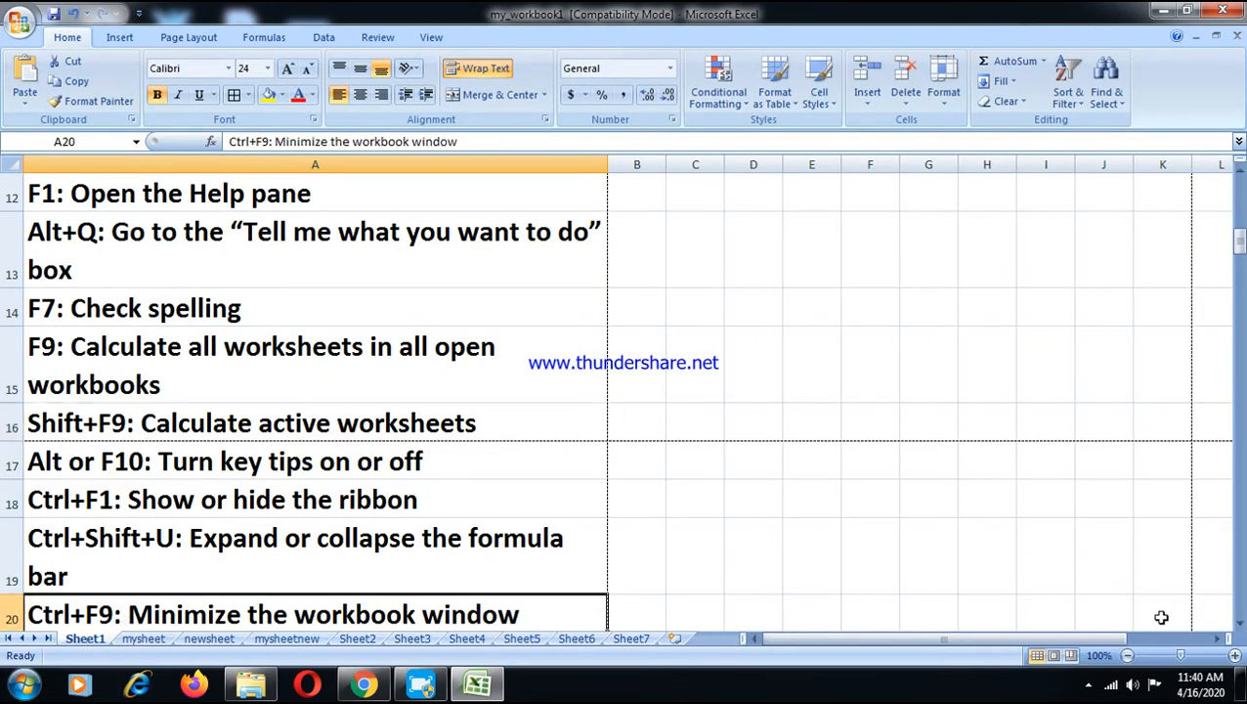
Step: Create a bar chart on a separate chart sheet from the data around A21, view it, and return to Sheet1
left_click(1238, 623)
left_click(1238, 623)
left_click(1238, 622)
left_click(1238, 623)
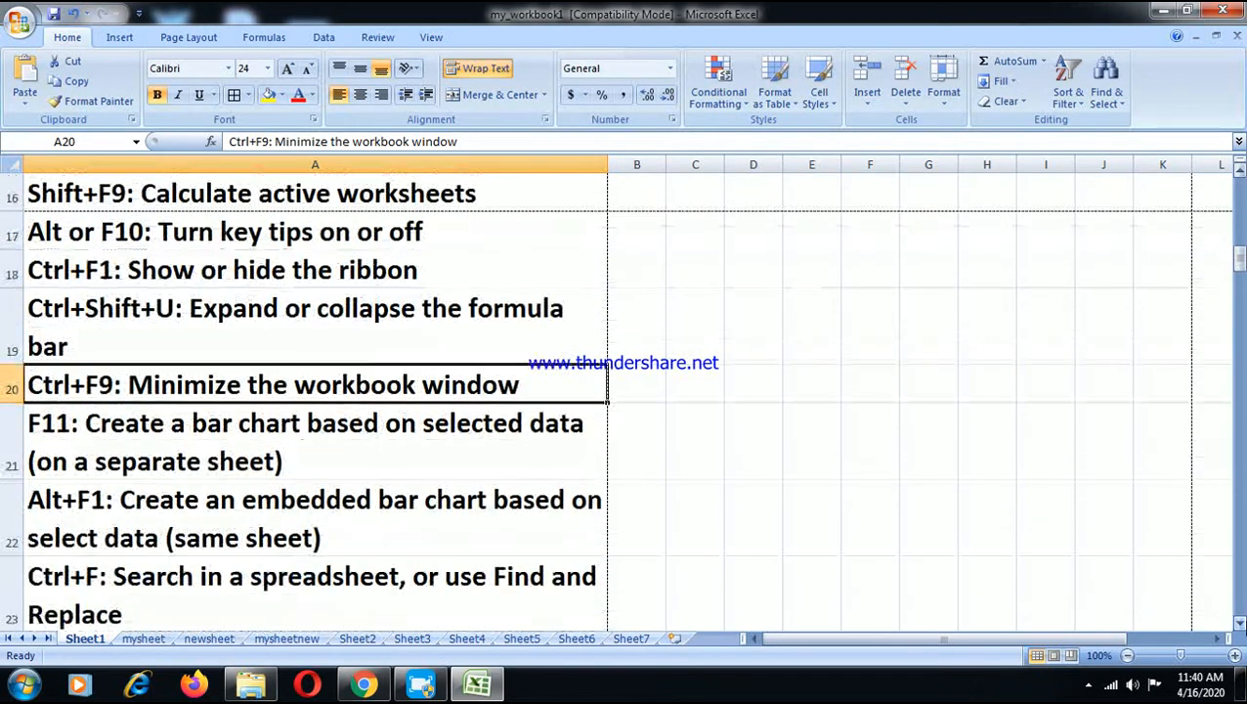
left_click(1238, 622)
left_click(1238, 622)
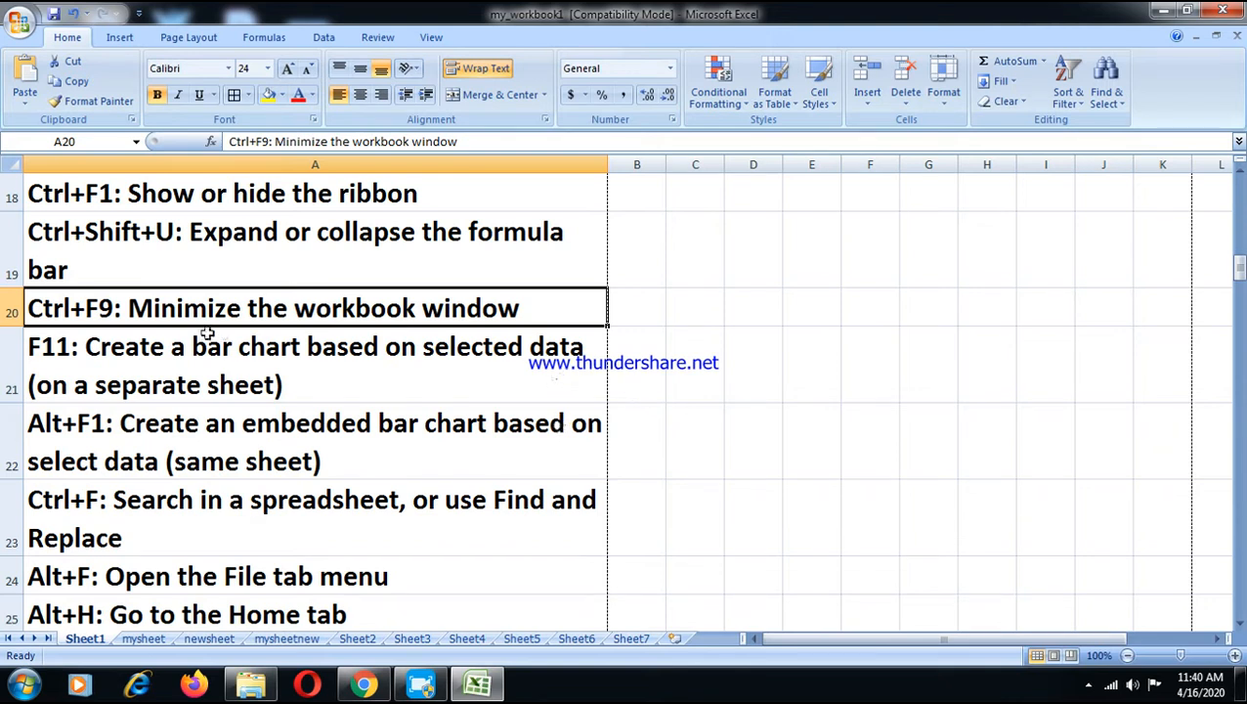
left_click(113, 357)
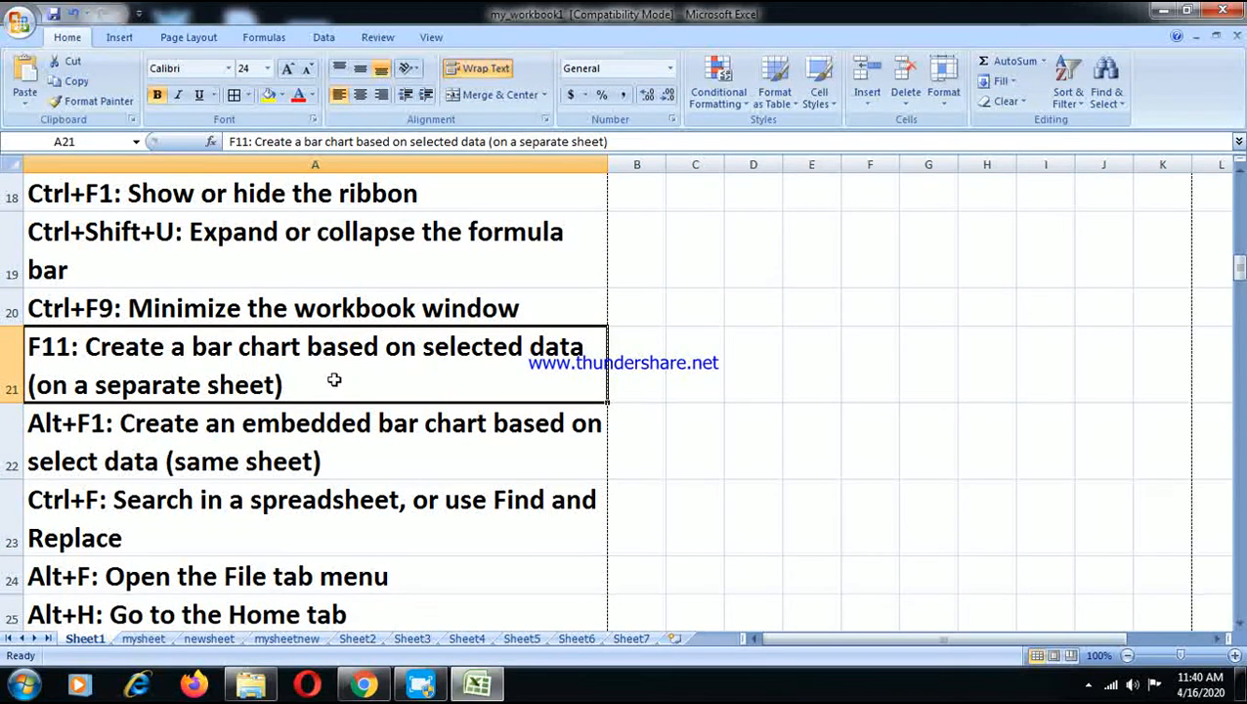
key("F11")
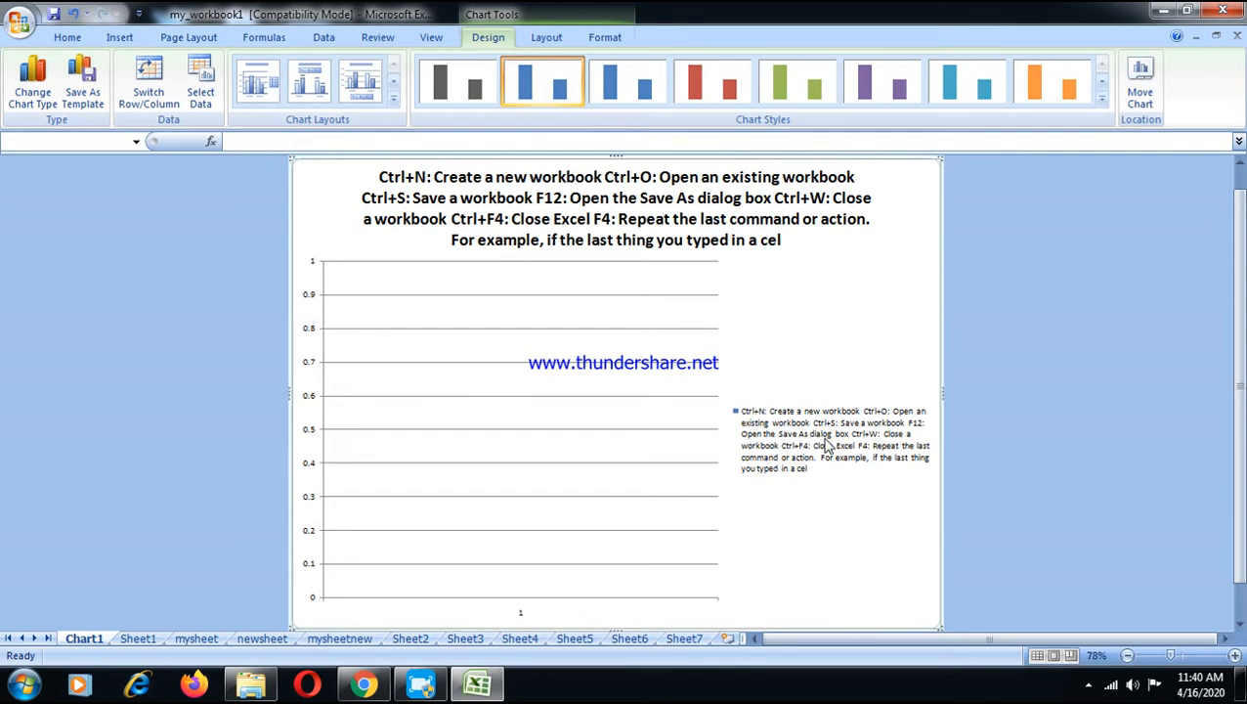
left_click_drag(1239, 345, 1206, 231)
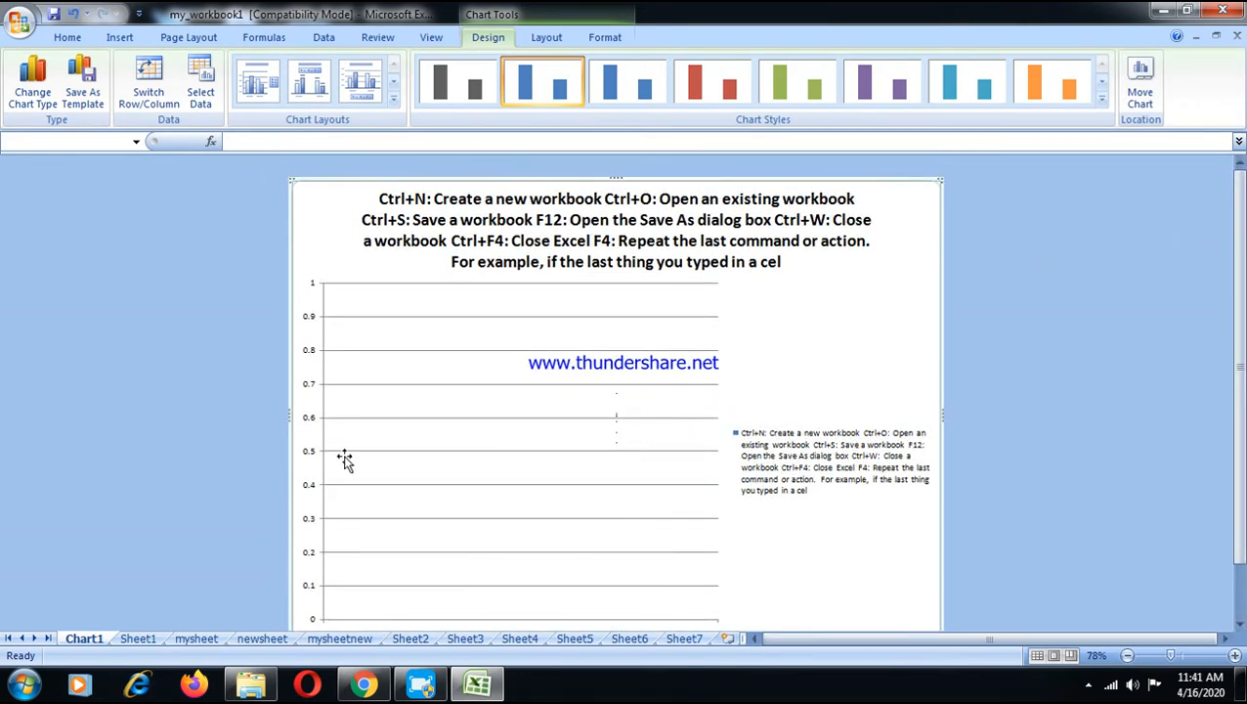
left_click(151, 641)
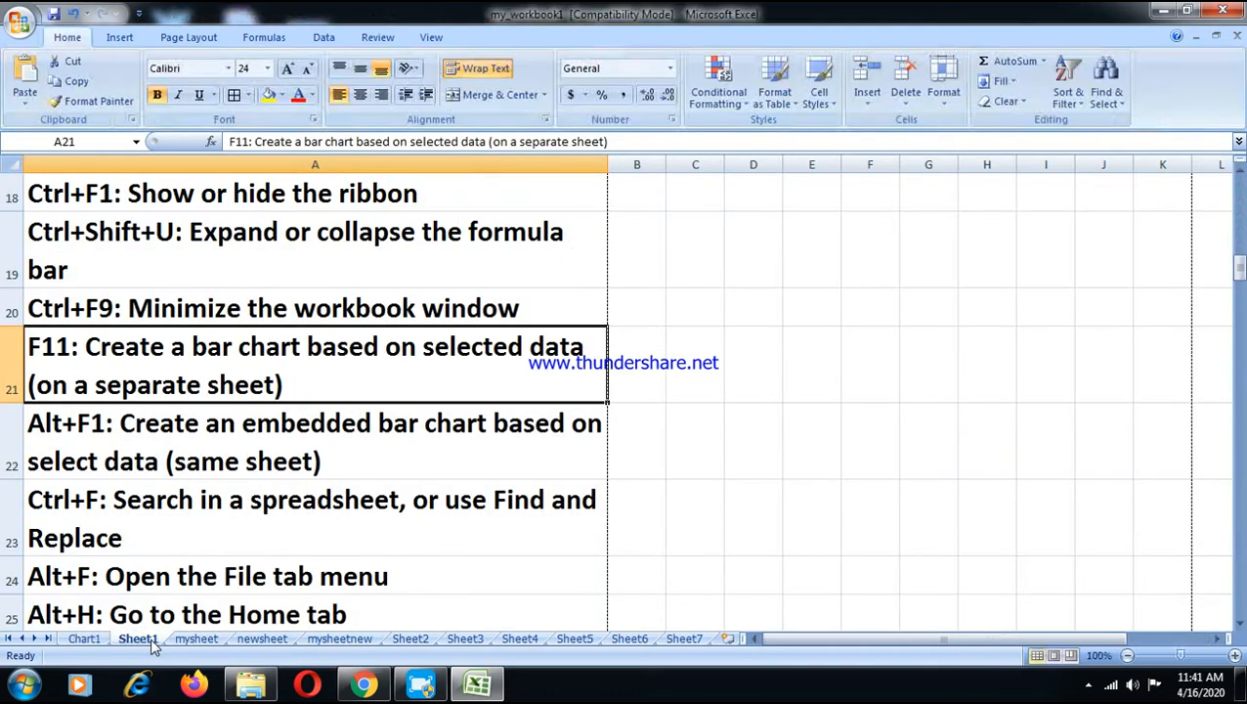
Step: Insert an embedded bar chart from A22, undo its misplaced part, and place the chart over columns C to J beside rows 19 to 23
left_click(116, 455)
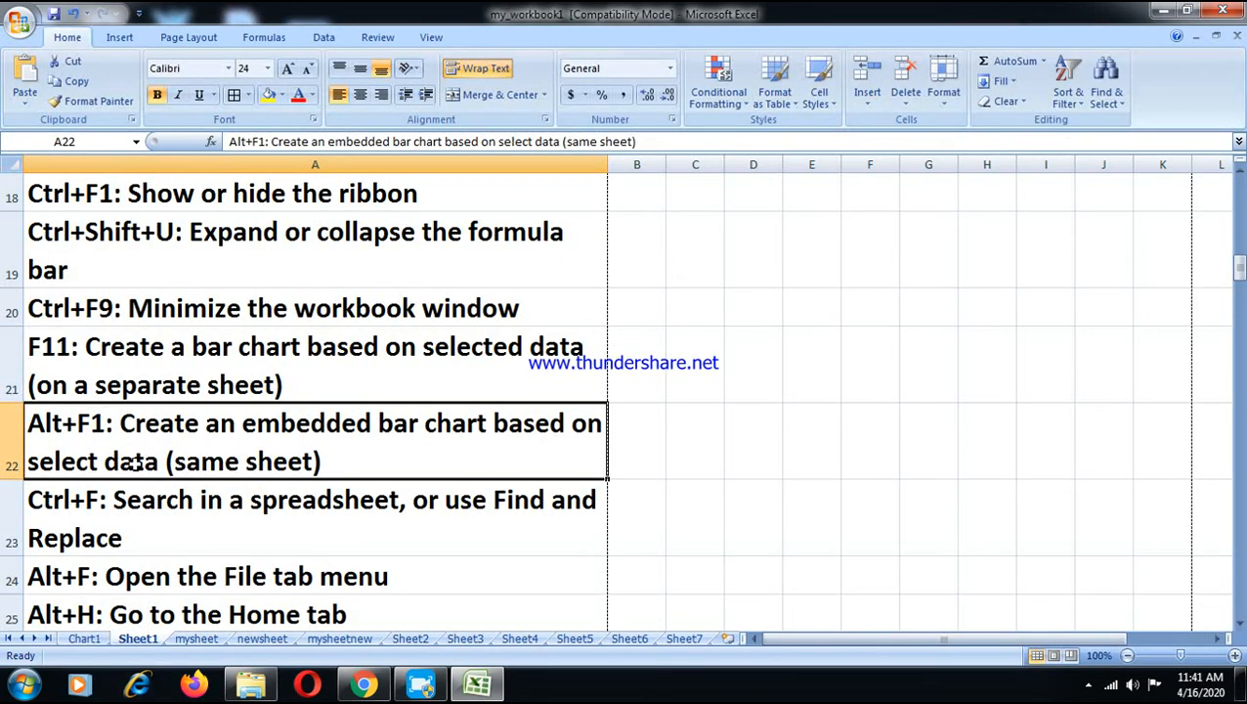
key("alt+F1")
left_click_drag(518, 428, 866, 383)
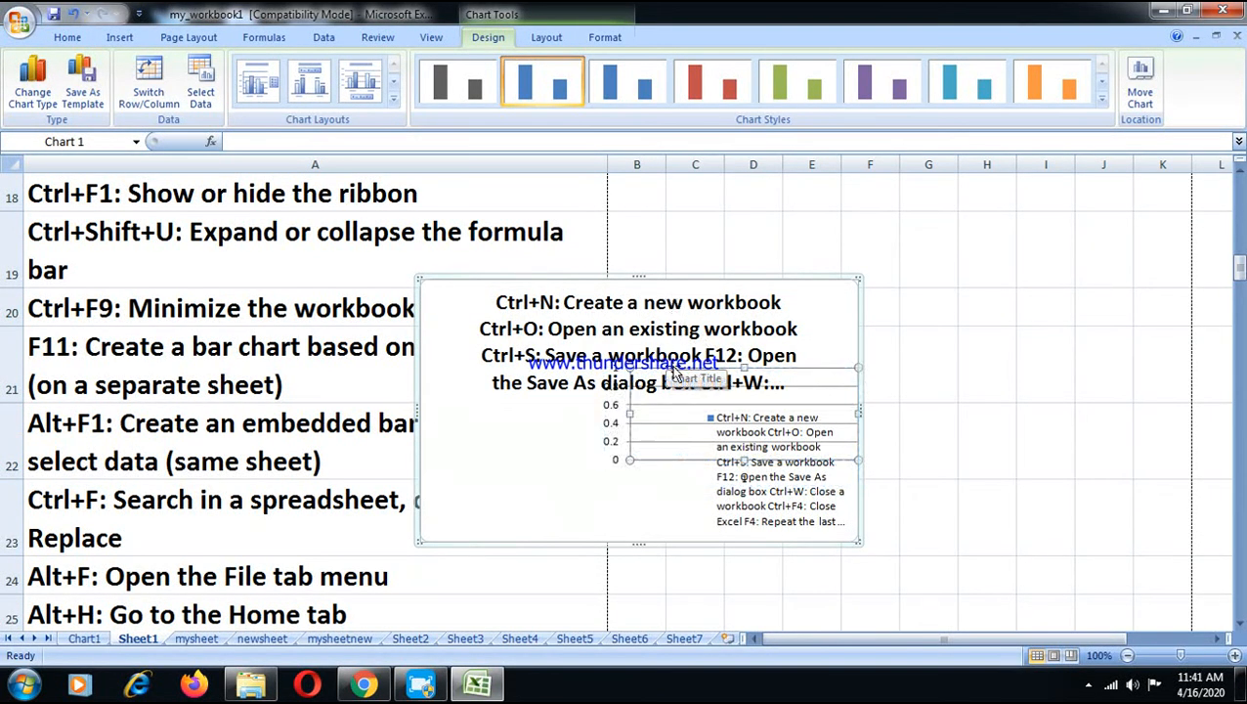
key("ctrl+z")
left_click_drag(637, 279, 911, 259)
Step: With A24 selected, open and close the file menu and show the key tips for the Home commands
left_click(283, 573)
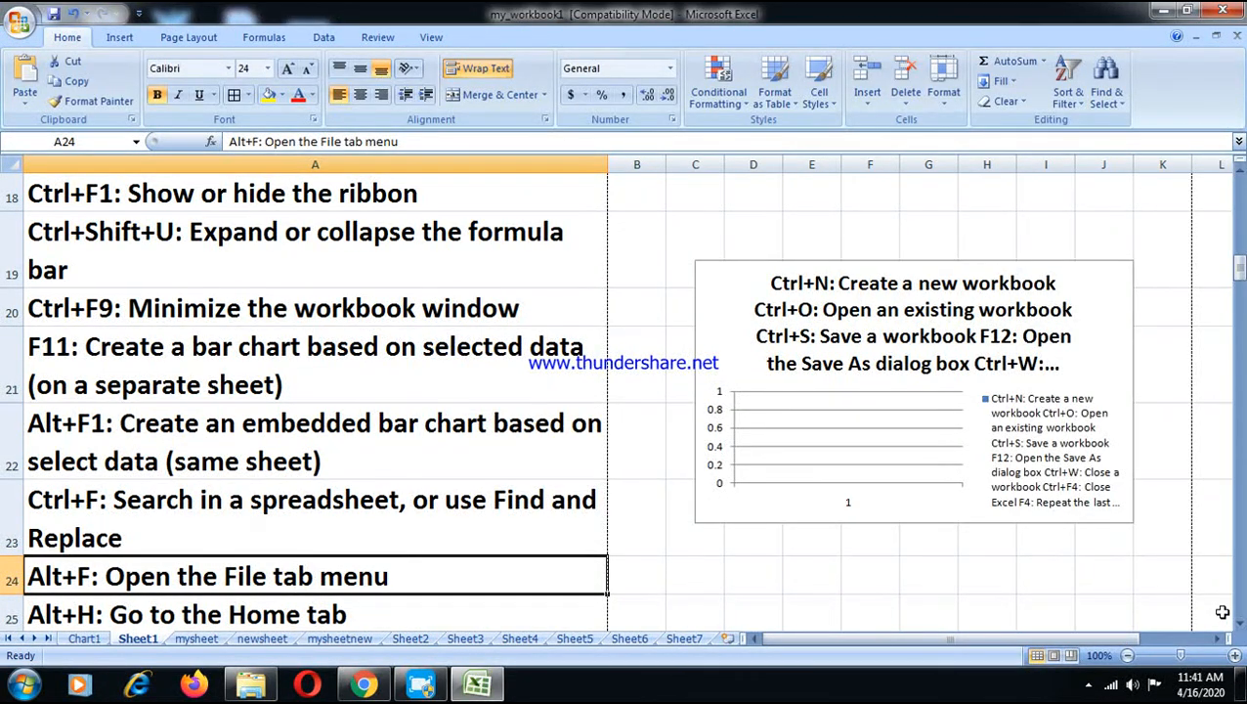
key("alt+f")
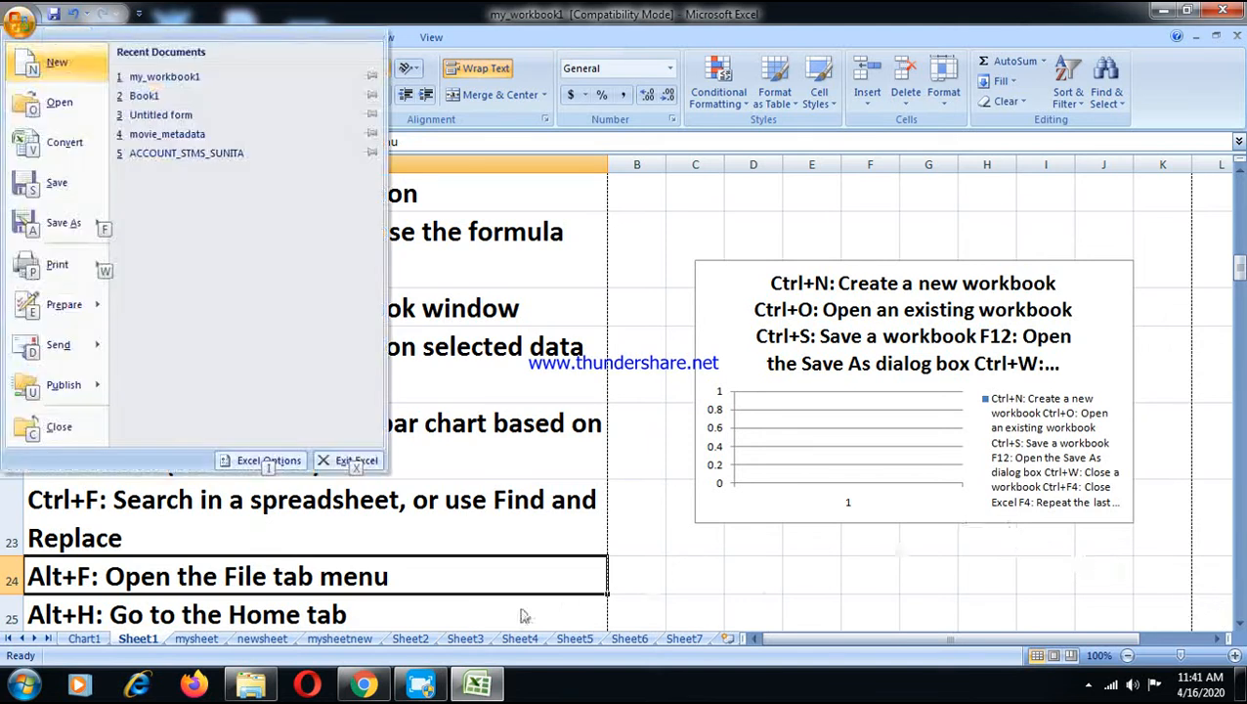
left_click(393, 595)
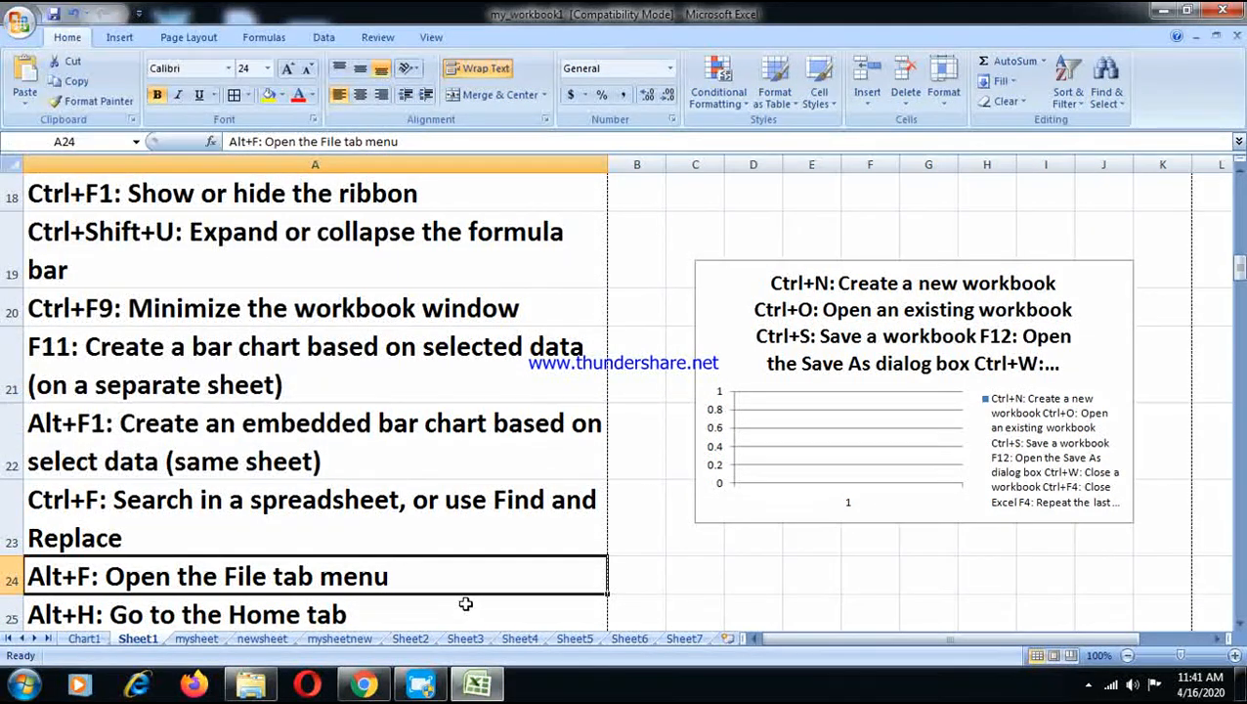
key("alt+h")
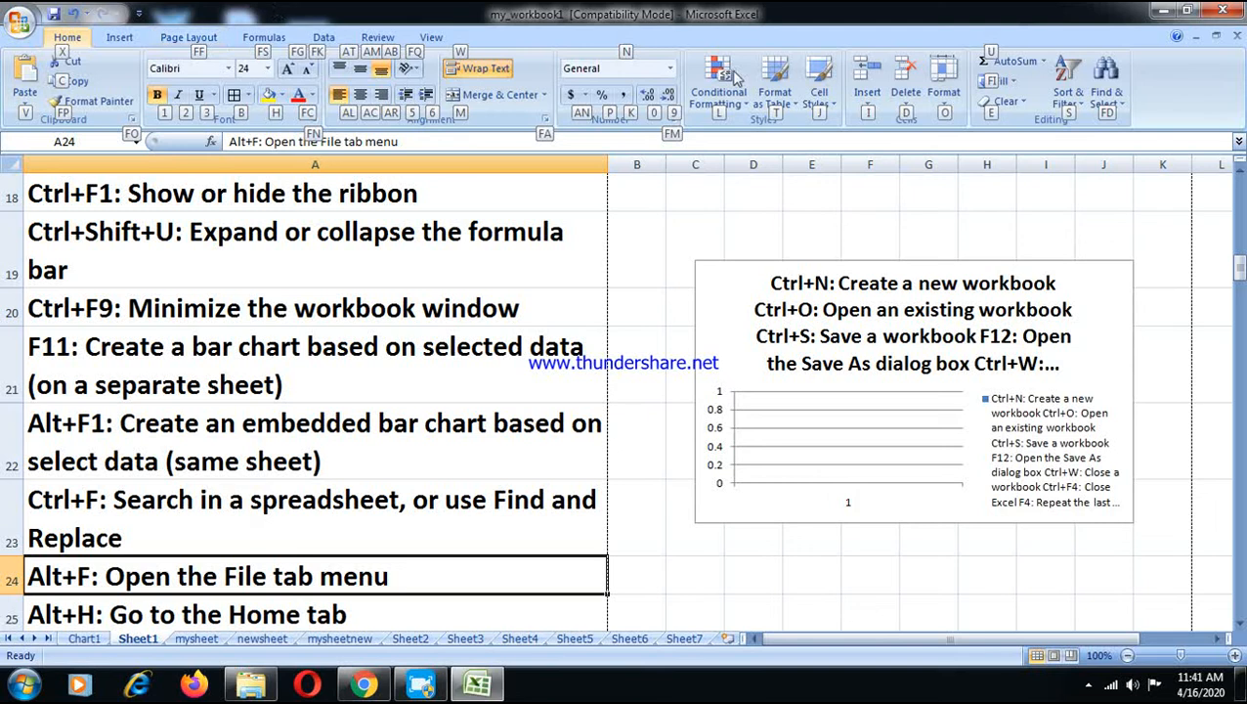
Step: Show the Formulas commands on the ribbon from A28 and the Data commands from A29
left_click_drag(1239, 623, 1239, 624)
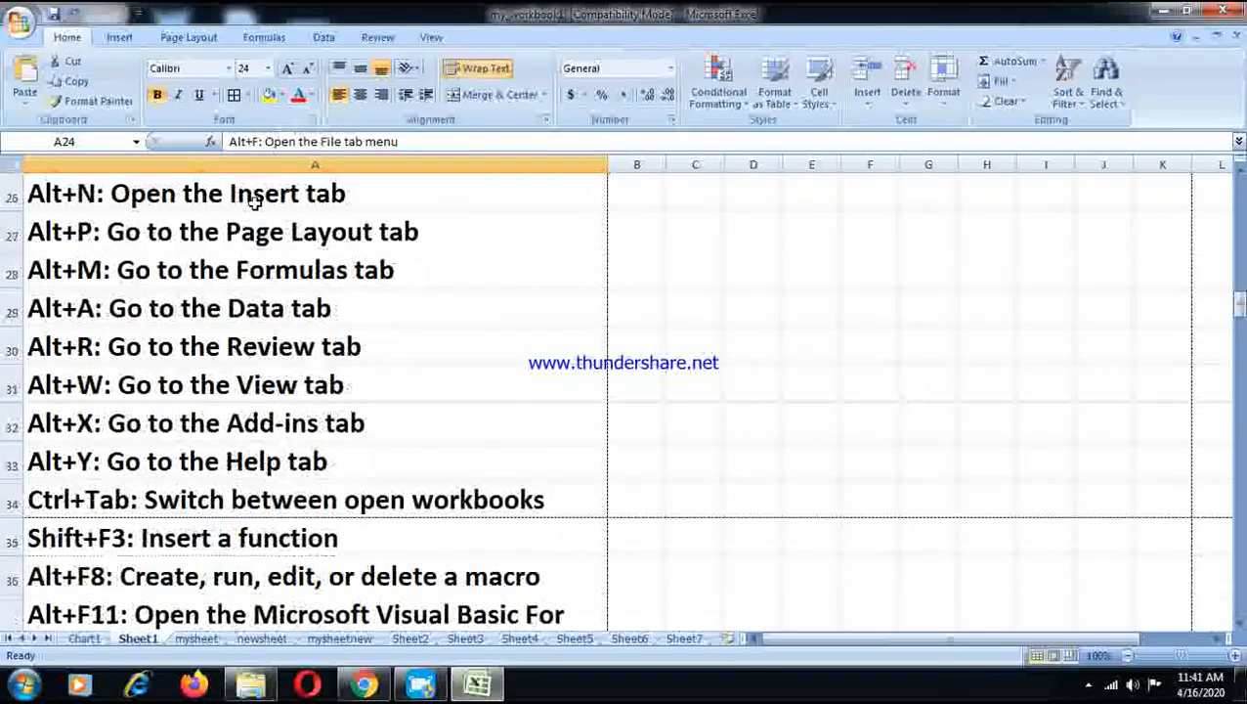
left_click(77, 237)
left_click(88, 273)
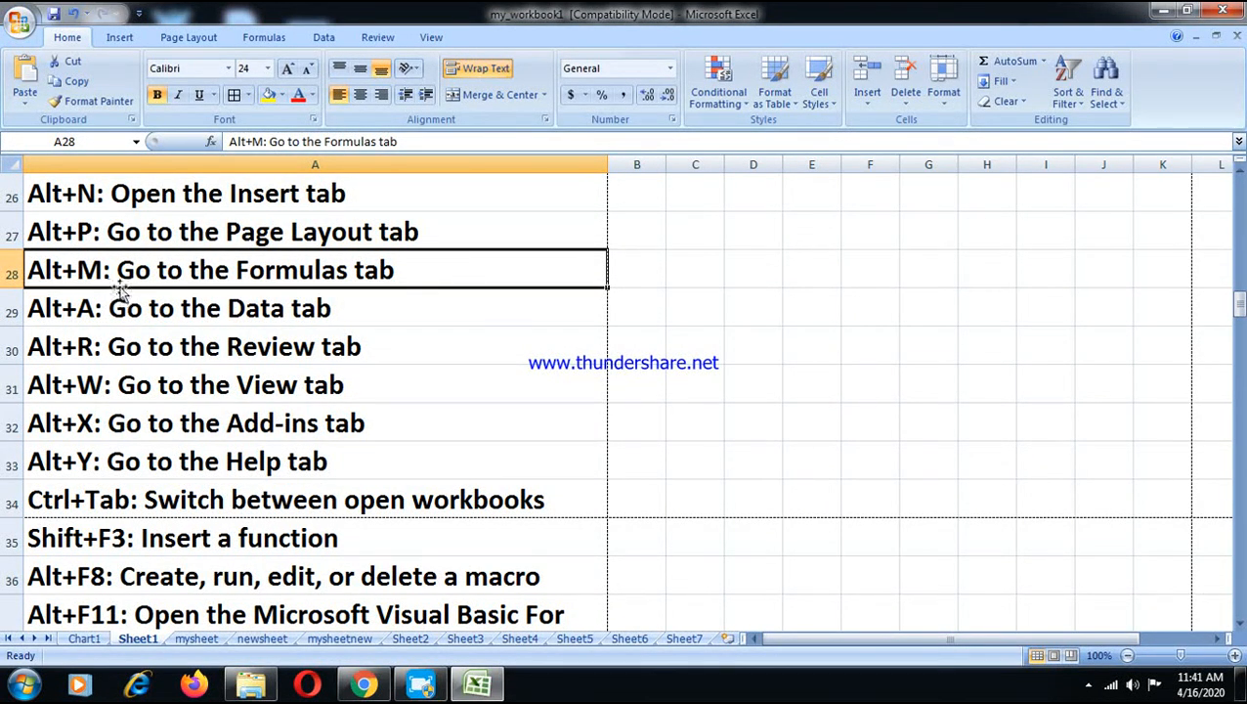
key("alt")
key("m")
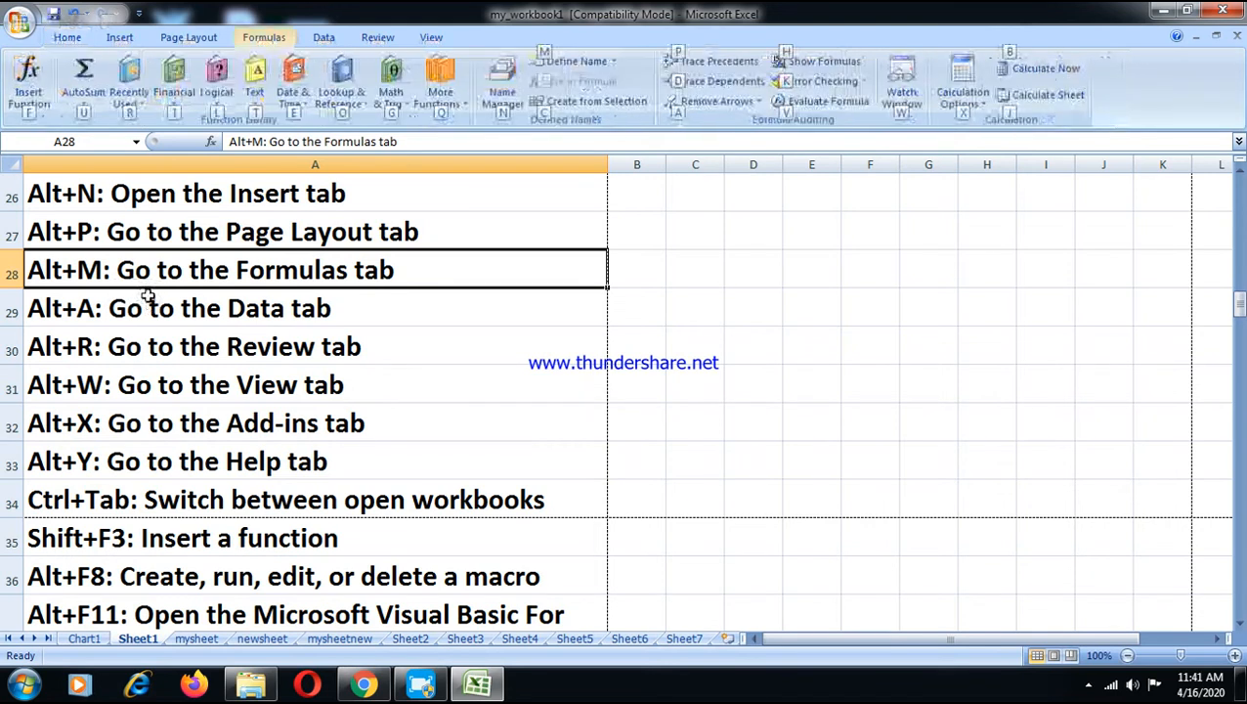
left_click(135, 319)
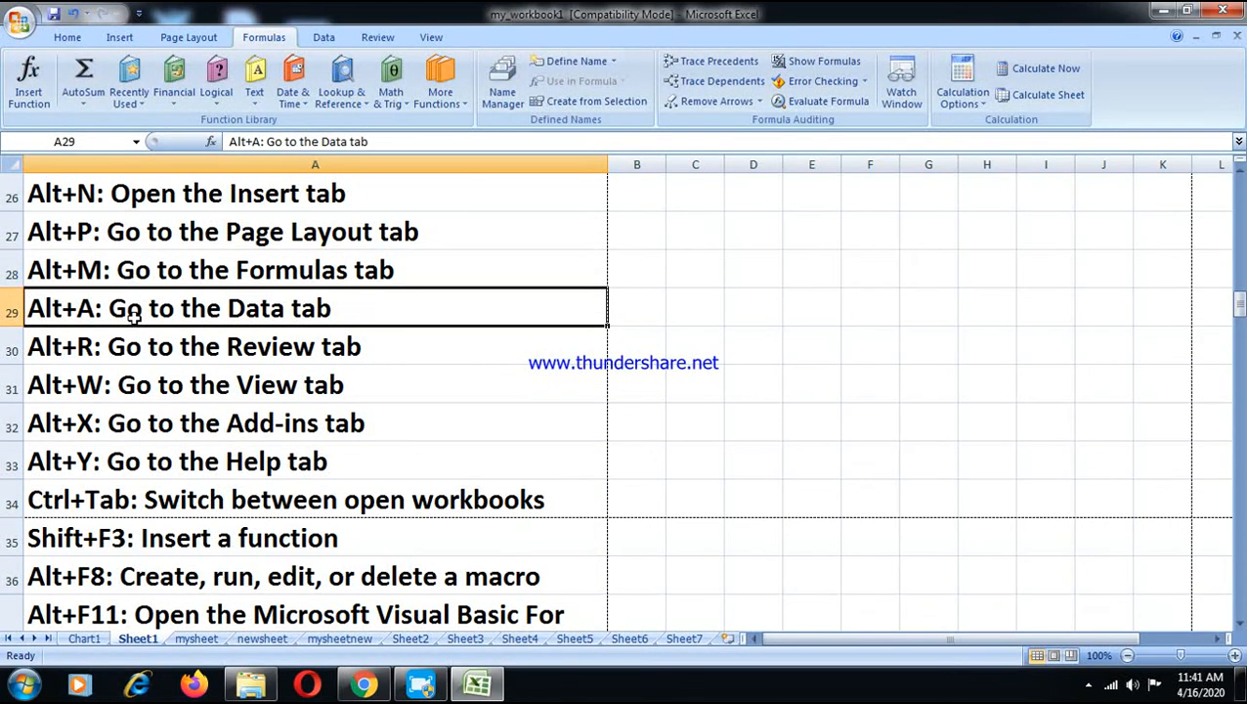
key("alt+a")
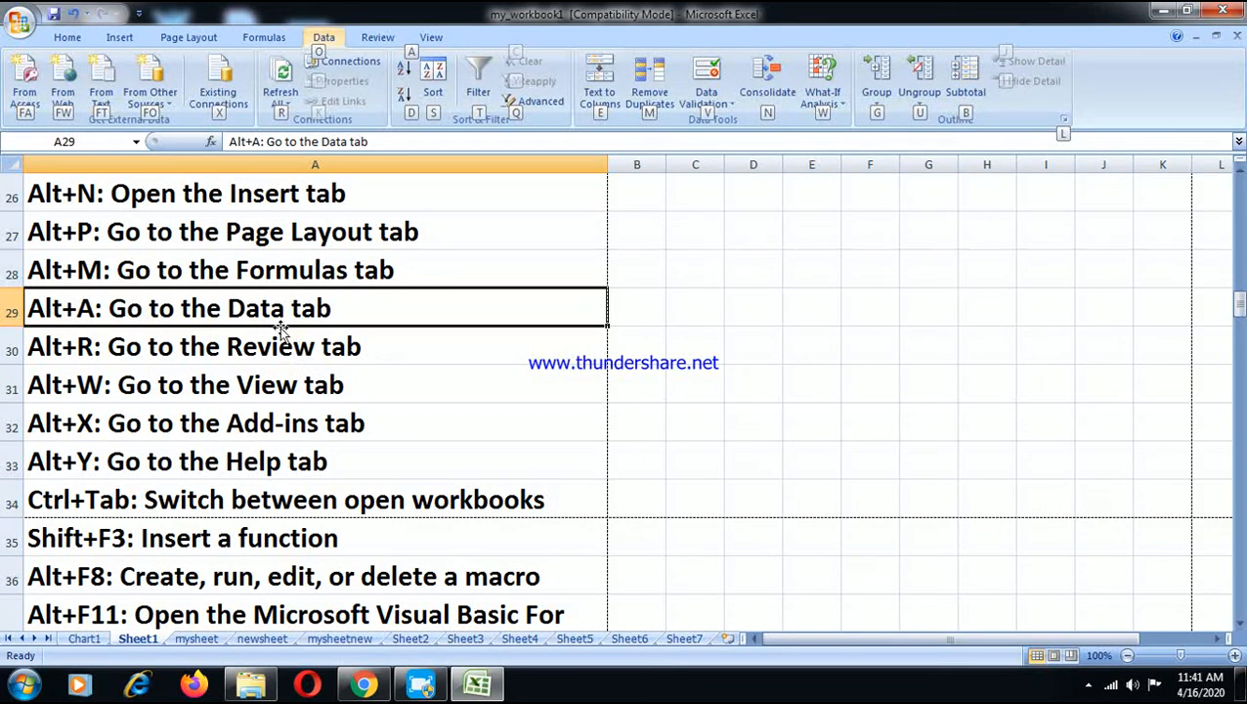
Step: Go through the ribbon and workbook-switching shortcut entries in cells A30 to A34
left_click(236, 354)
left_click(284, 386)
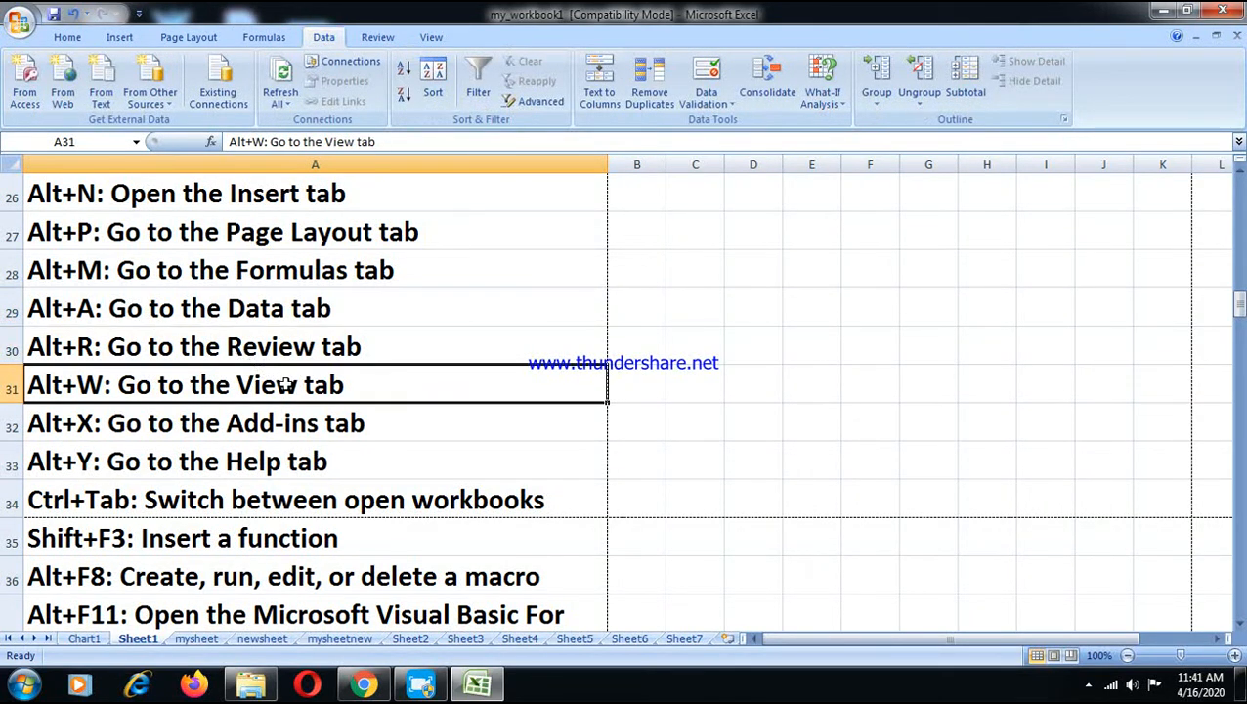
left_click(281, 430)
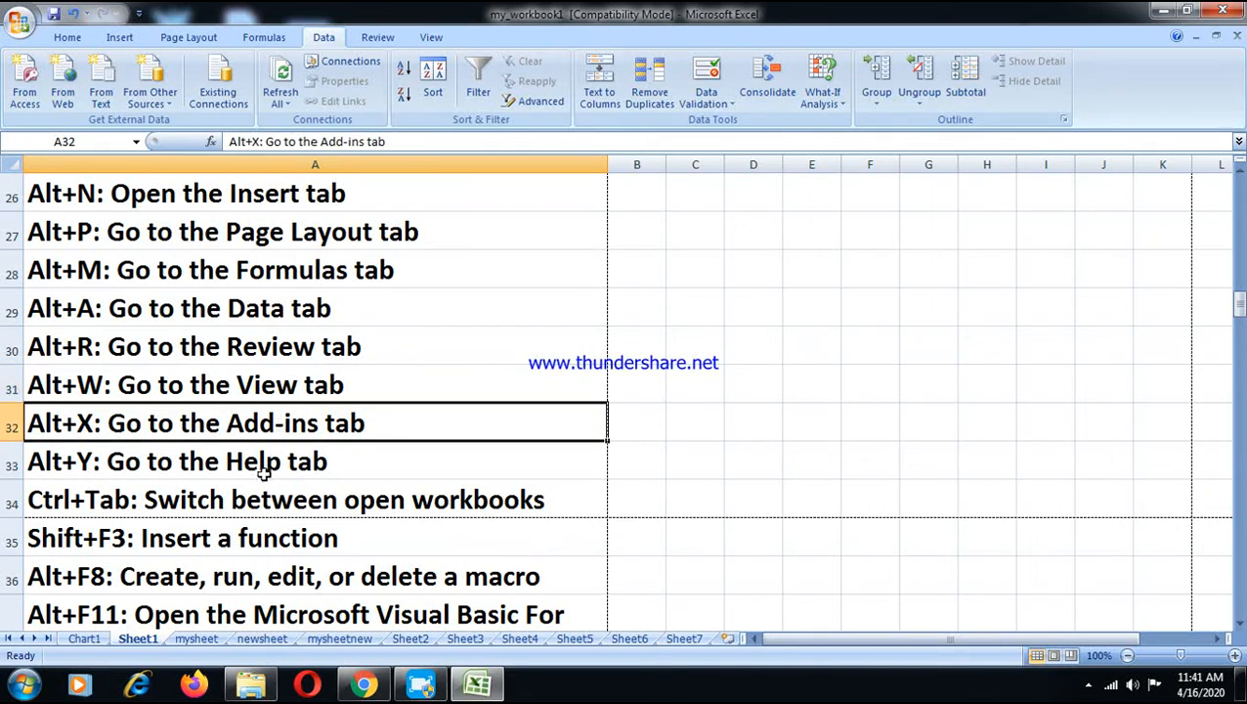
left_click(262, 472)
left_click(229, 506)
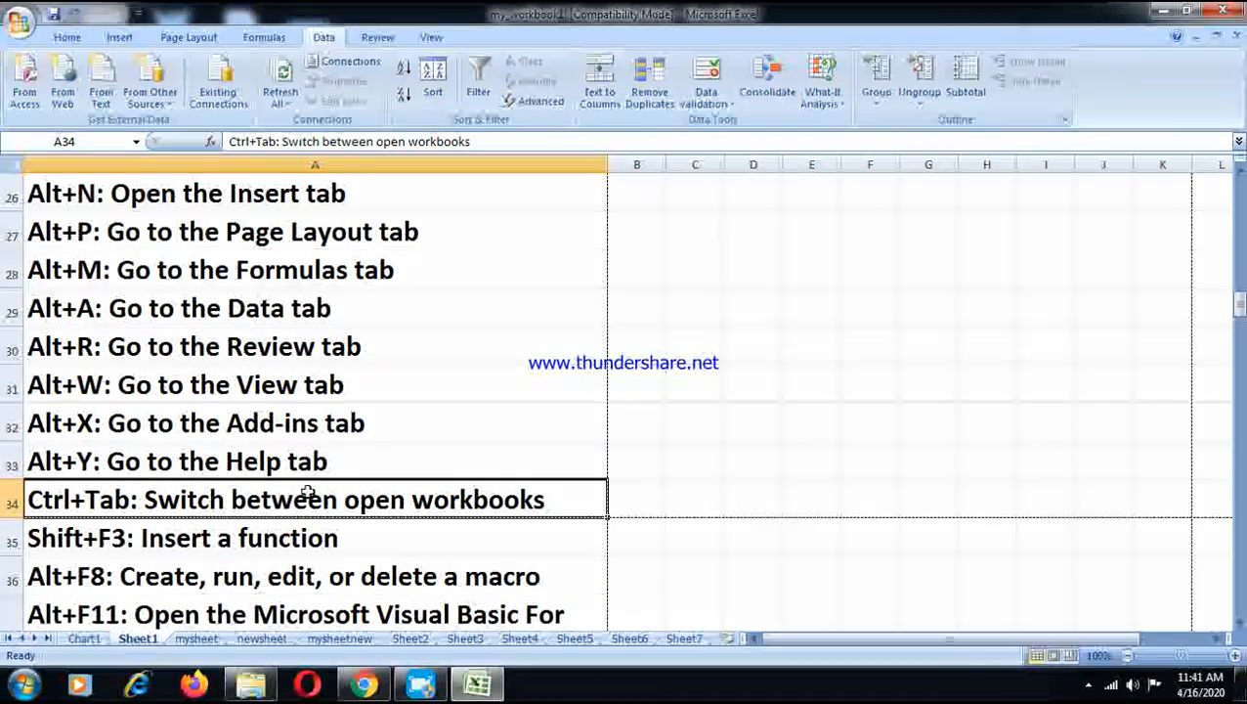
Step: Open the Insert Function dialog for cell A35 and cancel it
left_click(119, 542)
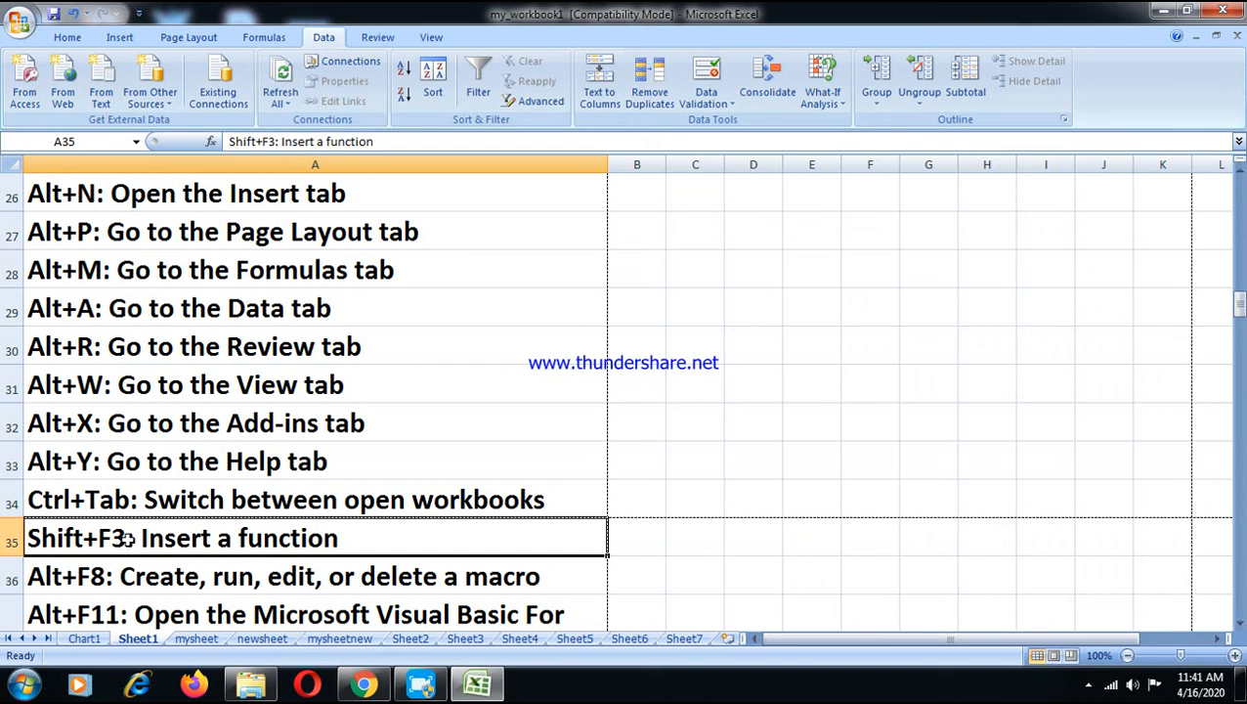
key("shift+F3")
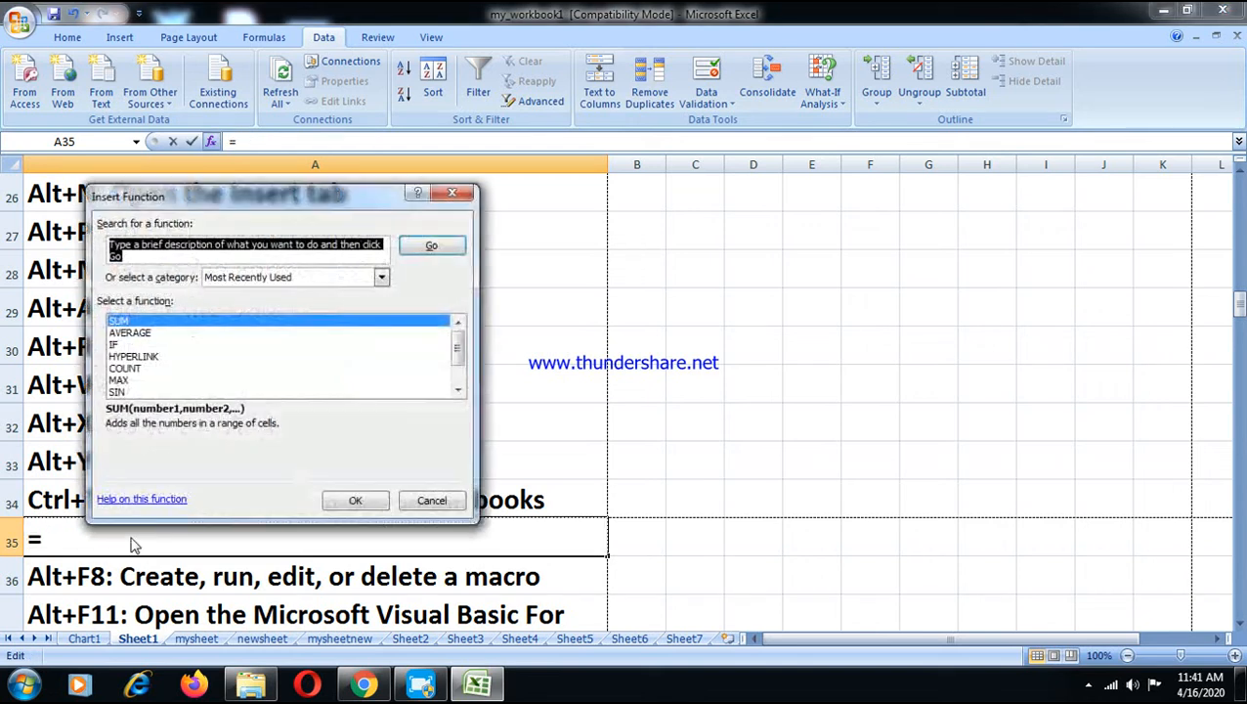
left_click(430, 499)
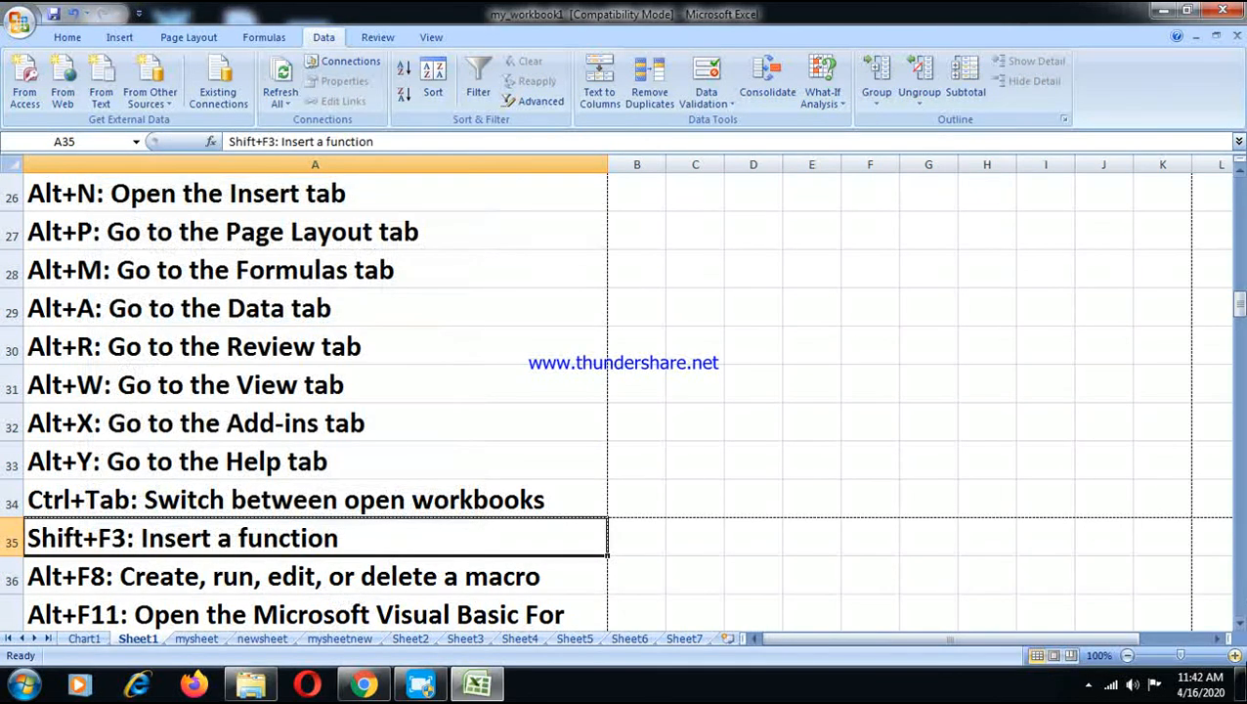
Step: Go through the macro and Visual Basic editor shortcut entries in A36 and A37
left_click(1240, 624)
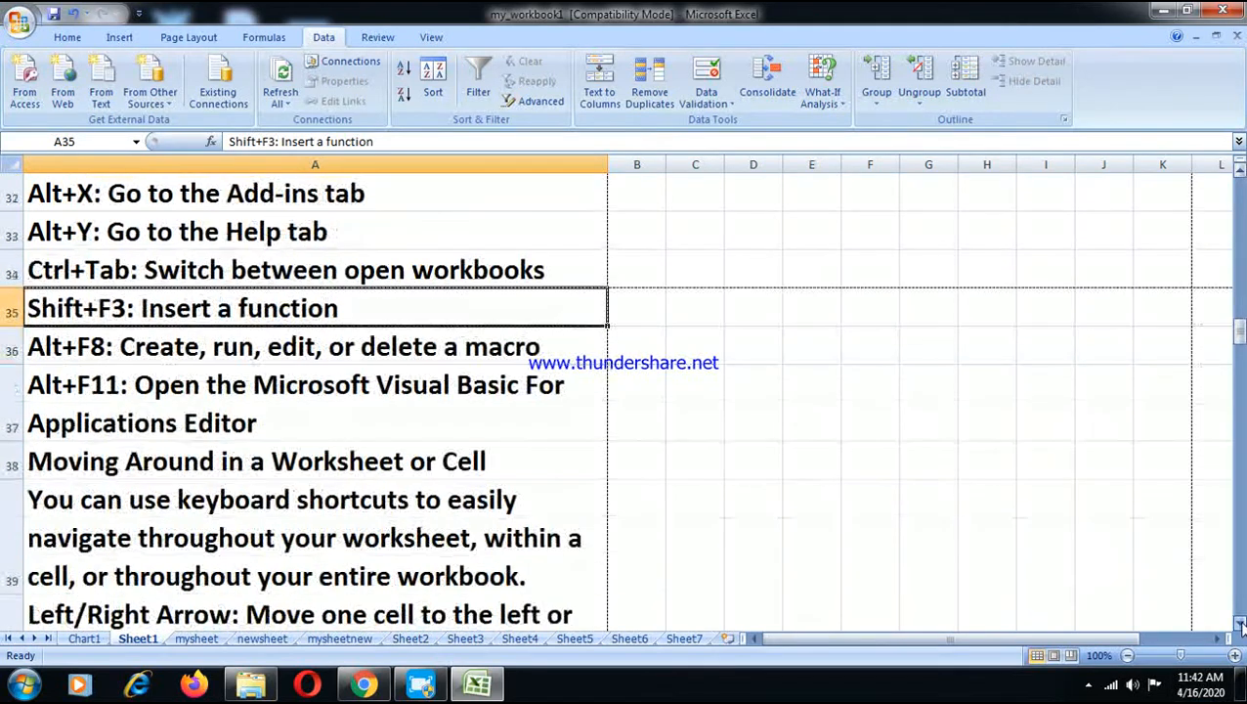
left_click(1239, 623)
left_click(1239, 623)
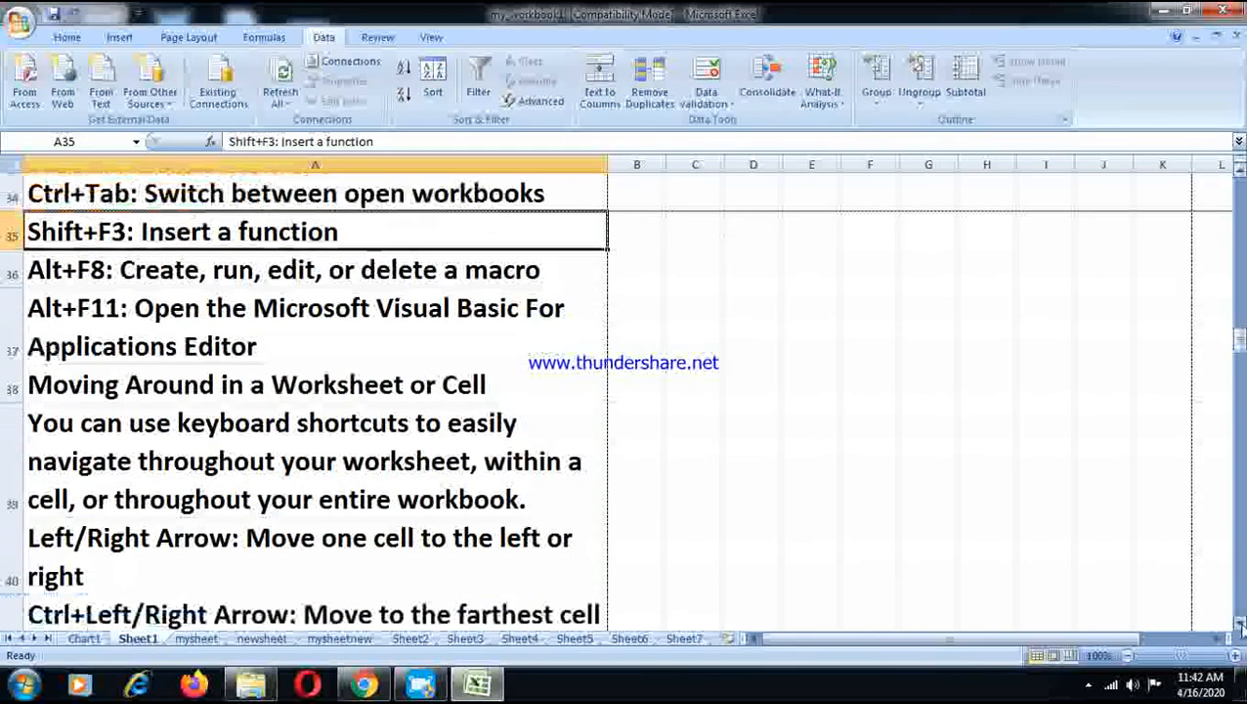
left_click(180, 266)
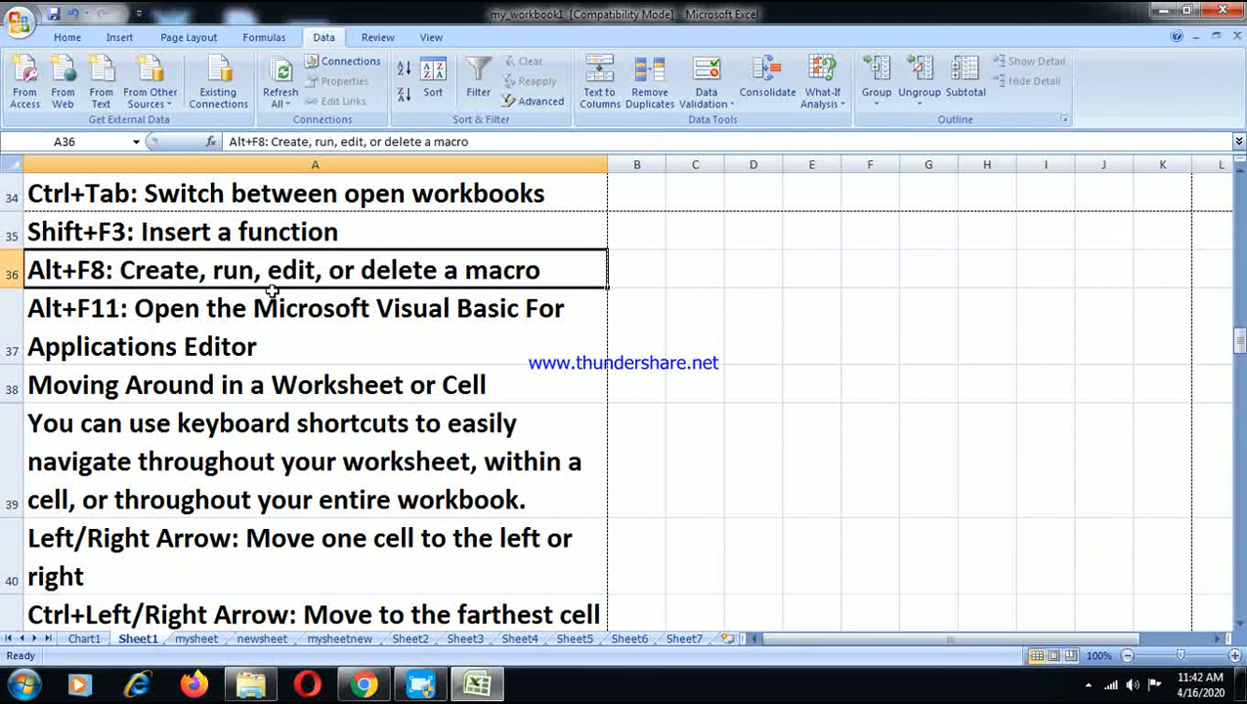
left_click(128, 315)
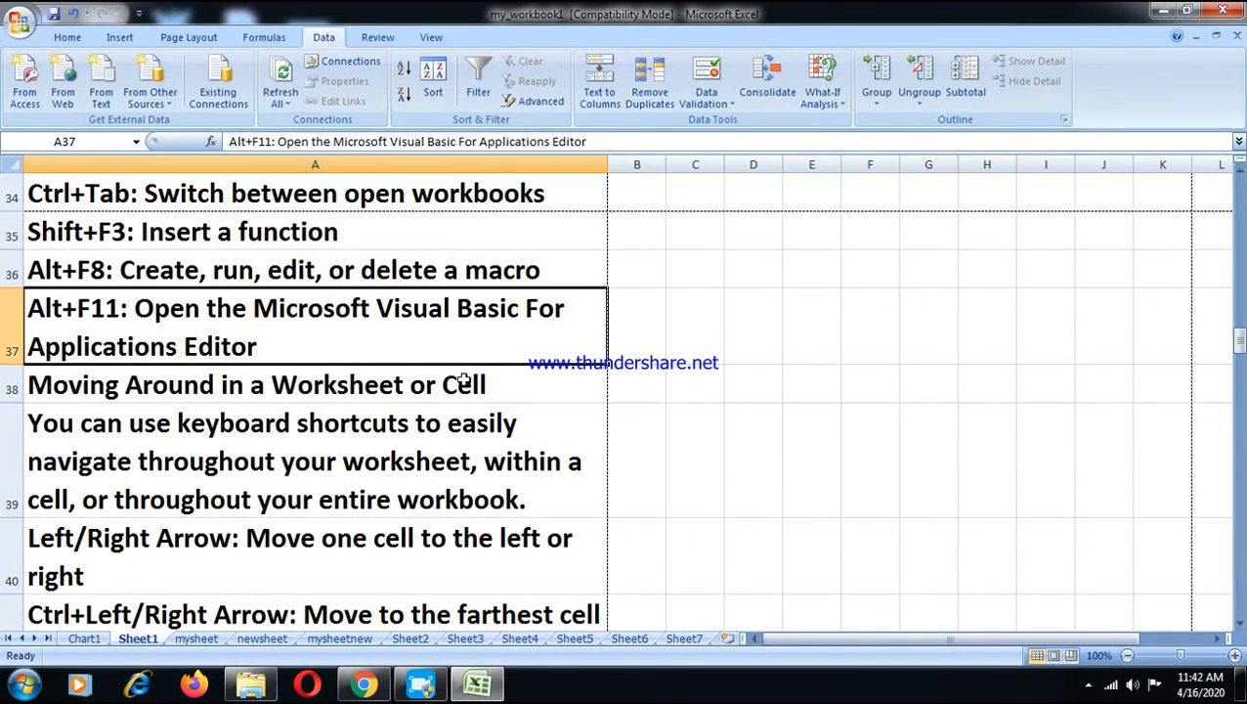
Step: Go through the worksheet navigation section in A39 to A41, covering the arrow-key shortcut entries
left_click(1239, 623)
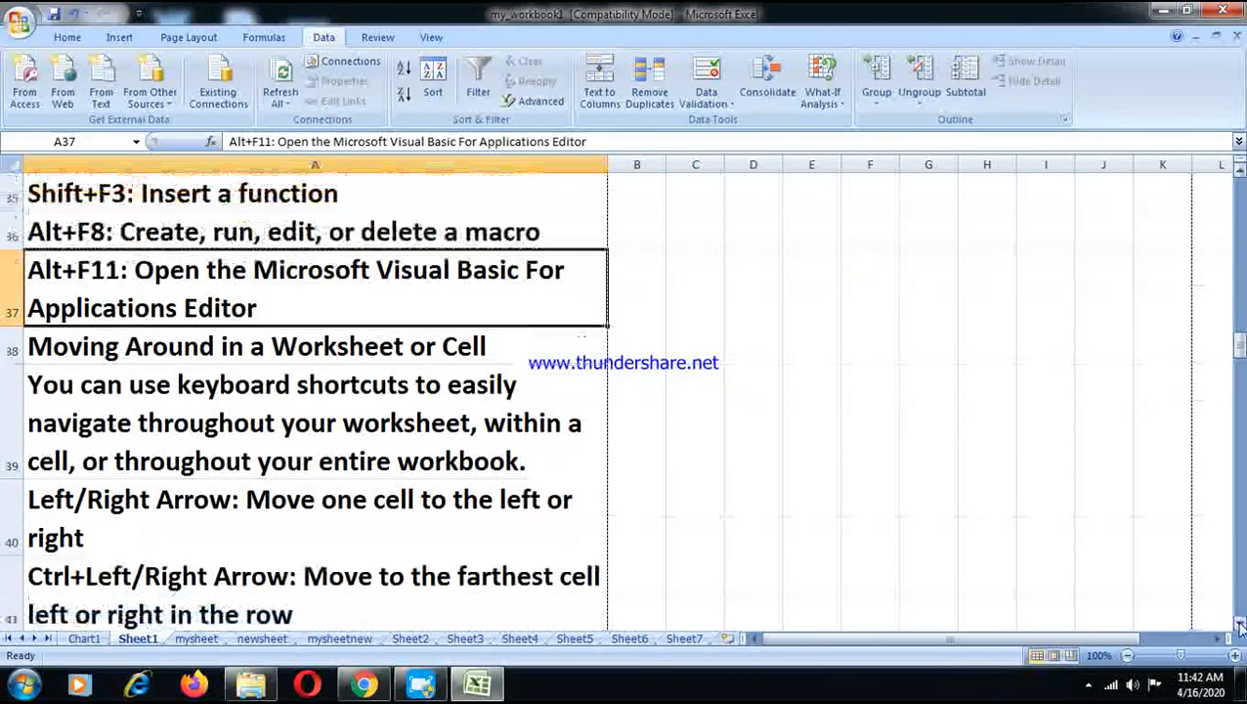
left_click(1239, 623)
left_click(1239, 624)
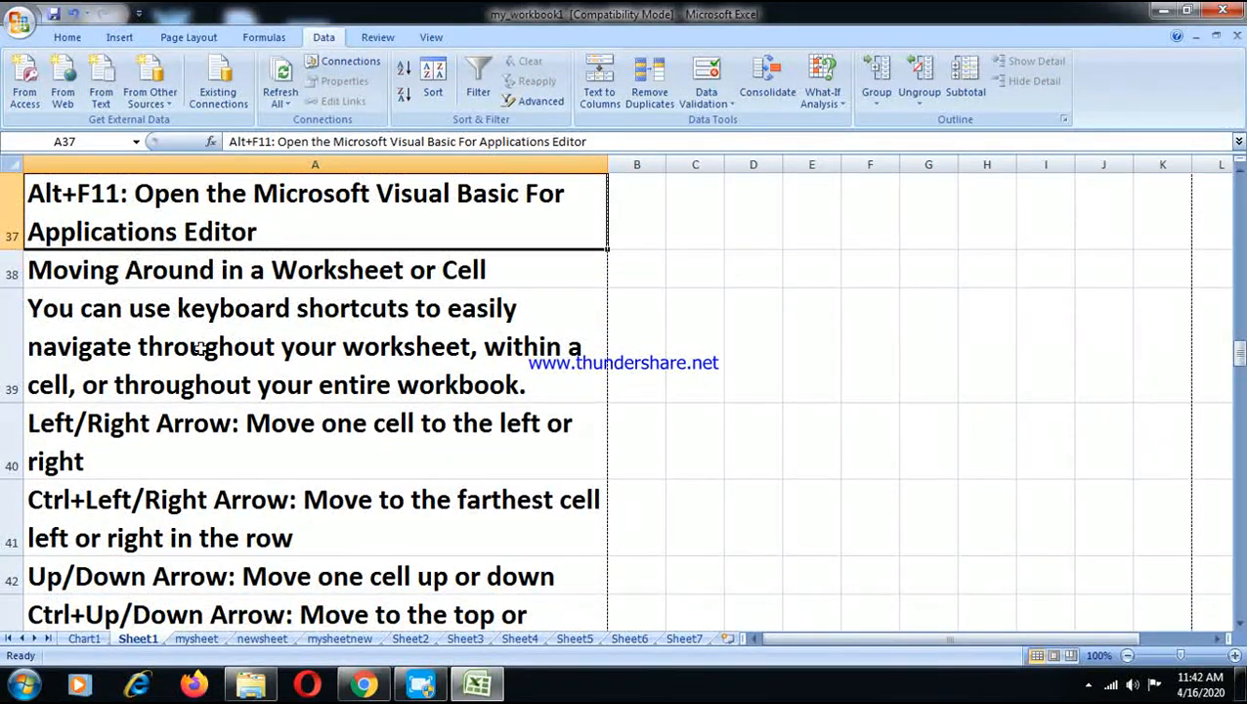
left_click(165, 356)
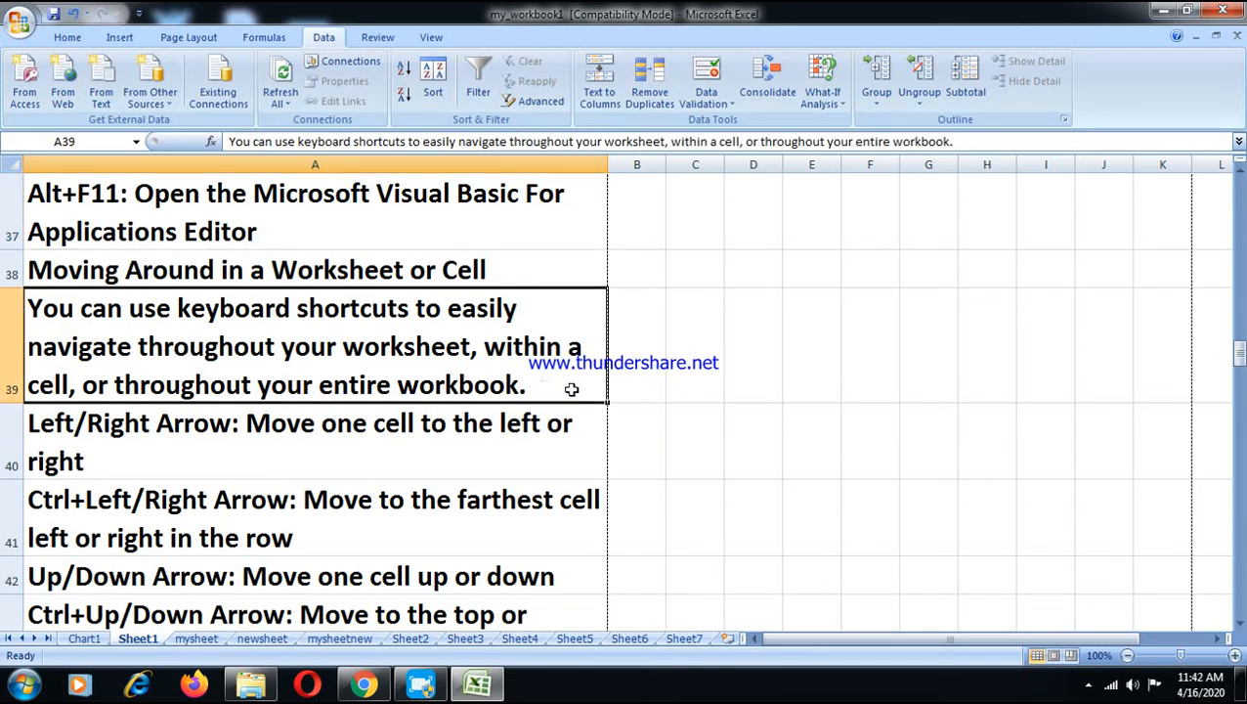
left_click(161, 442)
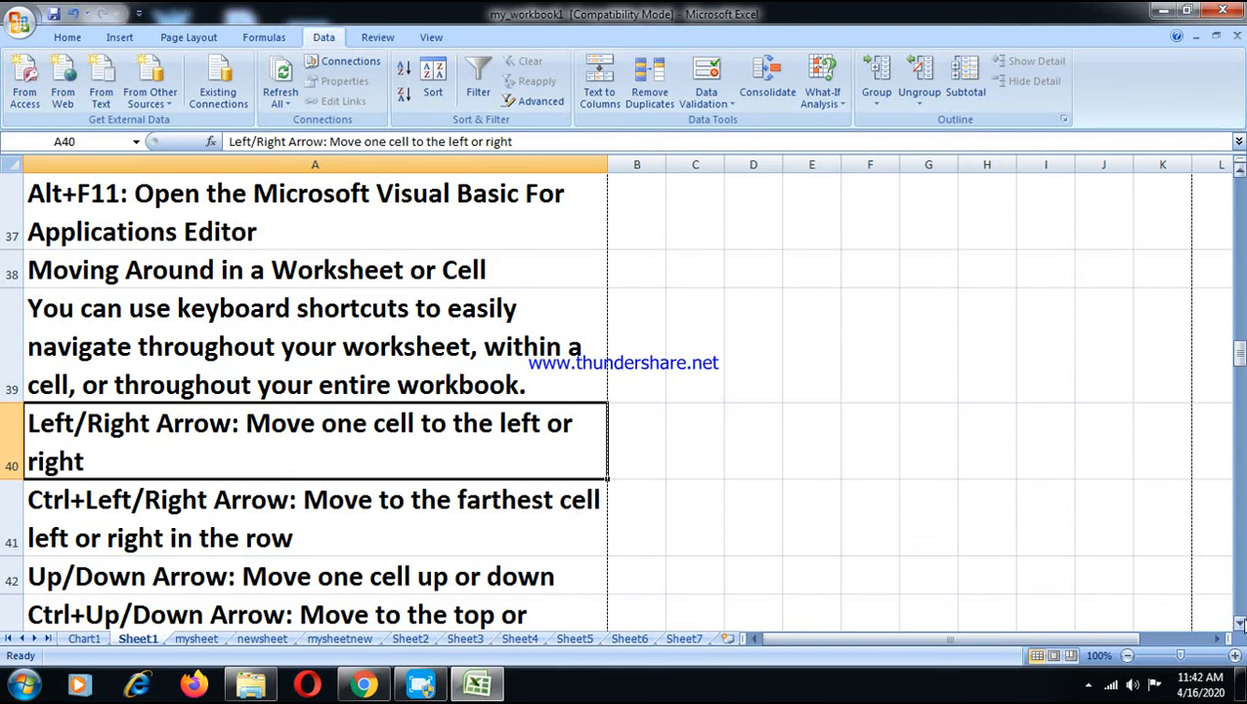
left_click(1238, 623)
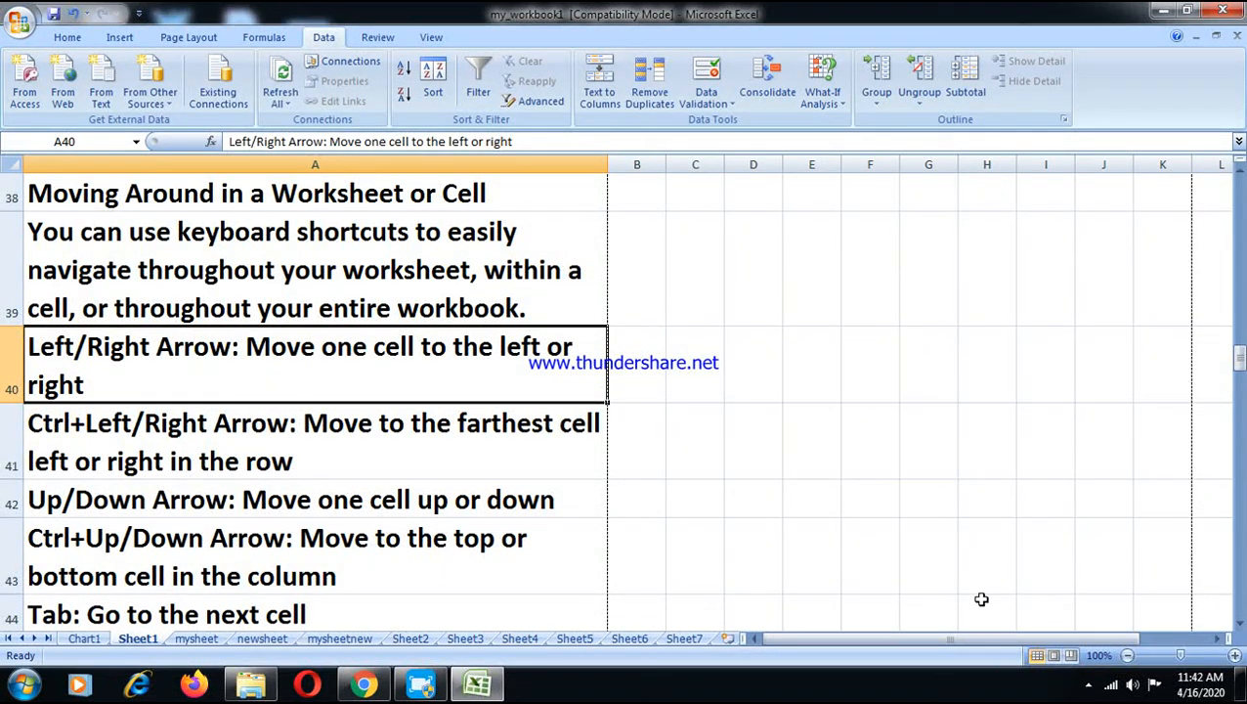
left_click(1238, 622)
left_click(1238, 622)
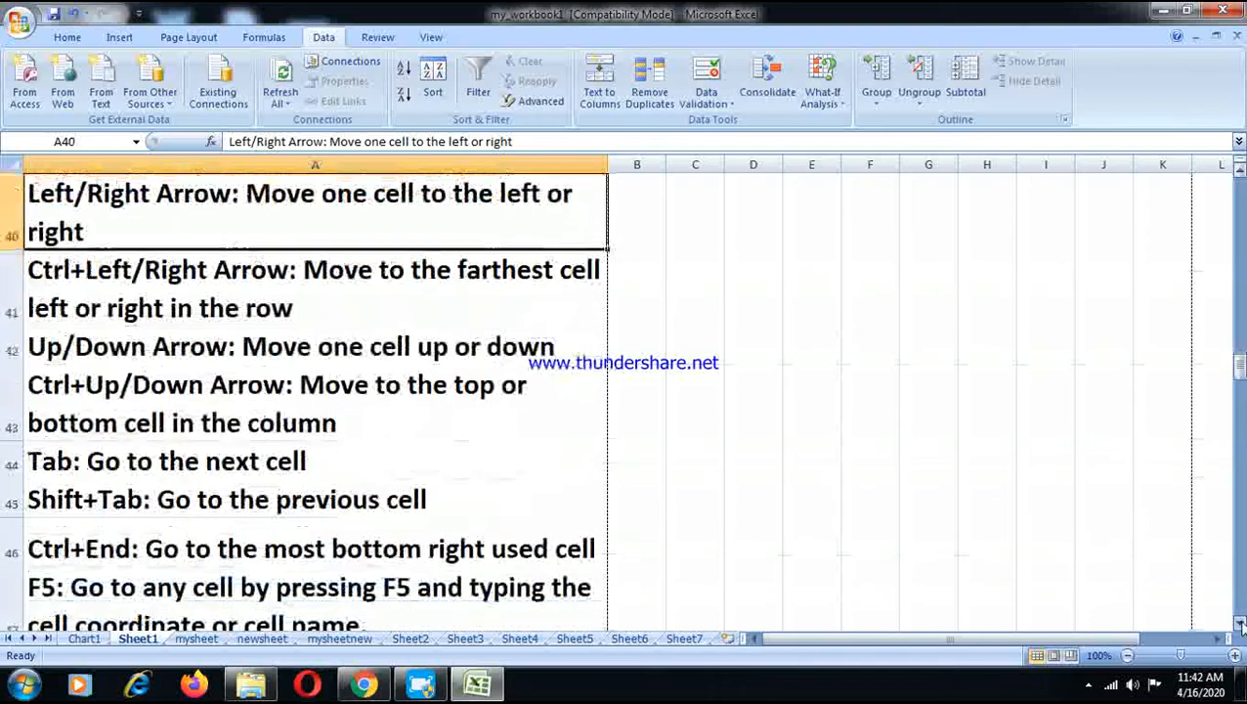
left_click(1238, 622)
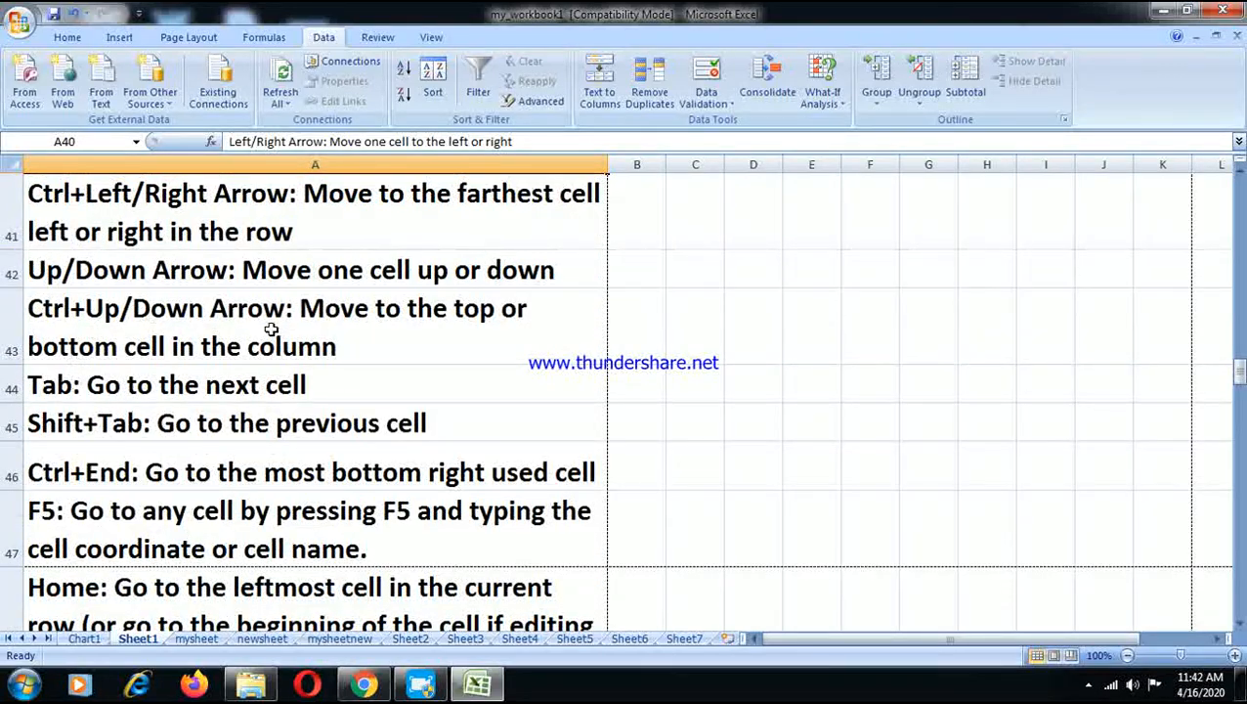
left_click(227, 237)
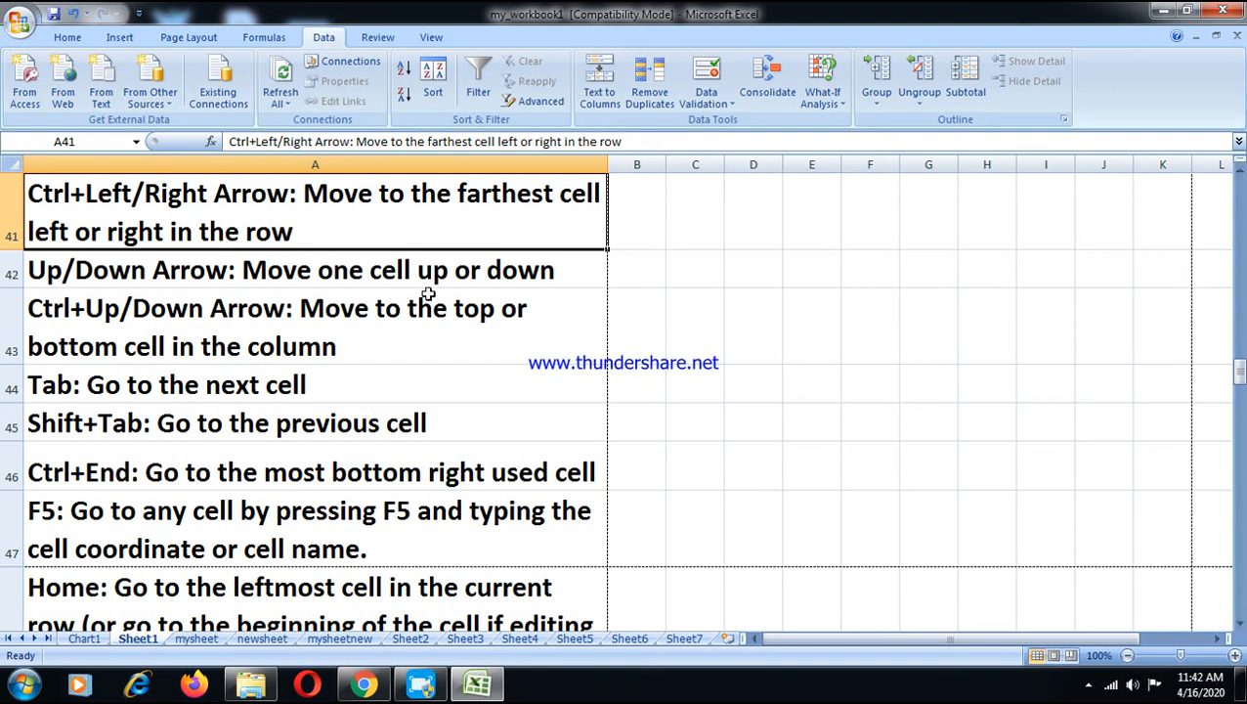
Step: Append "- NEXT" to the end of the Left/Right Arrow entry in cell A40
left_click_drag(1239, 383, 1239, 359)
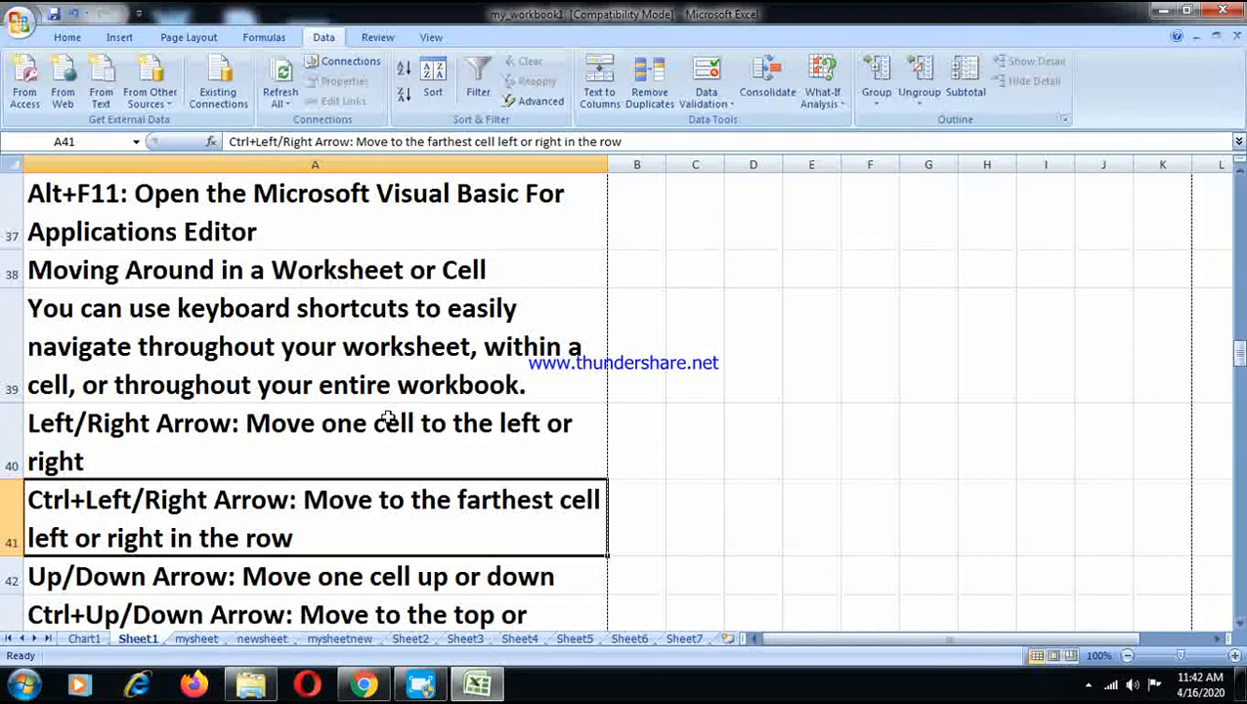
left_click(217, 457)
double_click(156, 455)
type("- N")
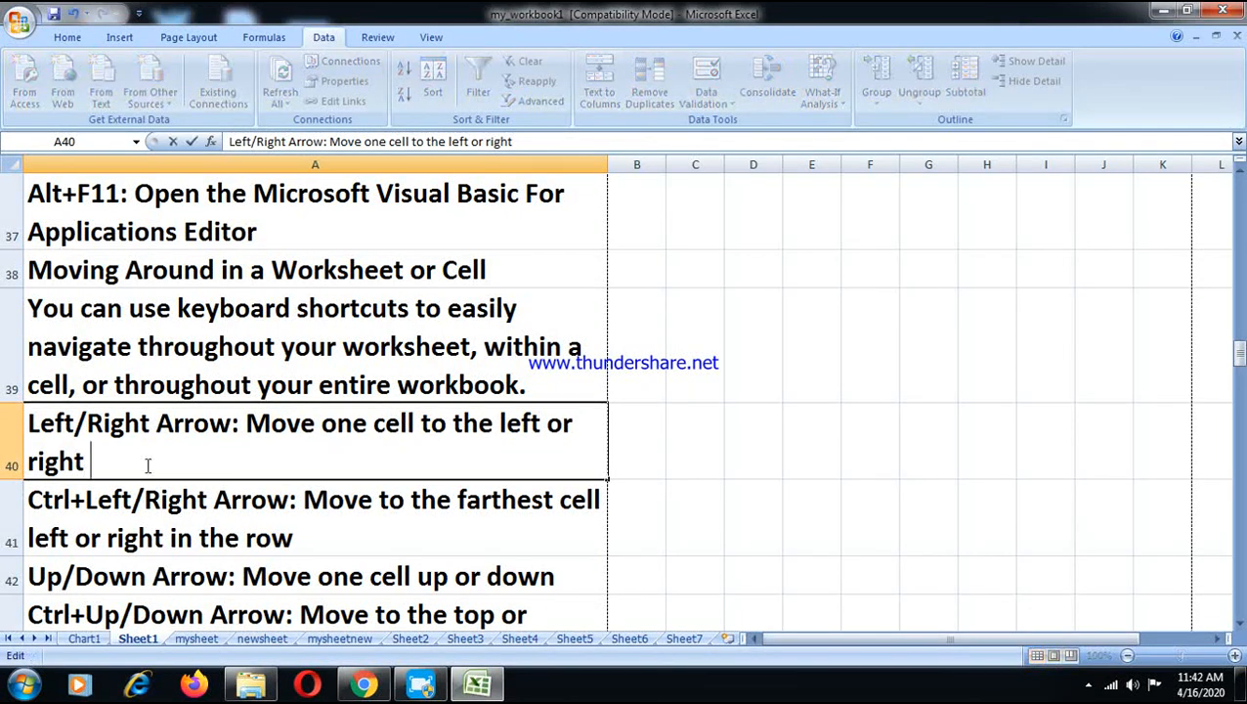
type("EXT")
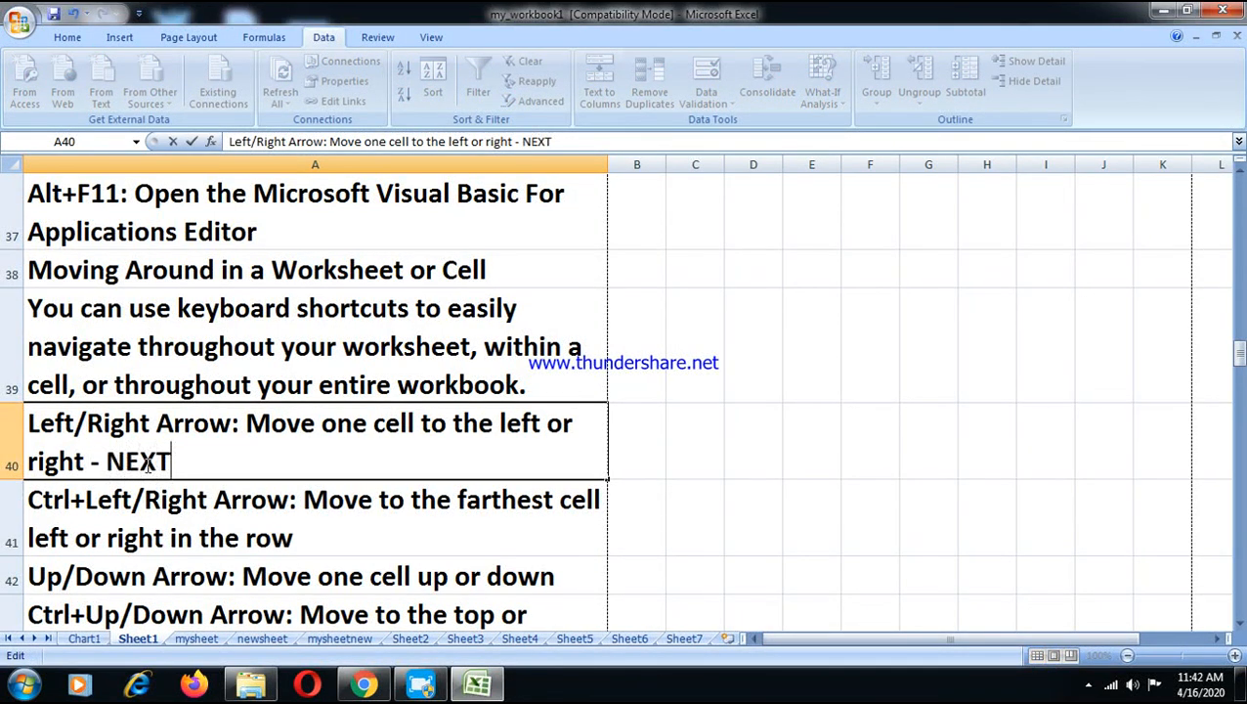